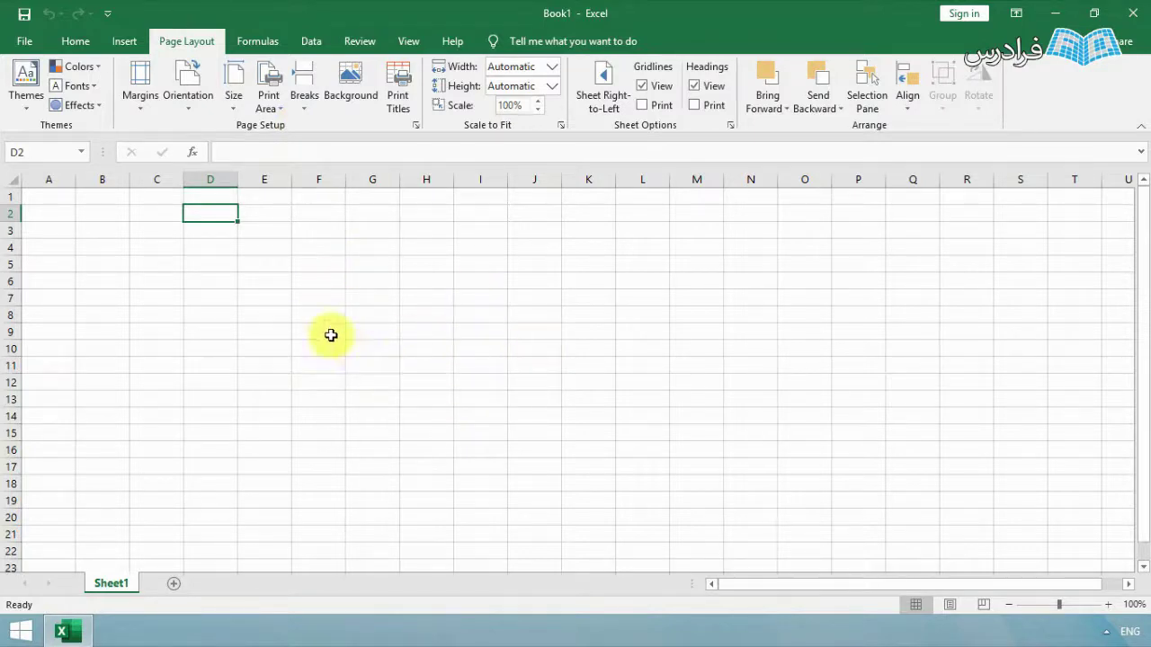
Set the page orientation of the blank sheet to Landscape
drag(221, 222, 399, 265)
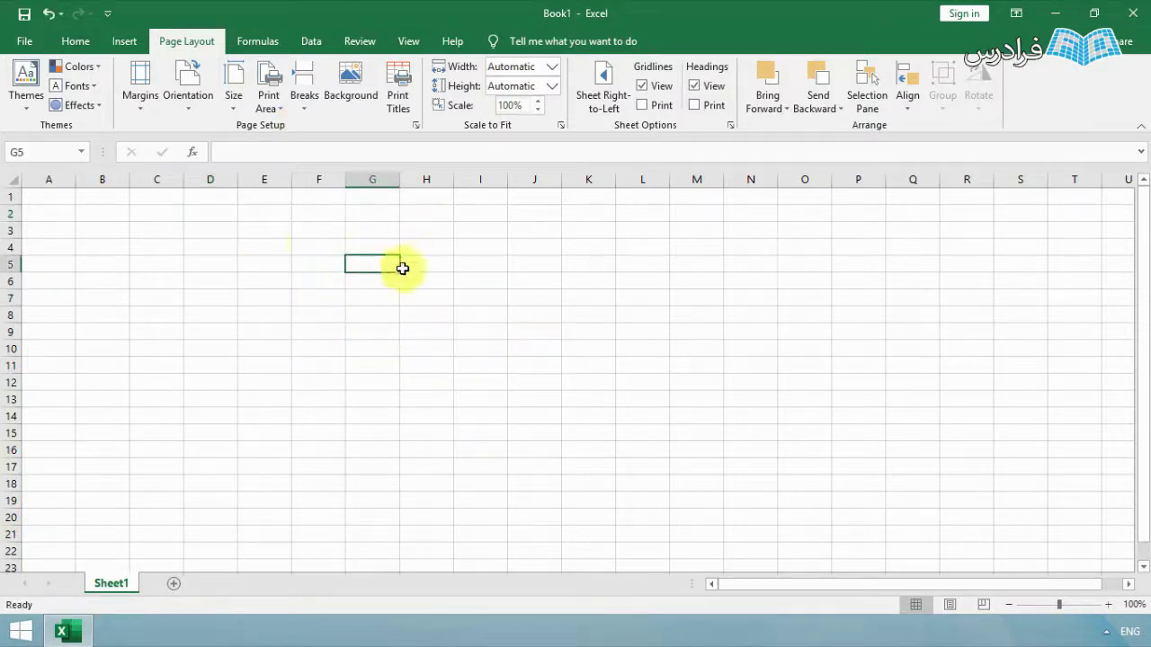
click(190, 108)
click(193, 109)
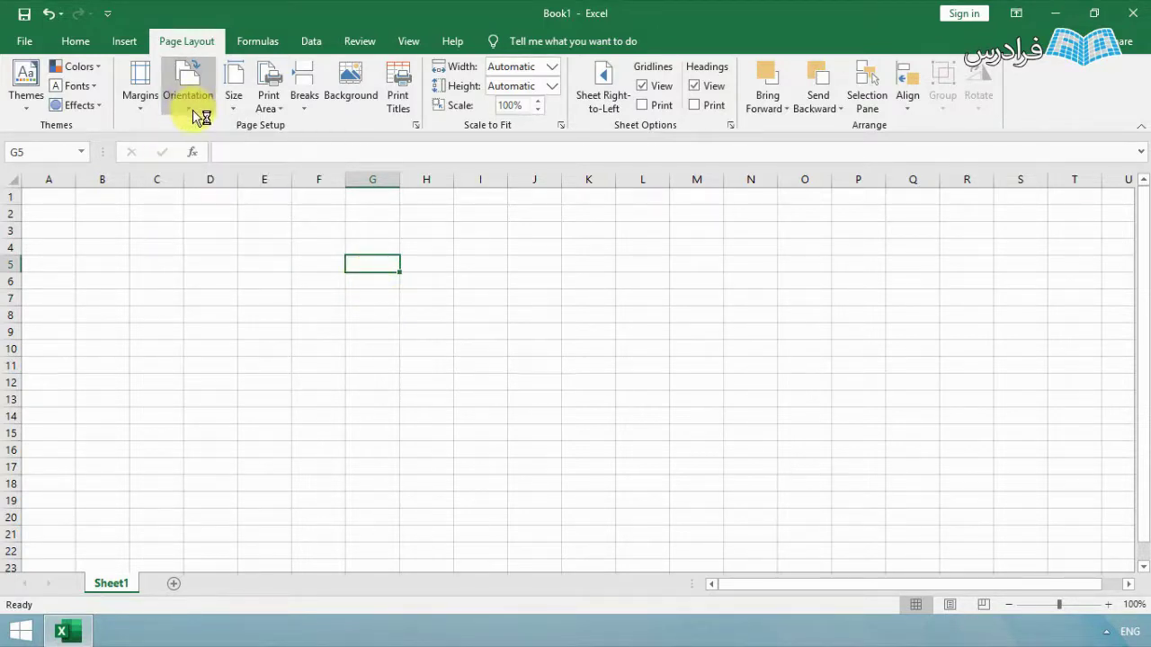
click(194, 110)
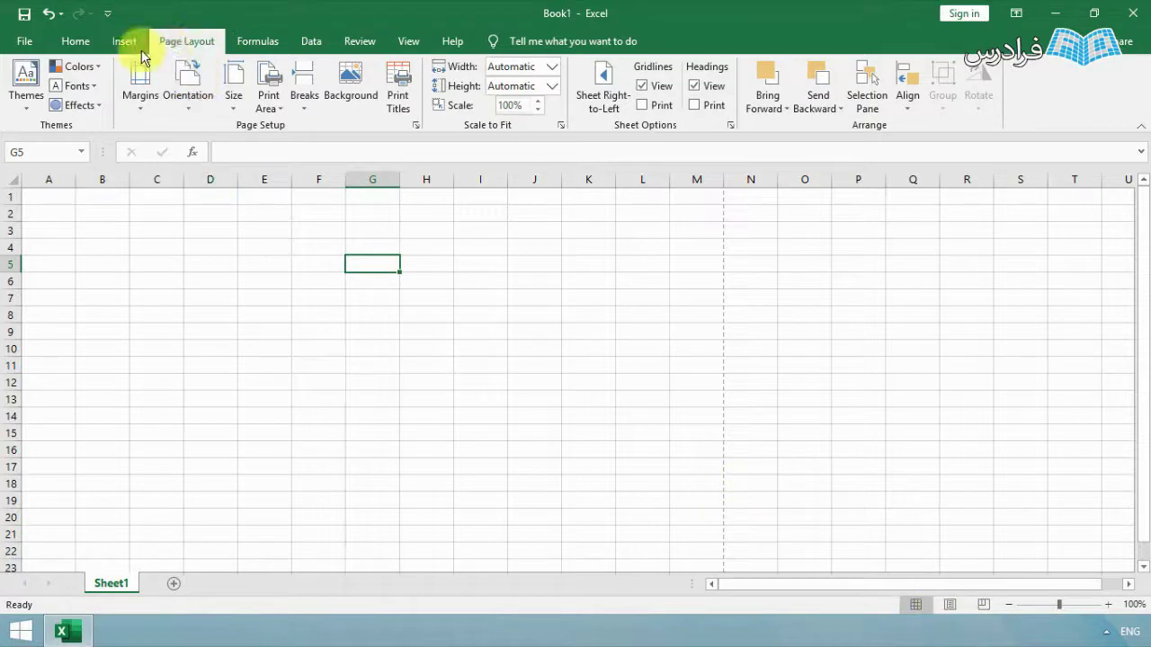
Display the sheet in Page Layout view and look over the page from its header down to the lower rows
click(955, 612)
scroll(855, 361, down, 9)
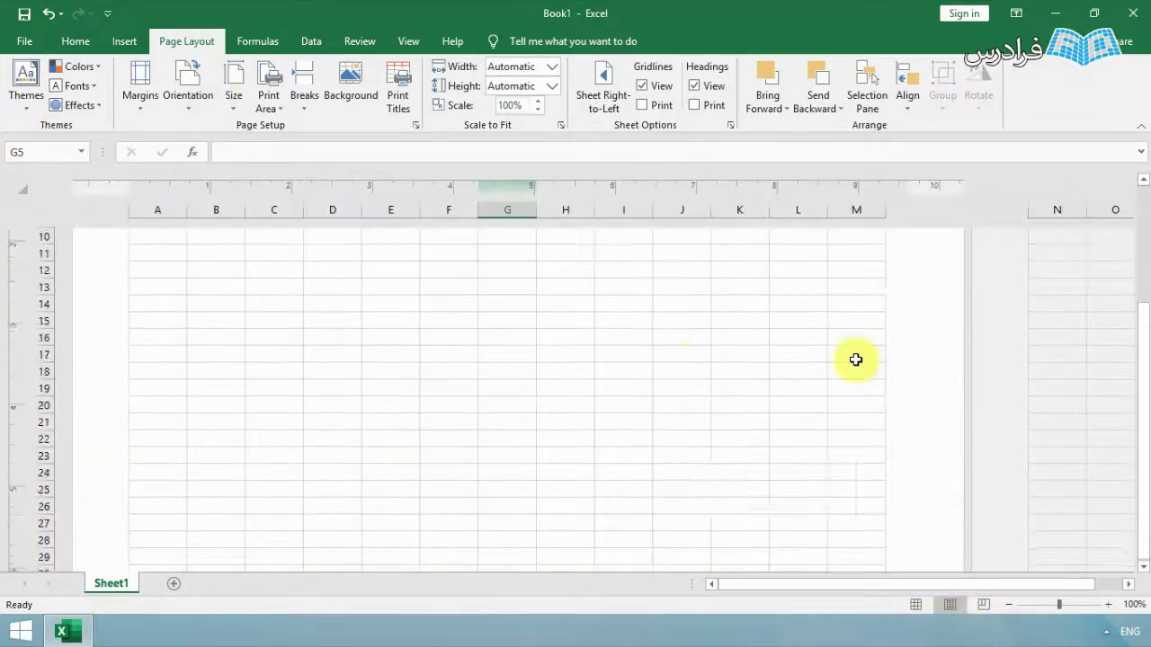
scroll(856, 364, up, 6)
scroll(856, 364, up, 3)
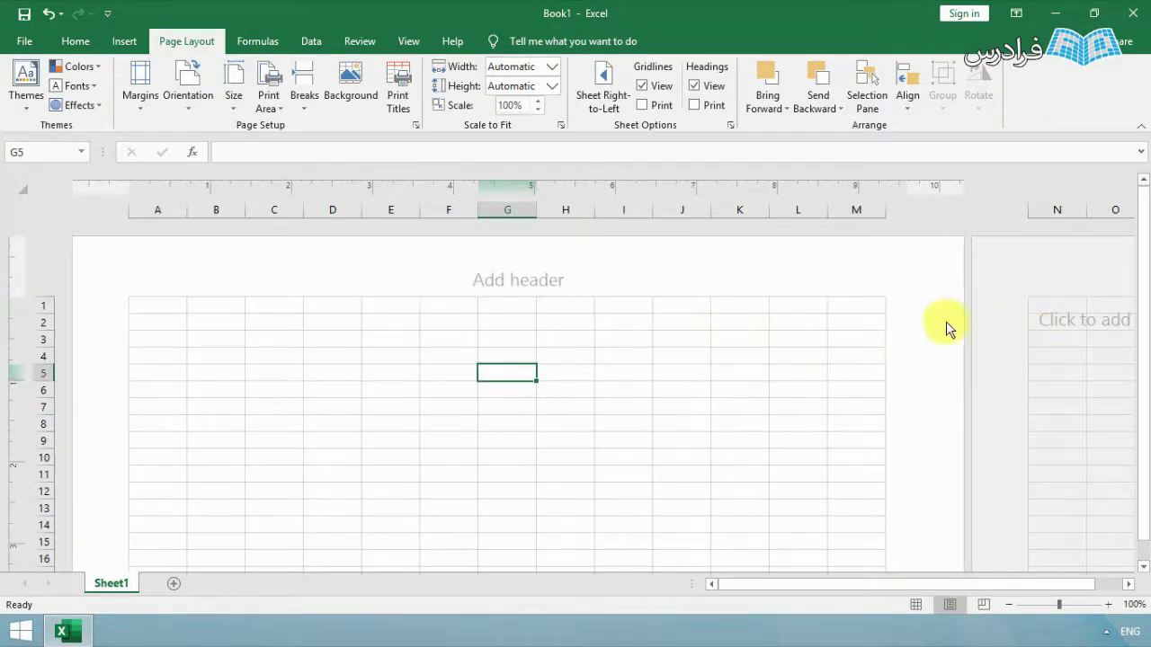
Set the page orientation to Portrait and look over the page's full length
click(198, 108)
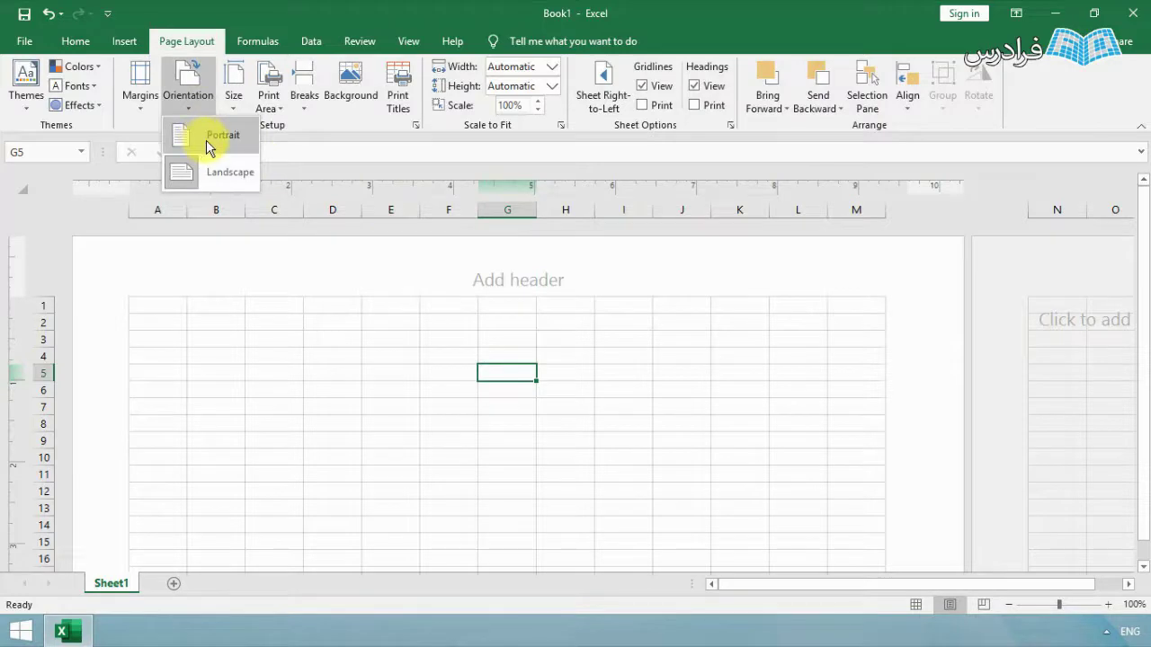
click(206, 139)
scroll(404, 316, down, 12)
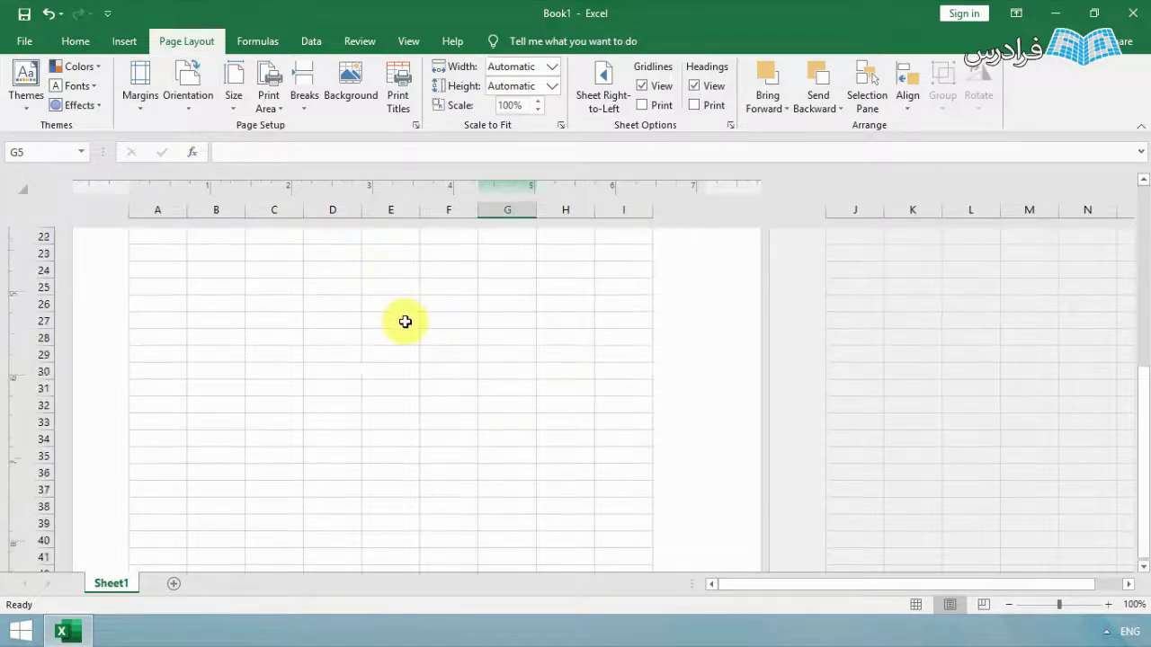
scroll(404, 317, up, 12)
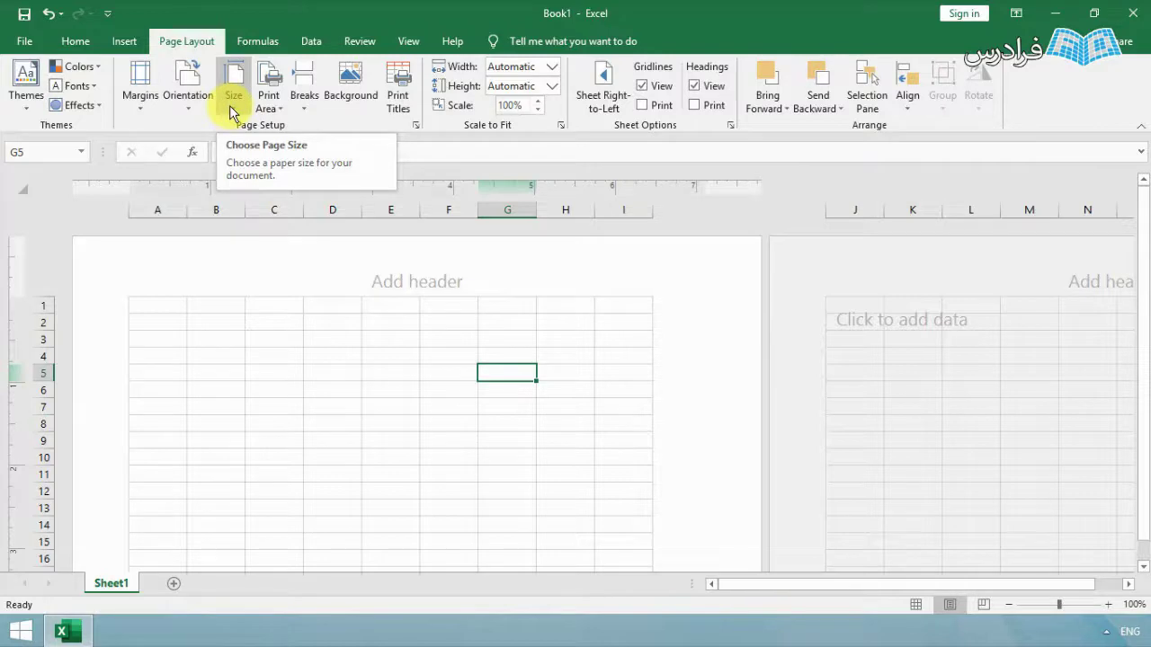
Turn off horizontal centering on the page in the custom margin settings and apply the change
click(142, 99)
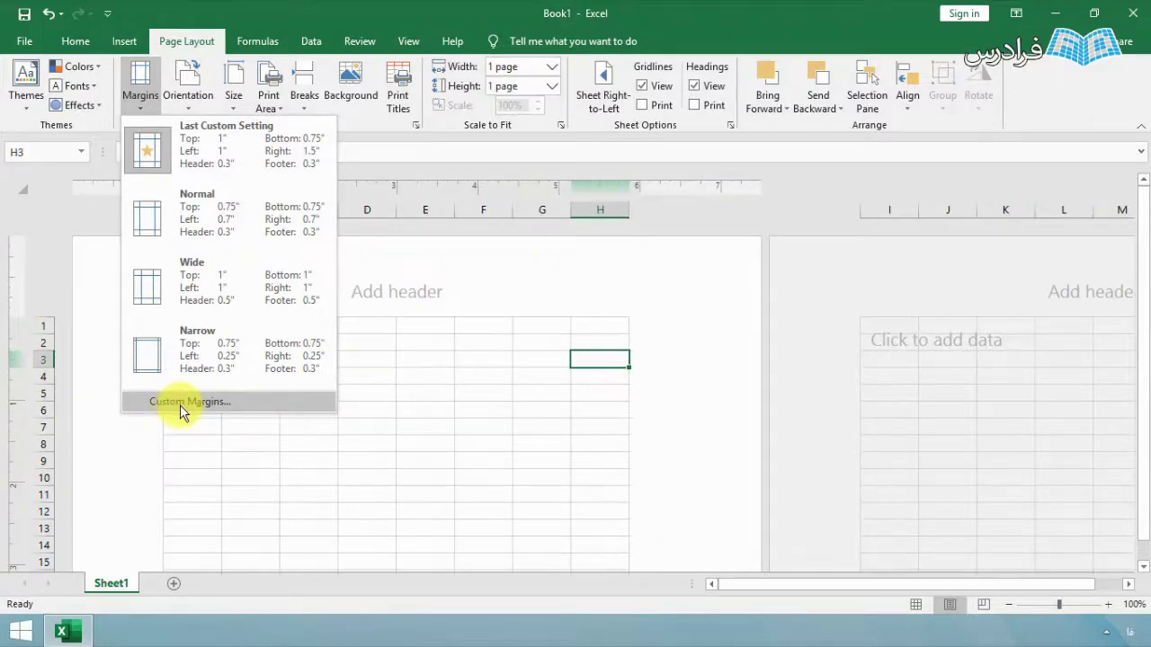
click(179, 404)
drag(795, 155, 879, 179)
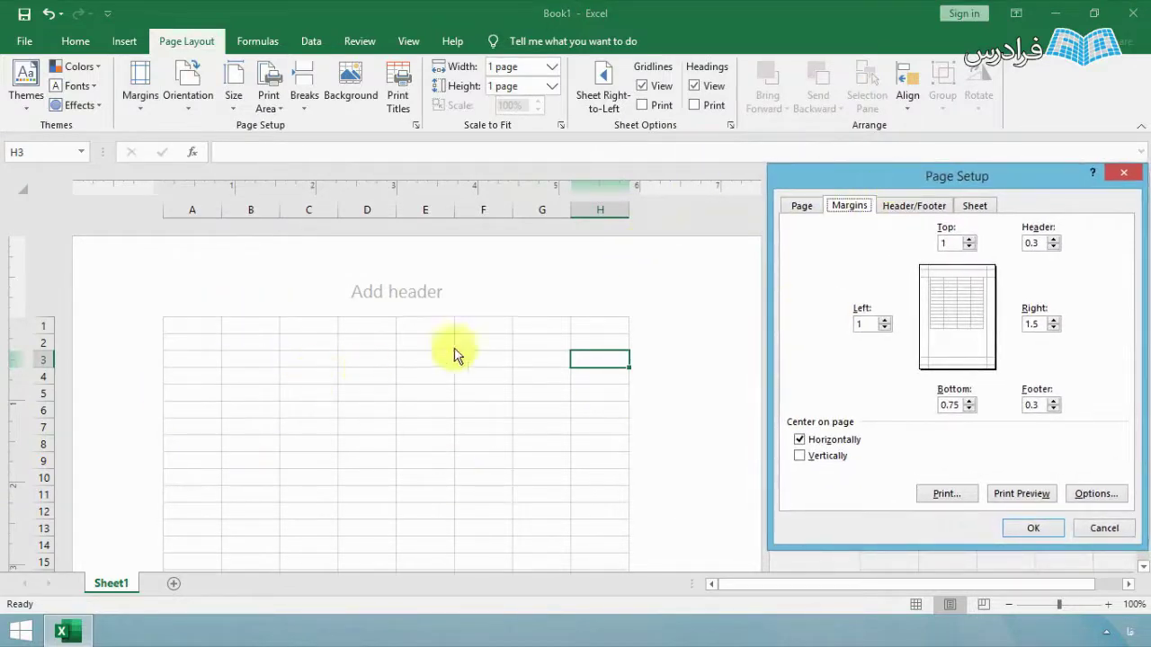
drag(863, 177, 866, 156)
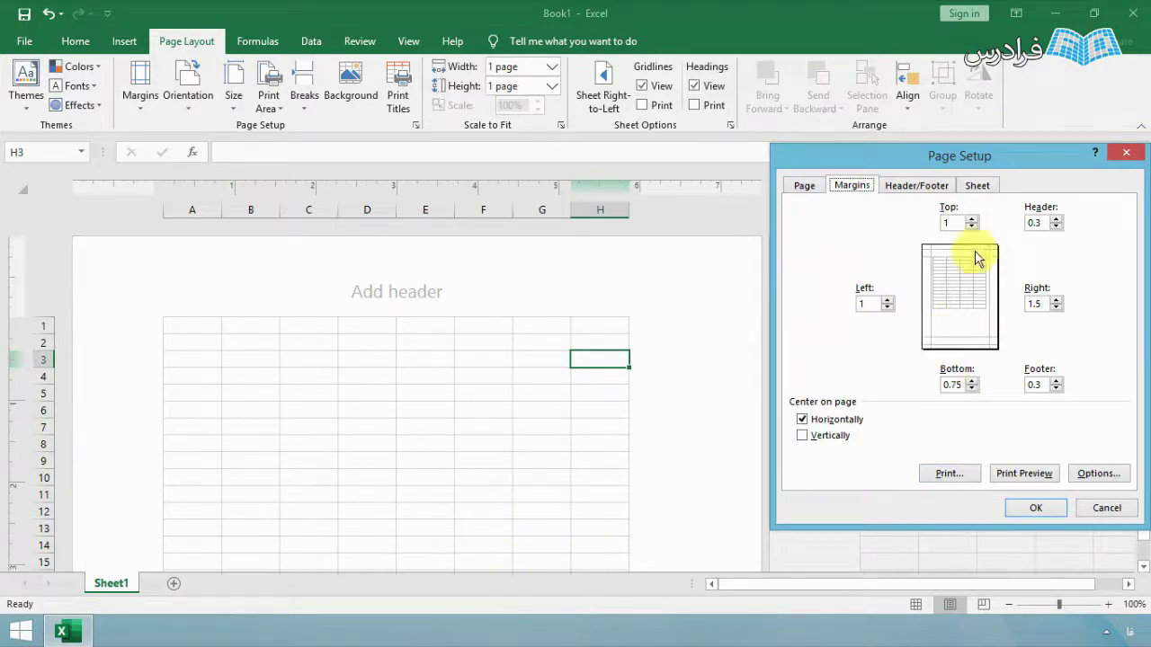
click(954, 222)
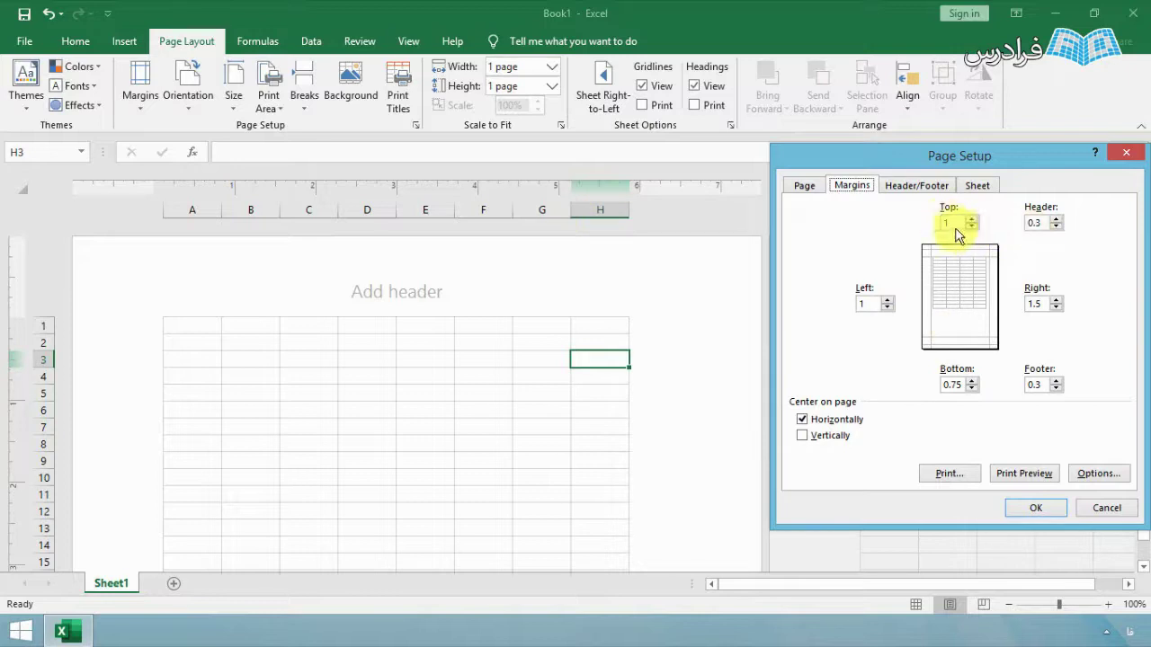
click(874, 303)
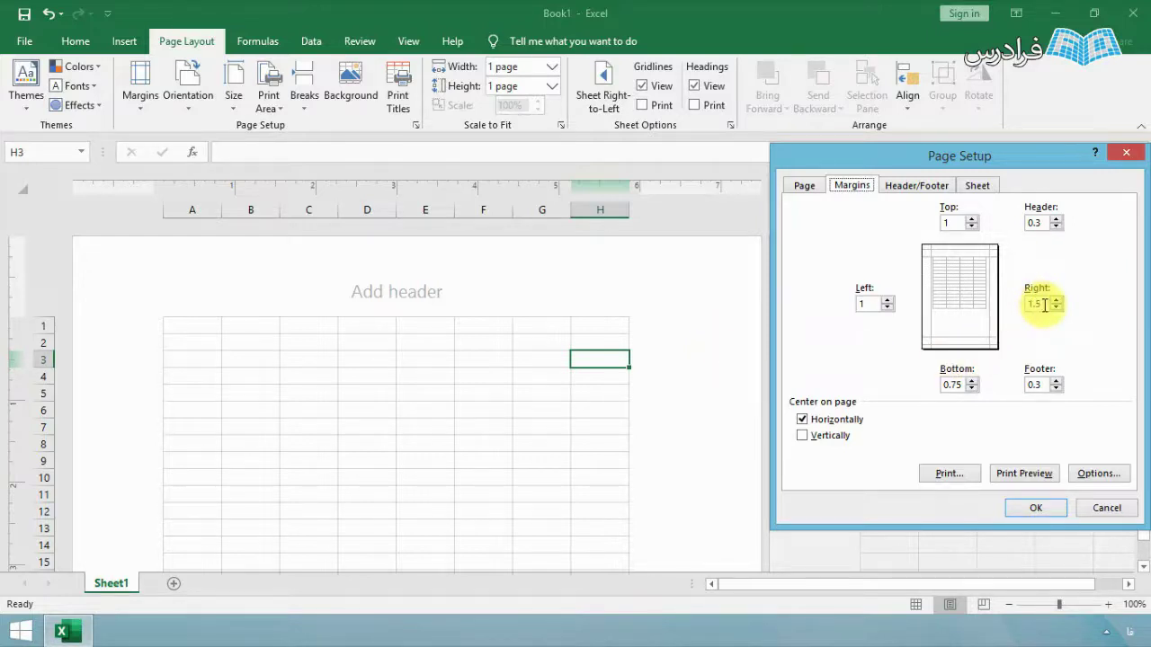
double_click(955, 385)
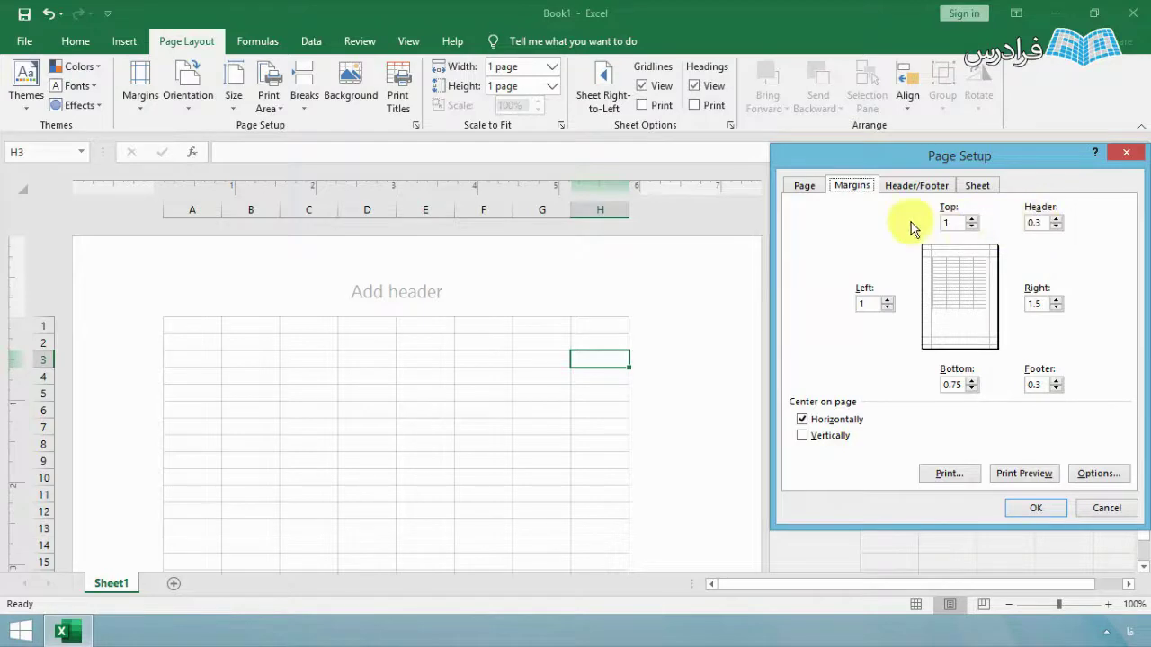
click(803, 419)
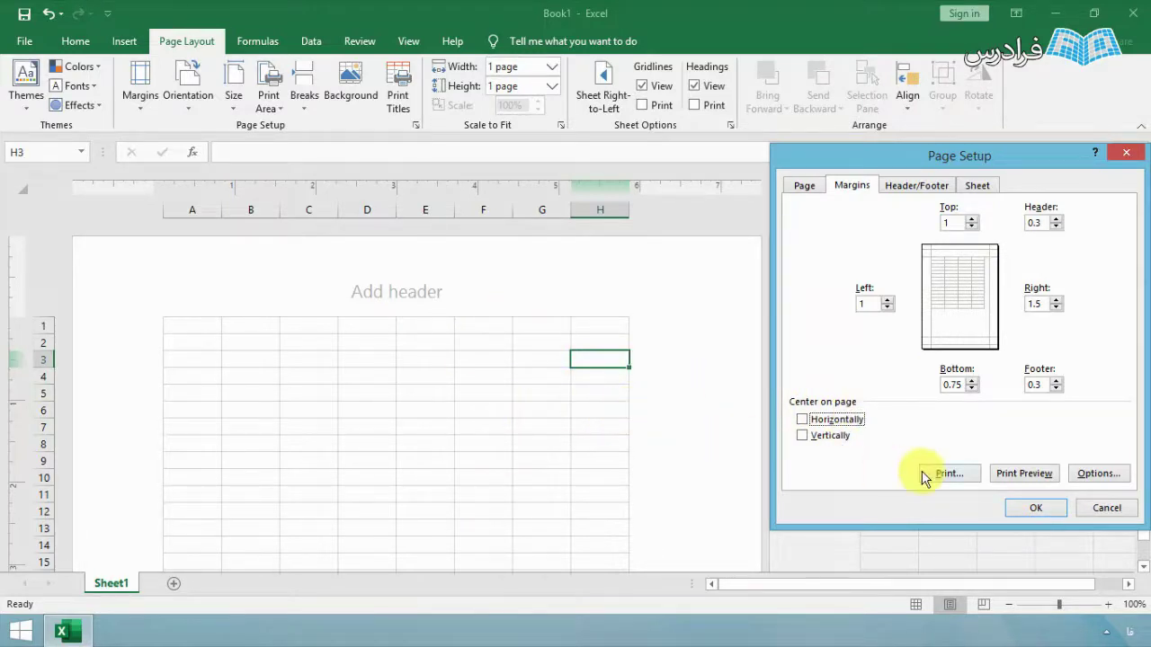
click(1031, 509)
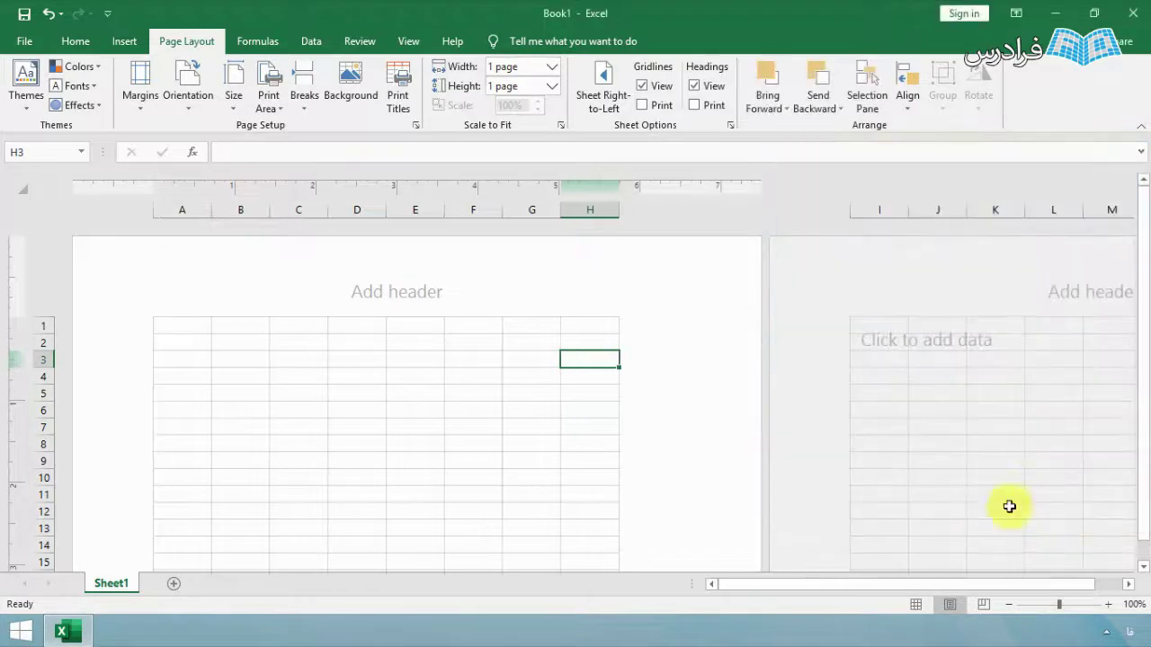
Center the sheet on the page both horizontally and vertically through the margin settings in Page Setup
click(416, 125)
click(850, 186)
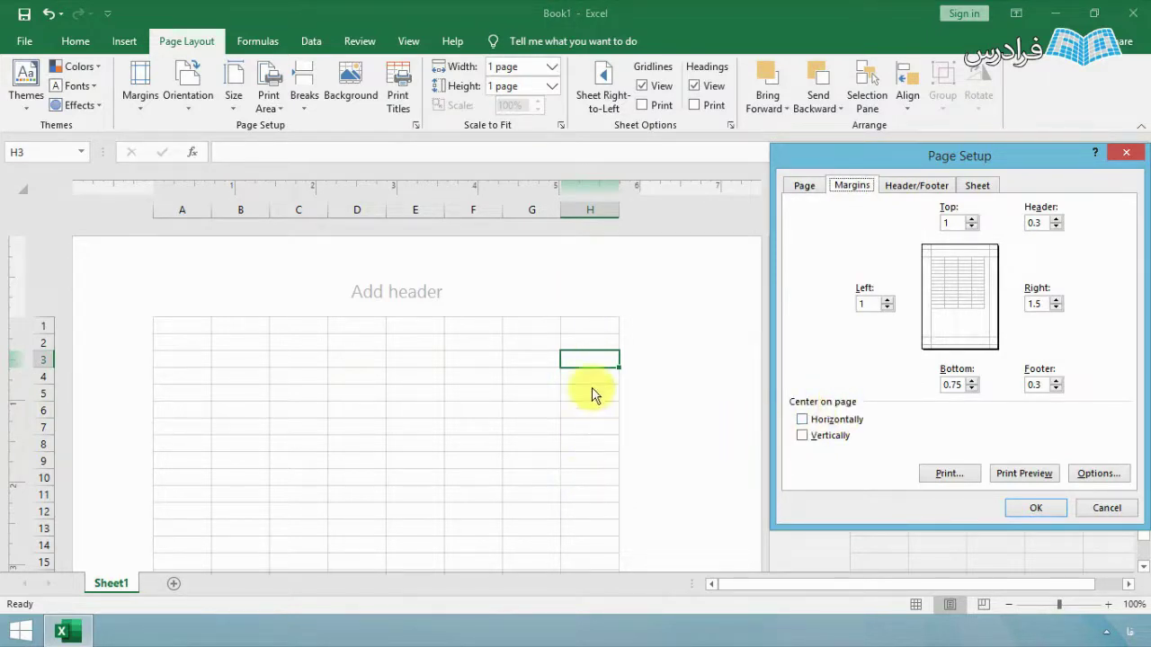
click(803, 420)
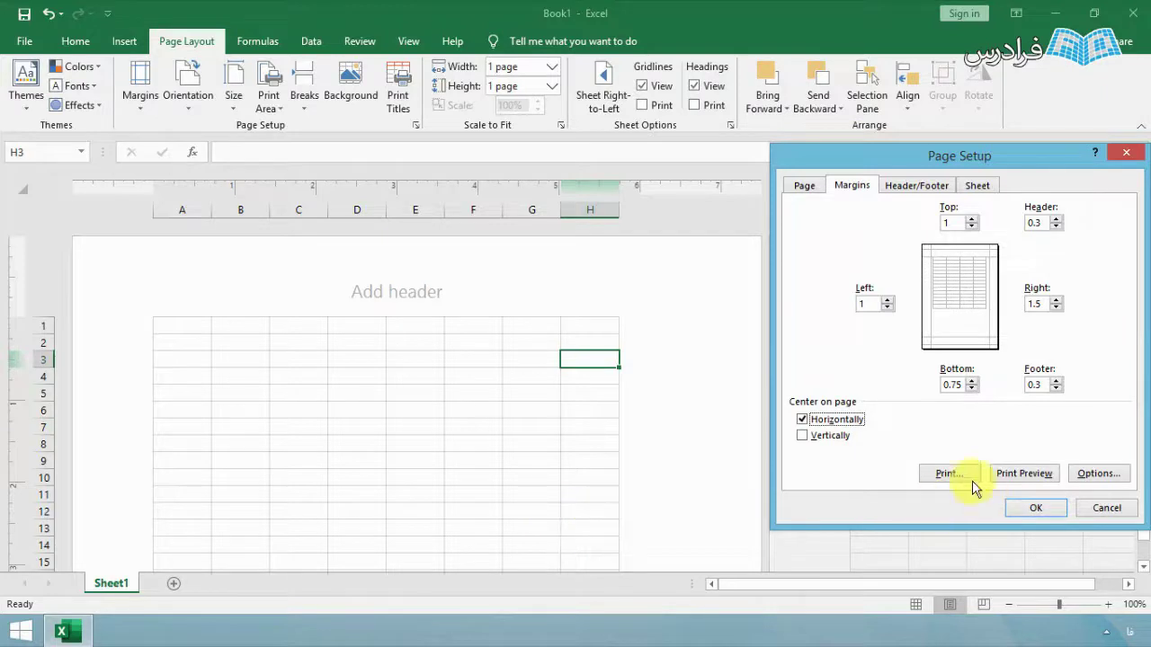
click(801, 436)
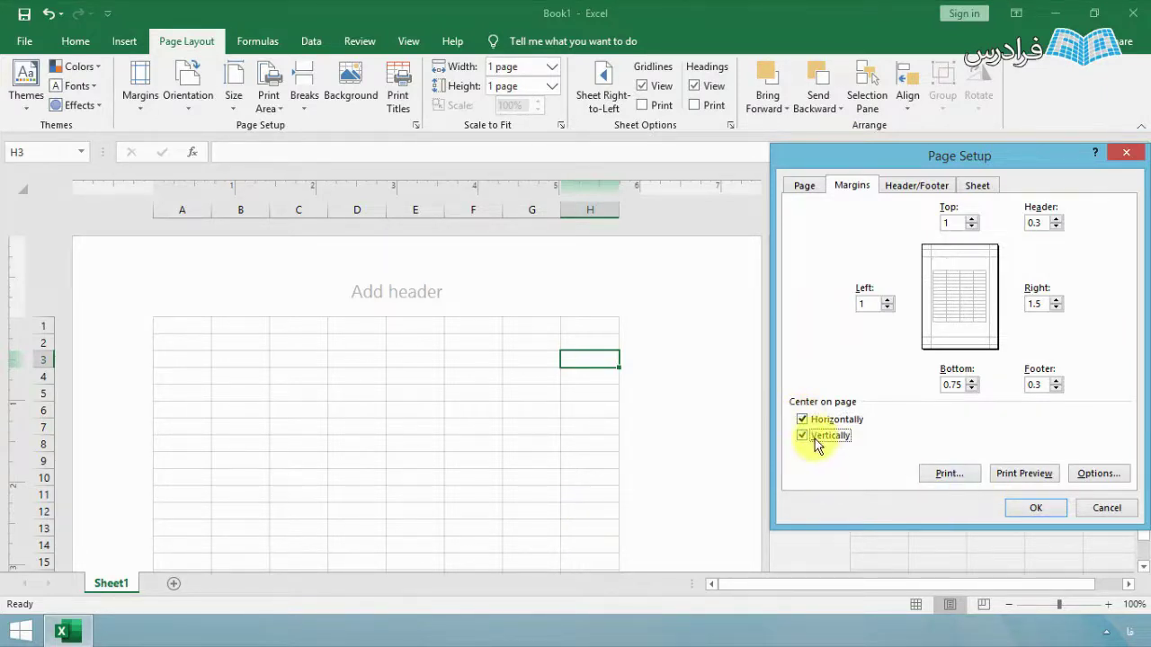
click(802, 438)
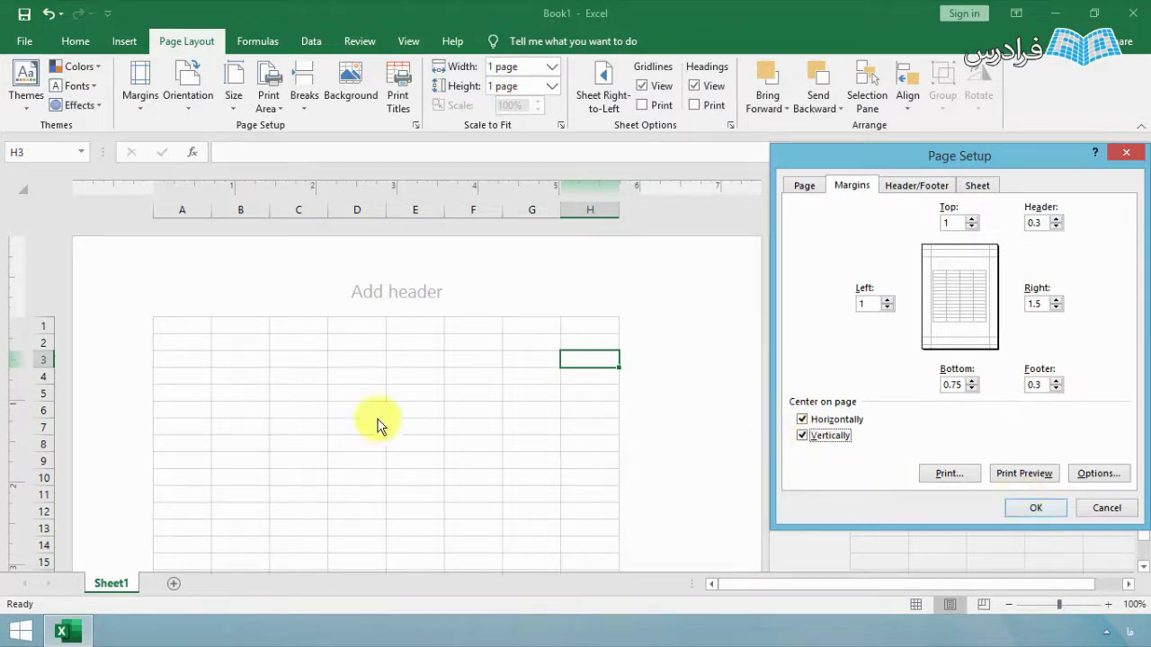
click(1033, 509)
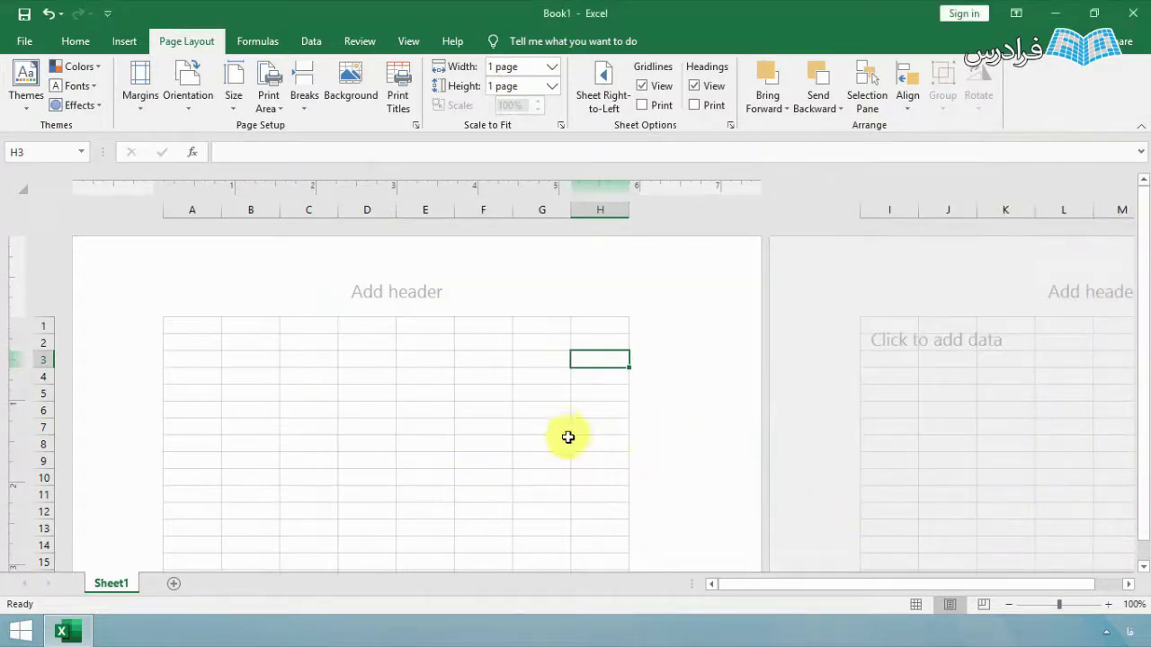
Turn off both the horizontal and the vertical centering on the page in the margin settings
click(415, 125)
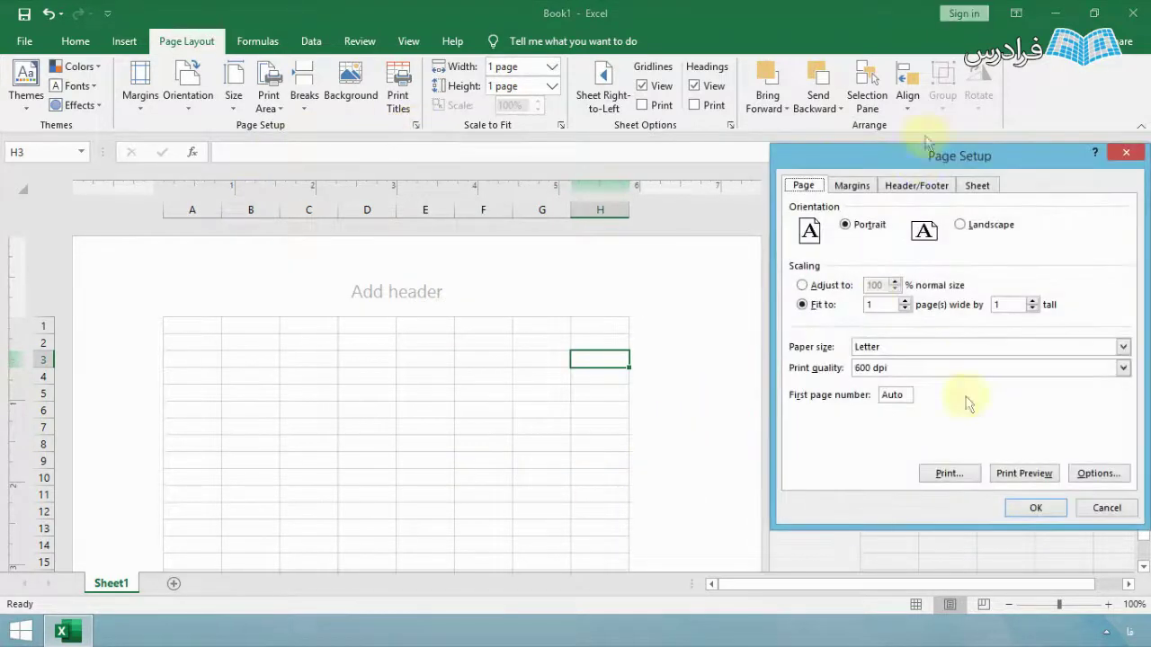
drag(910, 150, 901, 126)
click(839, 158)
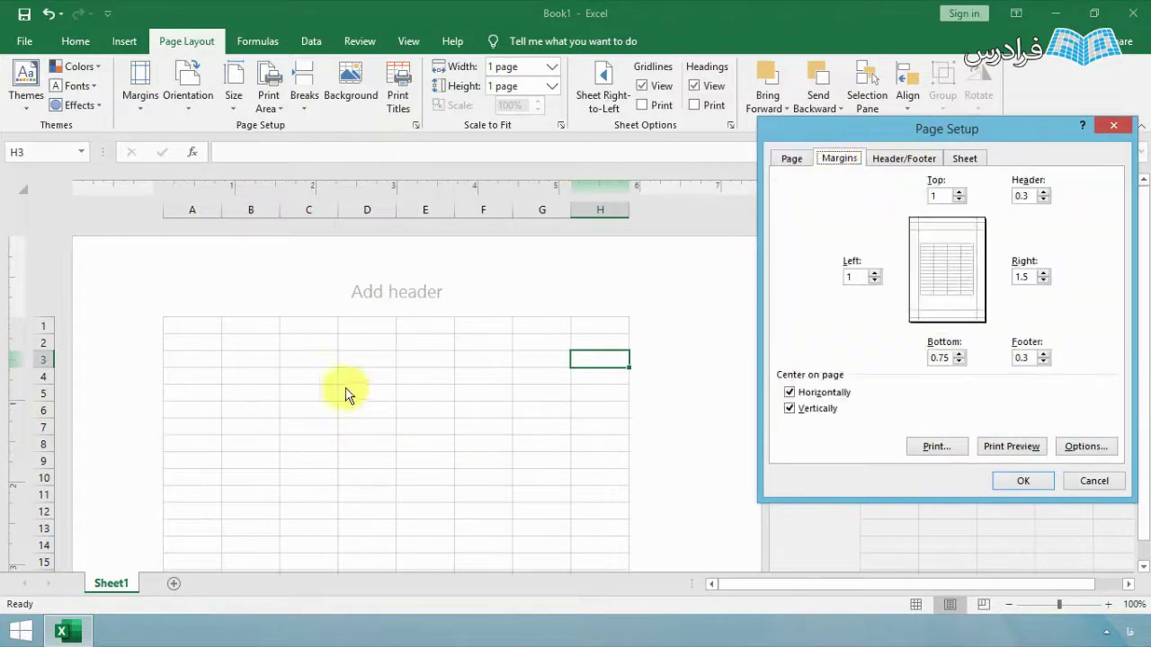
click(789, 392)
click(789, 408)
click(1022, 481)
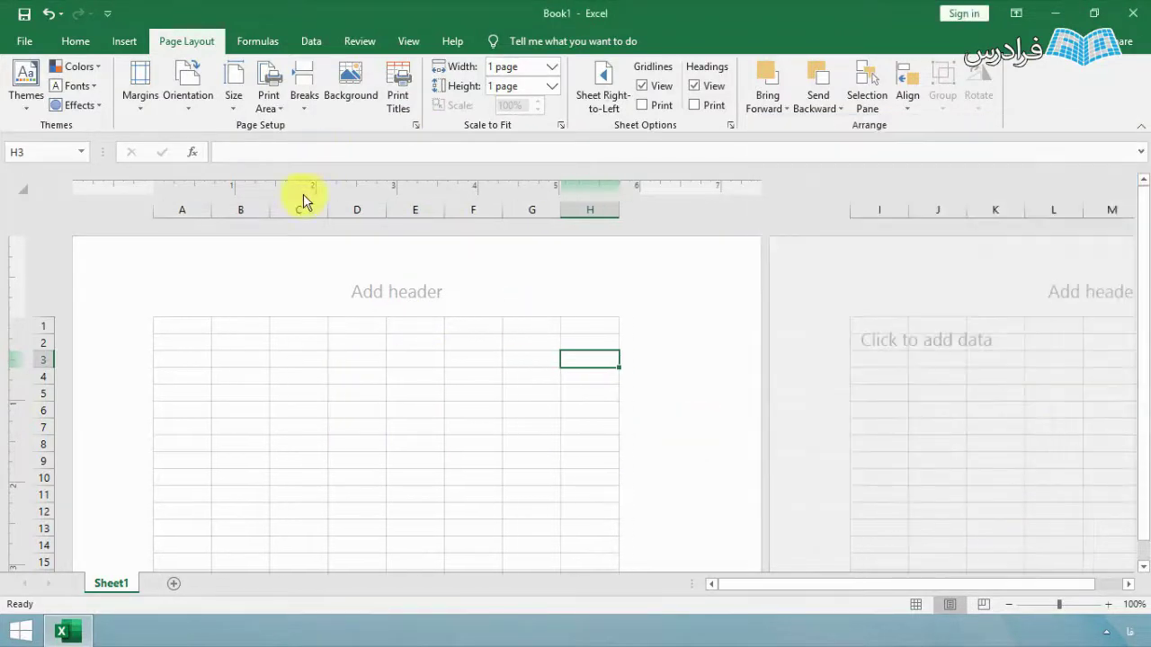
Check the print preview of the empty sheet and return to the worksheet
click(25, 41)
click(56, 331)
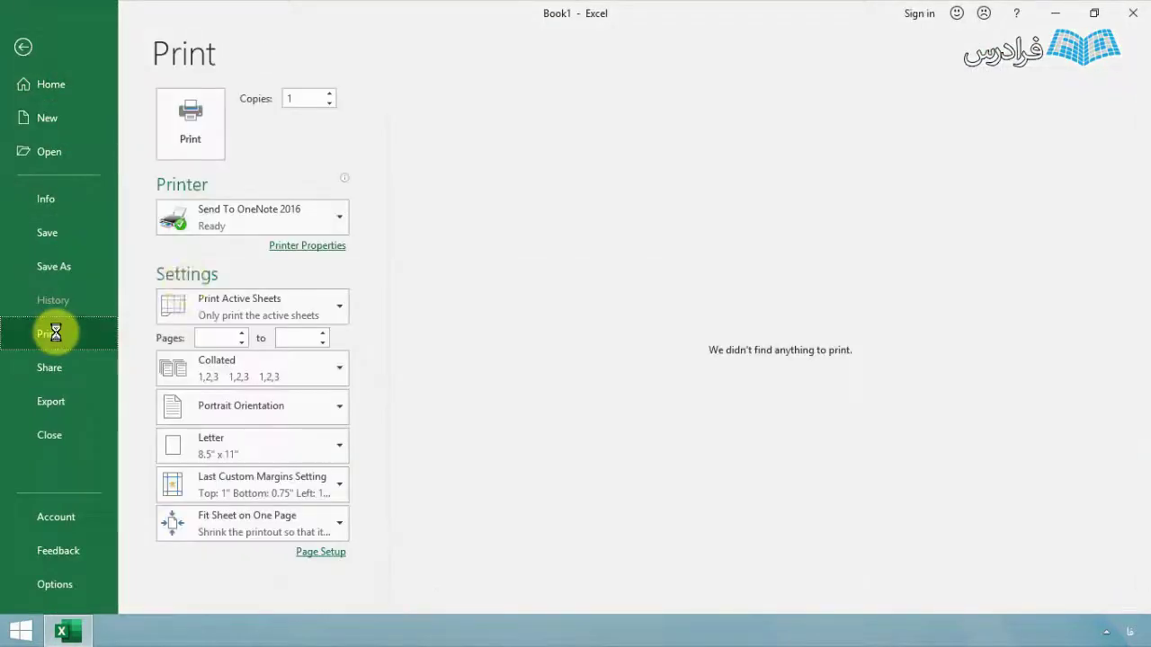
click(21, 50)
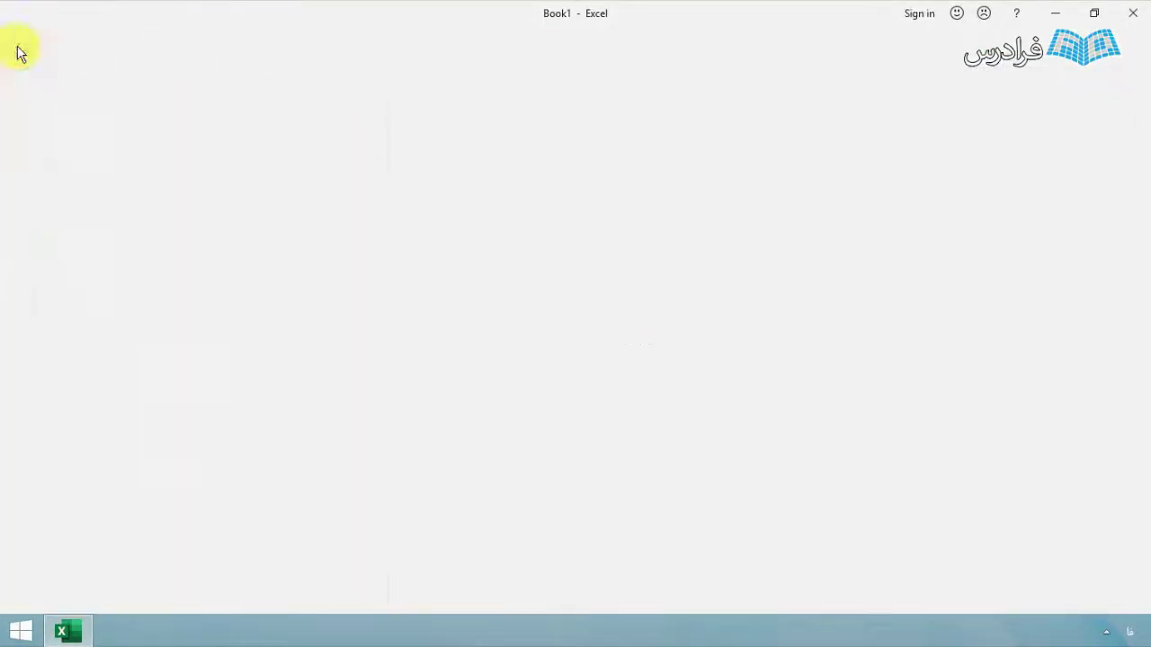
Enter 1 in cell H1 and fill it across to column A and down to row 7, covering A1:H7
click(593, 326)
text(1)
key(Return)
click(595, 325)
drag(599, 323, 531, 360)
drag(442, 394, 160, 467)
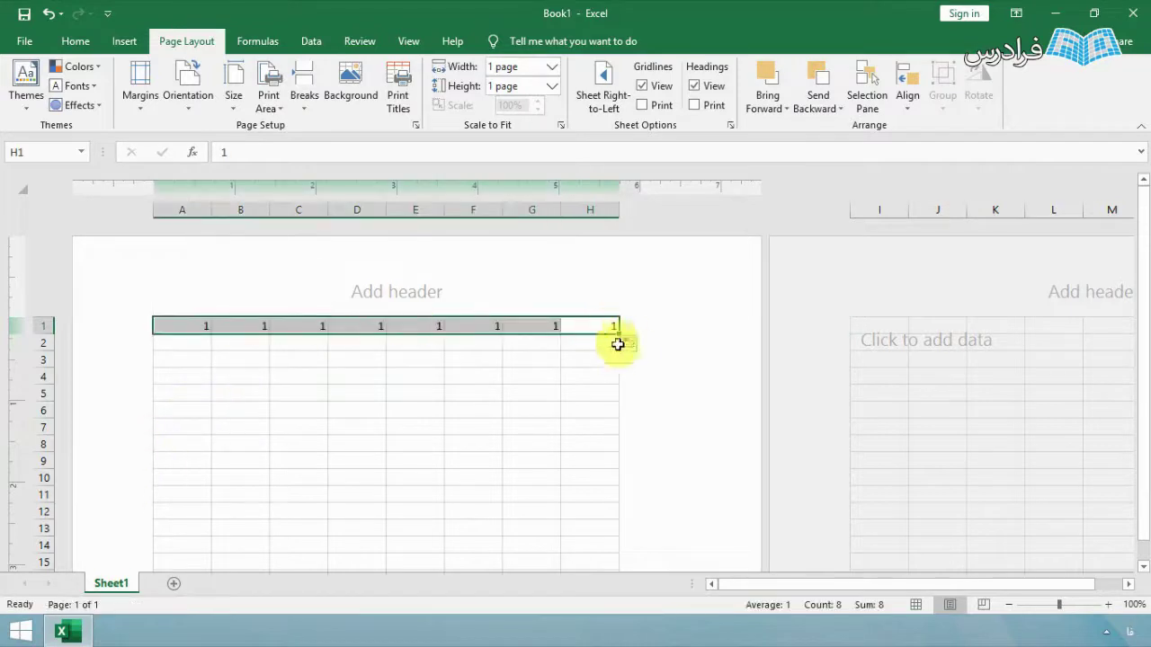
drag(621, 333, 620, 431)
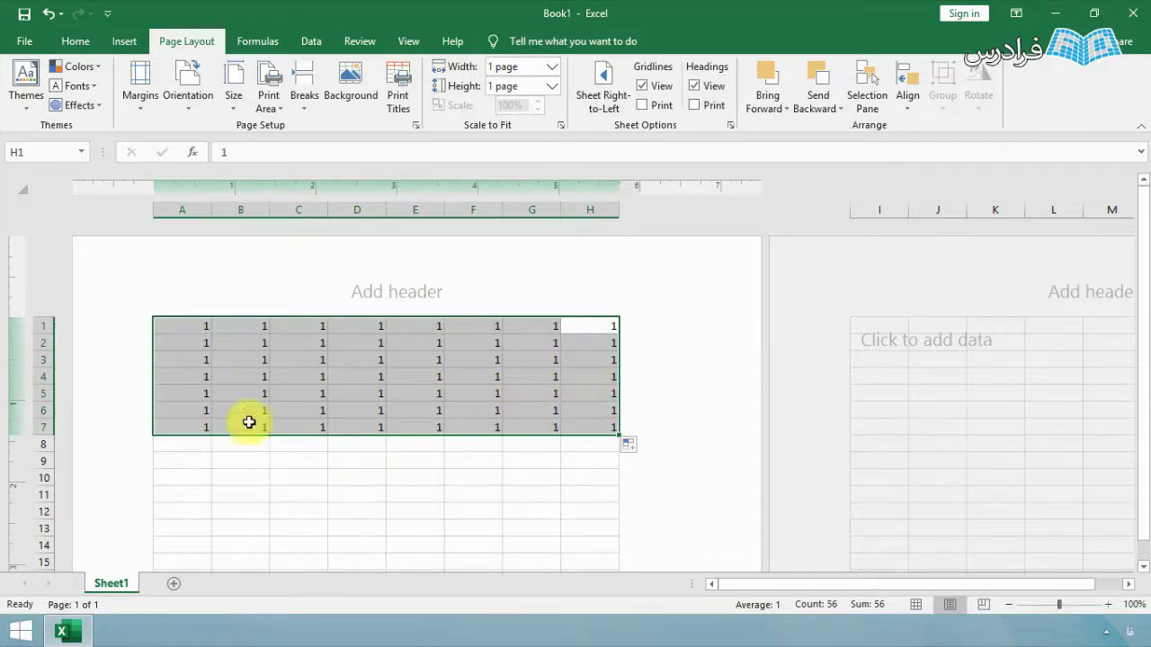
click(379, 387)
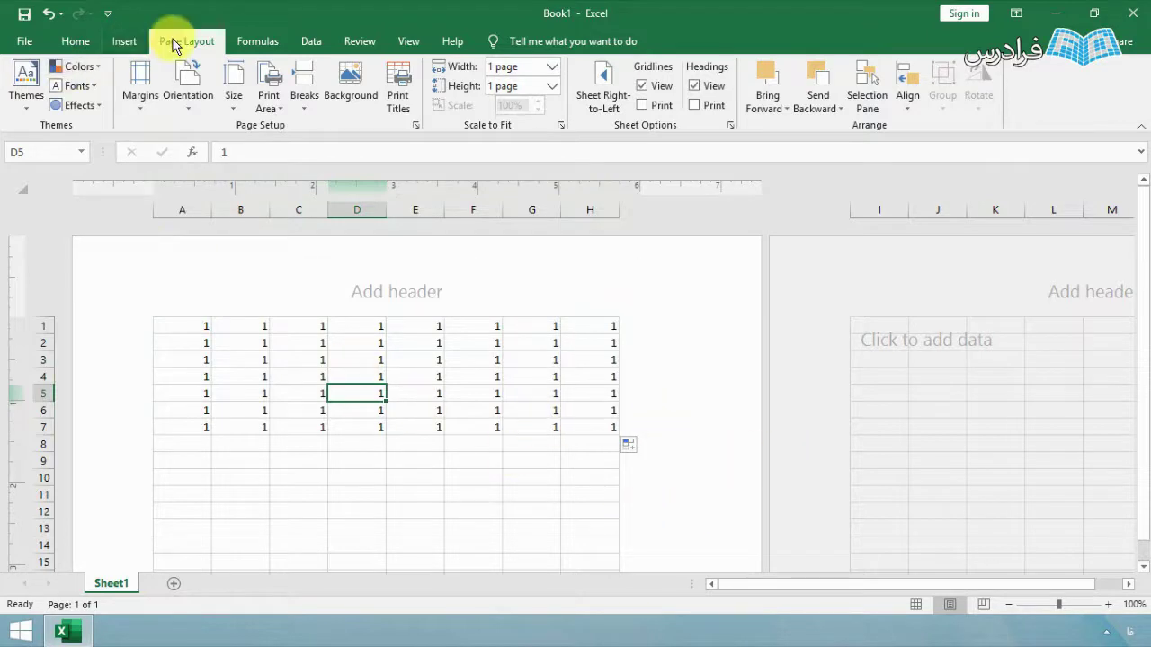
Apply all borders to the filled range A1:H7
drag(611, 326, 655, 315)
click(195, 440)
click(78, 41)
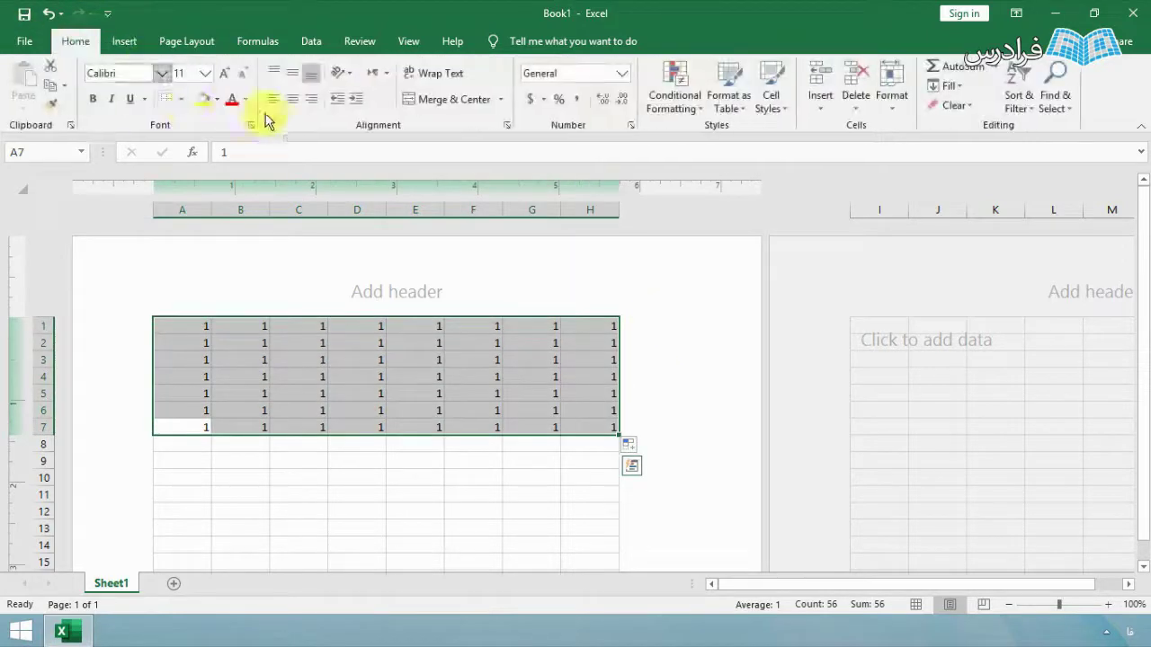
click(181, 98)
click(205, 248)
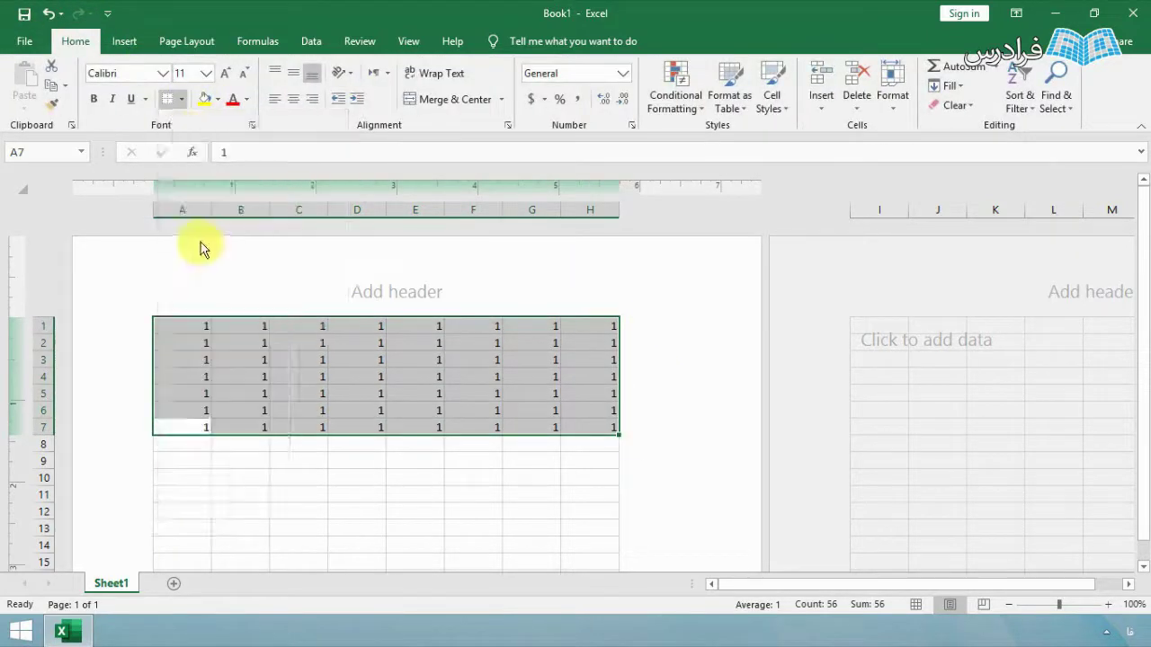
click(591, 442)
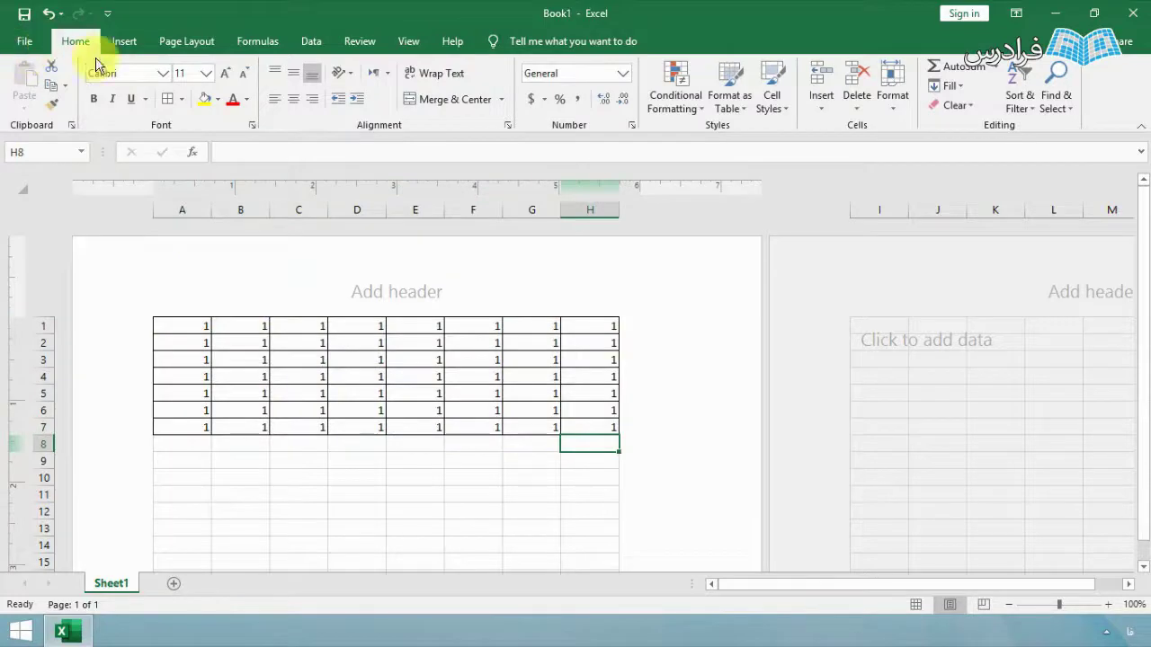
Check the bordered table in the print preview and review the scaling options, keeping Fit Sheet on One Page
click(25, 41)
click(50, 333)
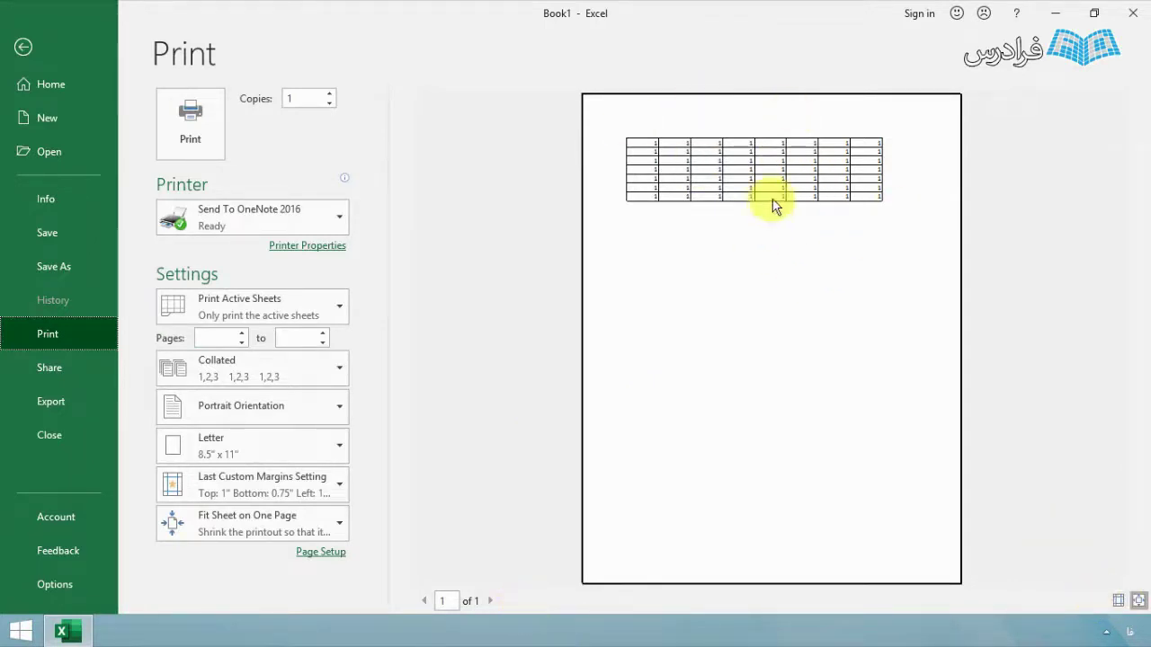
click(815, 169)
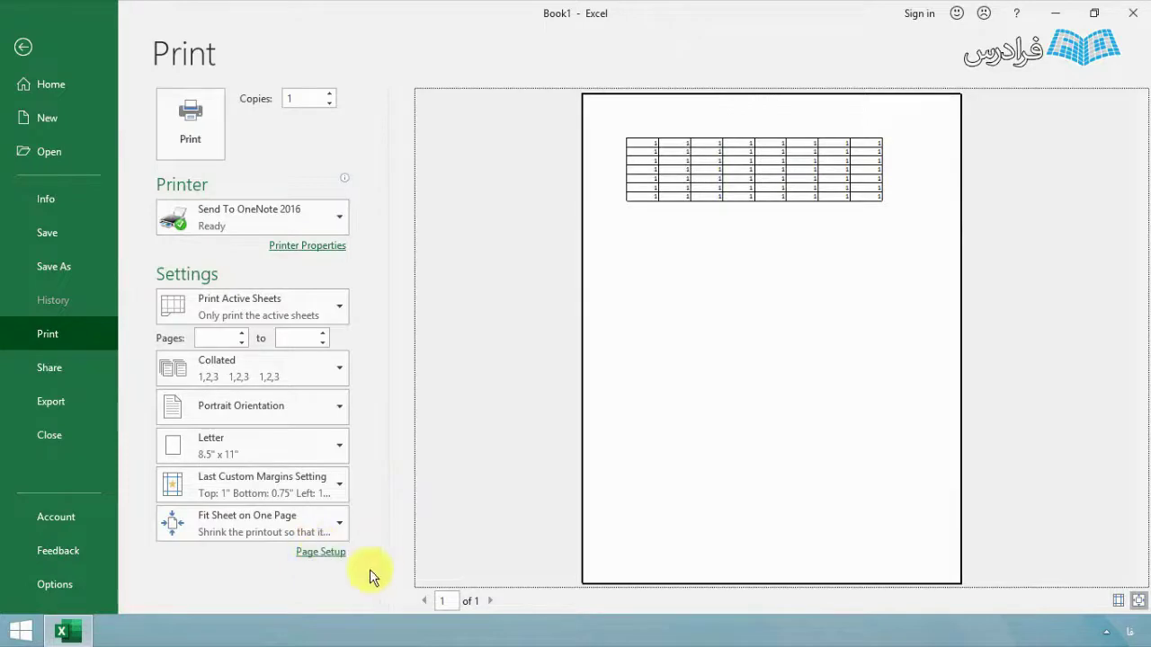
click(232, 524)
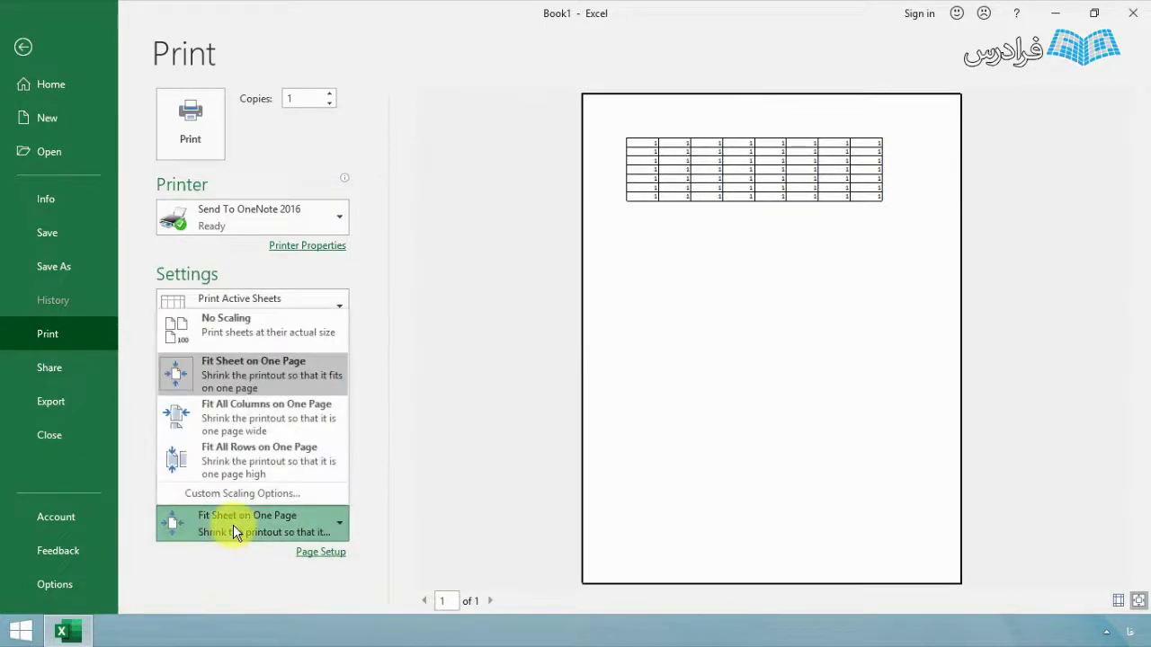
click(292, 376)
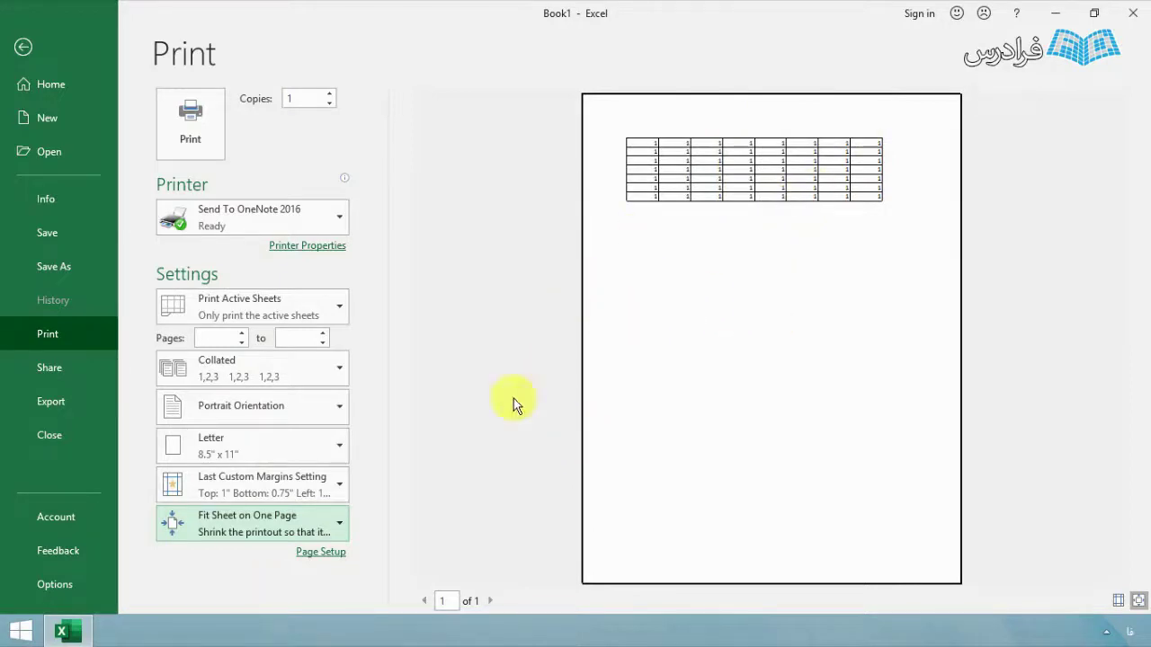
Try the Fit All Columns on One Page and Fit All Rows on One Page scalings, and restore Fit Sheet on One Page
click(292, 535)
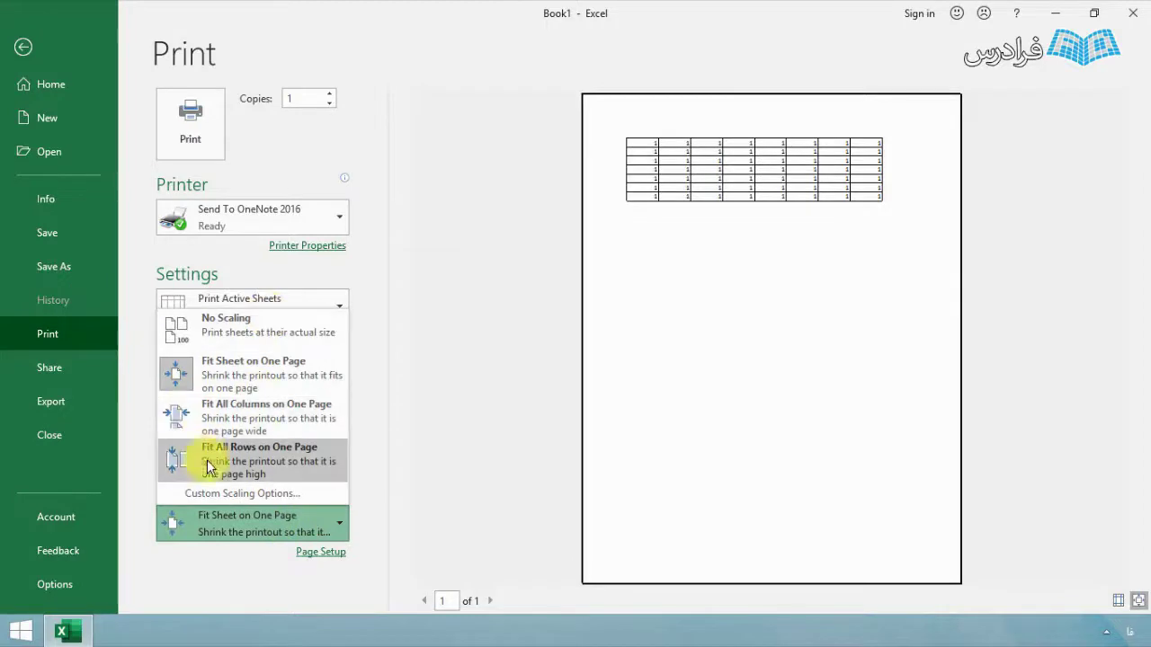
click(221, 420)
click(261, 522)
click(257, 452)
click(252, 523)
click(217, 376)
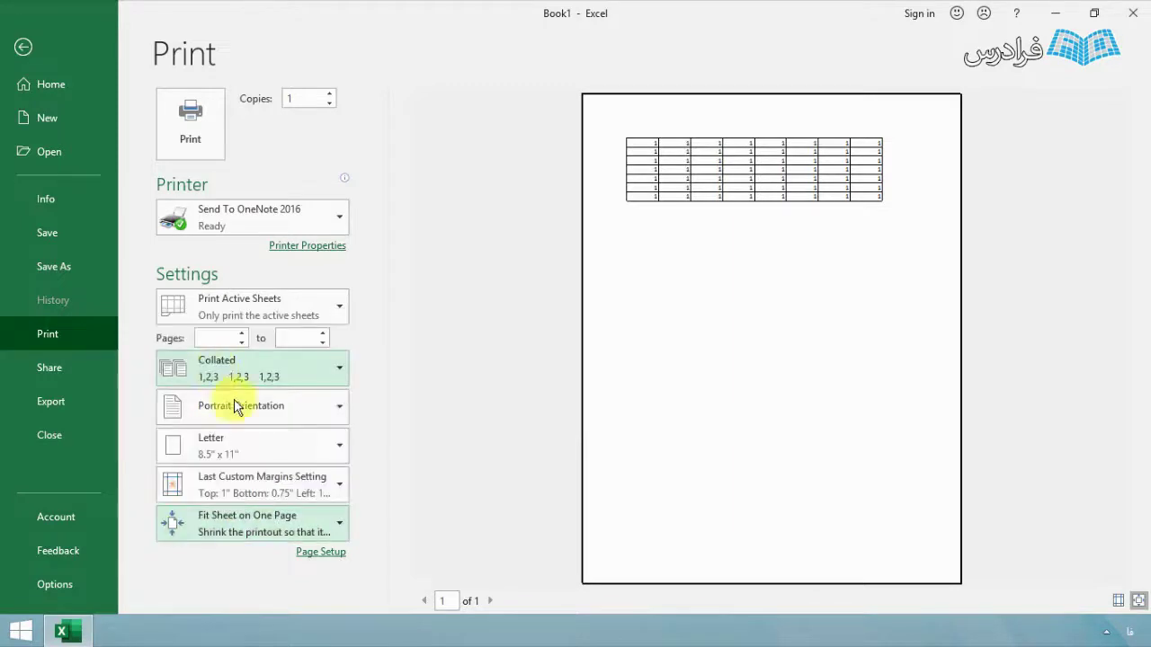
Center the printout horizontally on the page in the margin settings and return to the worksheet
click(319, 553)
drag(892, 141, 284, 127)
click(356, 286)
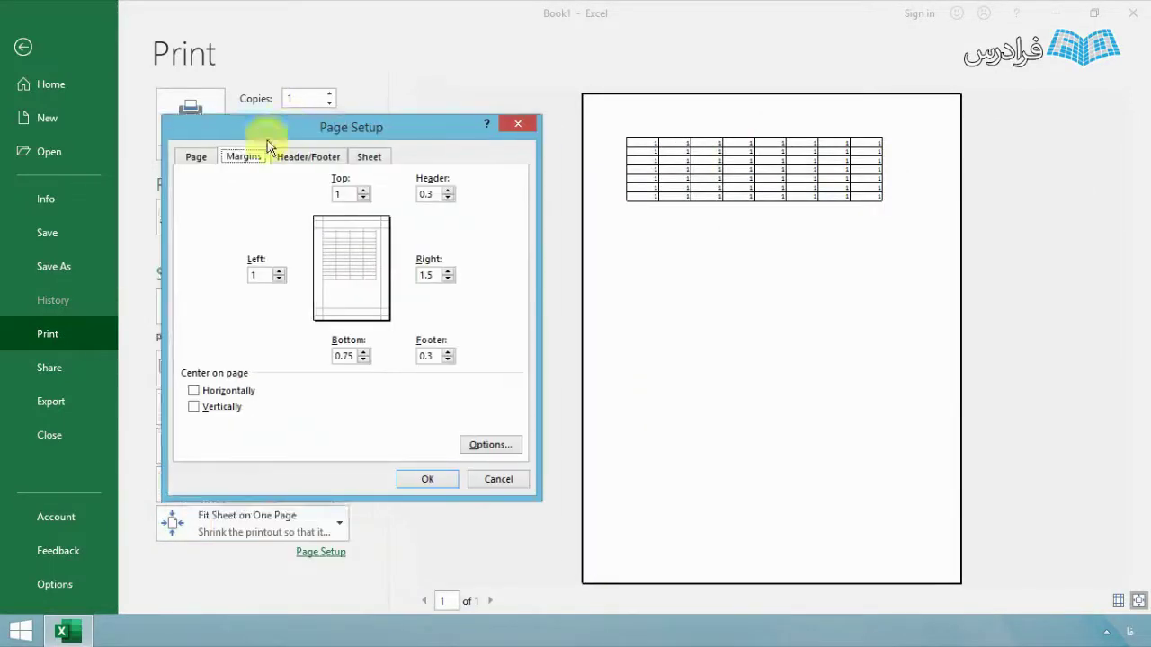
click(193, 392)
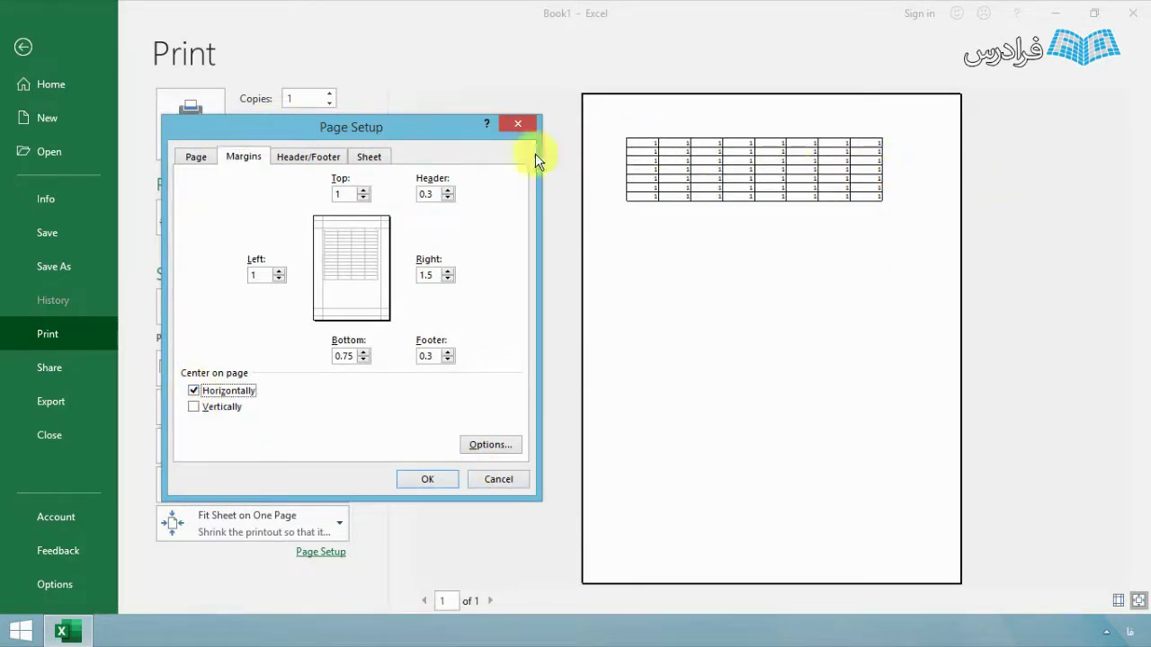
click(428, 479)
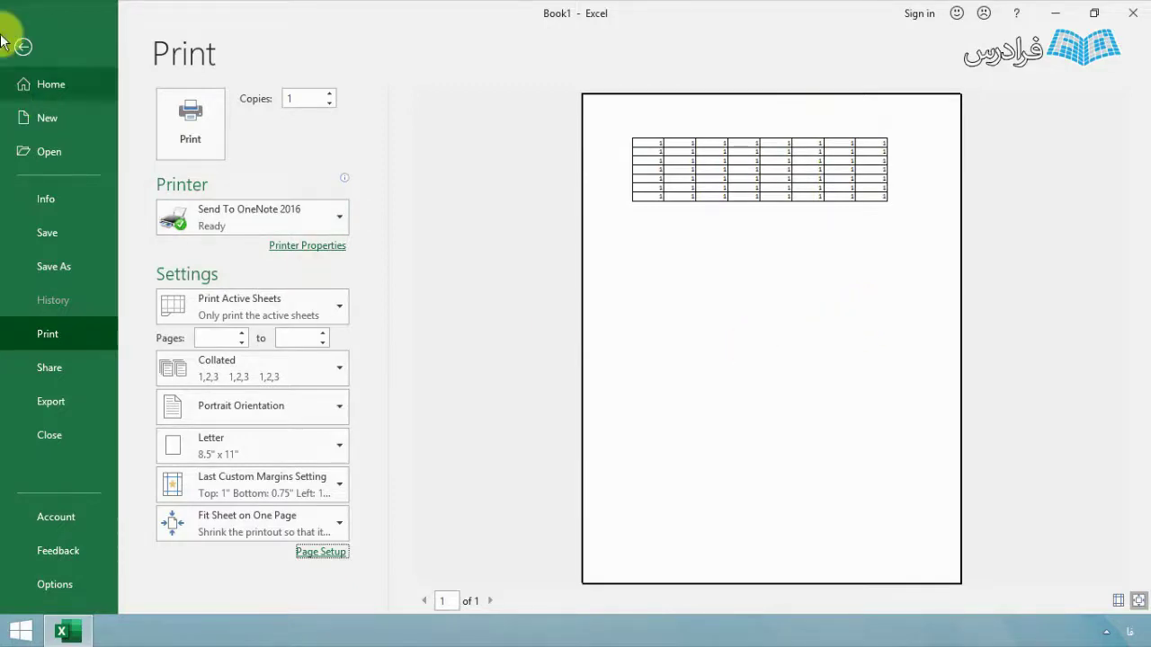
click(25, 47)
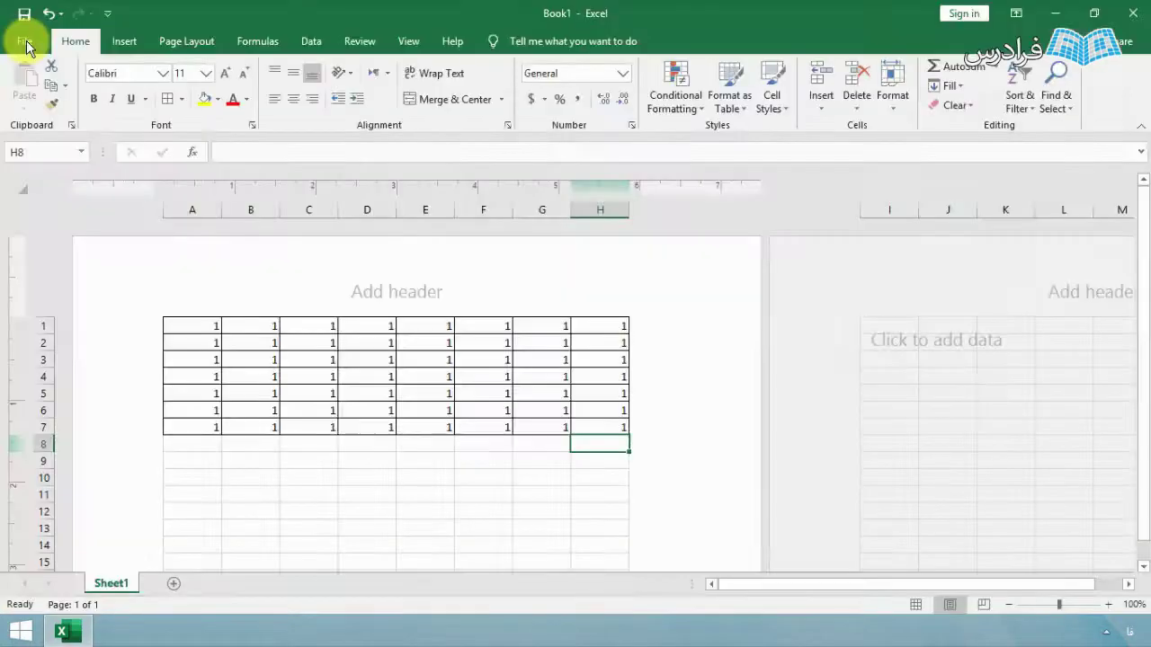
Set the sheet's paper size to A4, 8.27" x 11.69"
click(186, 41)
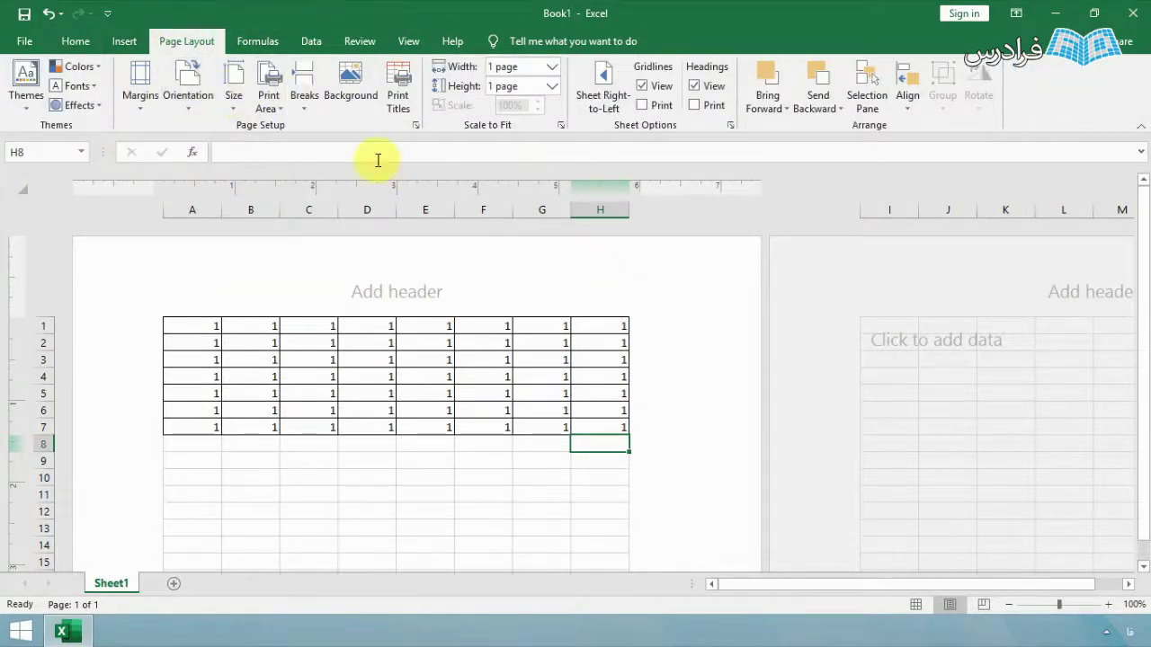
click(236, 115)
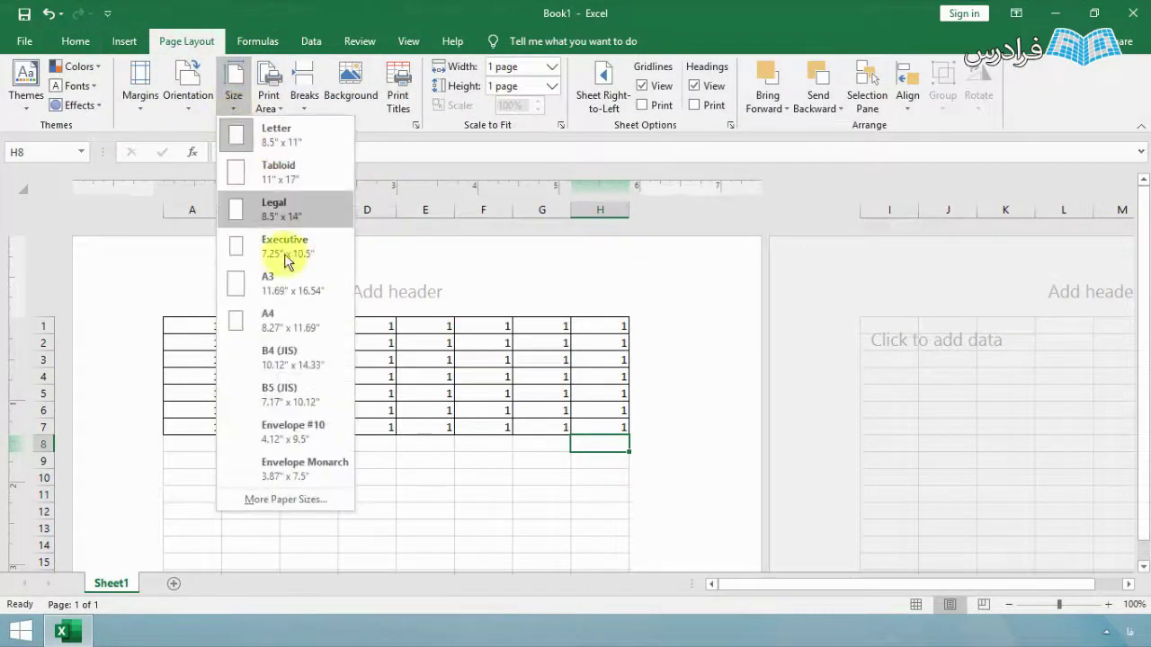
click(294, 328)
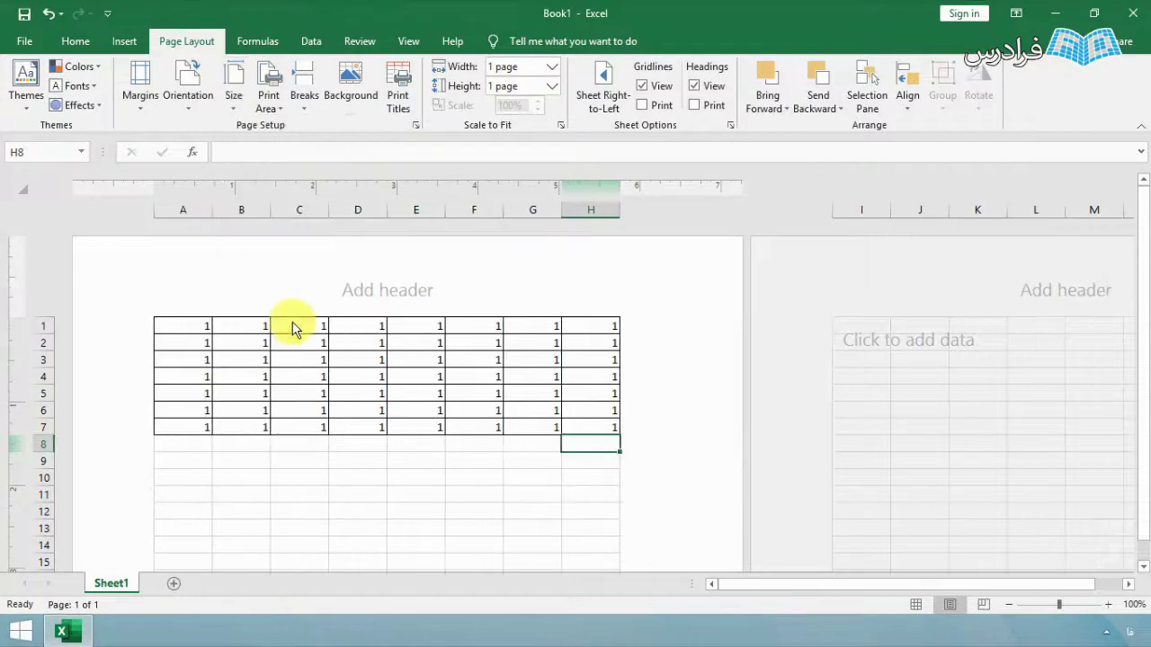
click(231, 103)
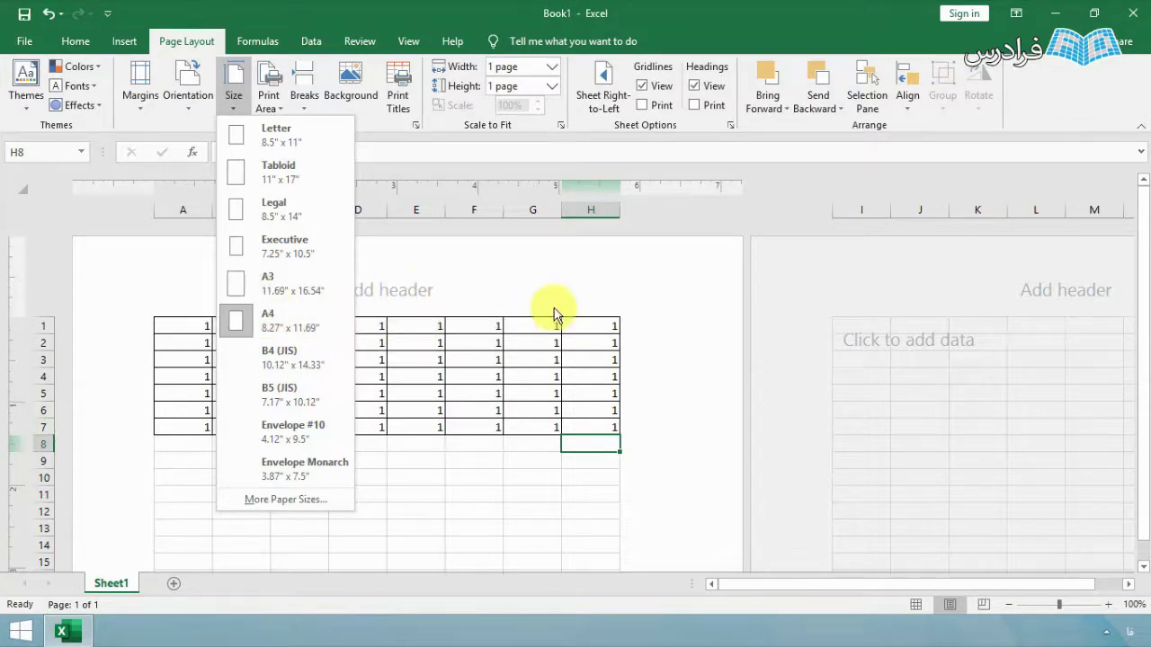
click(527, 377)
click(529, 377)
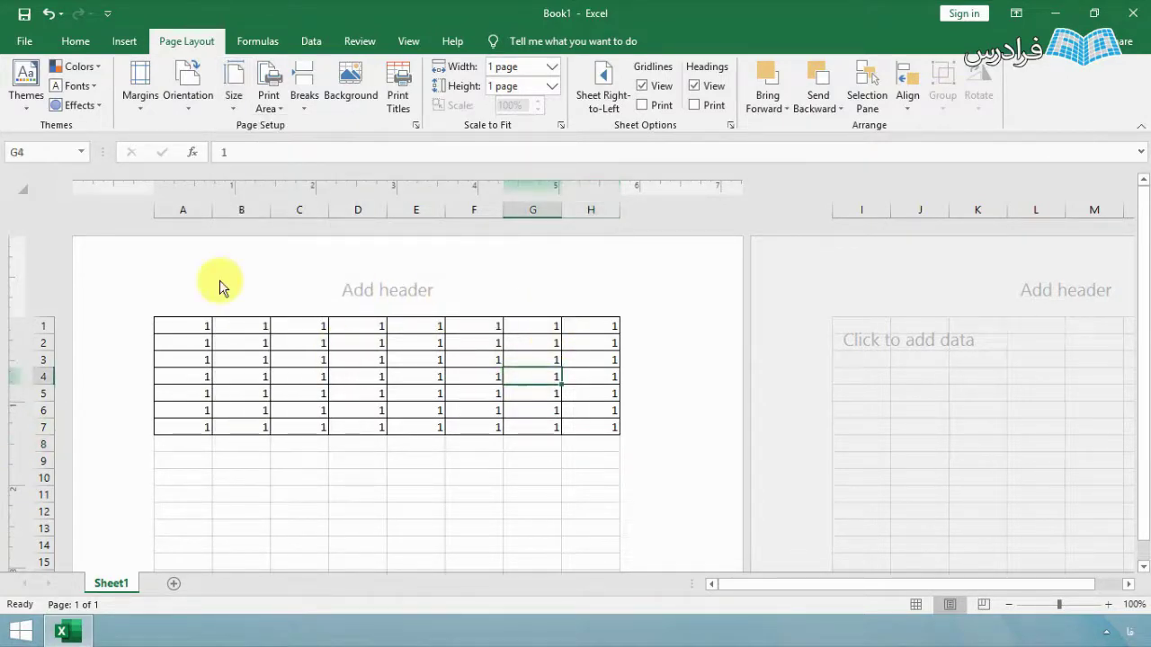
Set the range C1:H7 as the sheet's print area
click(277, 115)
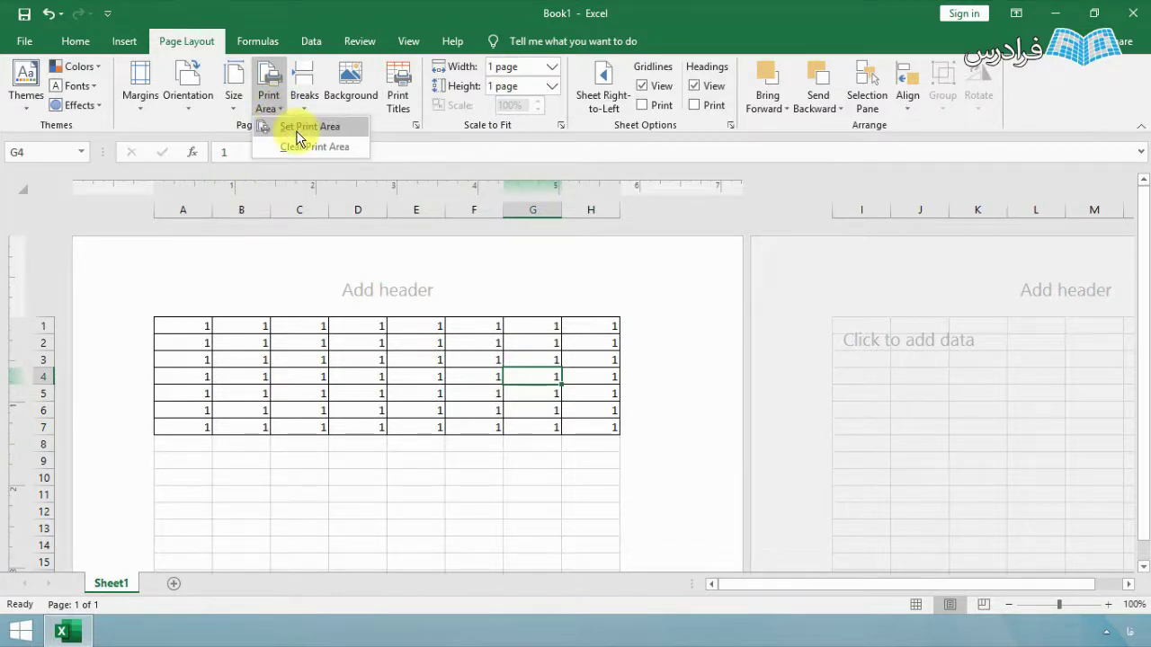
click(353, 130)
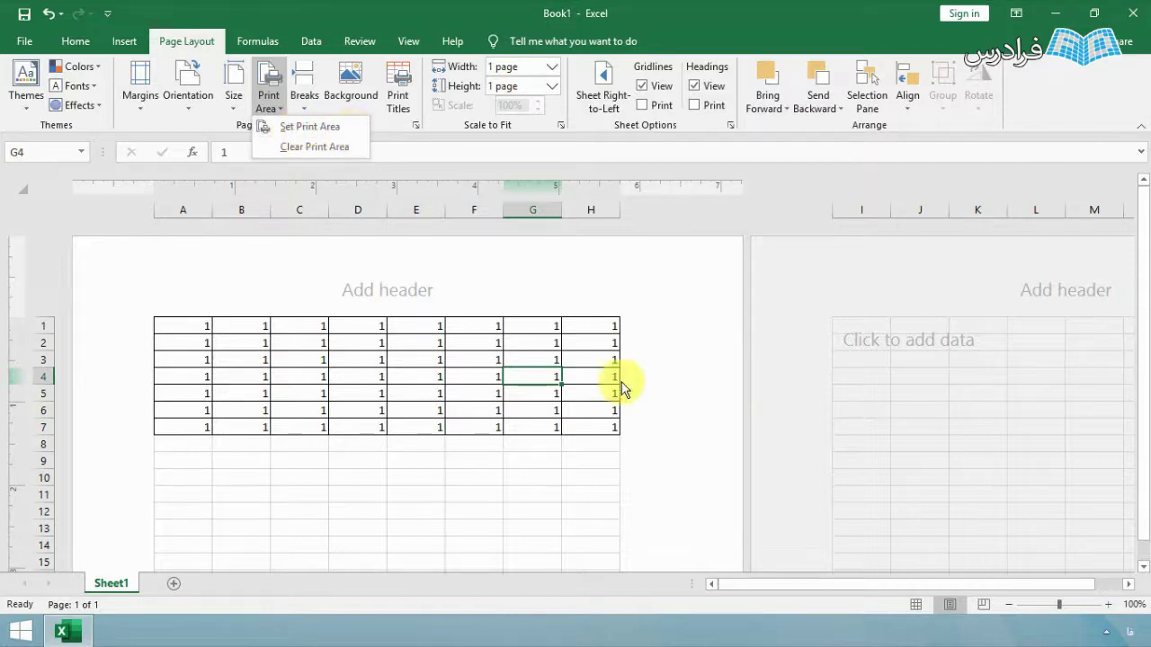
drag(611, 326, 316, 427)
click(268, 102)
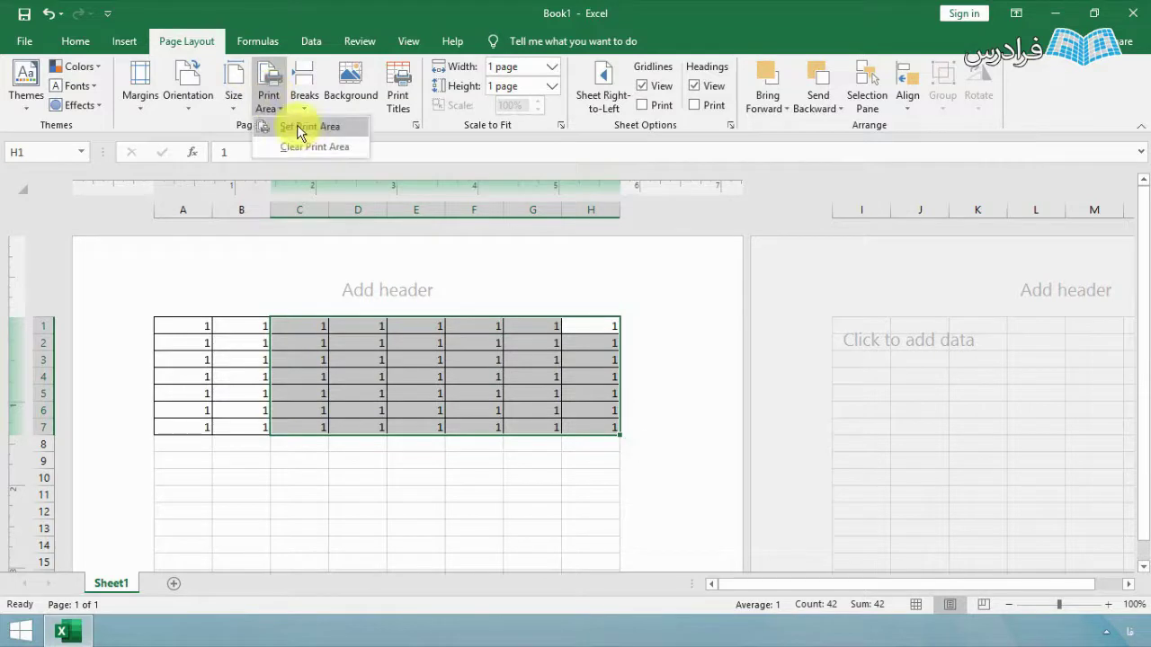
click(302, 130)
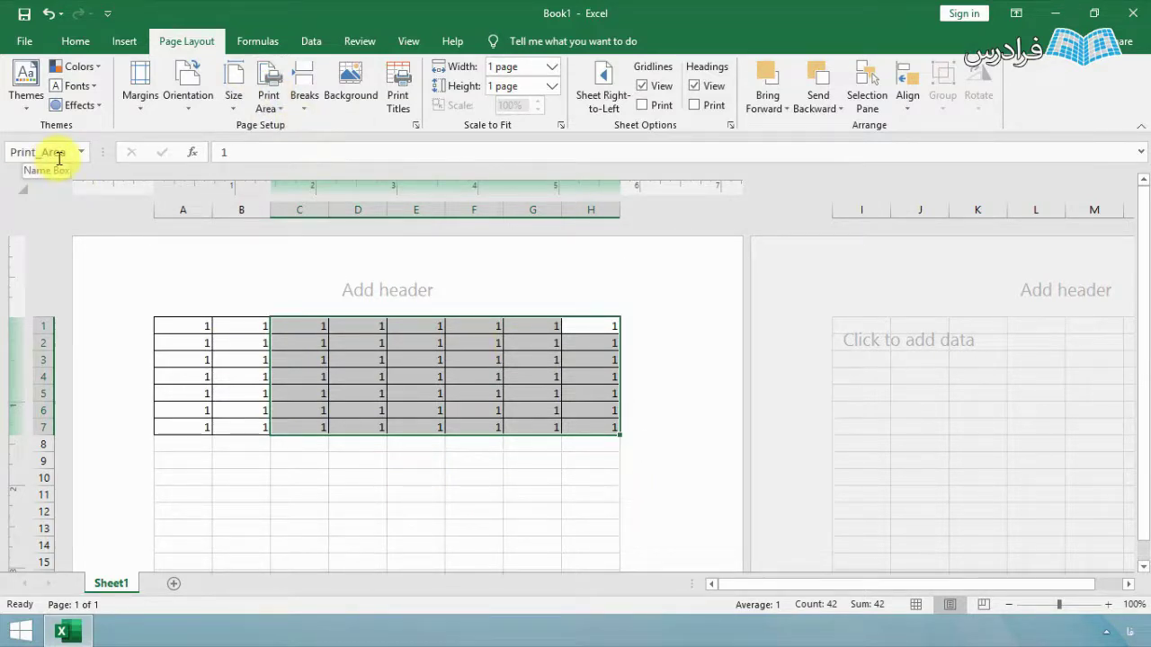
Check which cells the print area covers by going from cell B2 to the Print_Area name
click(79, 153)
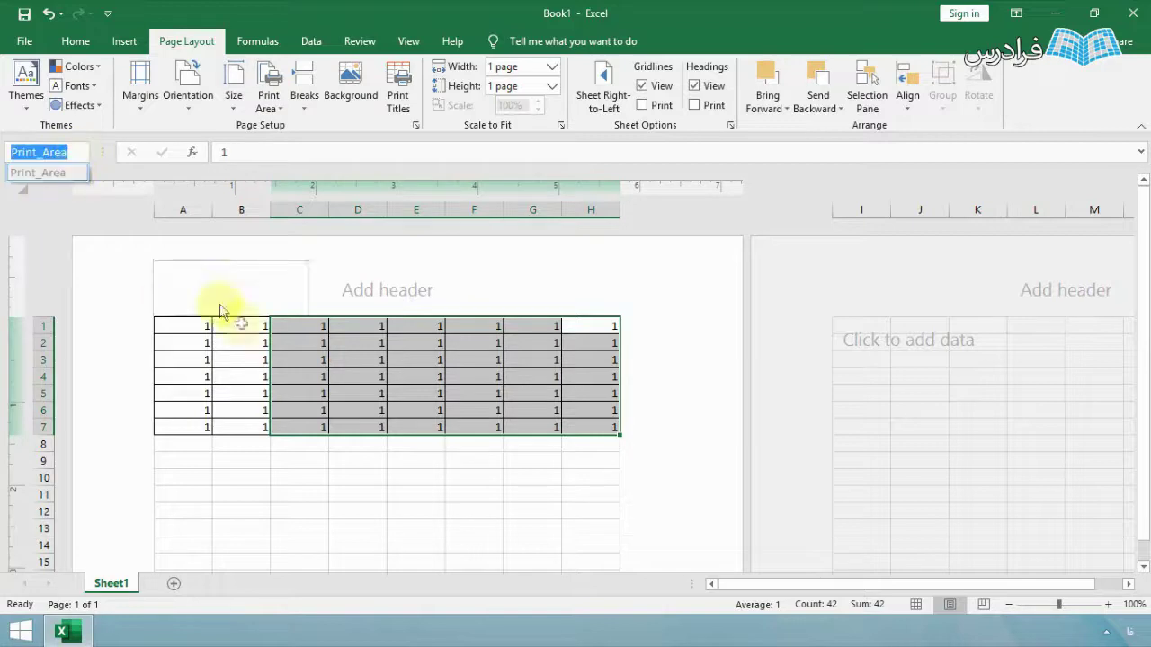
click(235, 345)
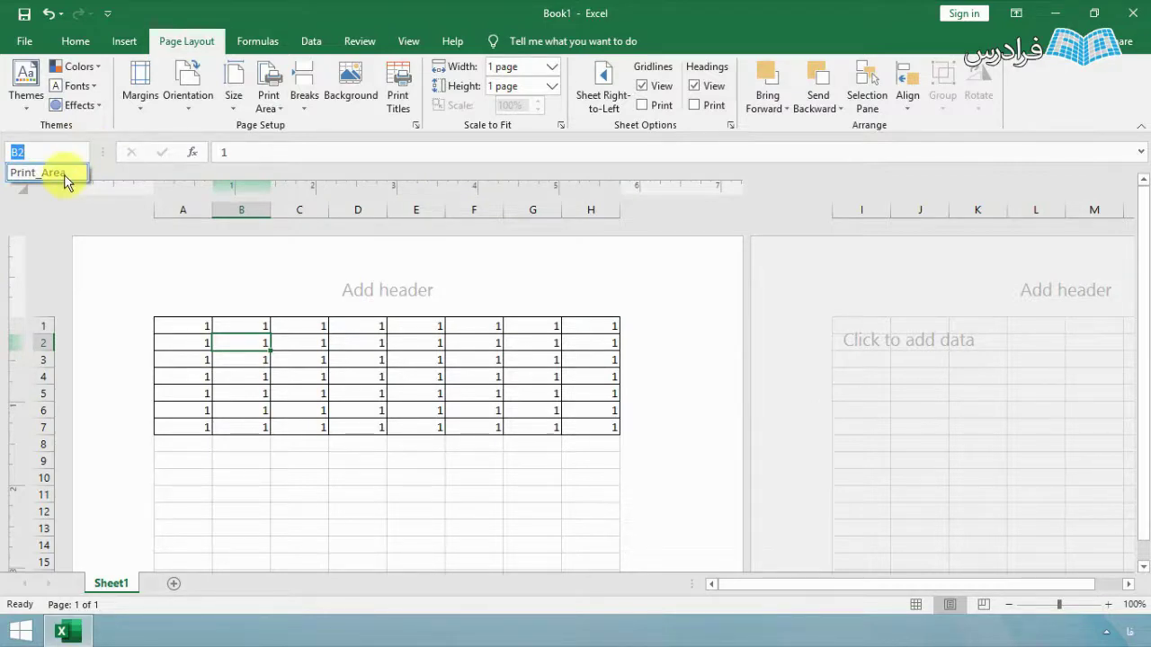
click(66, 180)
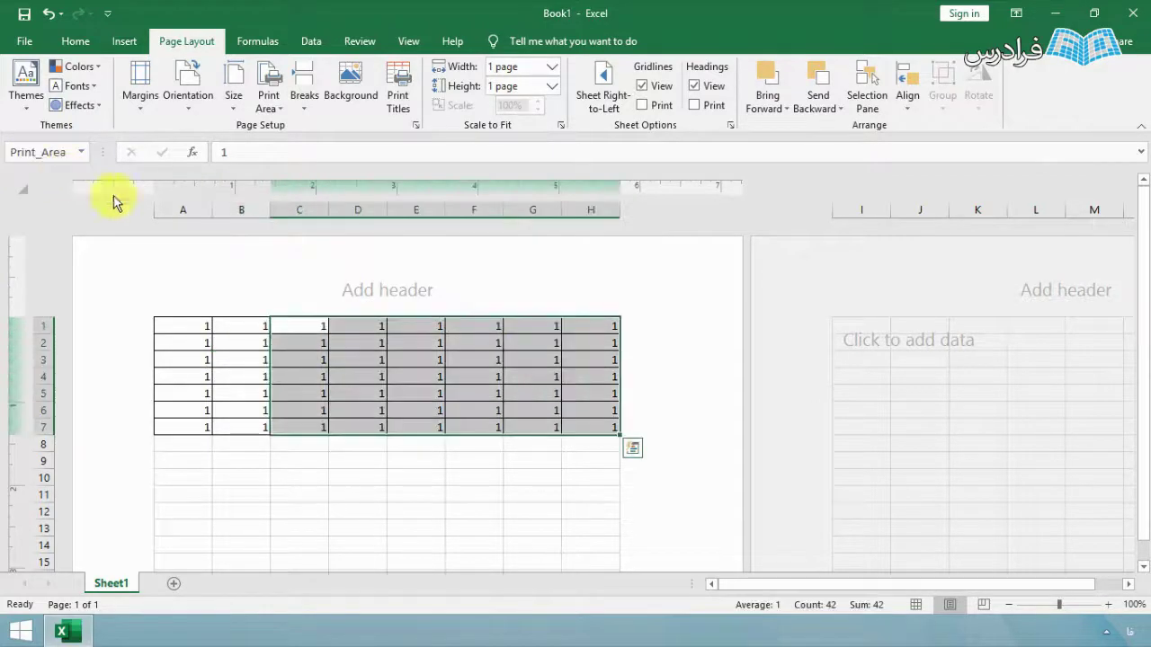
click(356, 391)
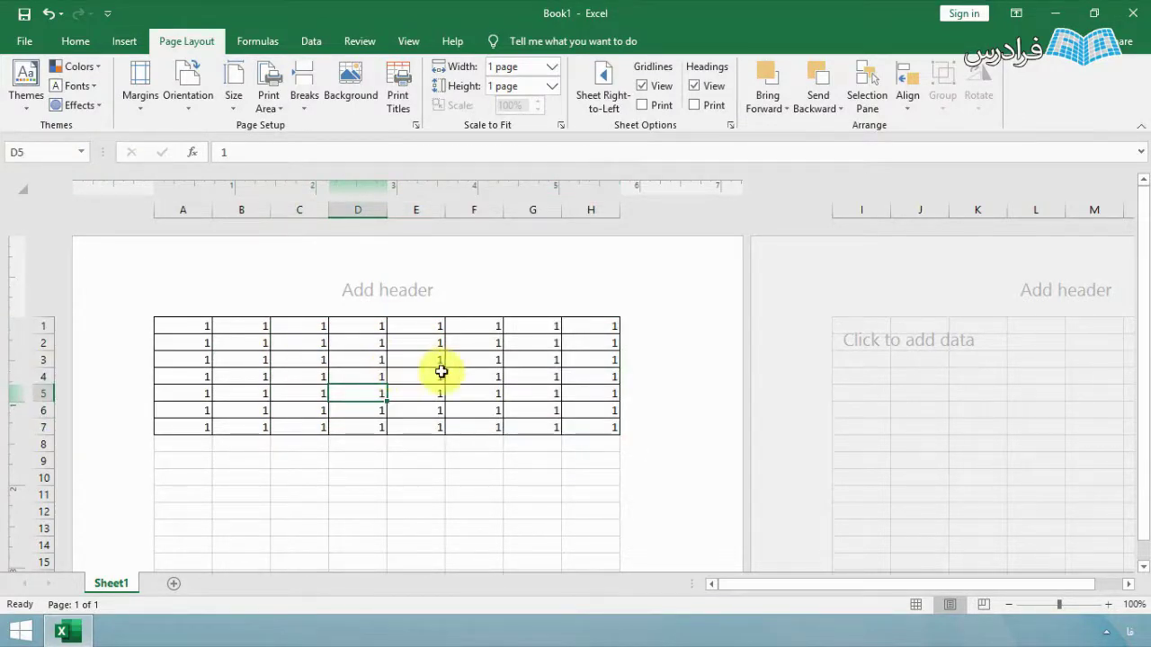
click(284, 110)
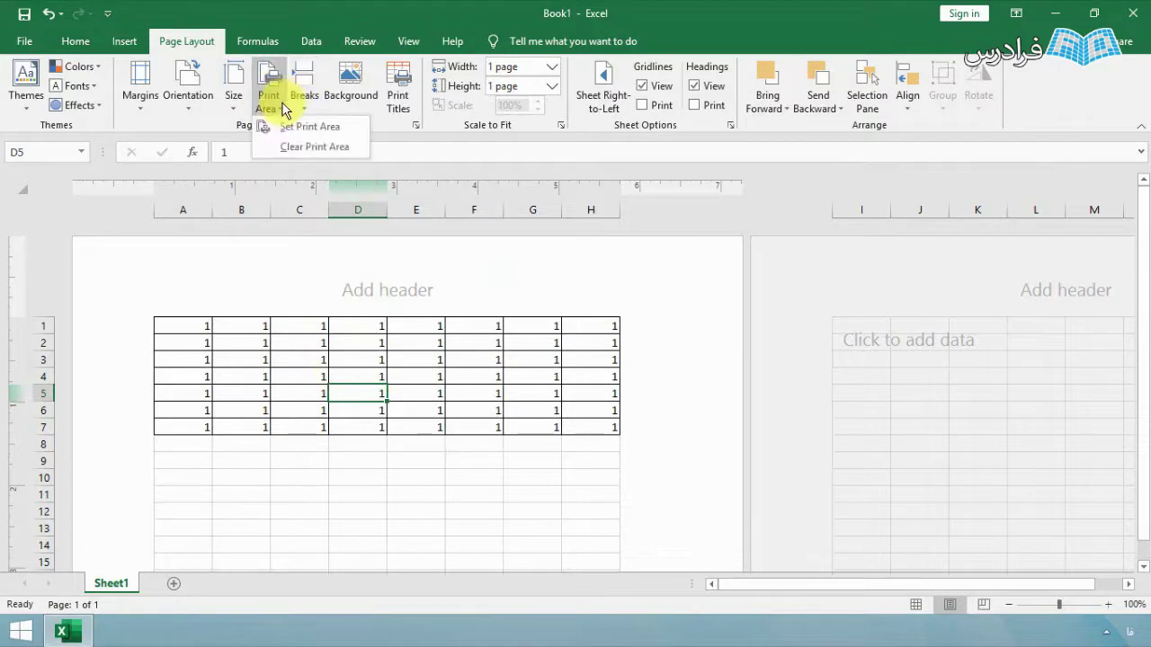
click(378, 369)
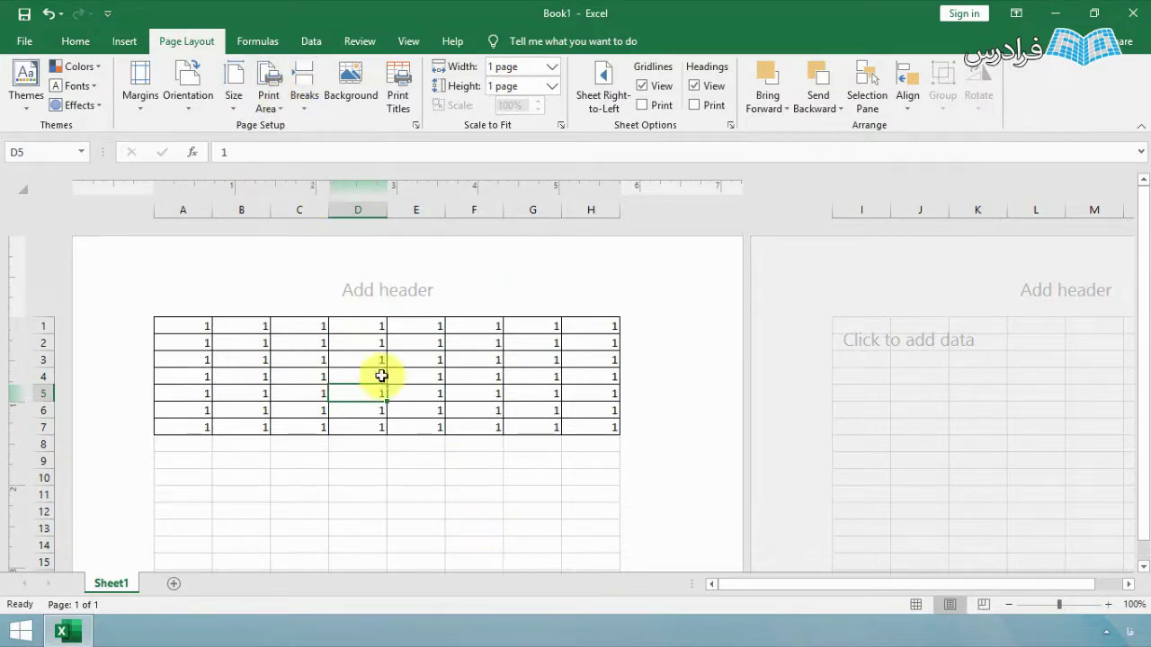
Select the Print_Area range, clear the print area and check the list of defined names
click(81, 152)
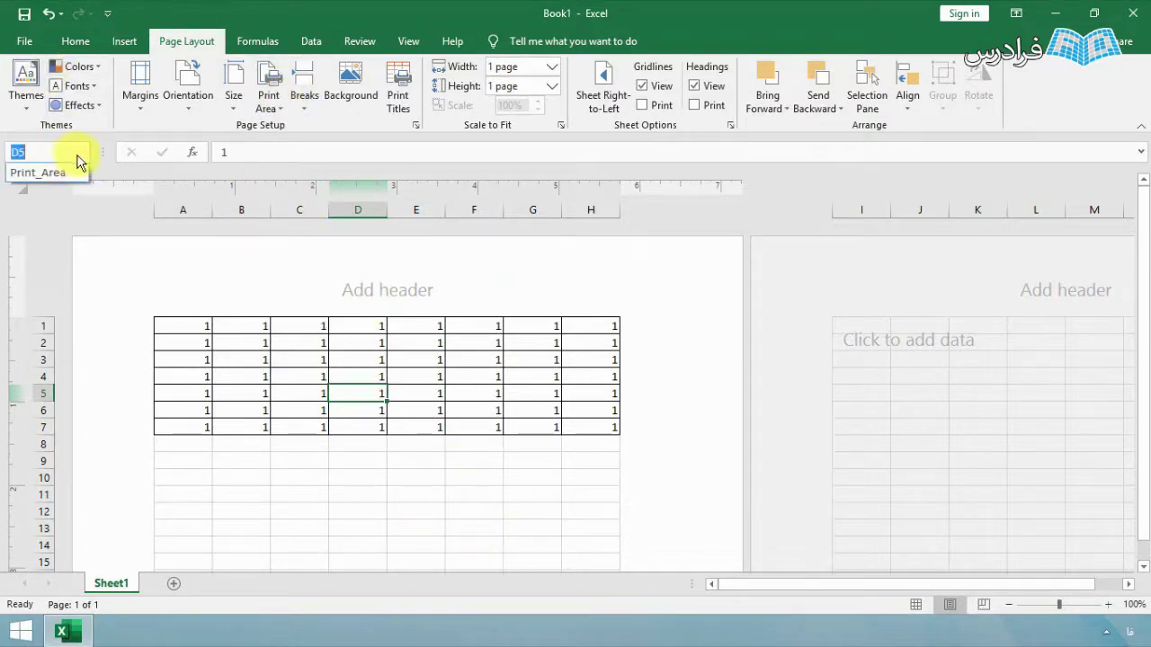
click(27, 173)
click(285, 108)
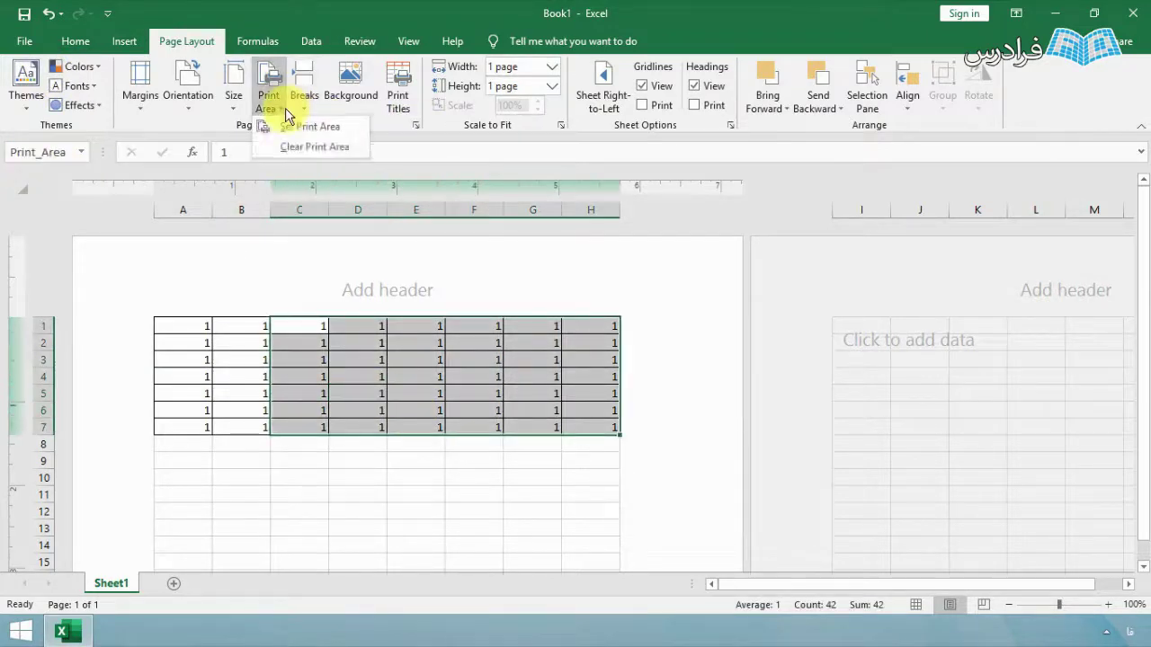
click(353, 149)
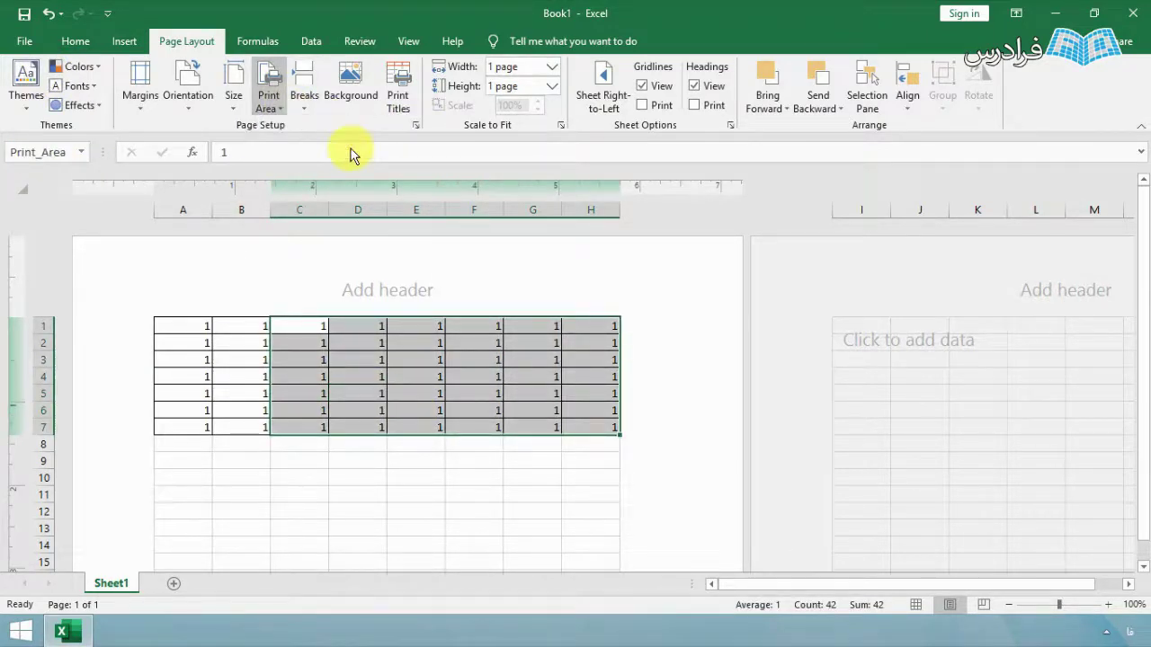
click(281, 113)
click(83, 149)
click(80, 152)
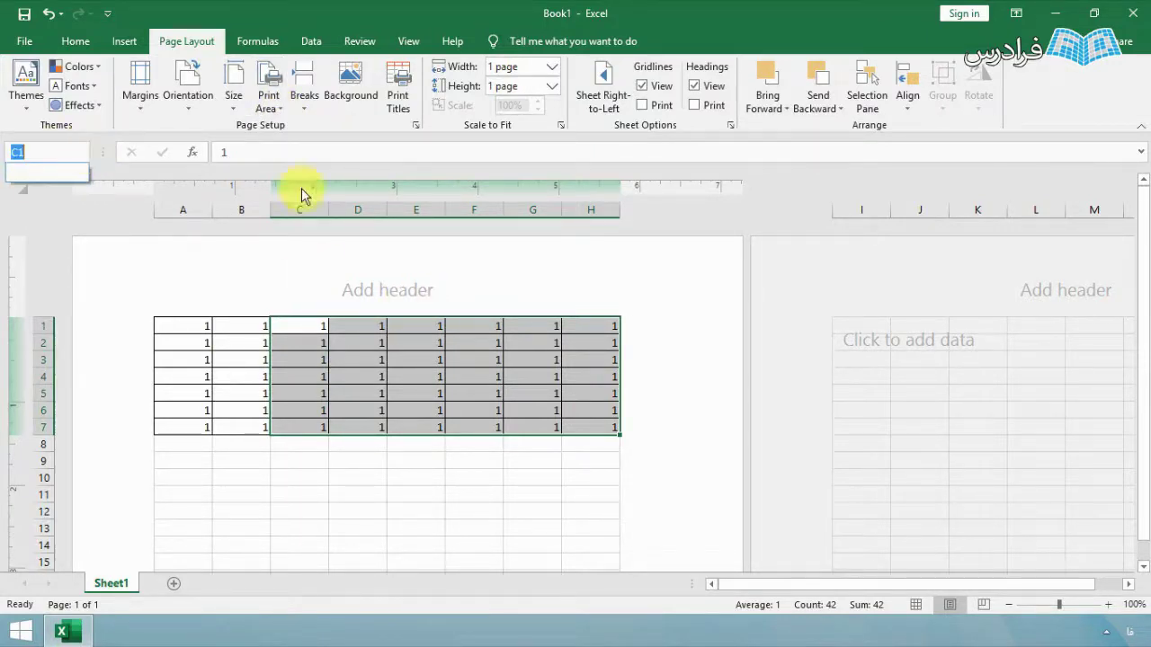
click(269, 100)
click(269, 101)
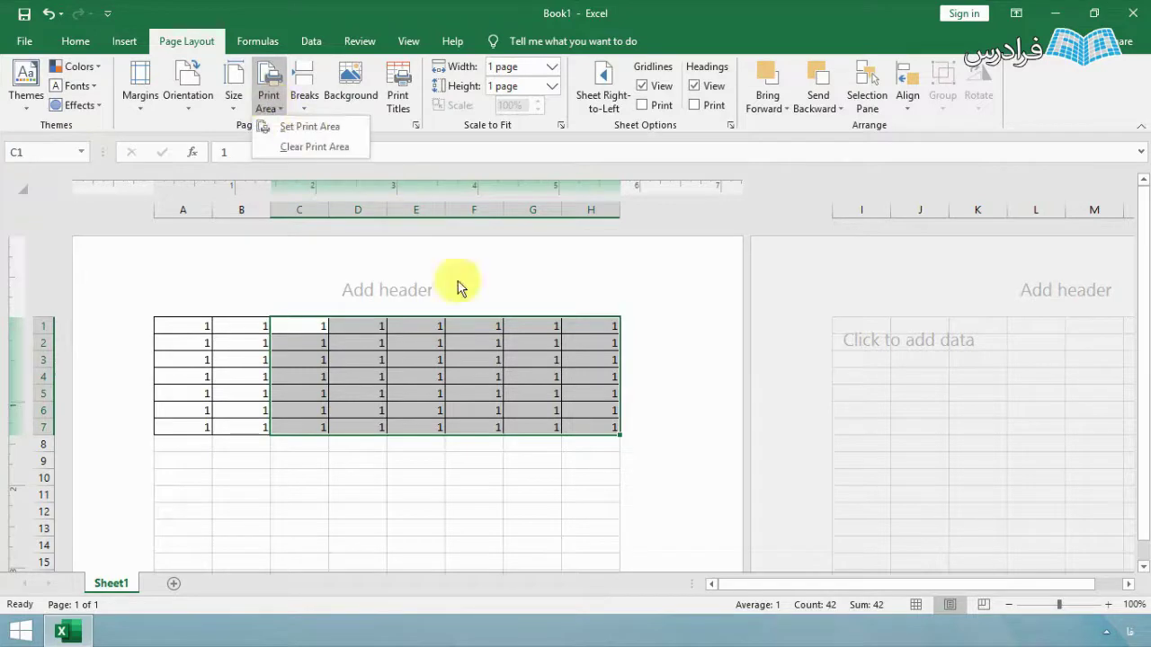
click(437, 381)
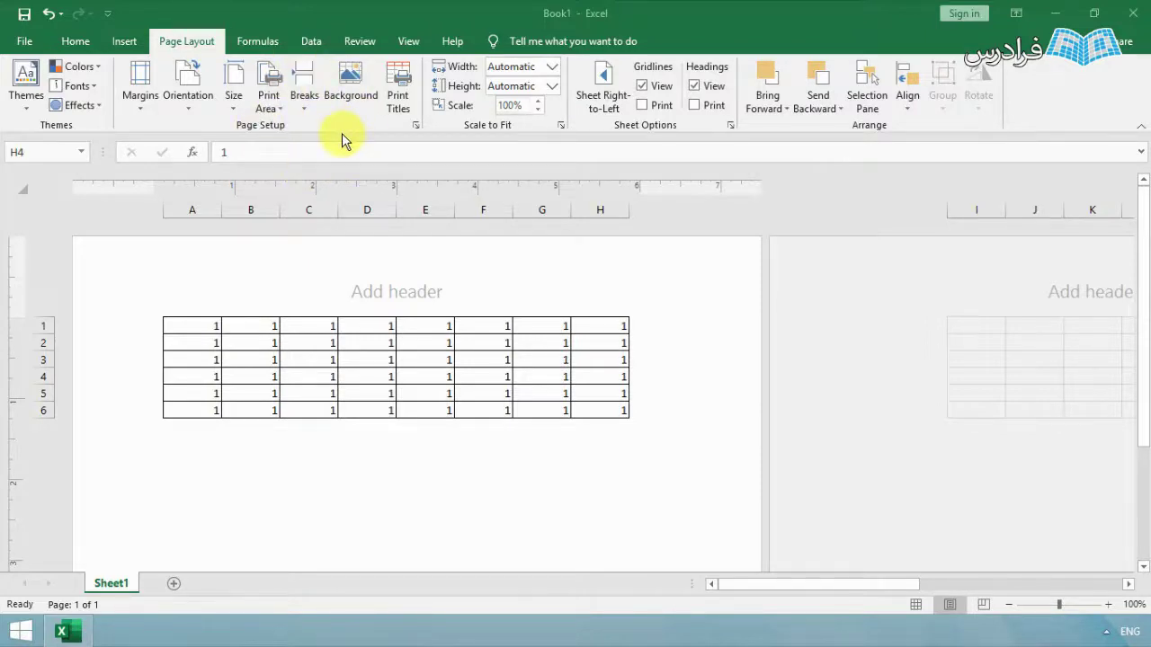
Switch to Page Break Preview, extend the page boundary from H6 to K12 and select cell F2
click(996, 610)
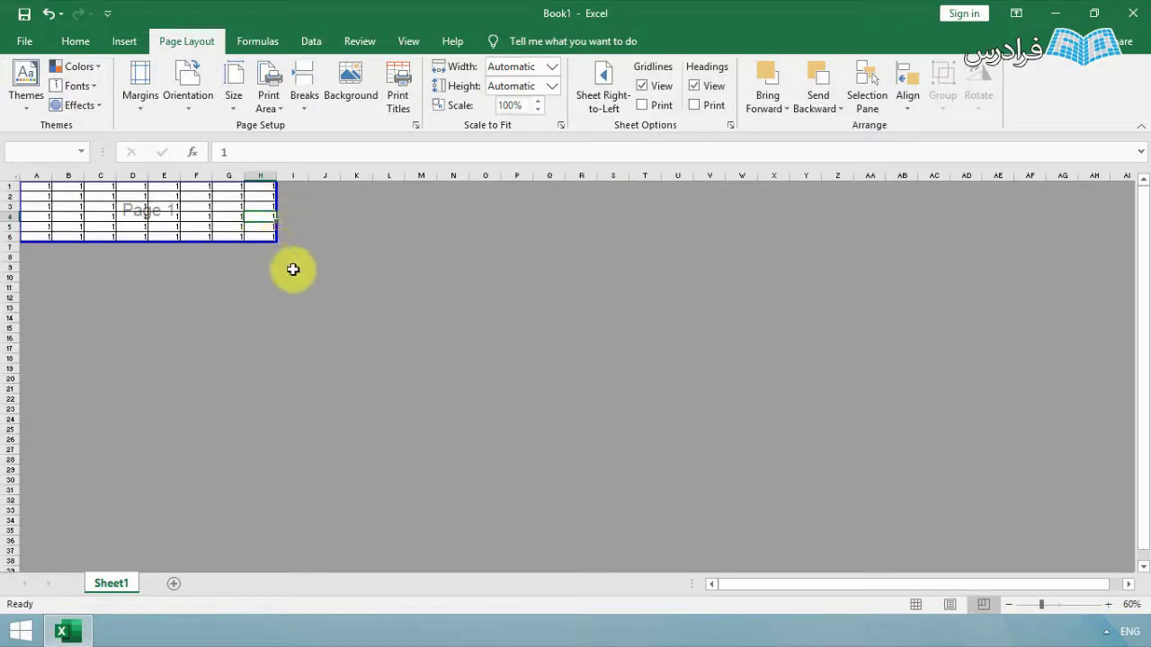
click(191, 226)
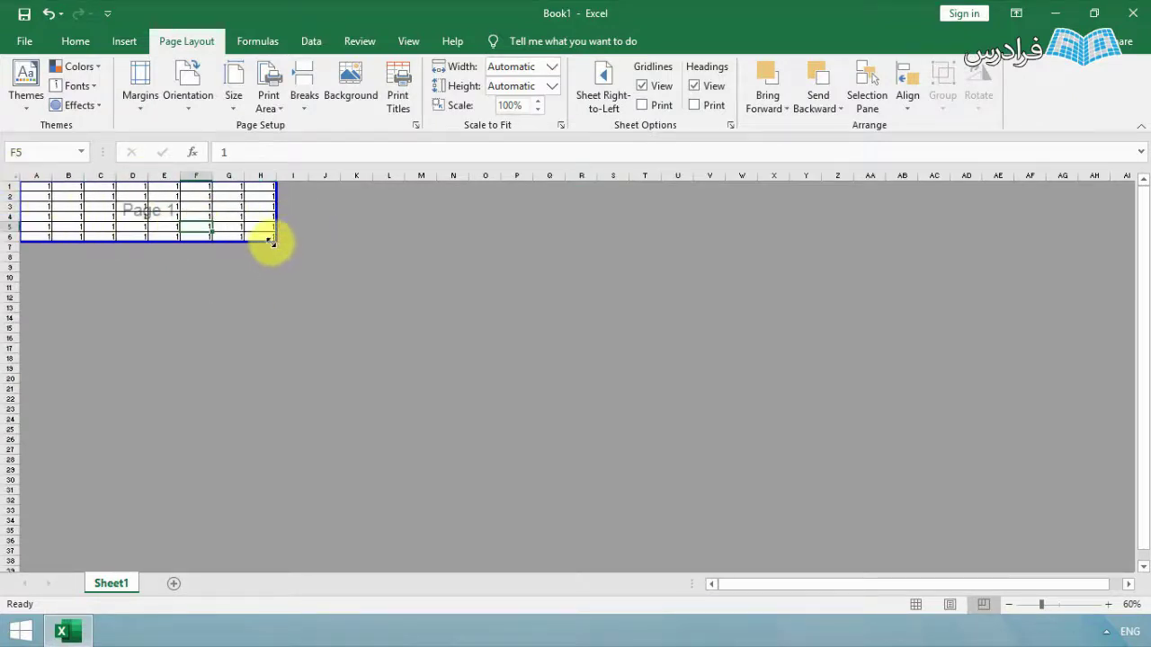
drag(275, 241, 374, 303)
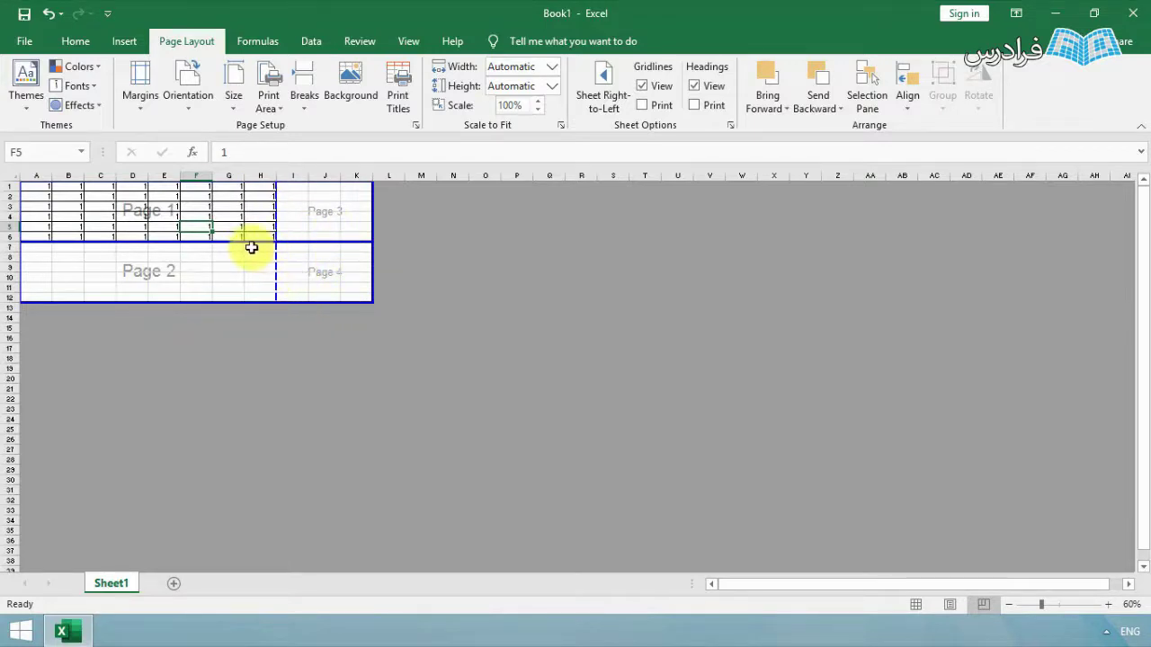
click(182, 198)
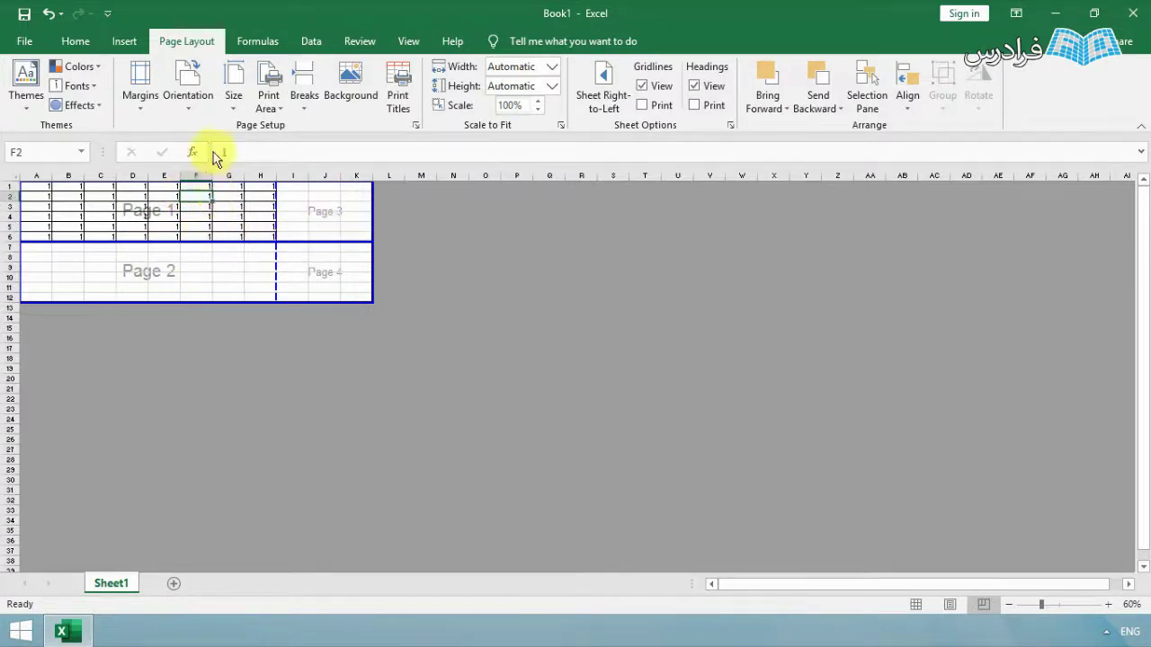
Insert page breaks above and before cell F2
click(305, 93)
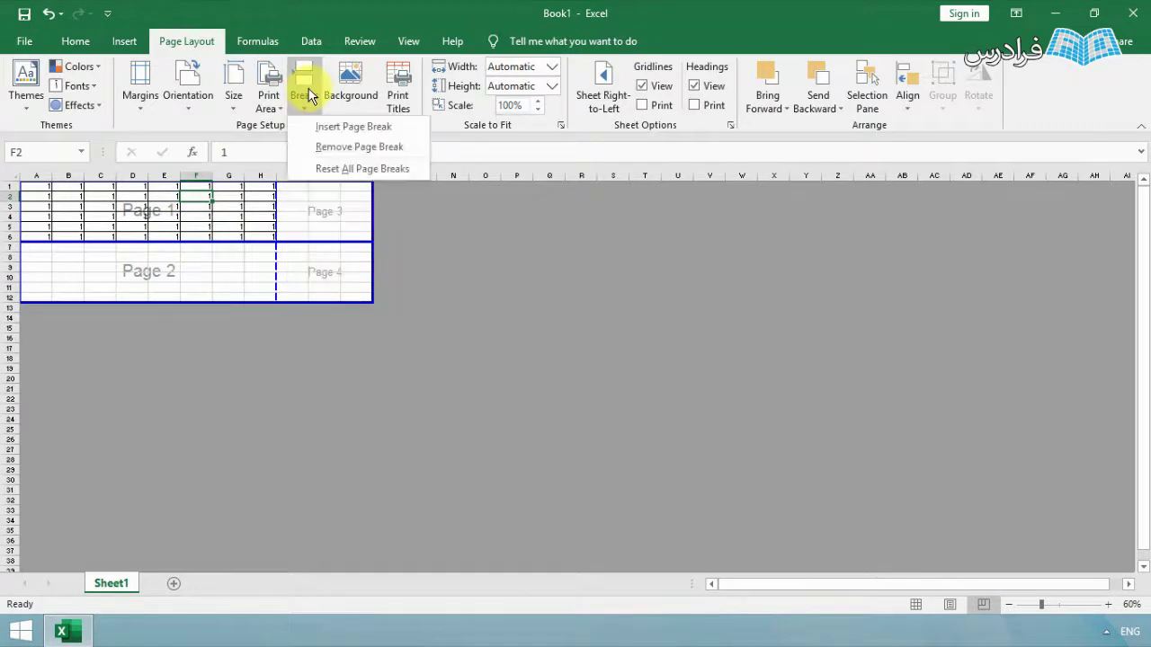
click(325, 135)
click(252, 229)
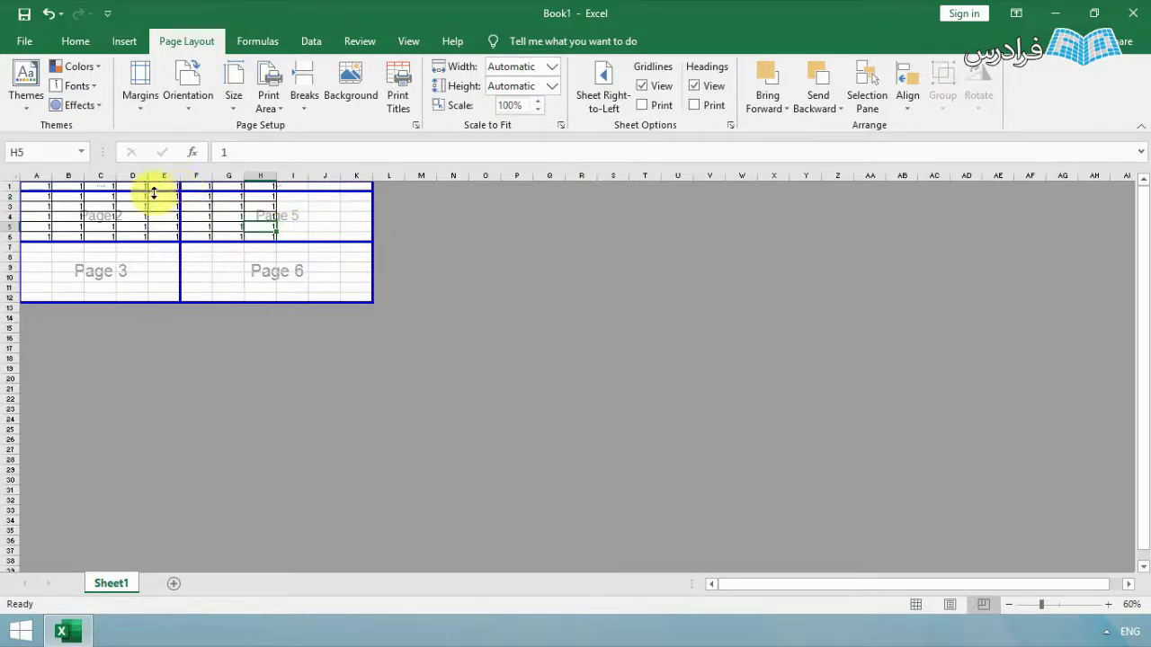
Remove the page breaks below row 1 and after column E, and pull the print boundary in to column H
drag(153, 192, 151, 243)
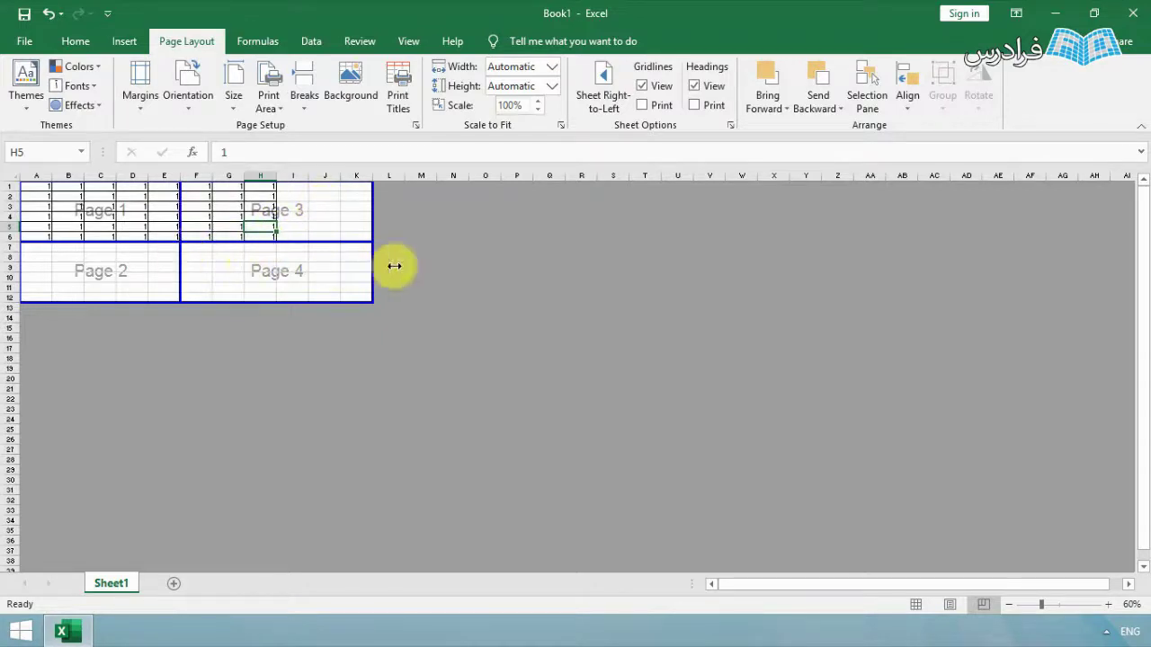
drag(374, 267, 374, 267)
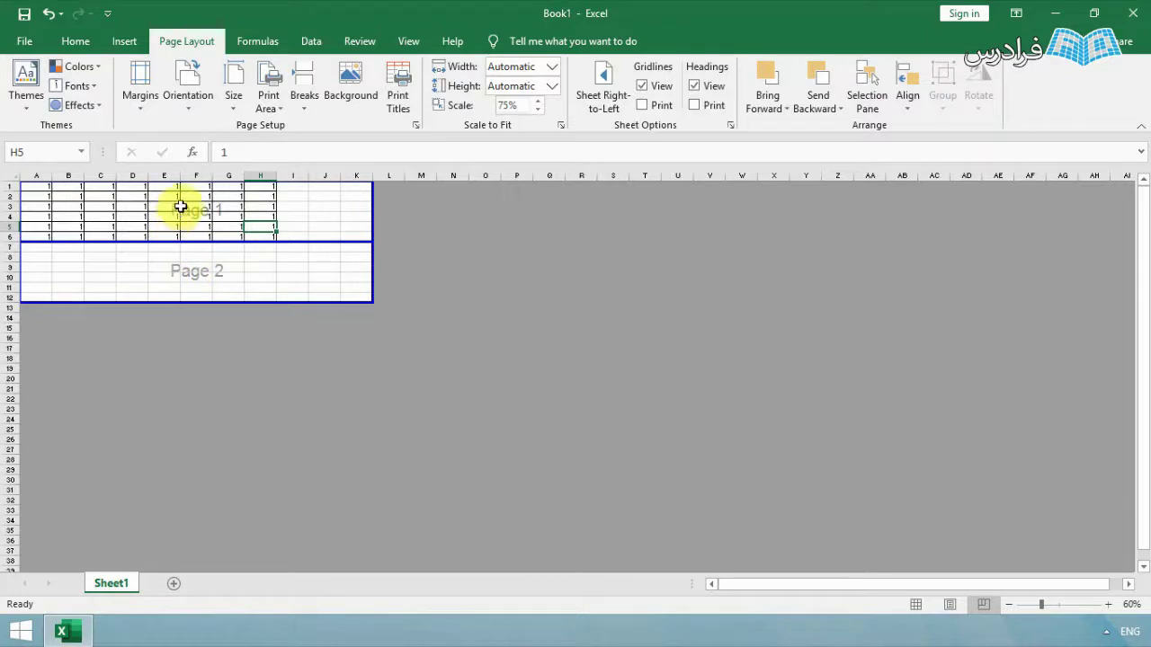
drag(371, 213, 277, 226)
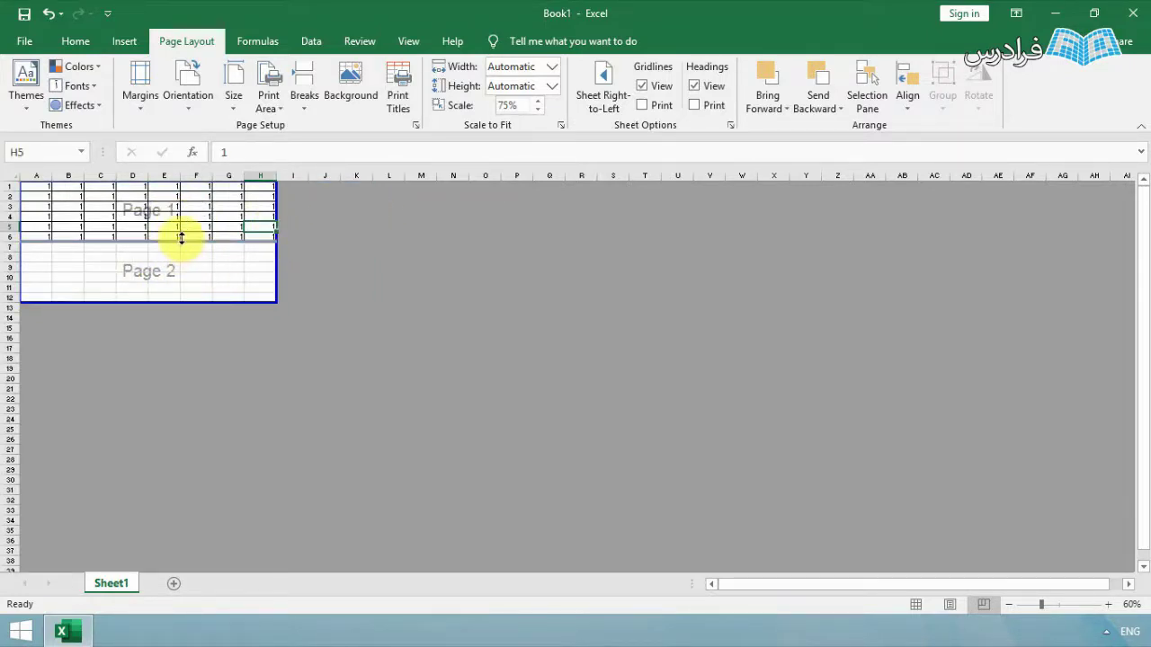
Insert a vertical page break before column E using the range E1:H12, and pull the lower print boundary up to row 6
click(181, 195)
drag(185, 187, 258, 297)
click(307, 90)
click(326, 131)
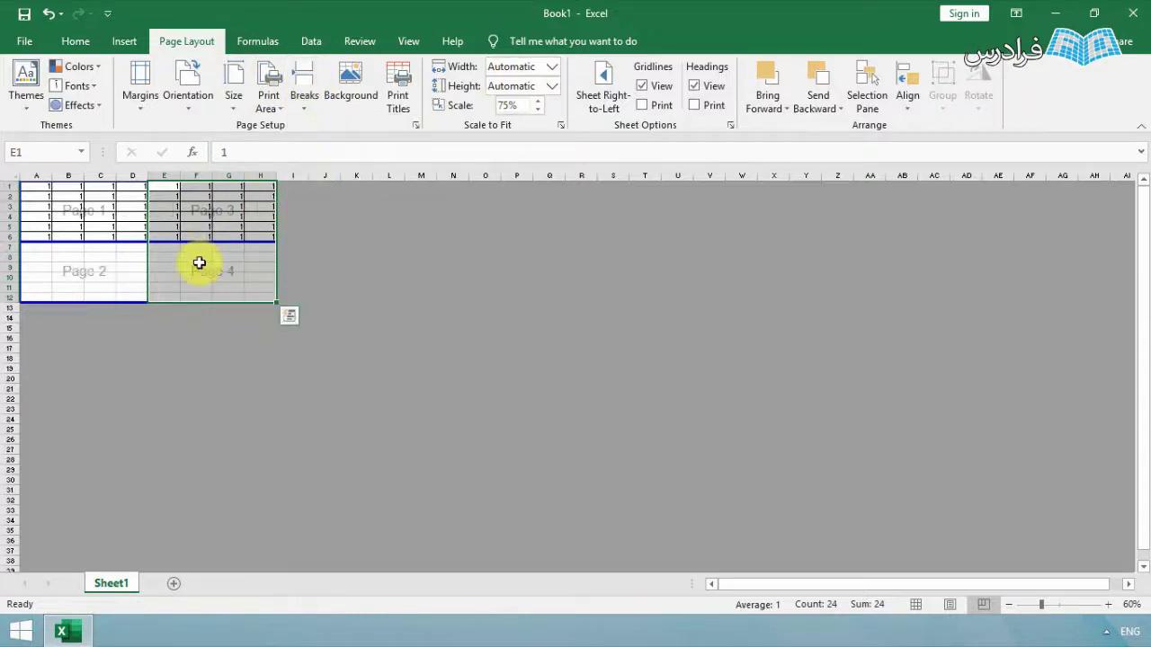
click(257, 268)
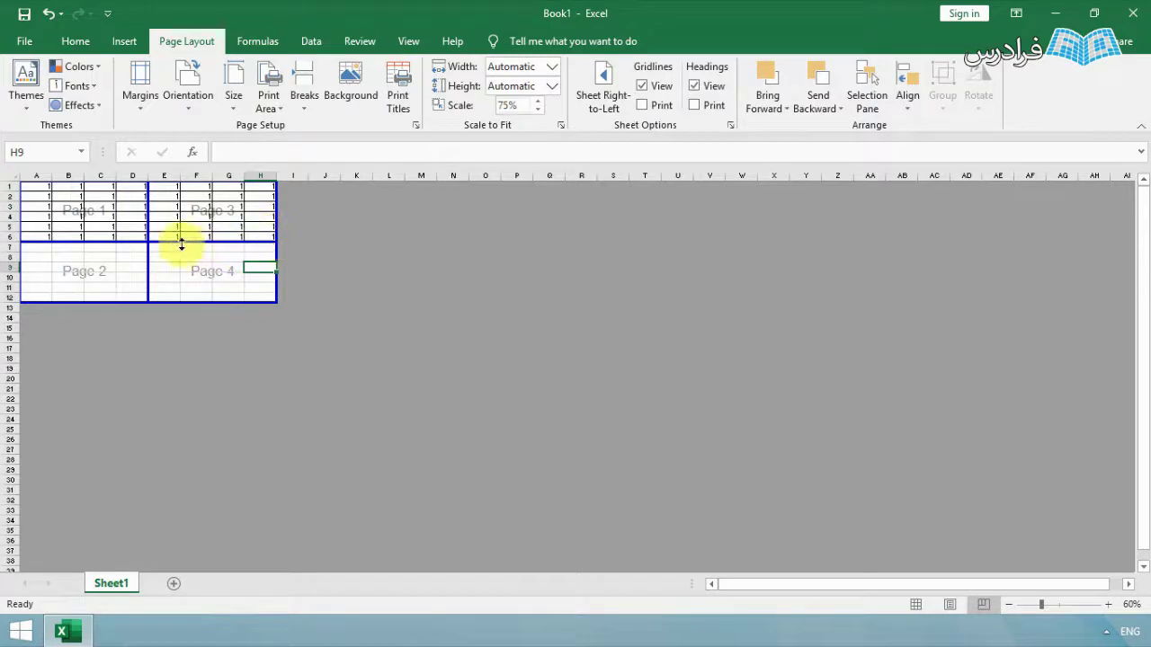
drag(173, 295, 181, 243)
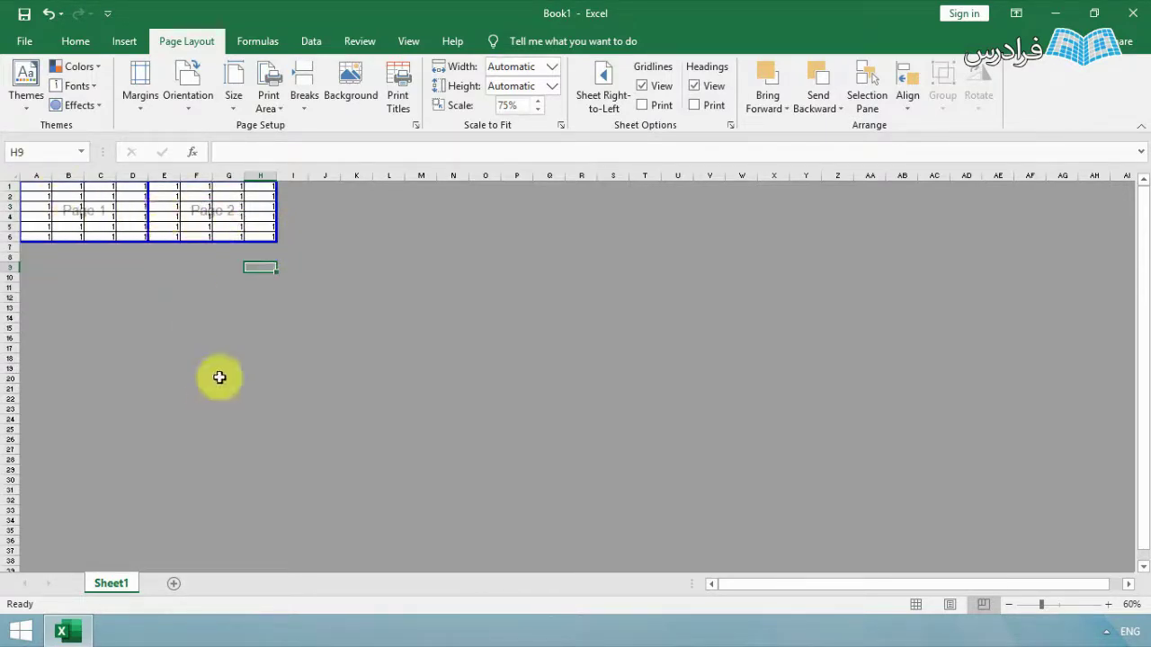
Examine in Page Layout view how the table is split across the two pages, and return to Page Break Preview
click(950, 604)
drag(751, 585, 725, 587)
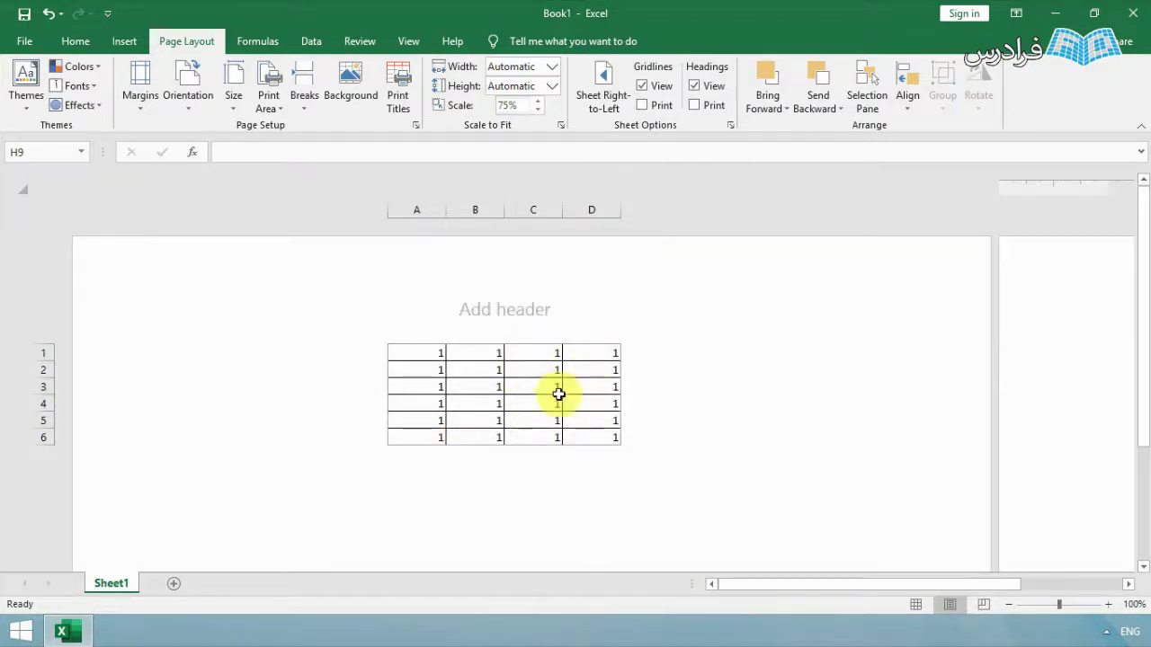
scroll(753, 520, down, 4)
scroll(752, 517, up, 4)
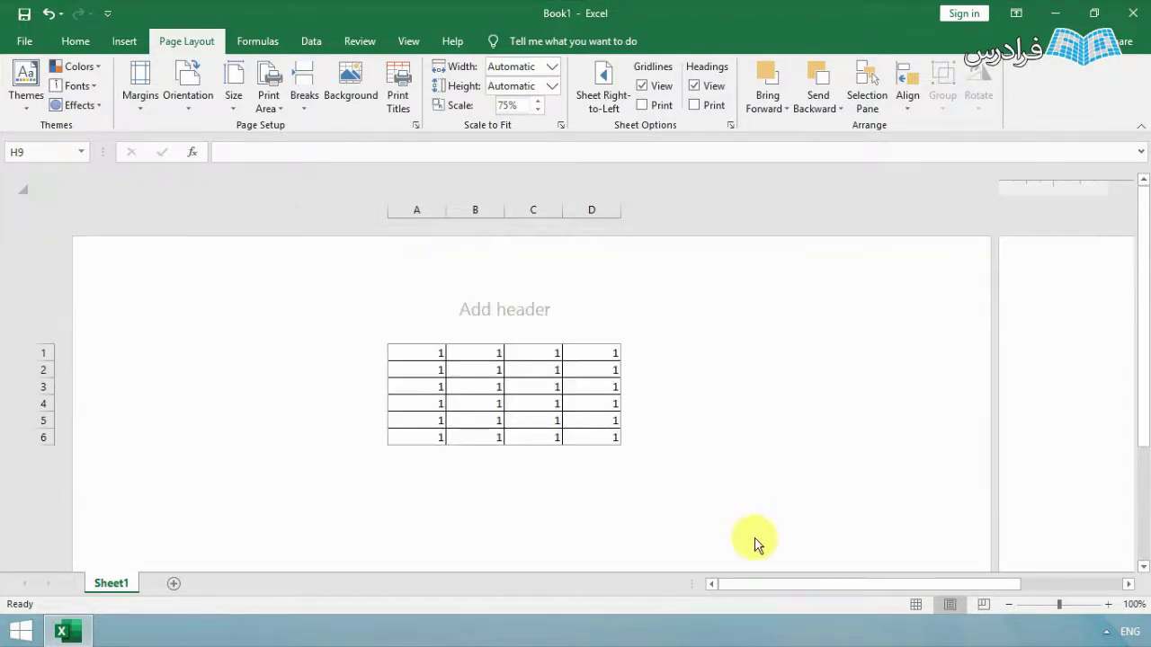
drag(765, 586, 823, 605)
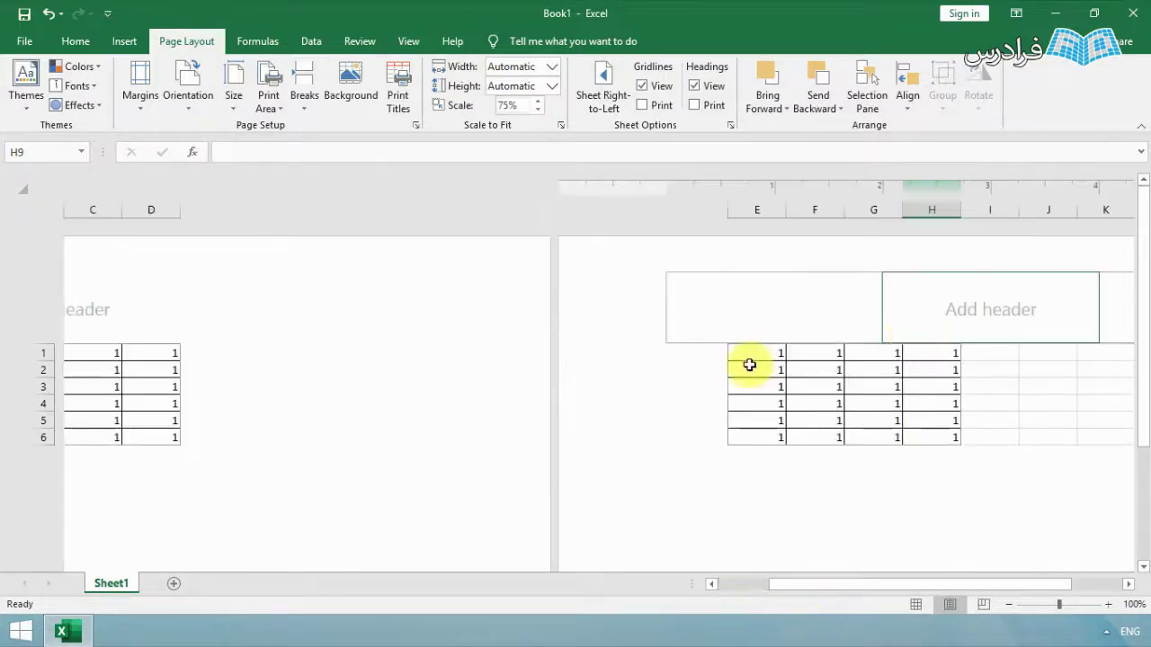
click(984, 605)
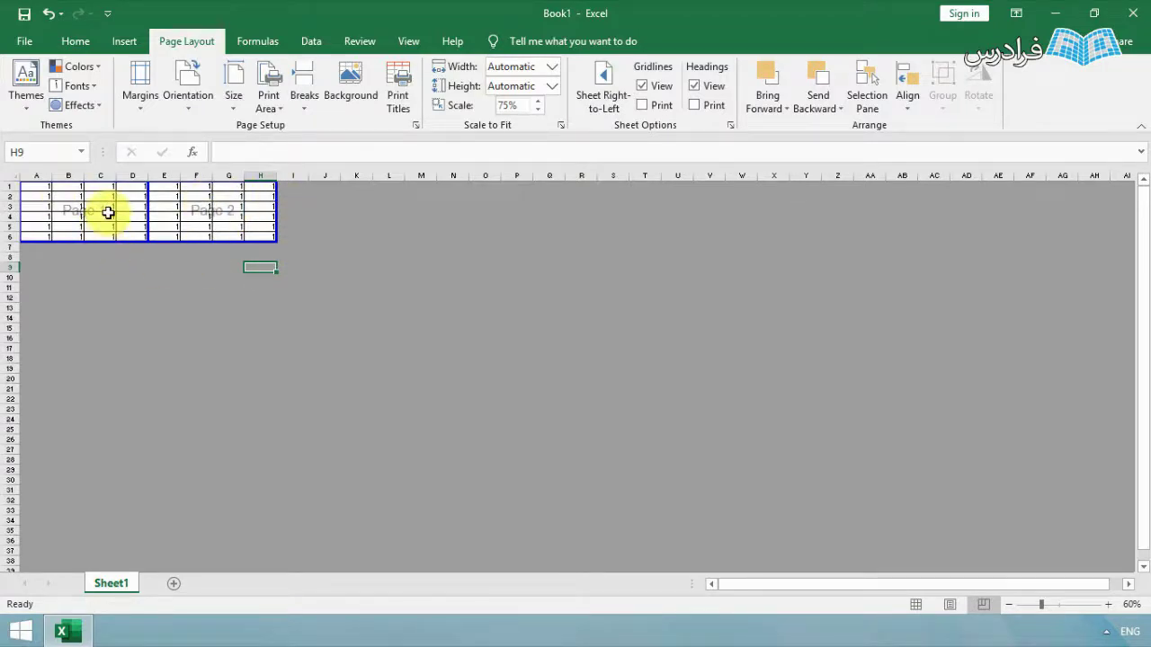
Return to Normal view and copy the table A1:H6 to the range starting at N10
click(915, 604)
drag(426, 282, 39, 198)
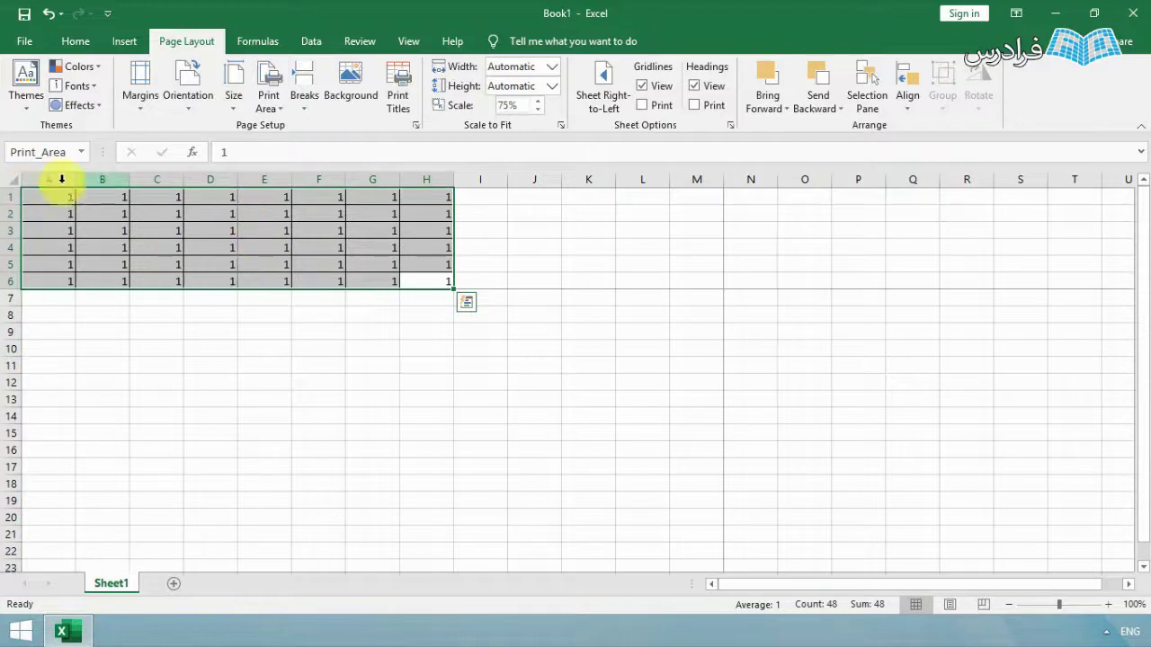
right_click(59, 203)
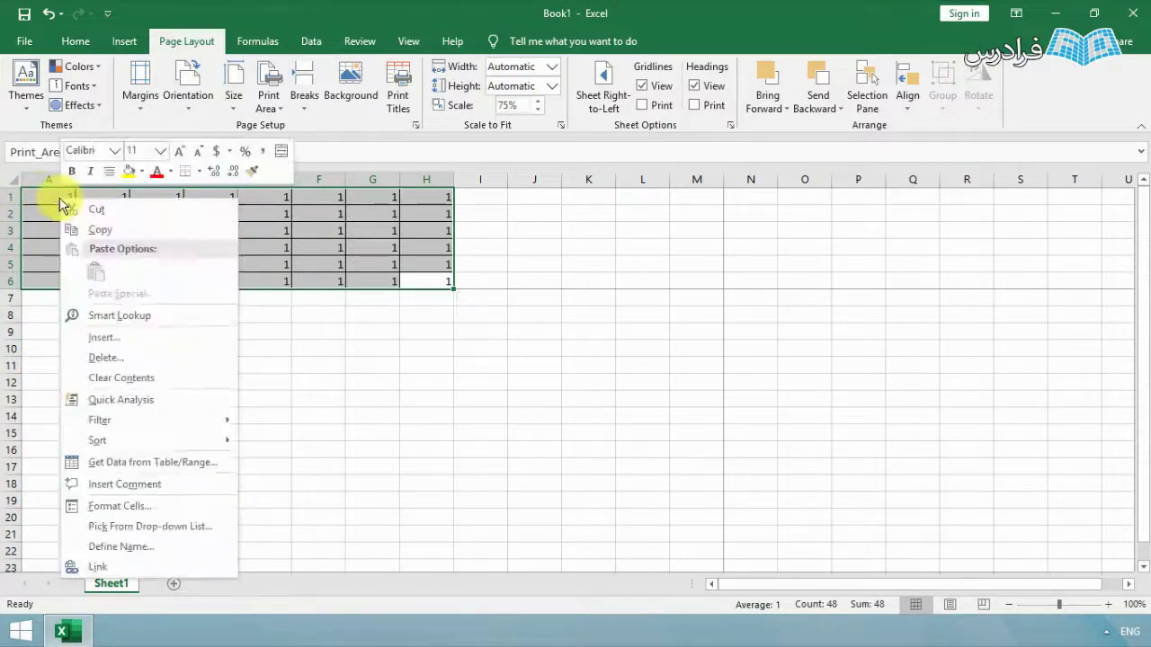
click(103, 232)
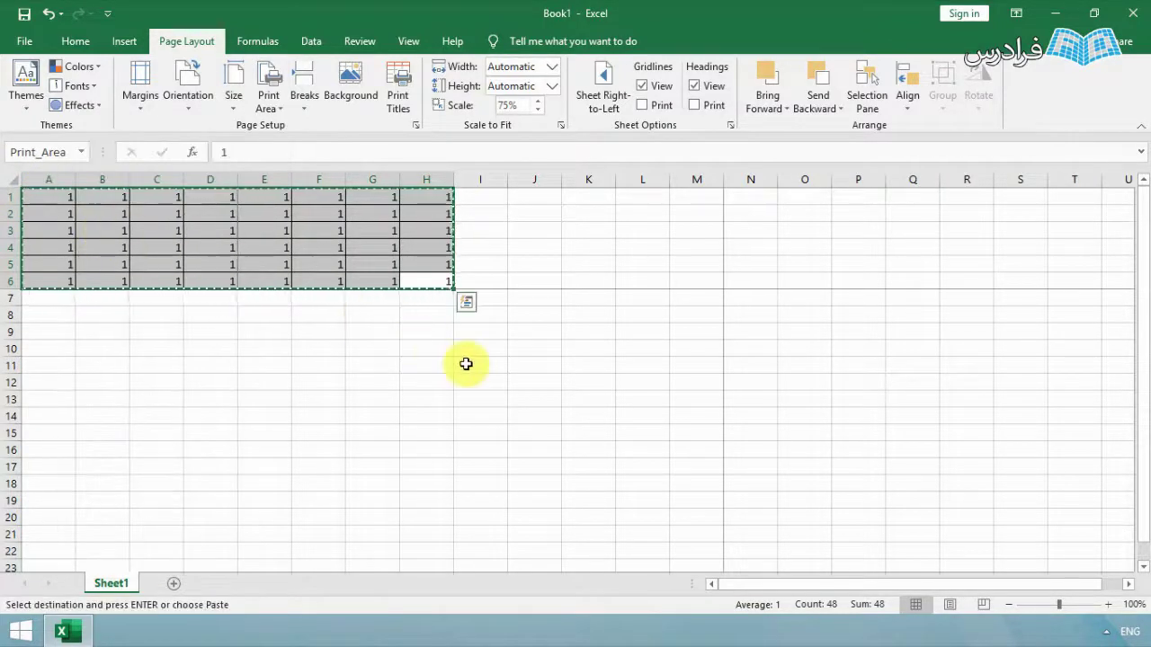
click(744, 351)
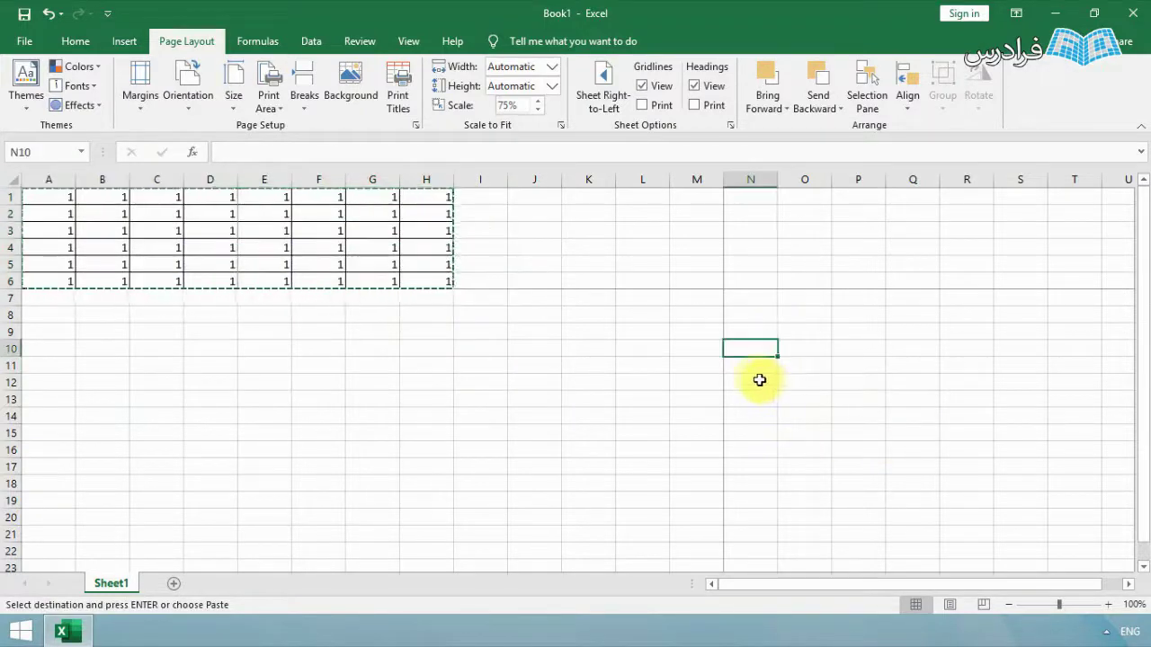
key(ctrl+v)
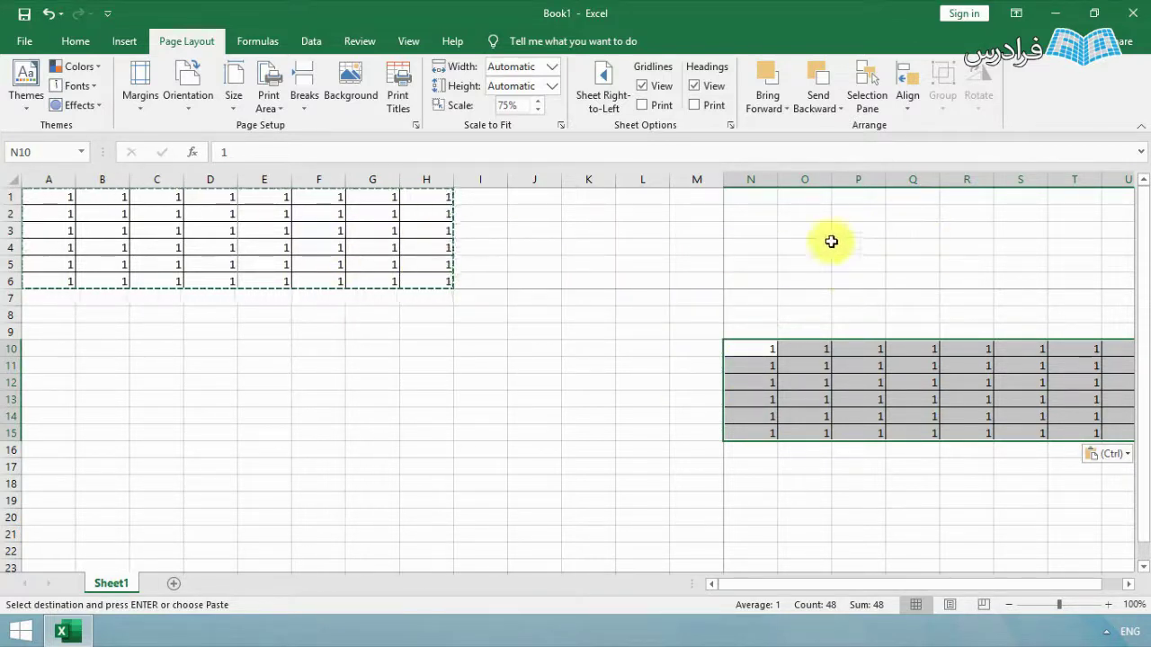
In Page Break Preview, extend the print area to U20, remove the break below row 6 and shift the break after column M to column H
drag(800, 585, 820, 586)
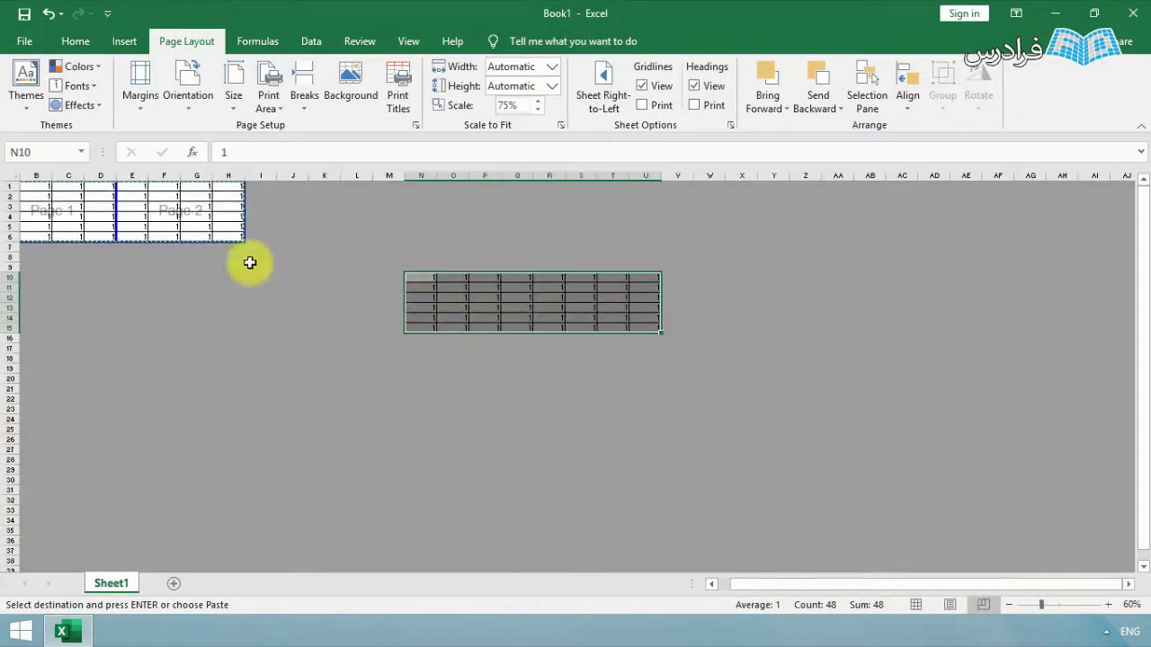
drag(245, 244, 697, 385)
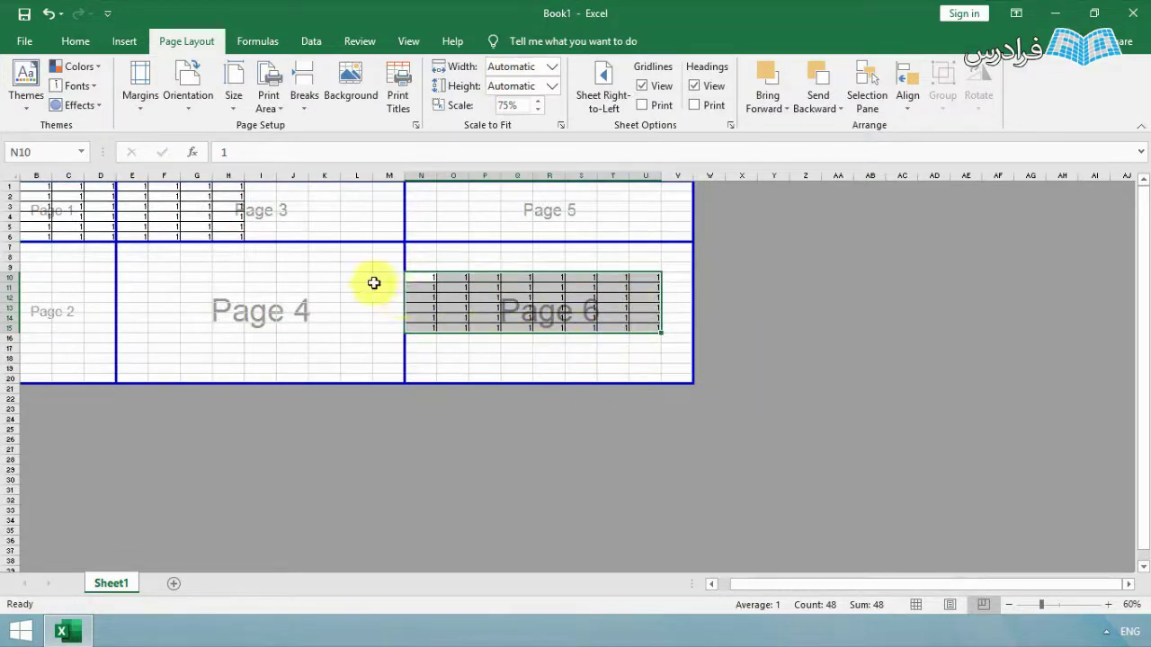
drag(347, 243, 342, 388)
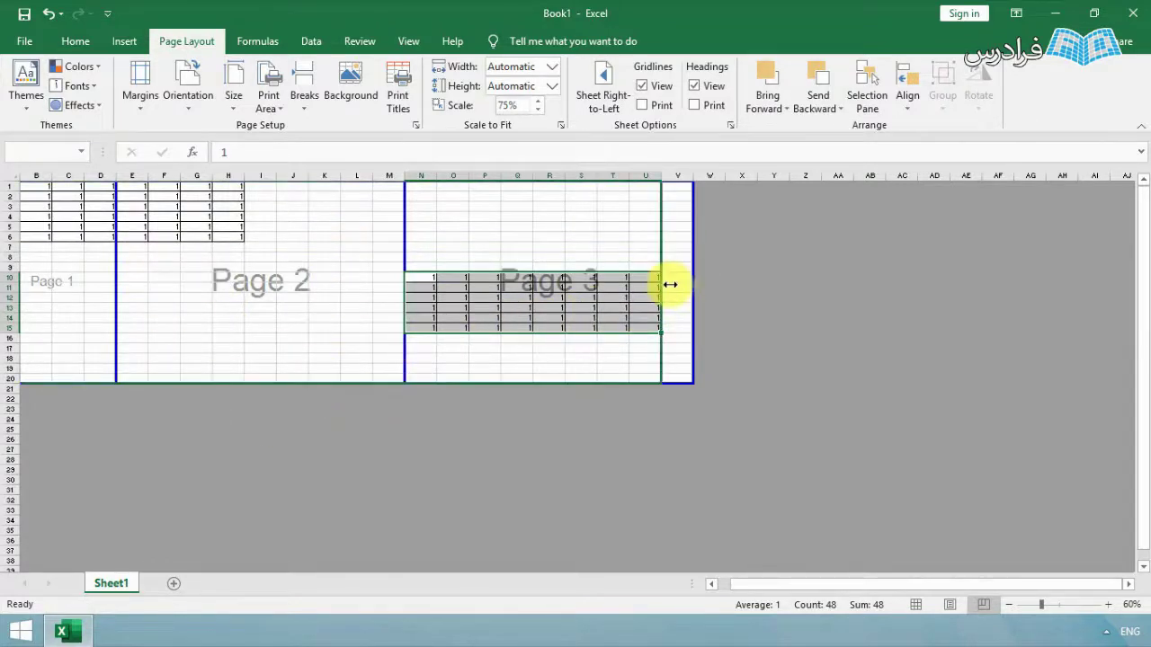
drag(692, 282, 662, 283)
drag(395, 250, 244, 258)
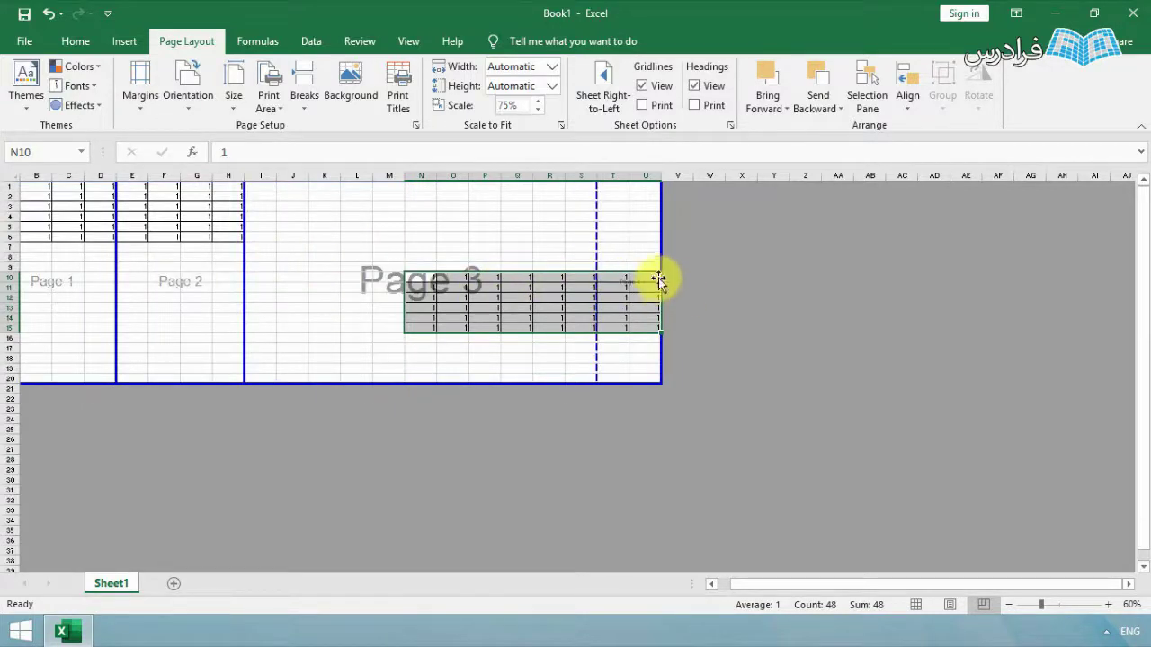
Move the copied table to start at cell I11 and pull the print boundary in to column P
click(424, 280)
drag(419, 286, 617, 321)
drag(407, 274, 264, 286)
drag(585, 266, 501, 279)
drag(570, 282, 509, 300)
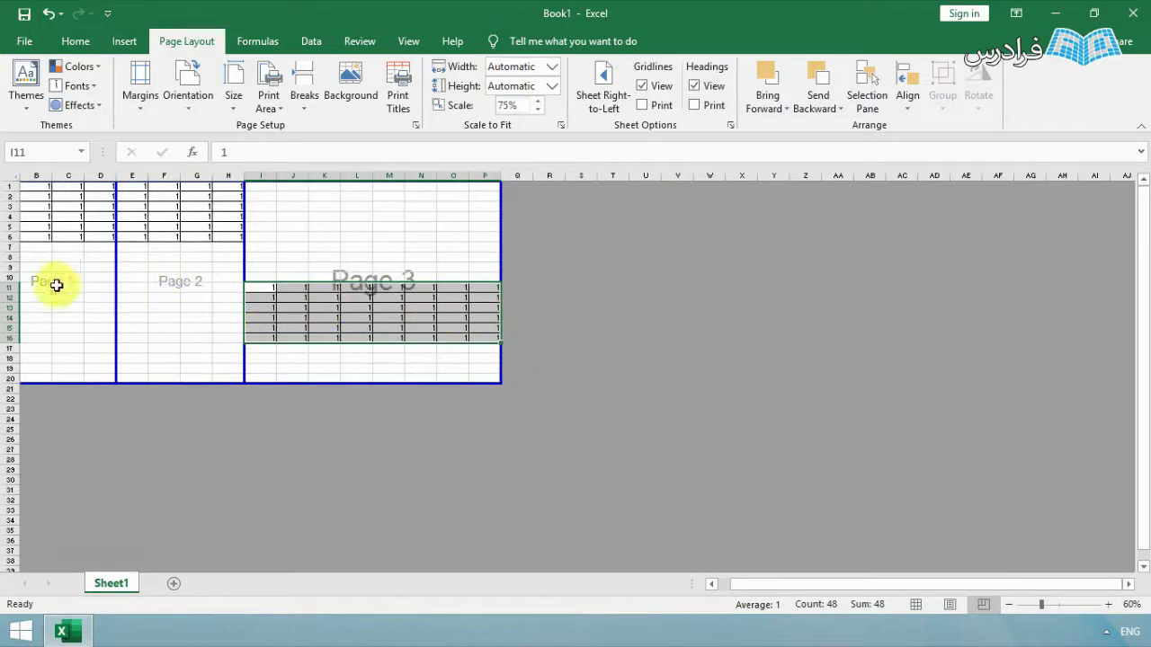
mouse_move(194, 383)
mouse_down()
mouse_move(193, 373)
mouse_move(198, 383)
mouse_up()
click(224, 255)
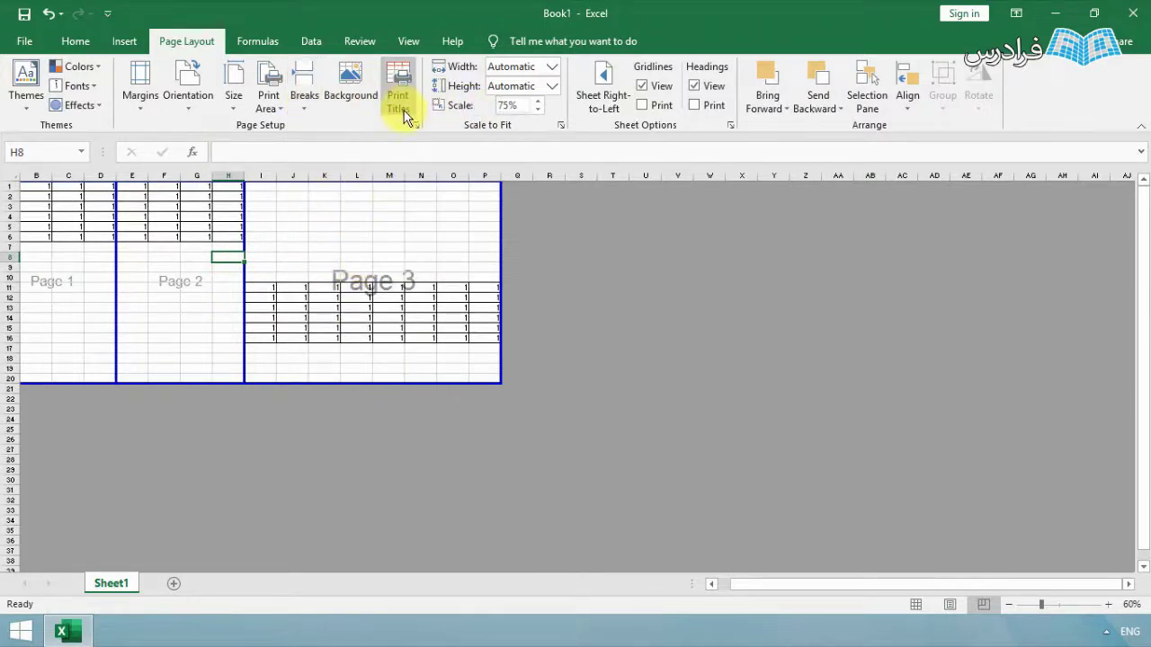
Select I11:P12, review the print titles settings in Page Setup and preview the printout through both Print and Print Preview
drag(260, 290, 488, 299)
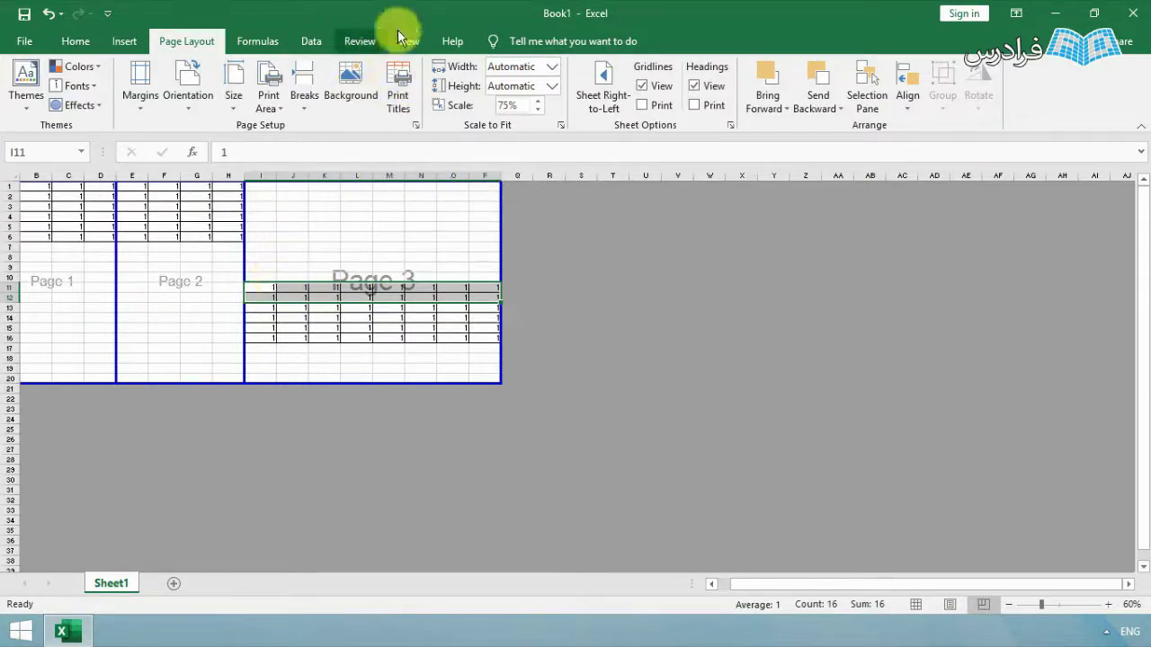
click(398, 78)
drag(351, 136, 755, 101)
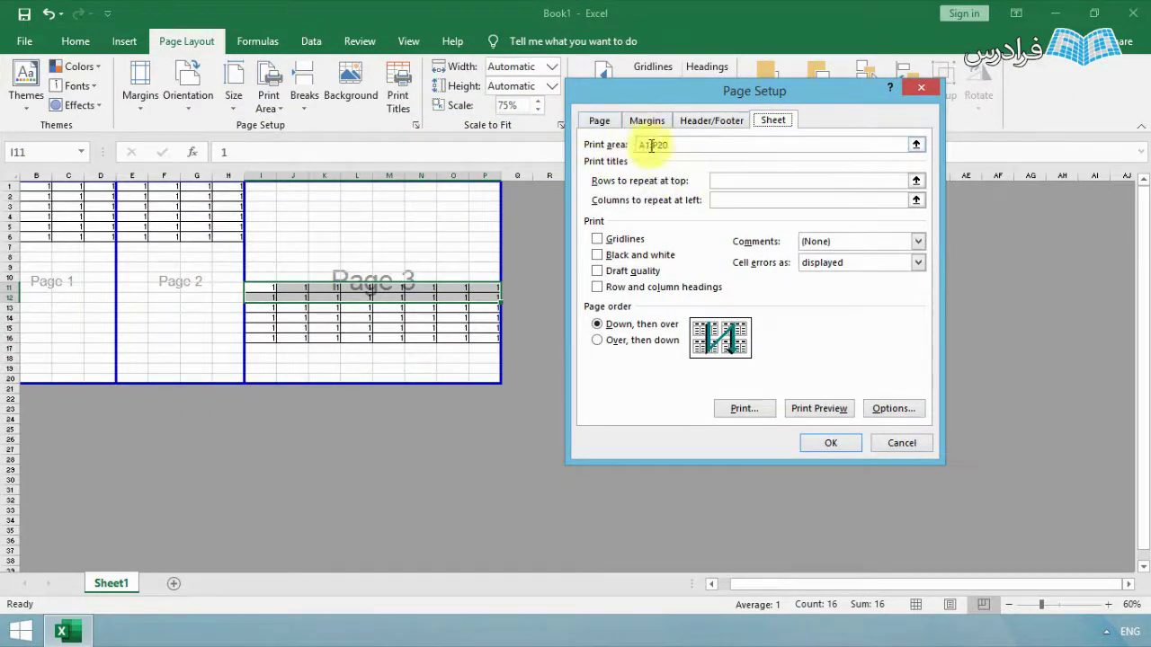
click(745, 410)
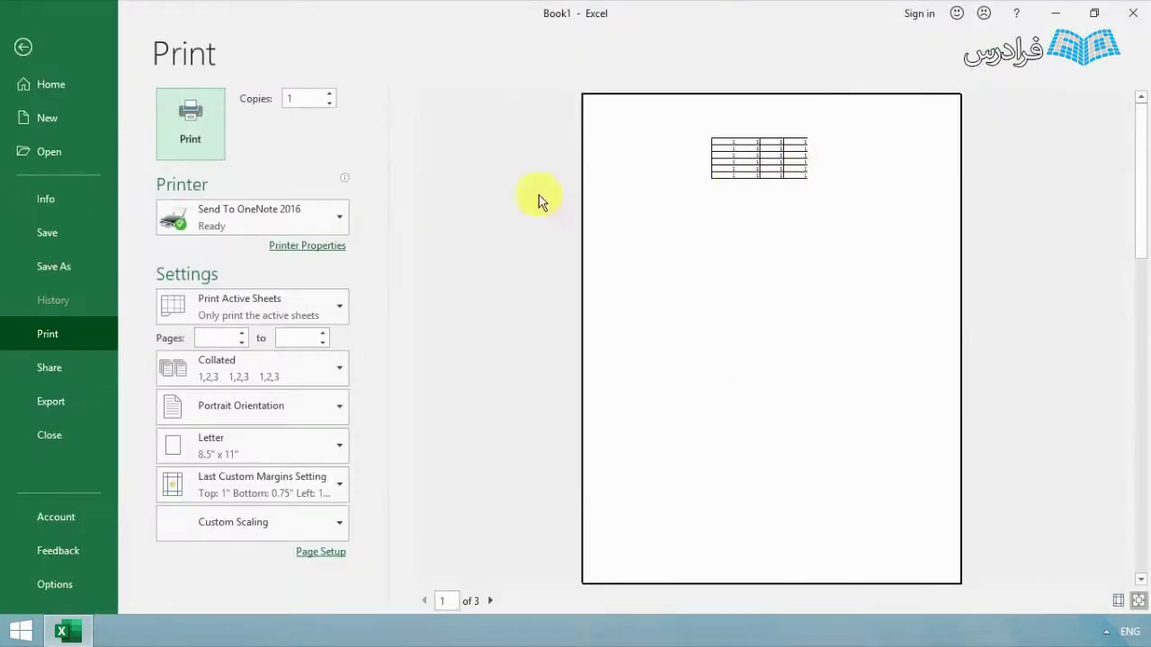
click(23, 50)
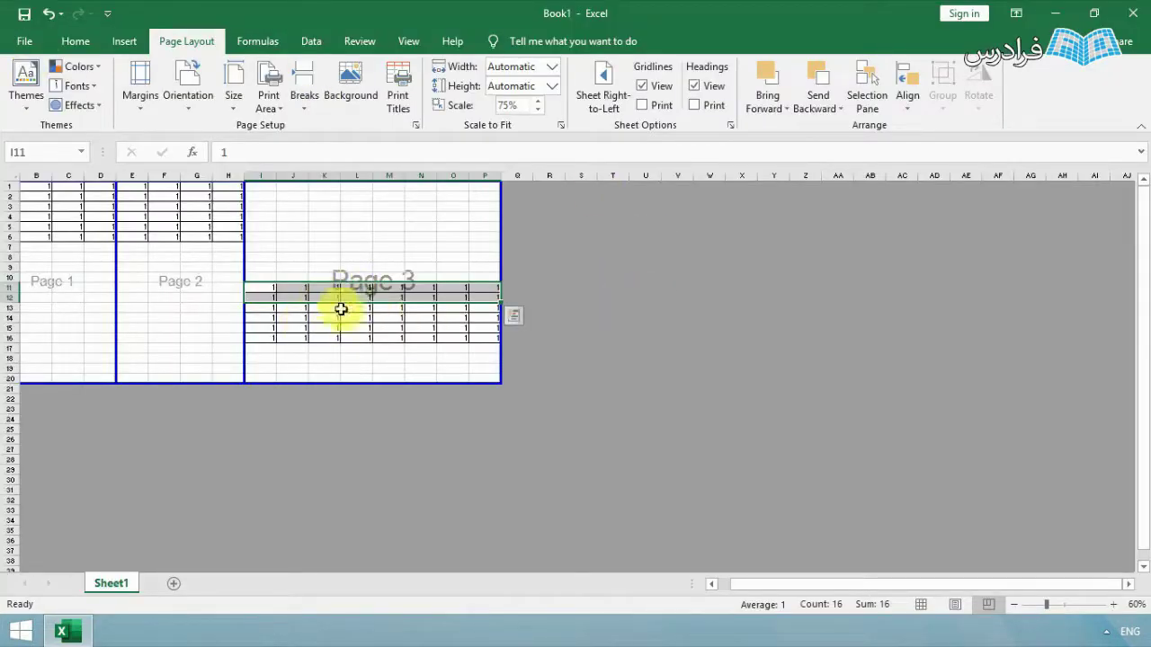
click(399, 95)
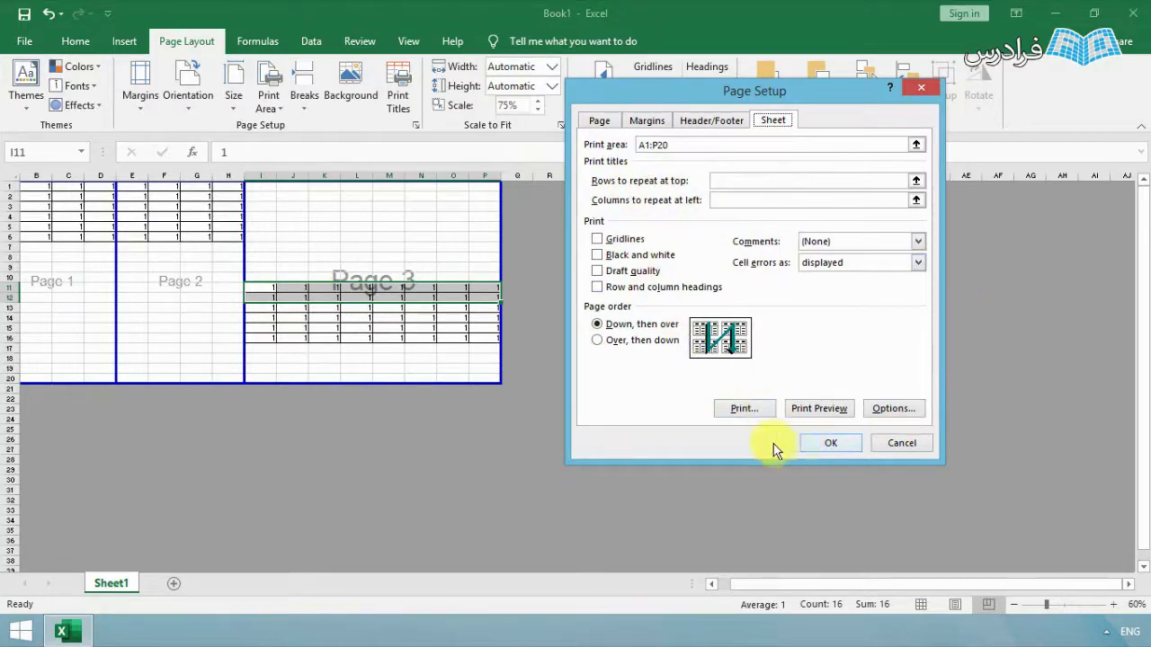
click(815, 410)
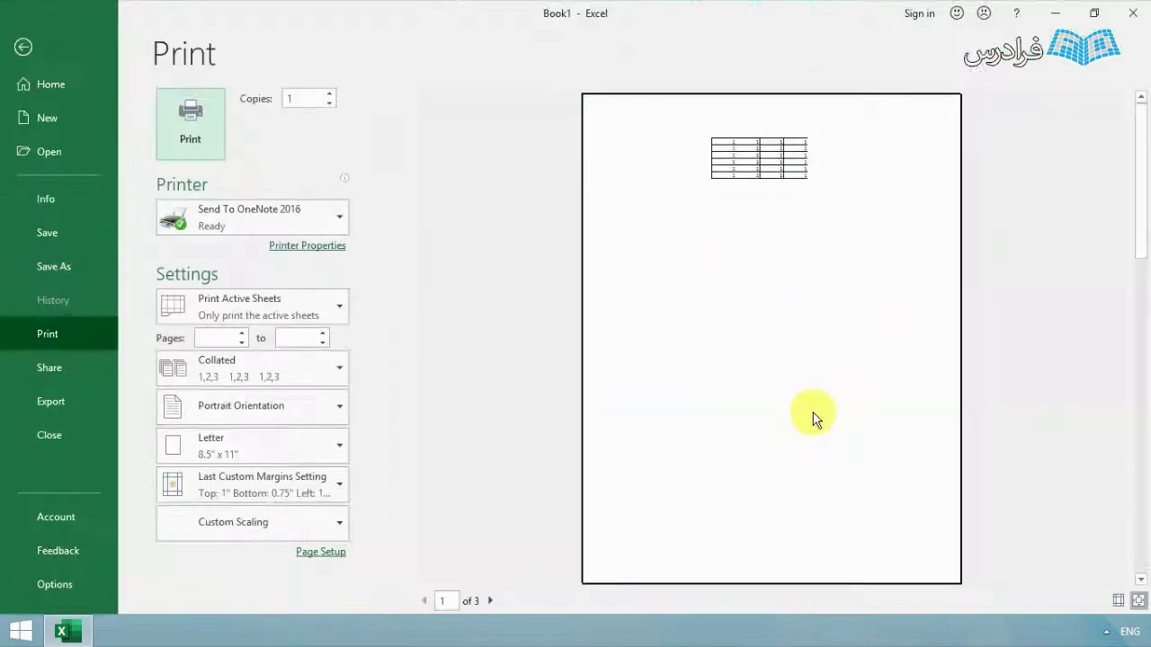
click(24, 45)
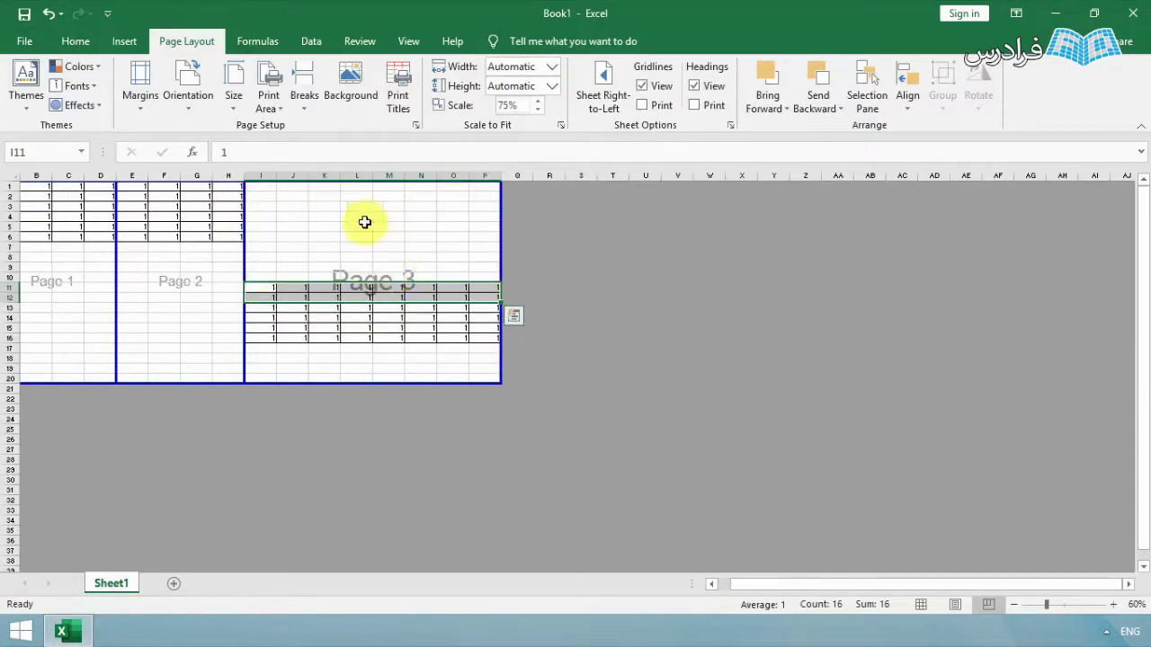
Return to Normal view and set the sheet direction to right-to-left, bringing column A into view
click(922, 605)
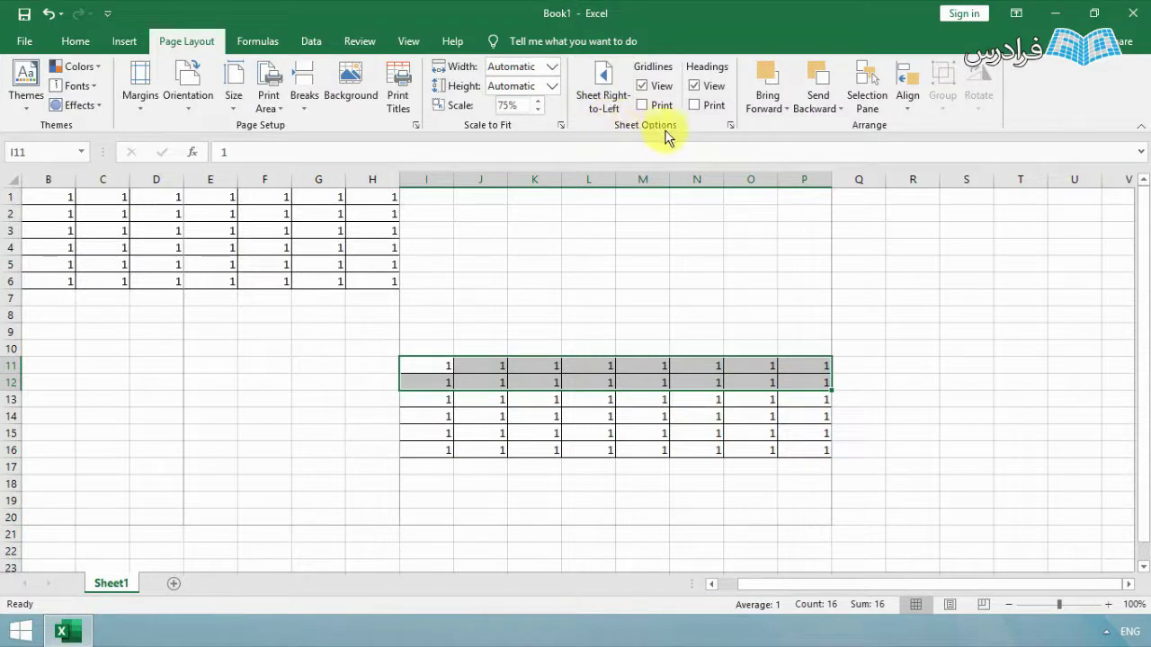
click(612, 82)
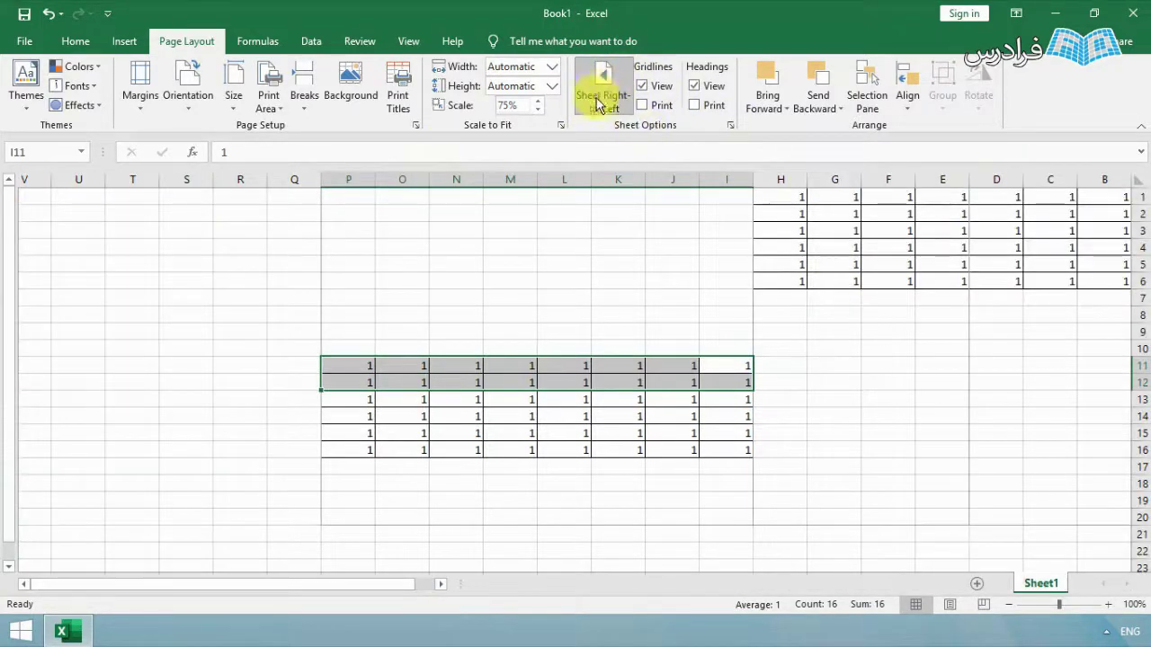
click(600, 90)
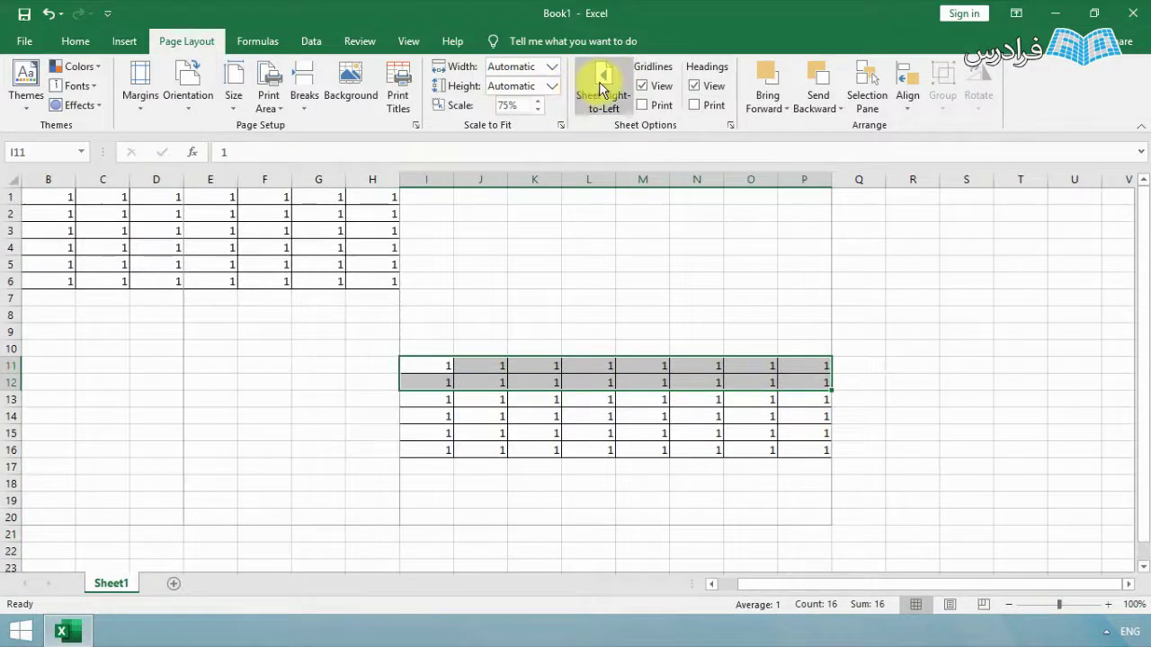
click(606, 90)
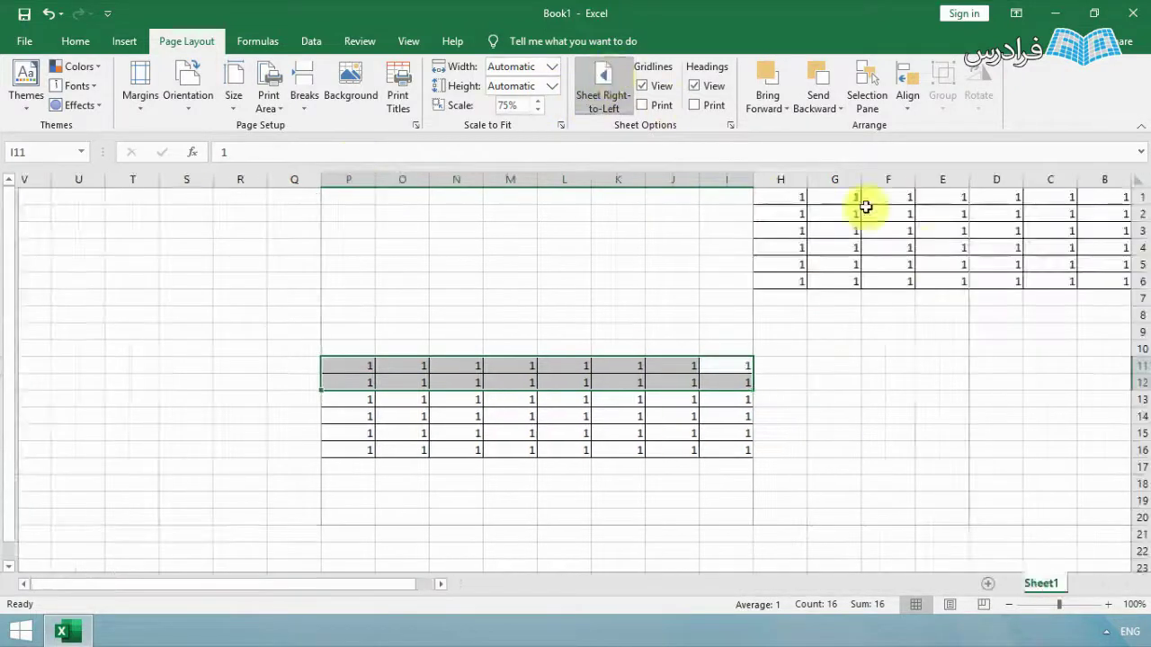
drag(422, 592, 789, 489)
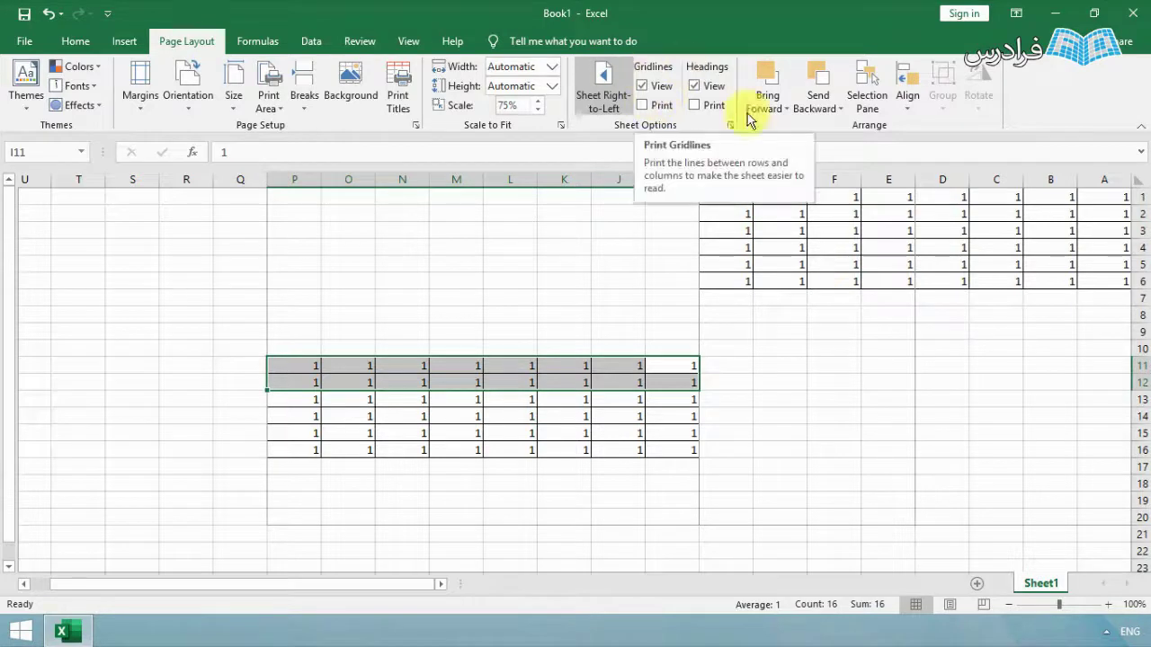
Hide the worksheet gridlines on screen and show them again
click(376, 286)
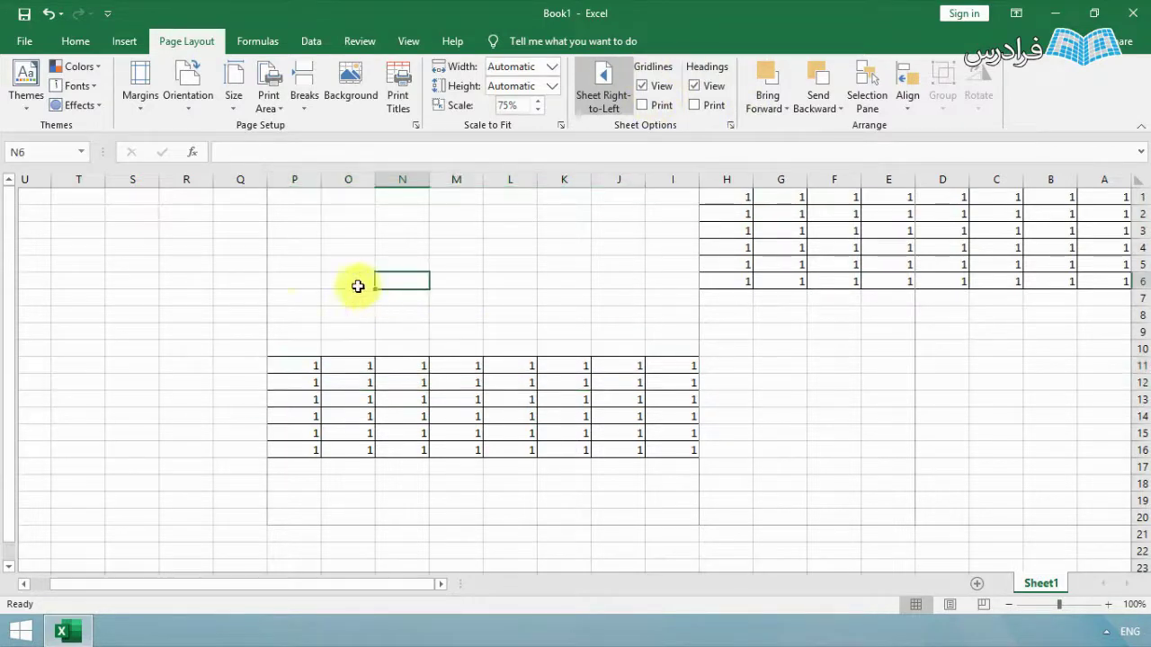
click(226, 247)
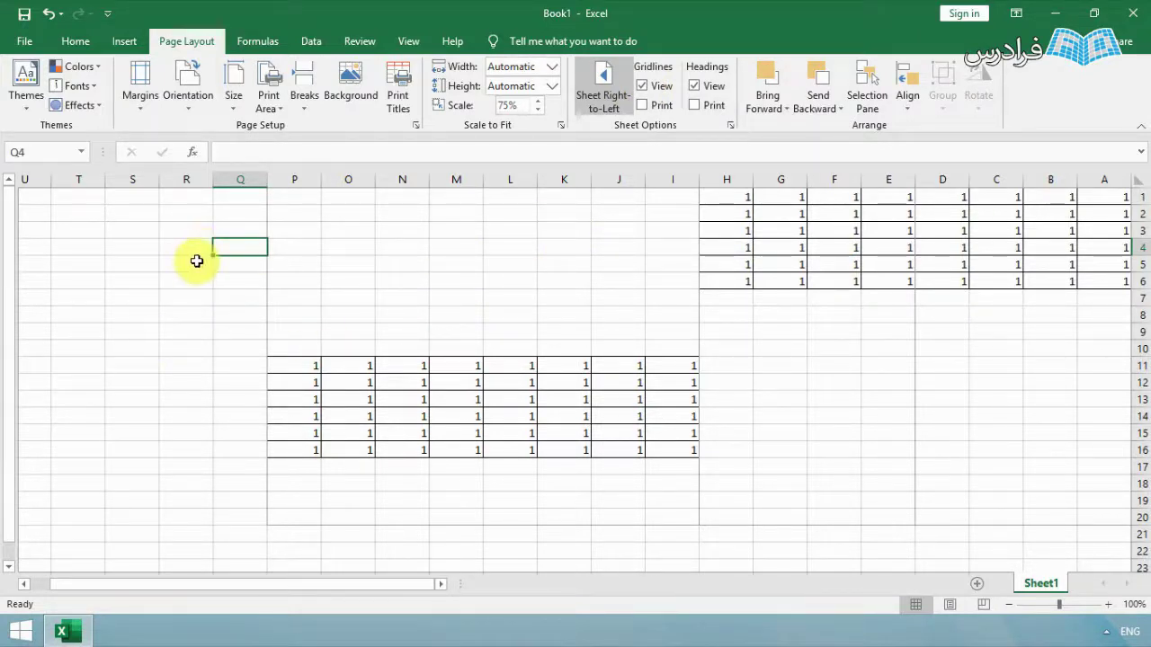
click(644, 87)
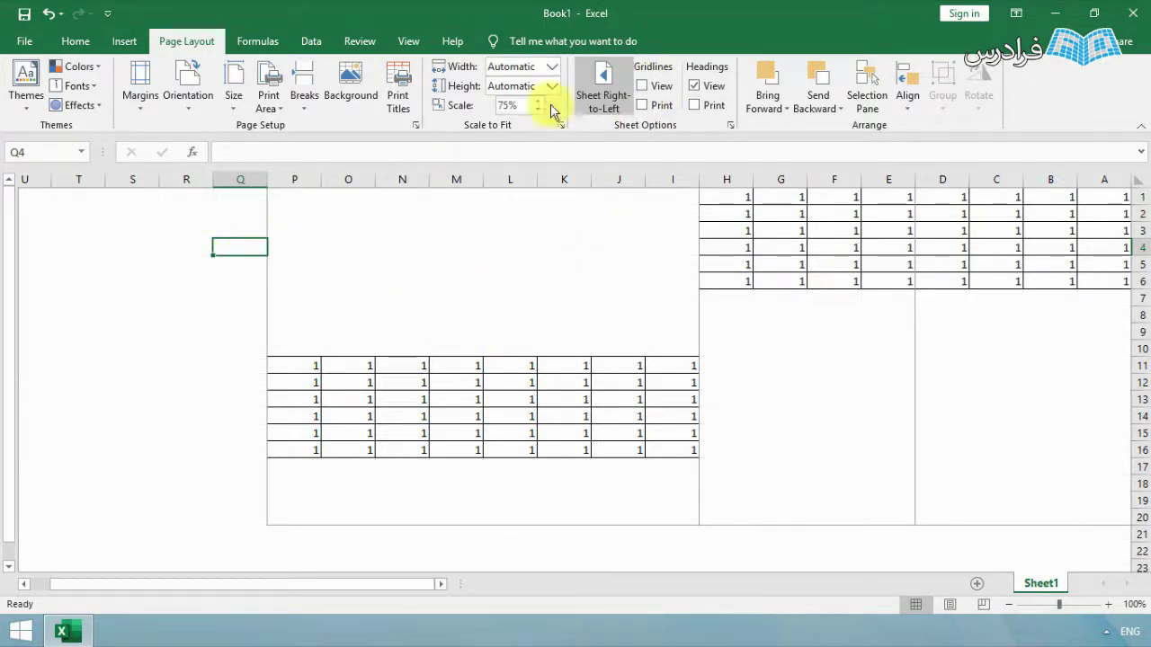
click(644, 88)
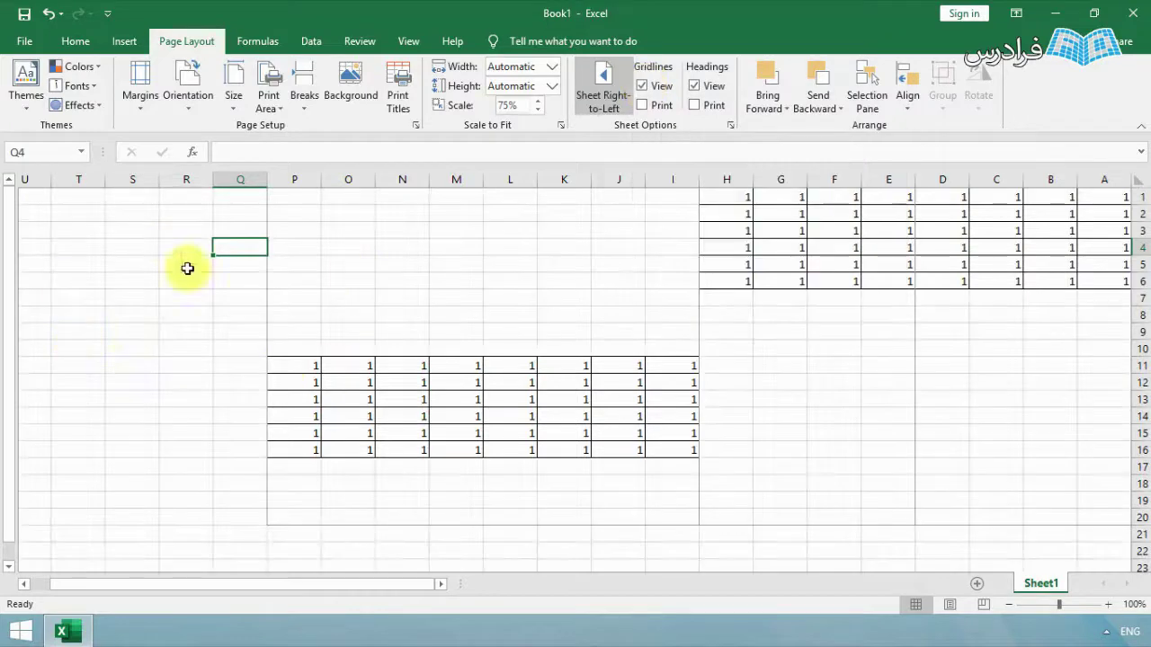
Enable printing of gridlines and check the result in the print preview
click(641, 106)
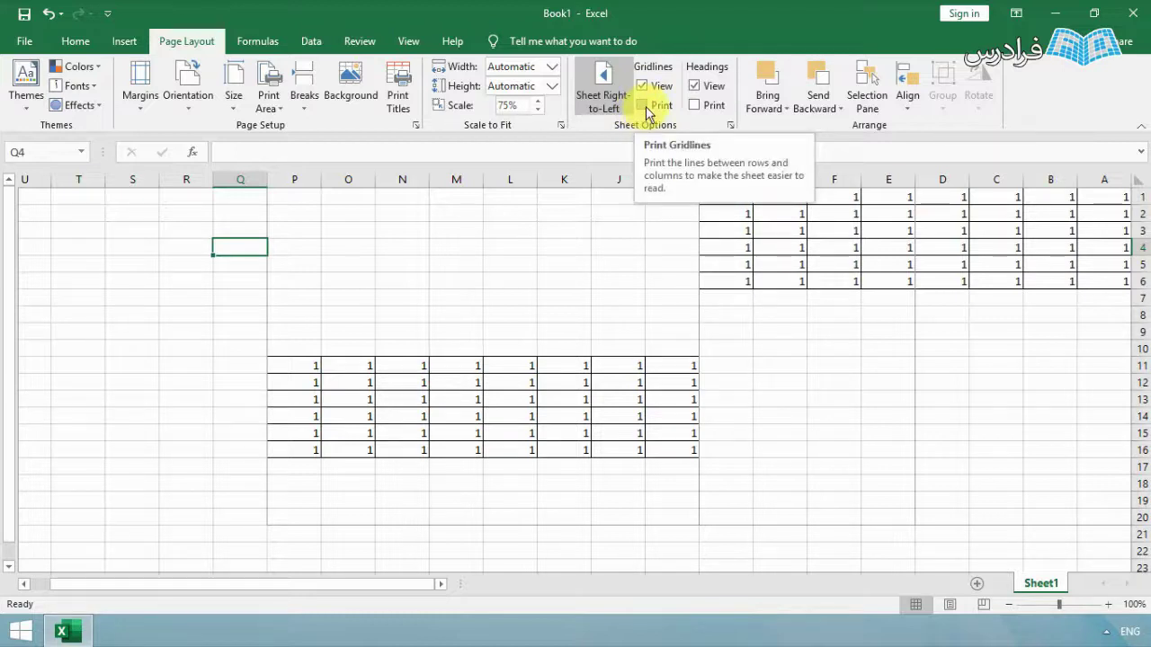
click(642, 106)
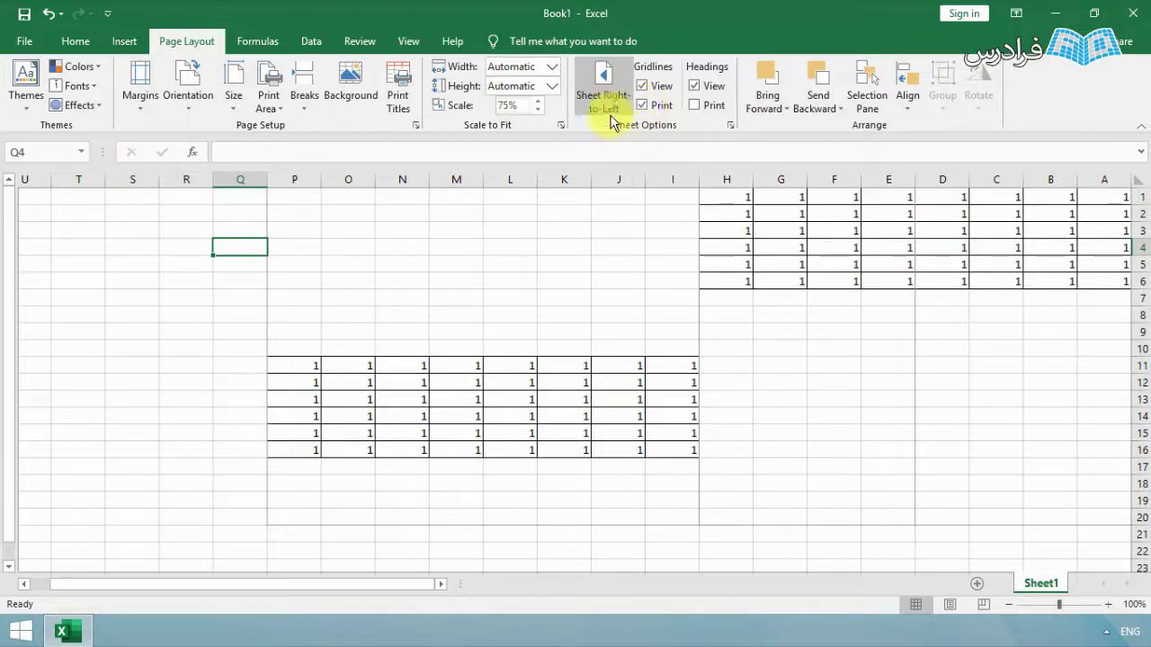
click(22, 49)
click(67, 332)
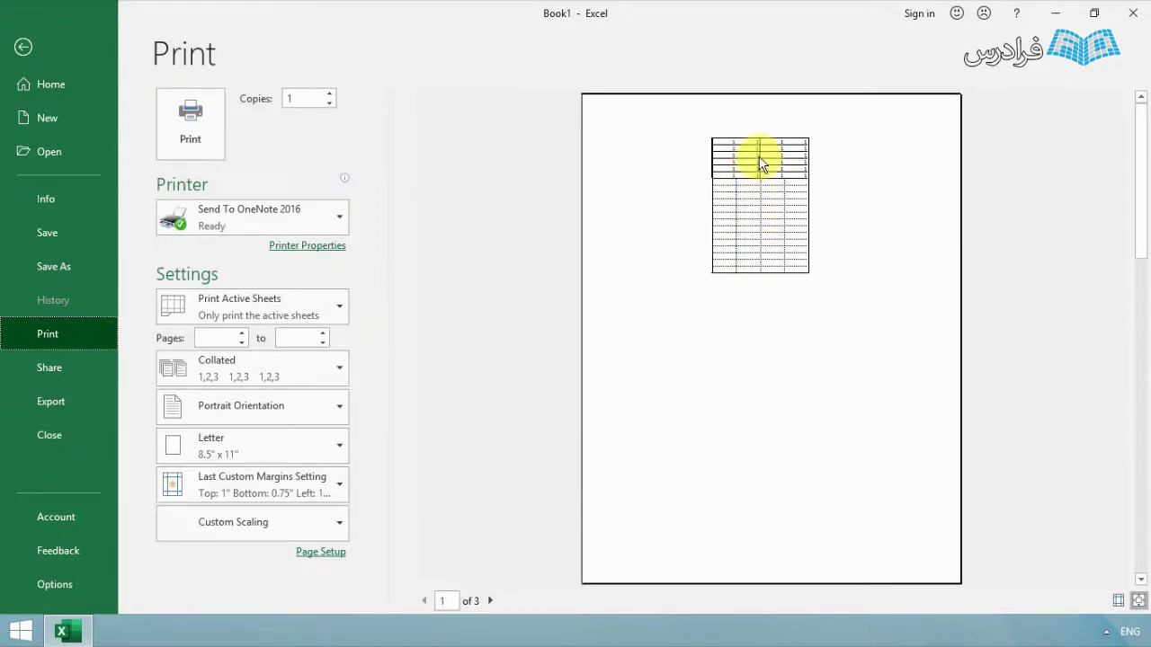
click(23, 46)
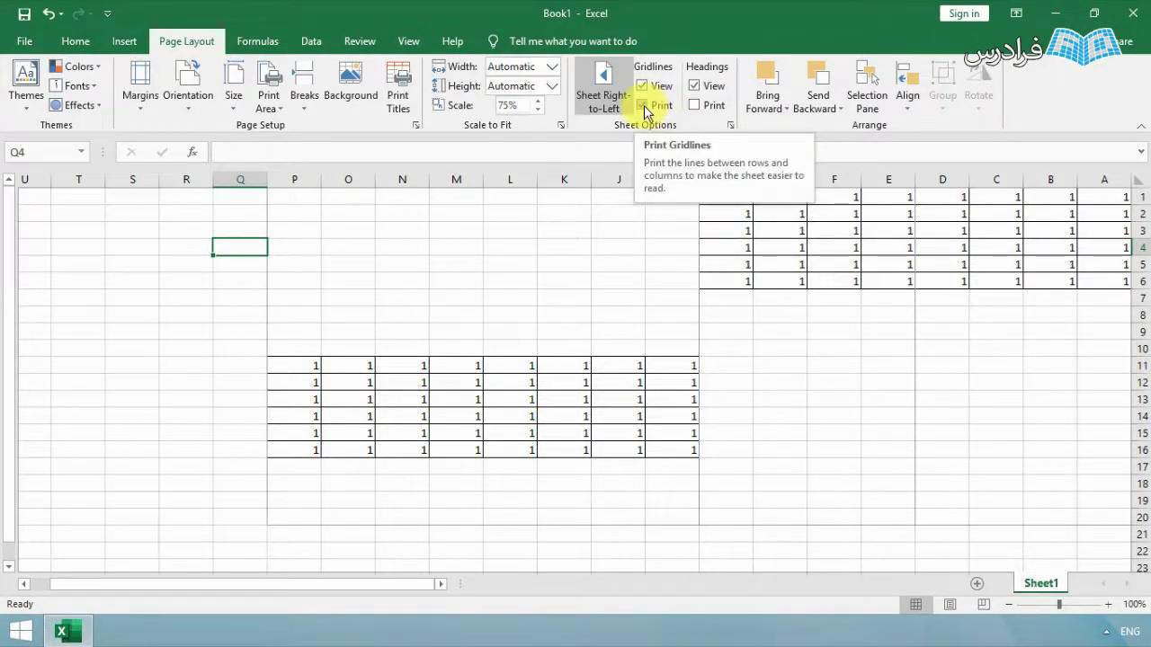
Turn off gridline printing and check the print preview without the lines
click(24, 41)
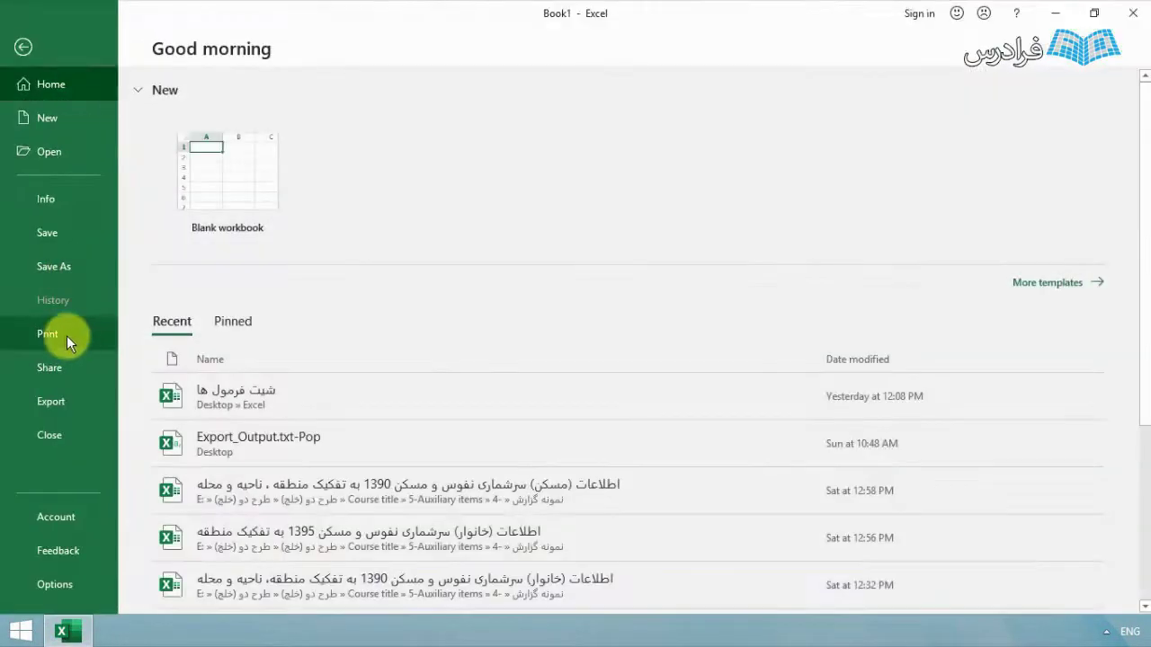
click(67, 336)
click(22, 47)
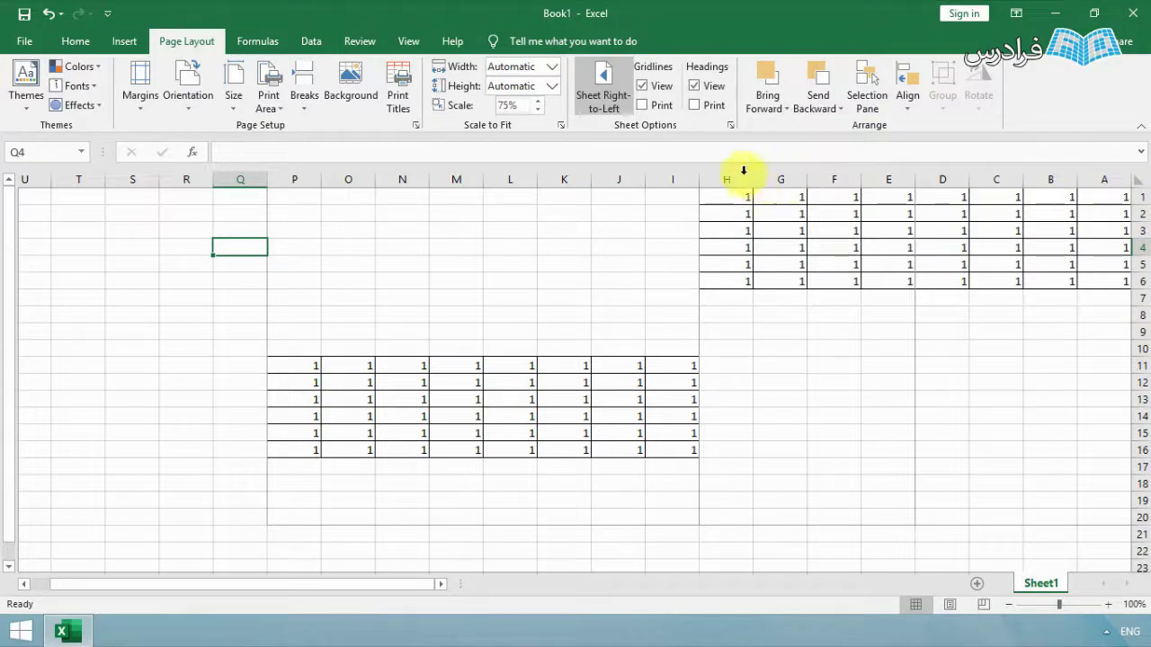
Enable printing of row and column headings and check the result in the print preview
click(695, 106)
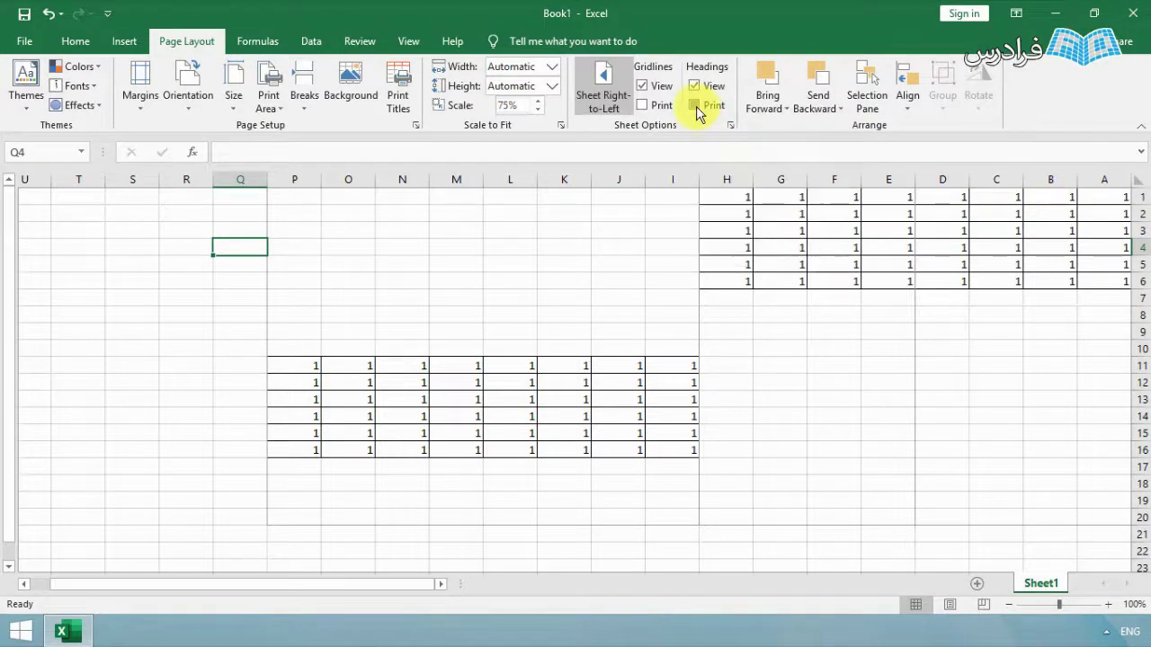
click(24, 41)
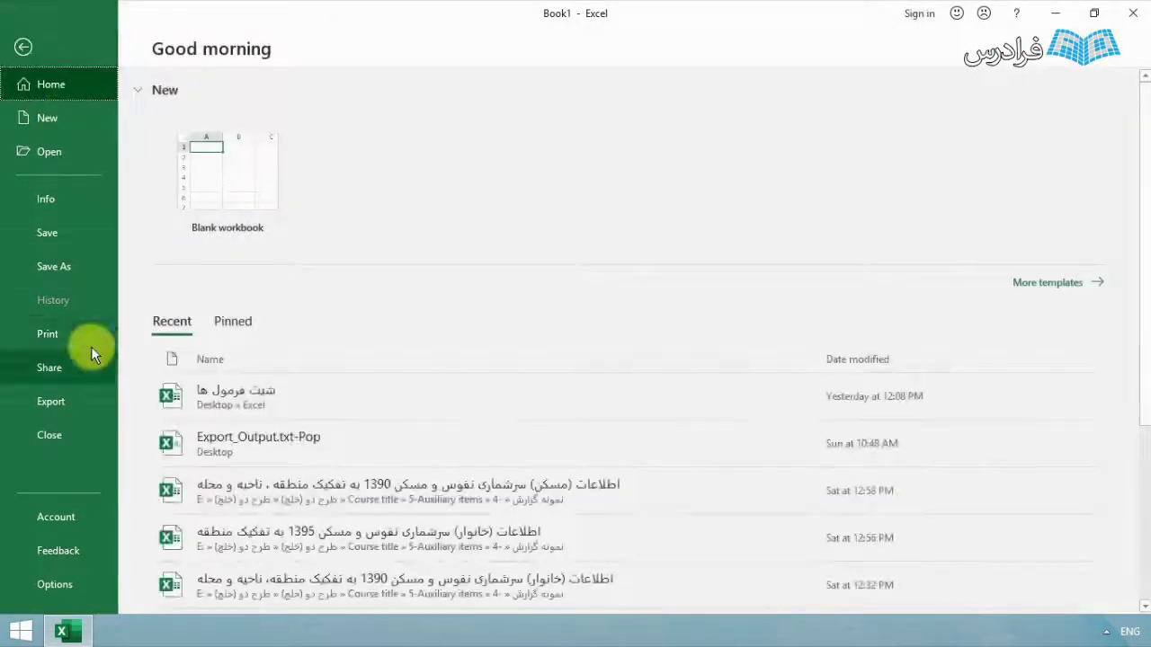
click(54, 334)
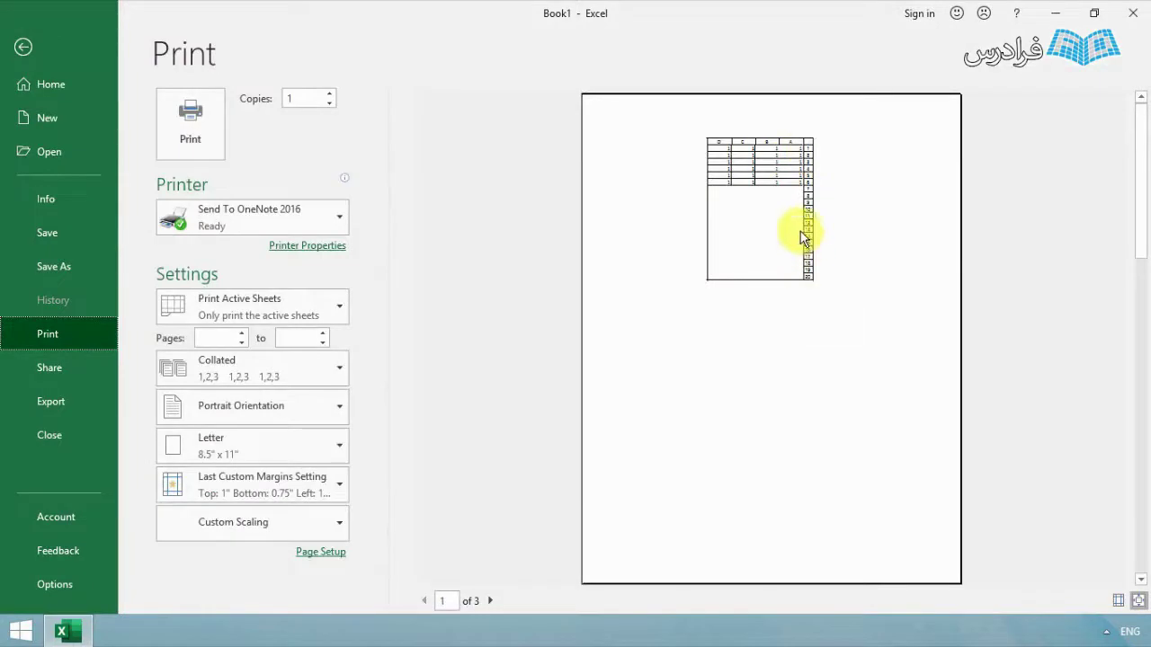
click(27, 49)
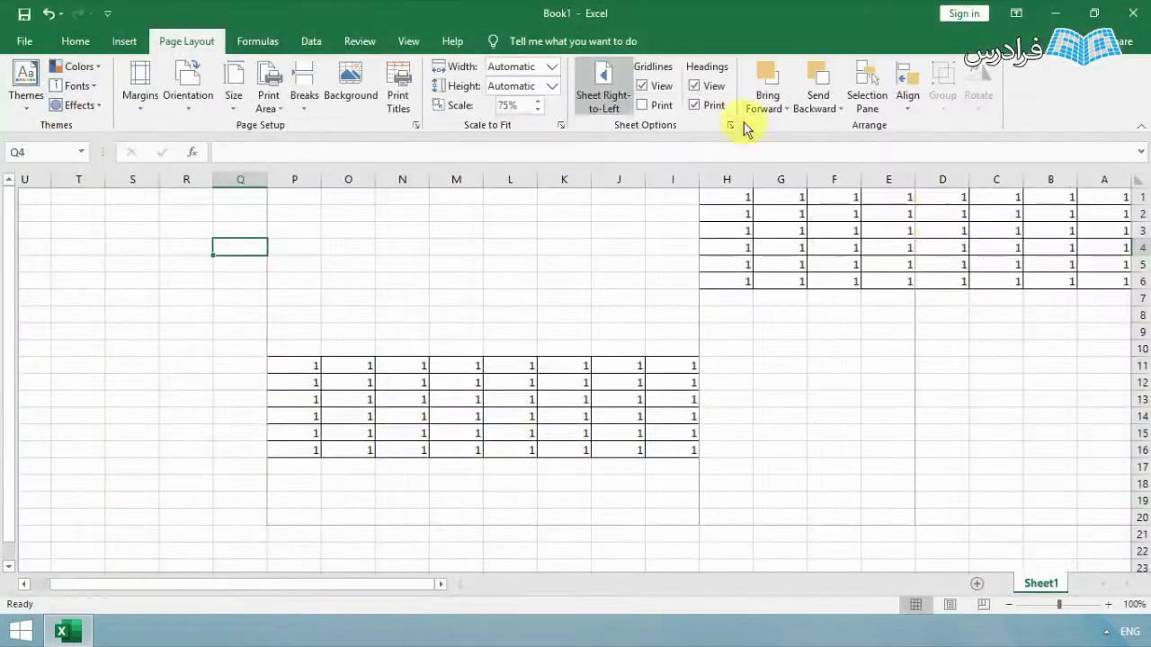
Hide and reshow the row and column headings on screen, and turn off heading printing
click(694, 87)
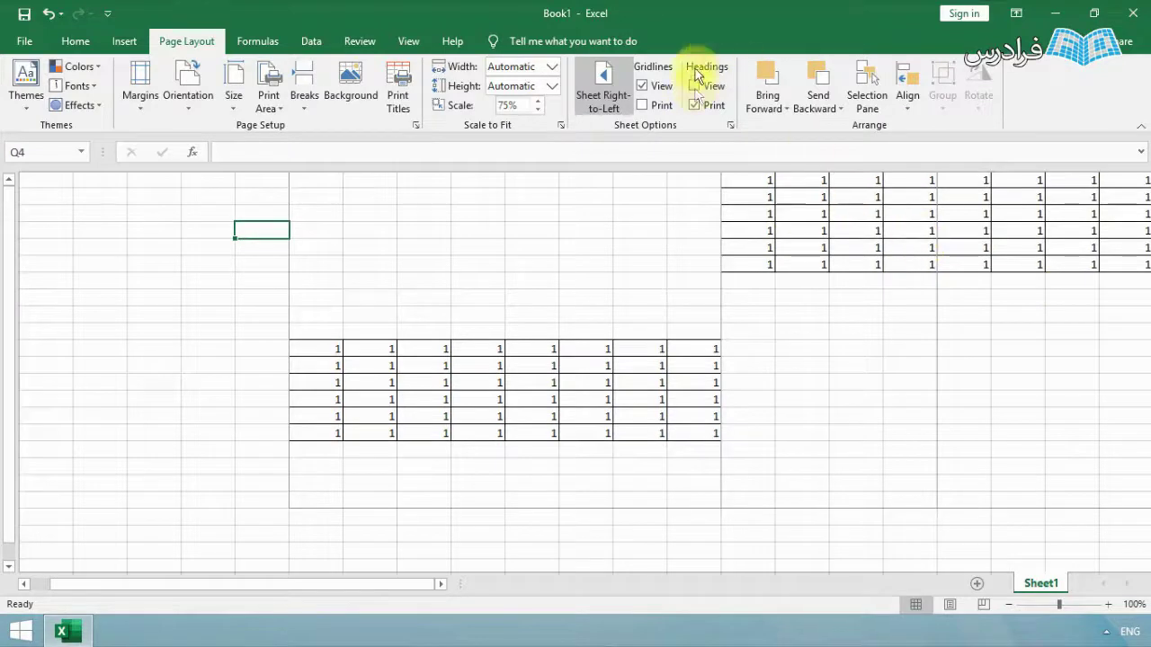
click(695, 86)
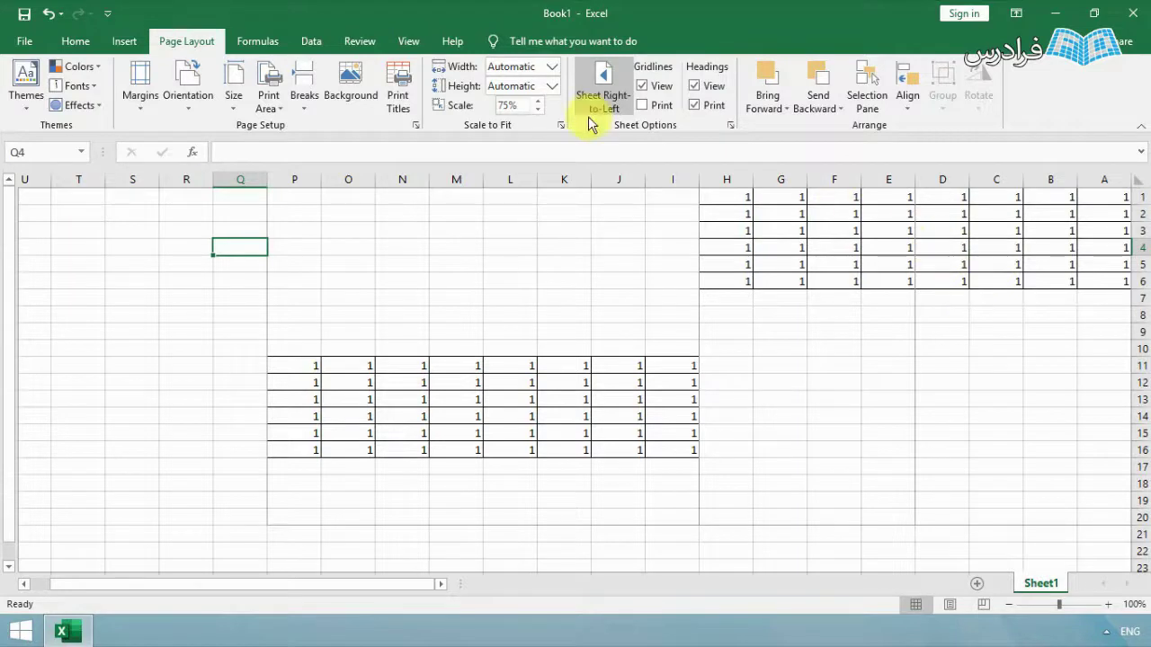
click(700, 89)
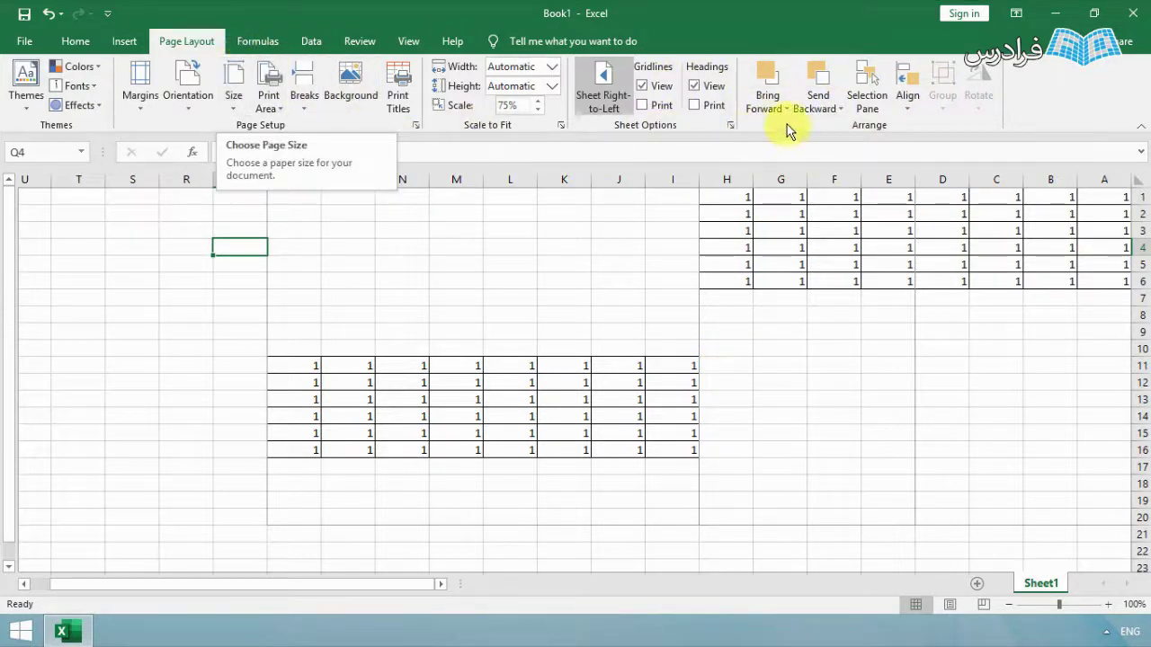
Start an import from Access and open the DataBase file in Desktop > Excel > Project > 1-Chapter One > DataBase-GIS
click(402, 281)
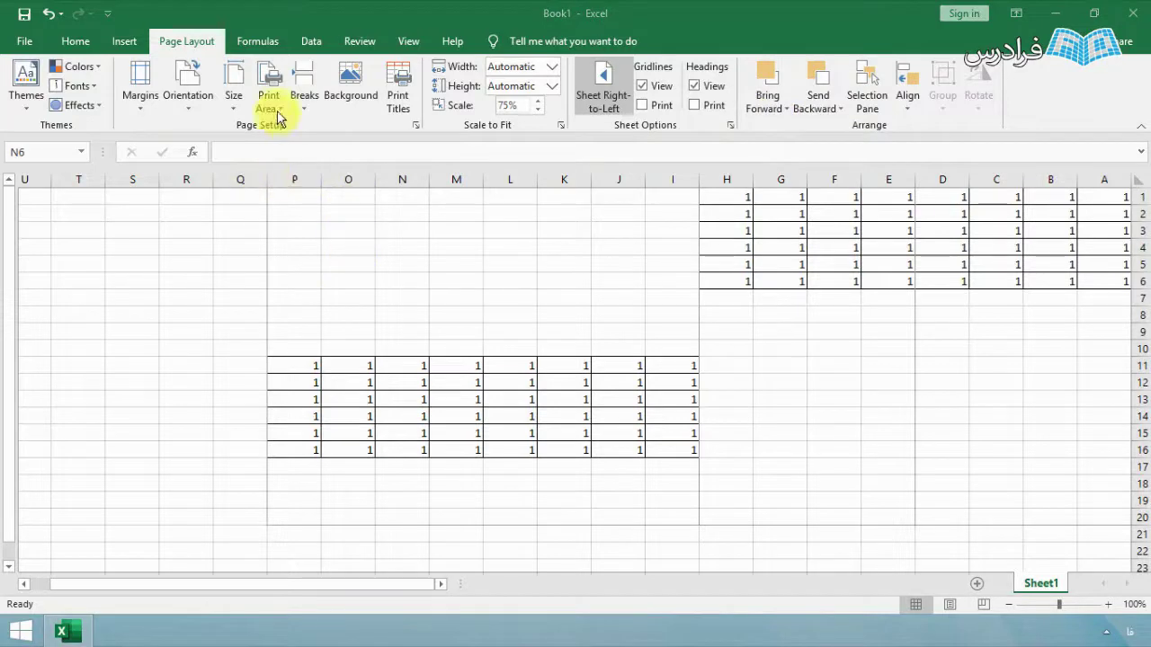
click(309, 41)
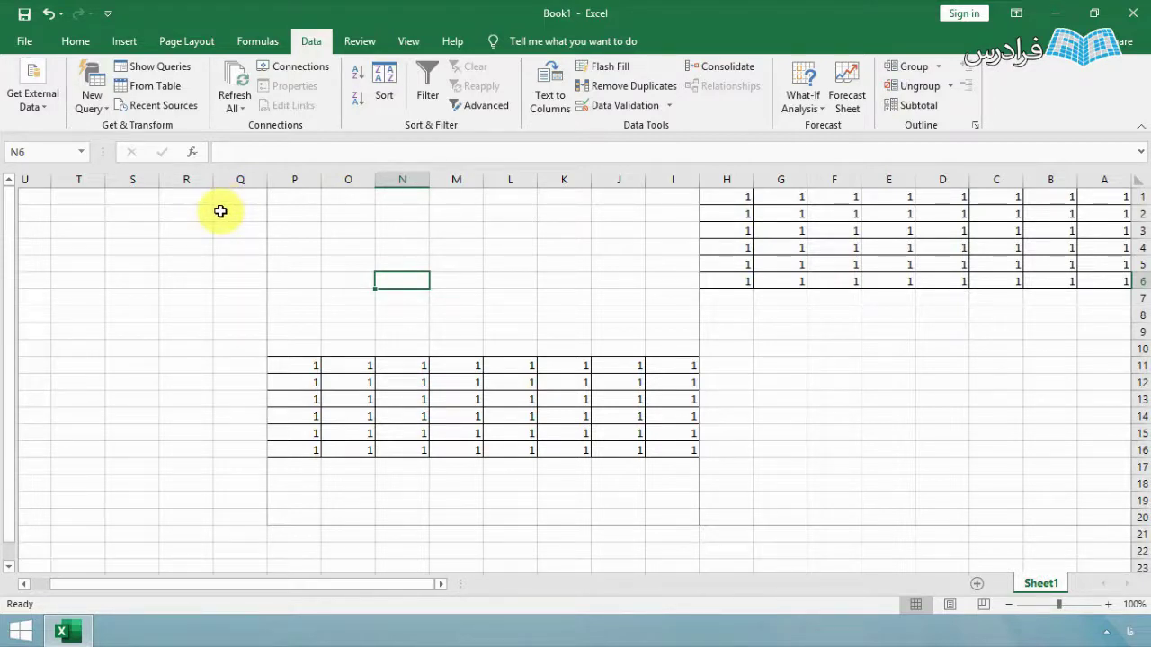
click(40, 111)
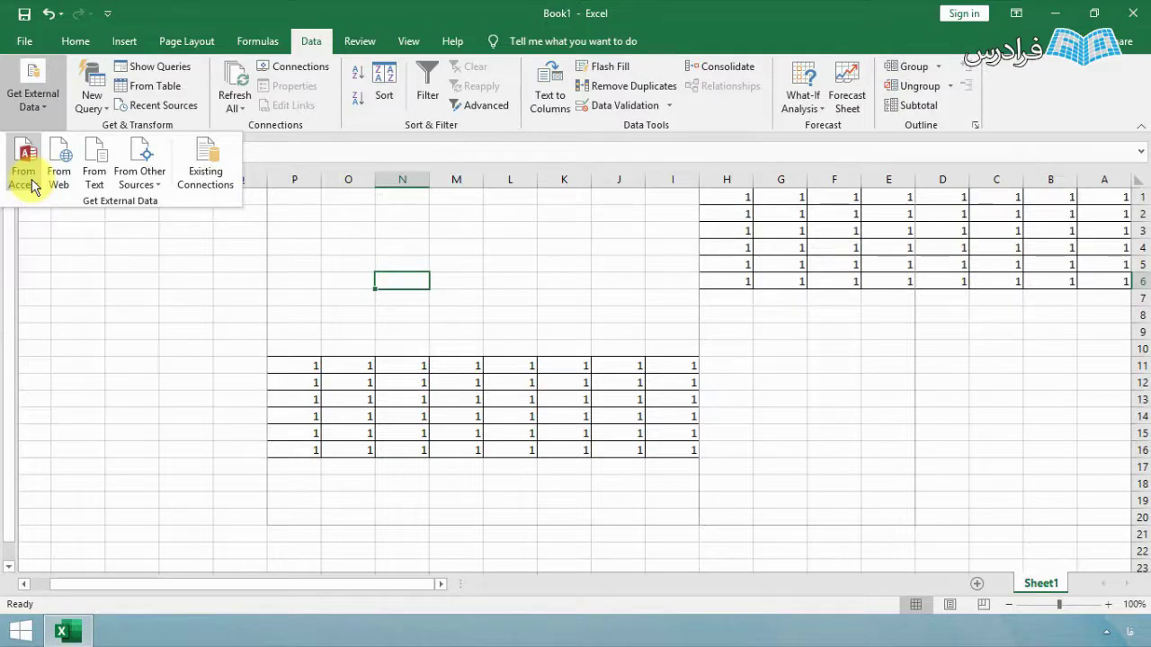
click(26, 176)
click(63, 129)
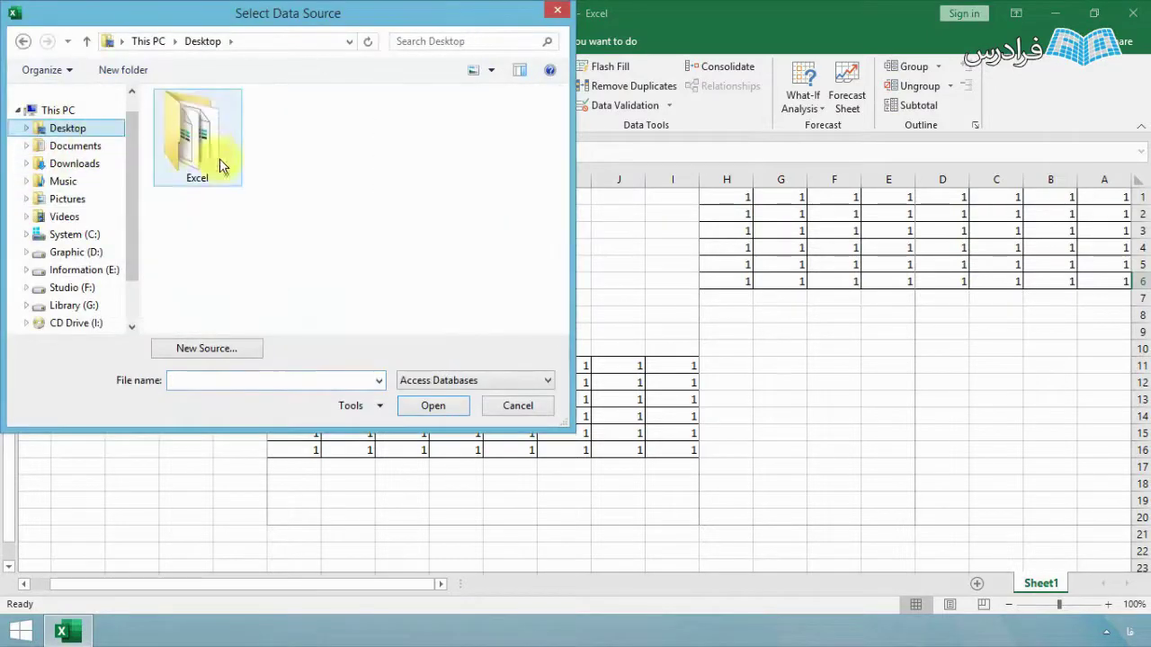
double_click(211, 151)
click(18, 110)
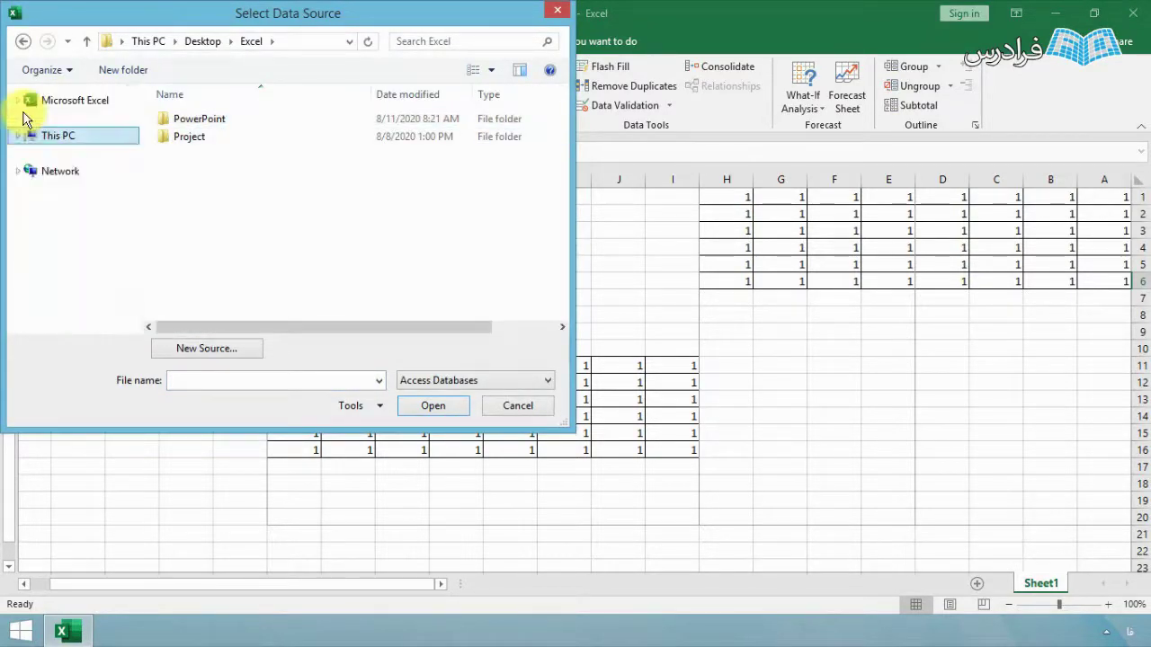
double_click(191, 136)
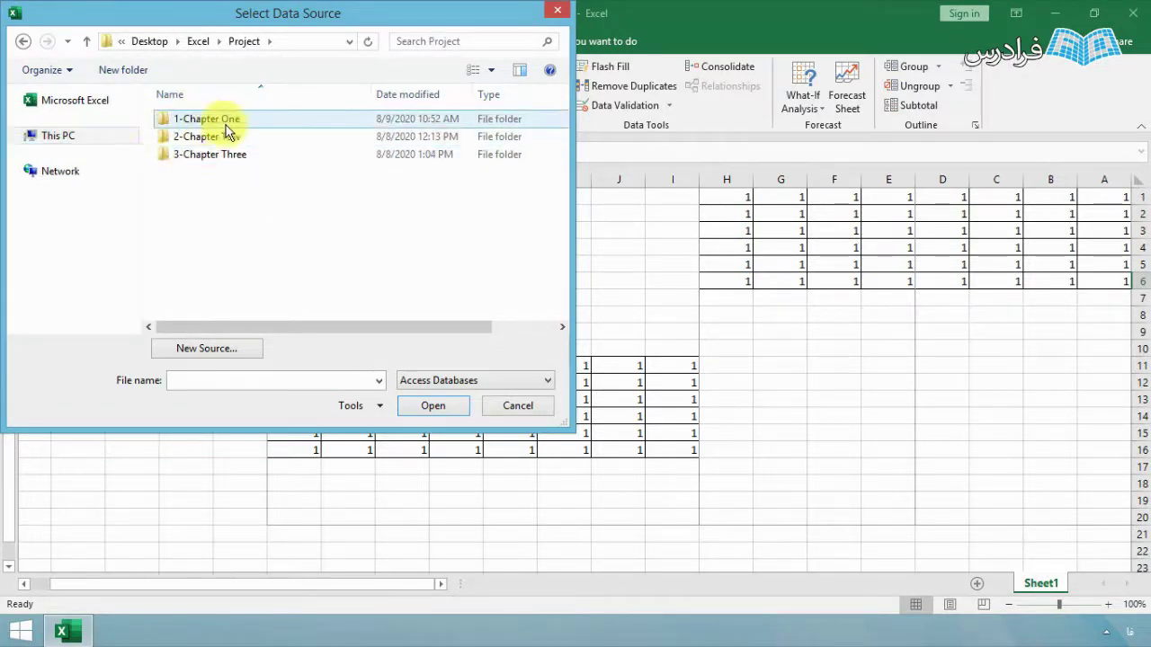
double_click(214, 127)
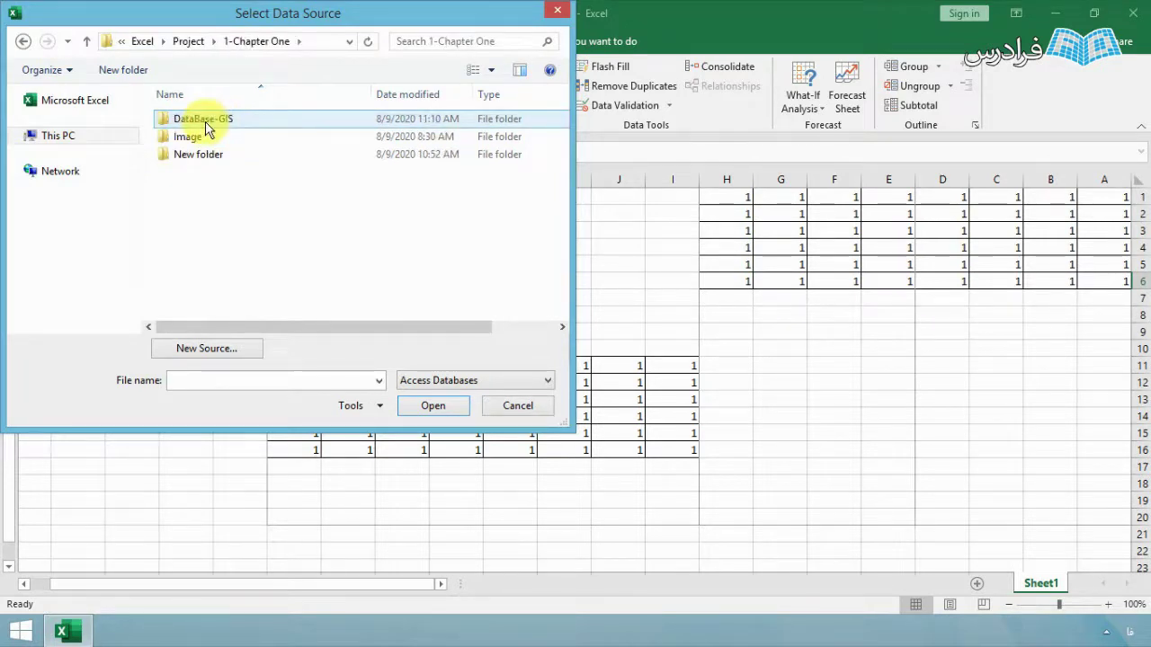
double_click(232, 125)
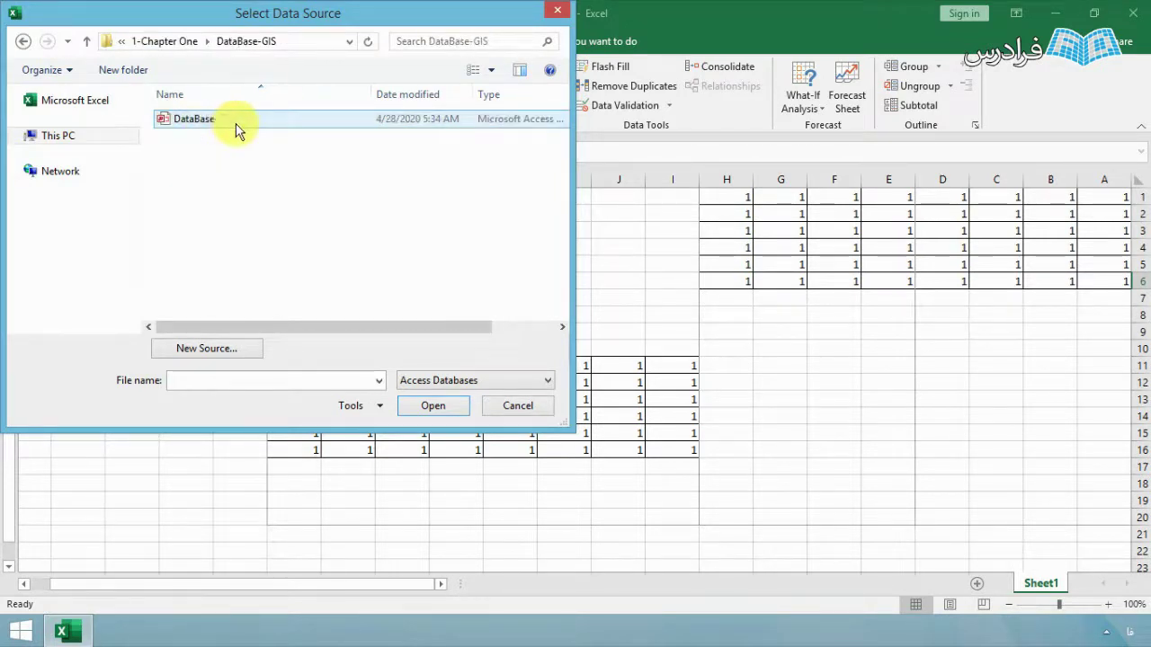
click(187, 120)
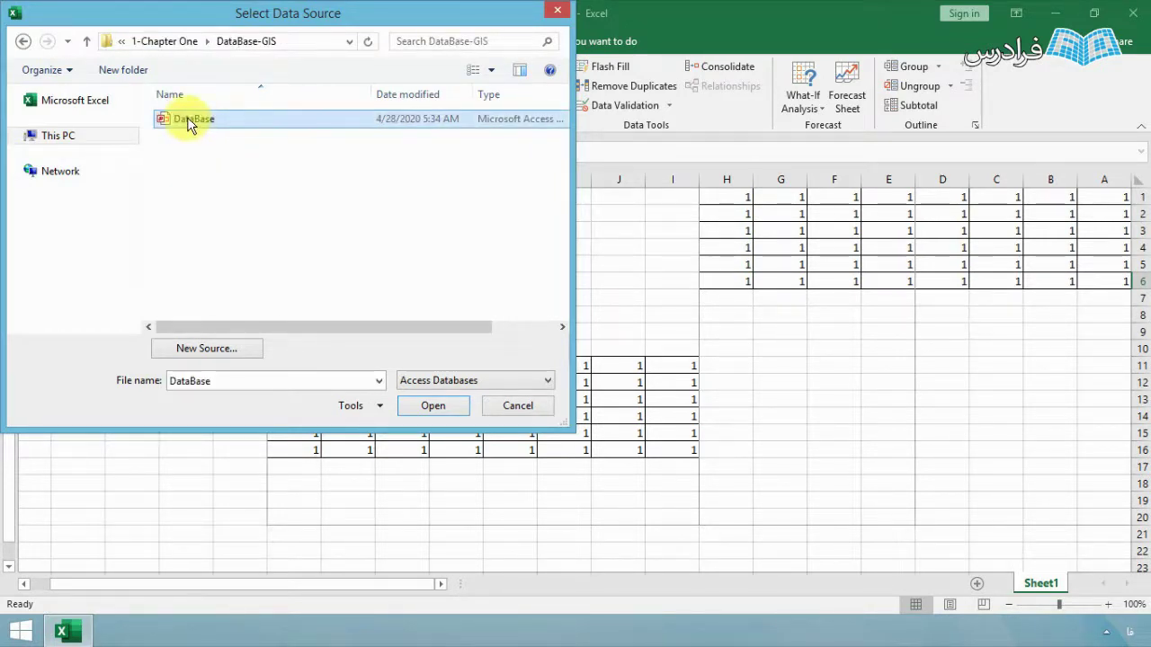
click(425, 405)
Choose the Parcel table from the Access database as the table to import
drag(783, 179, 658, 176)
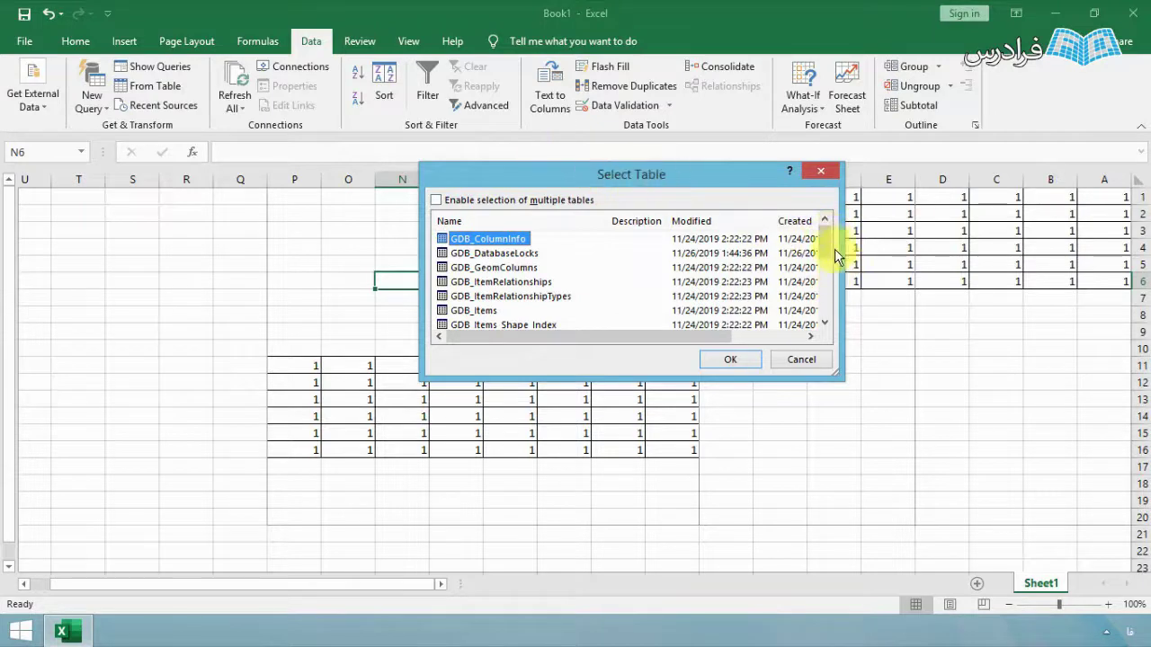
drag(828, 244, 828, 328)
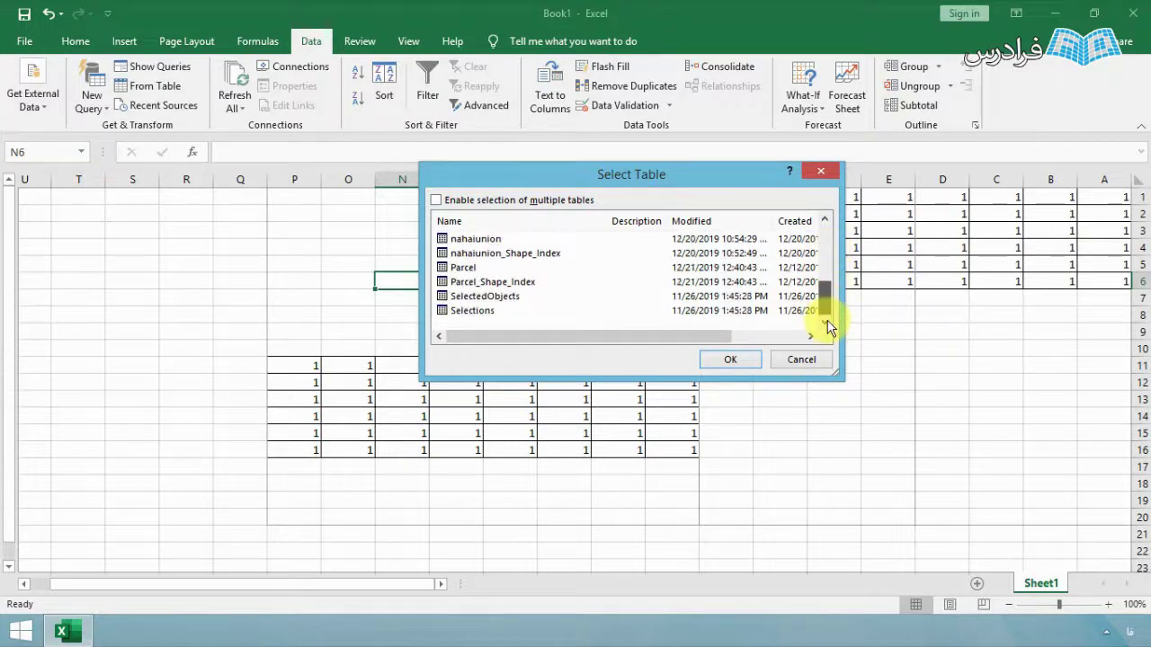
click(464, 269)
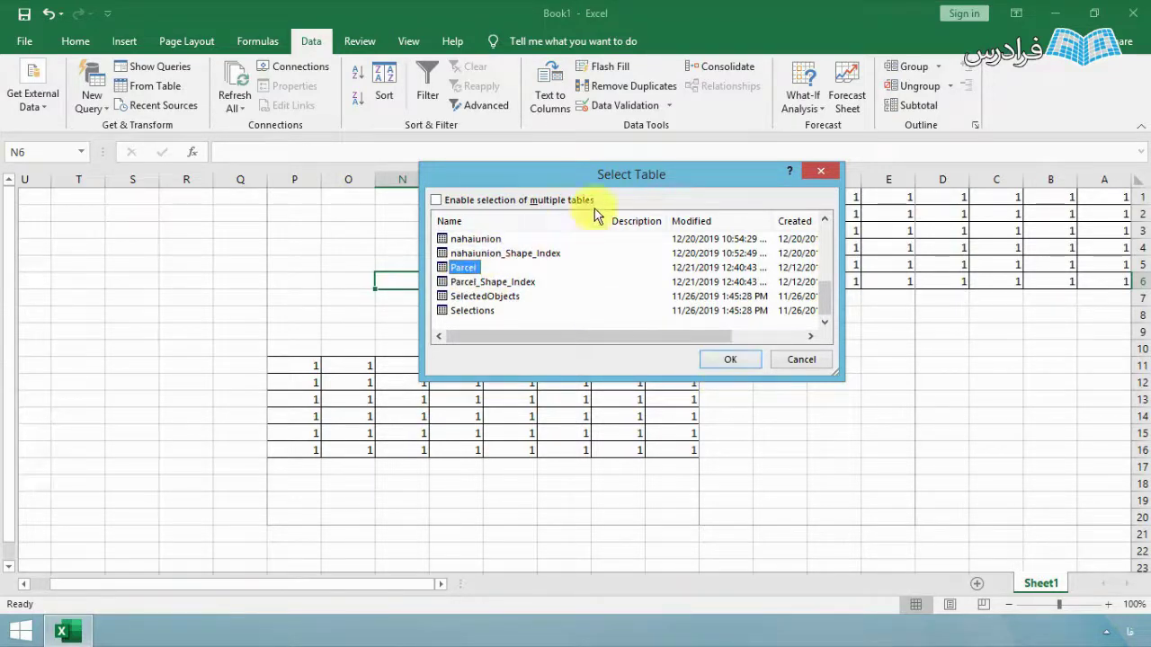
drag(613, 183, 601, 216)
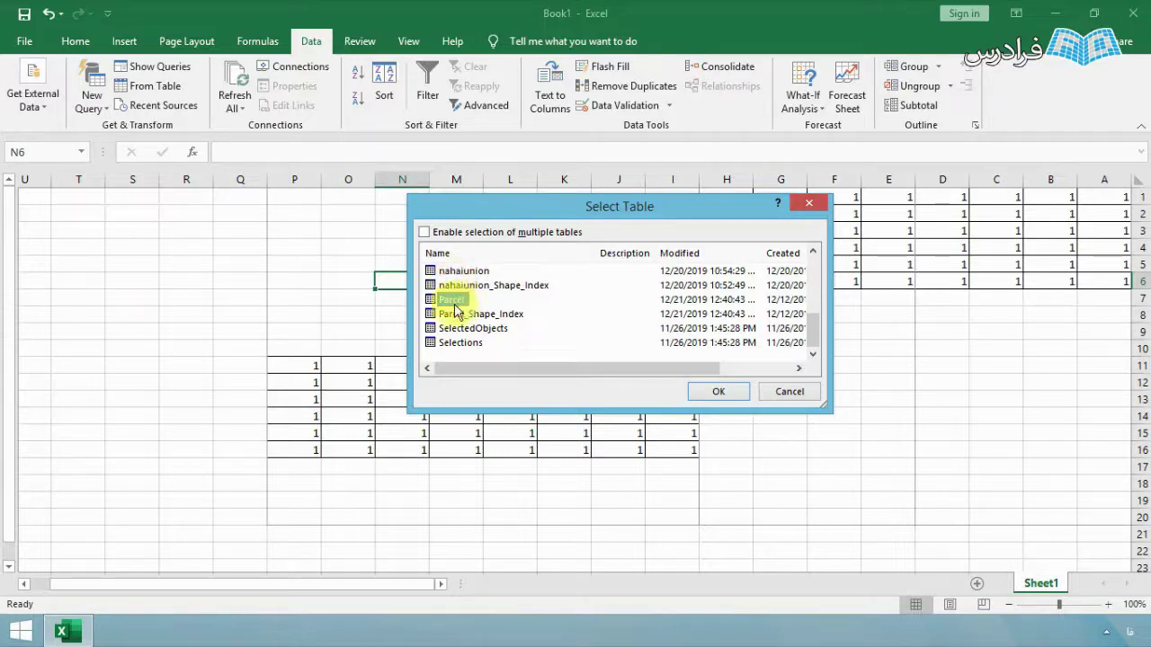
click(466, 306)
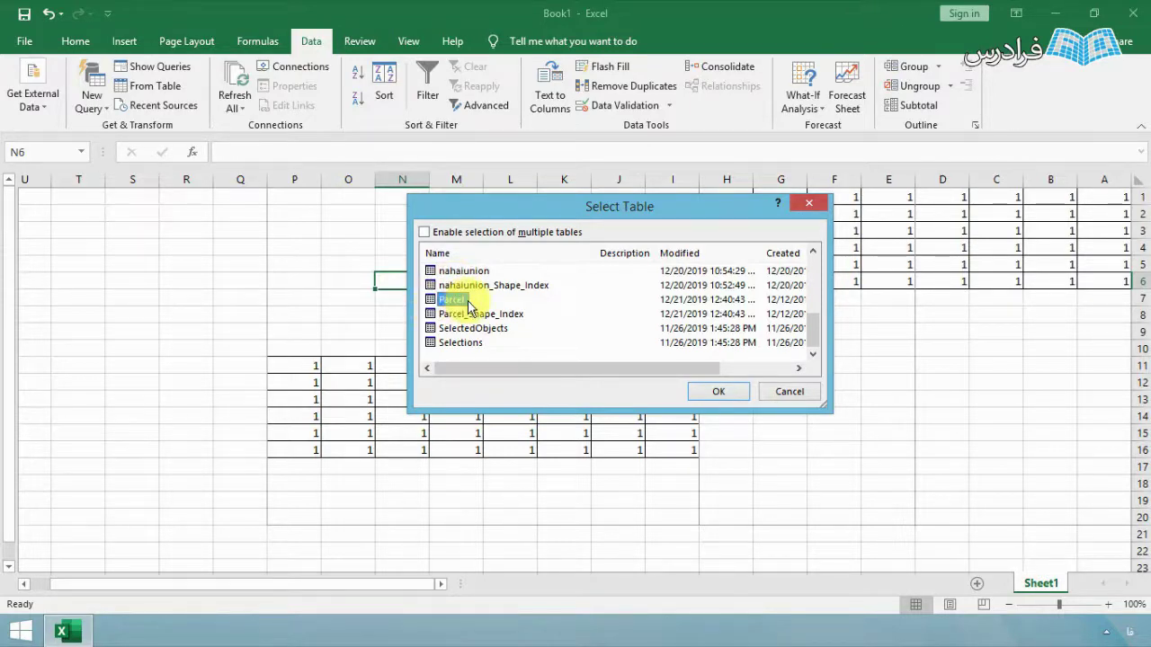
drag(501, 207, 464, 221)
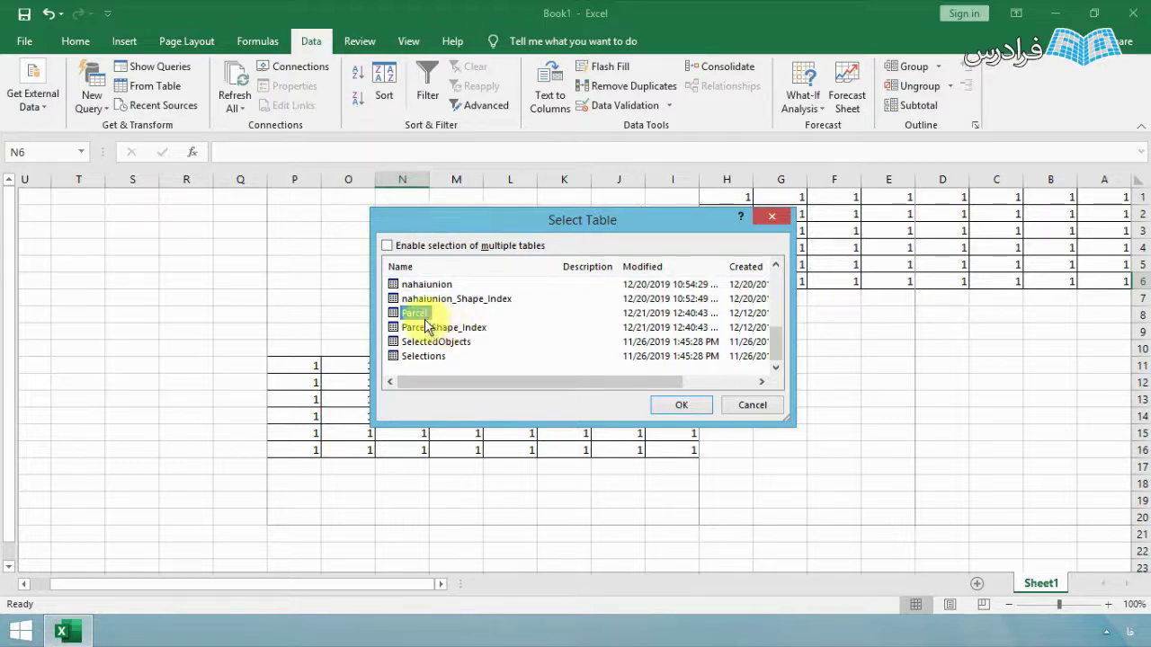
click(681, 405)
drag(539, 216, 550, 194)
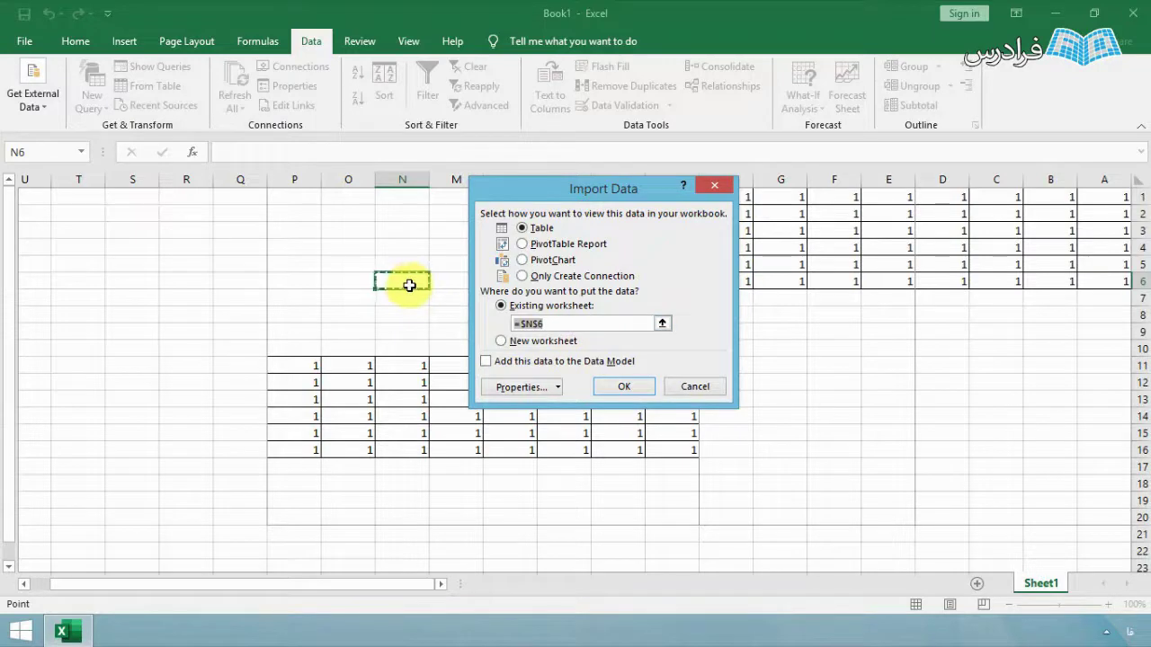
click(193, 230)
click(29, 200)
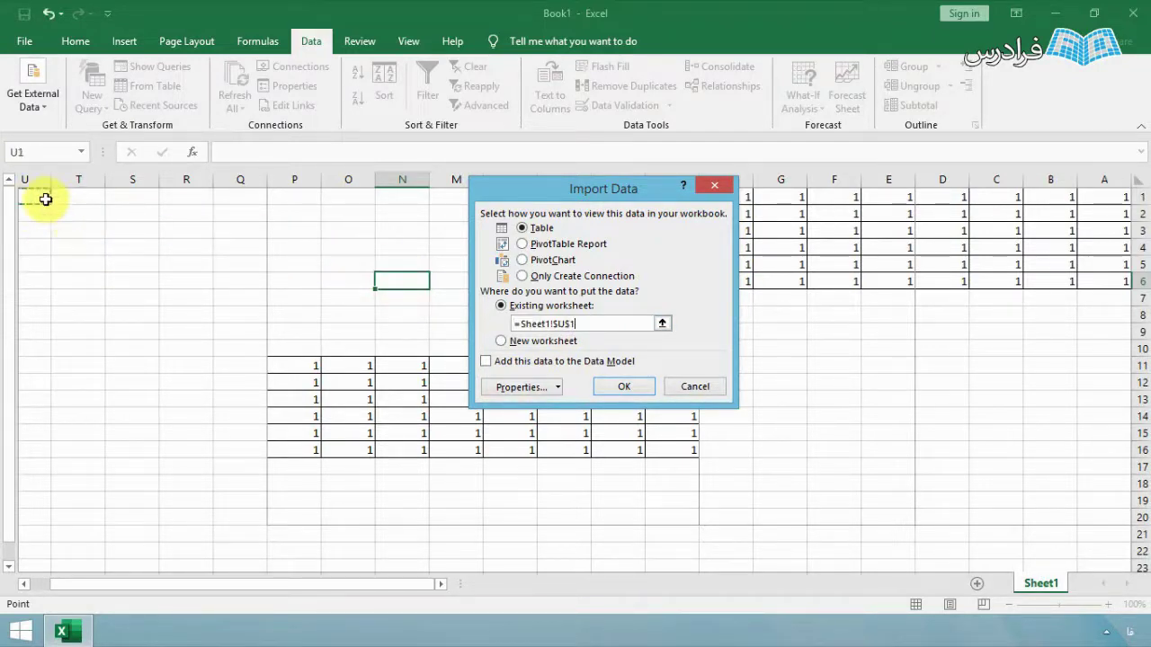
drag(279, 584, 175, 589)
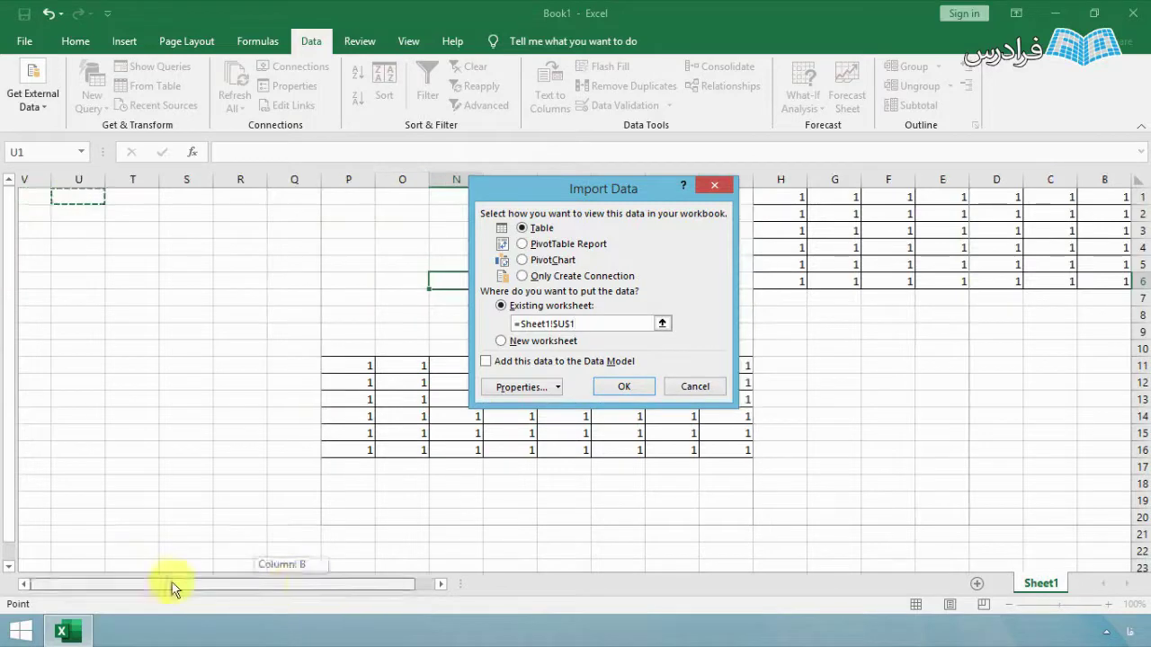
key(Escape)
Add a new worksheet and open the DataBase Access file from Desktop > Excel > Project > 1-Chapter One > DataBase-GIS for import
click(979, 589)
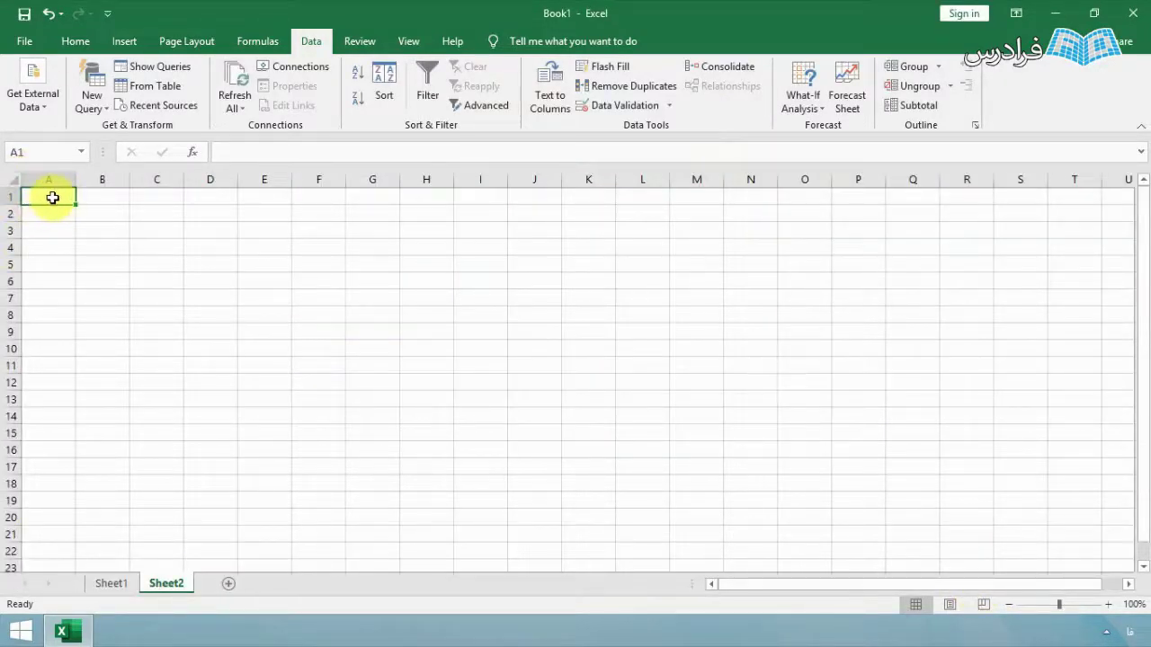
click(33, 90)
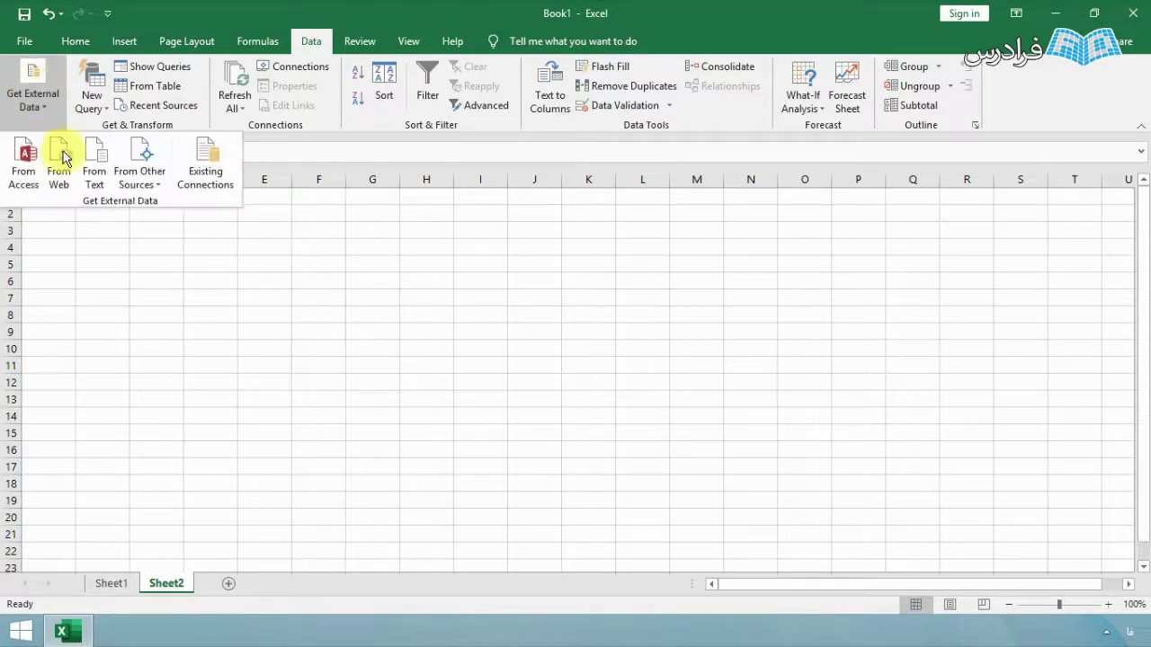
click(22, 161)
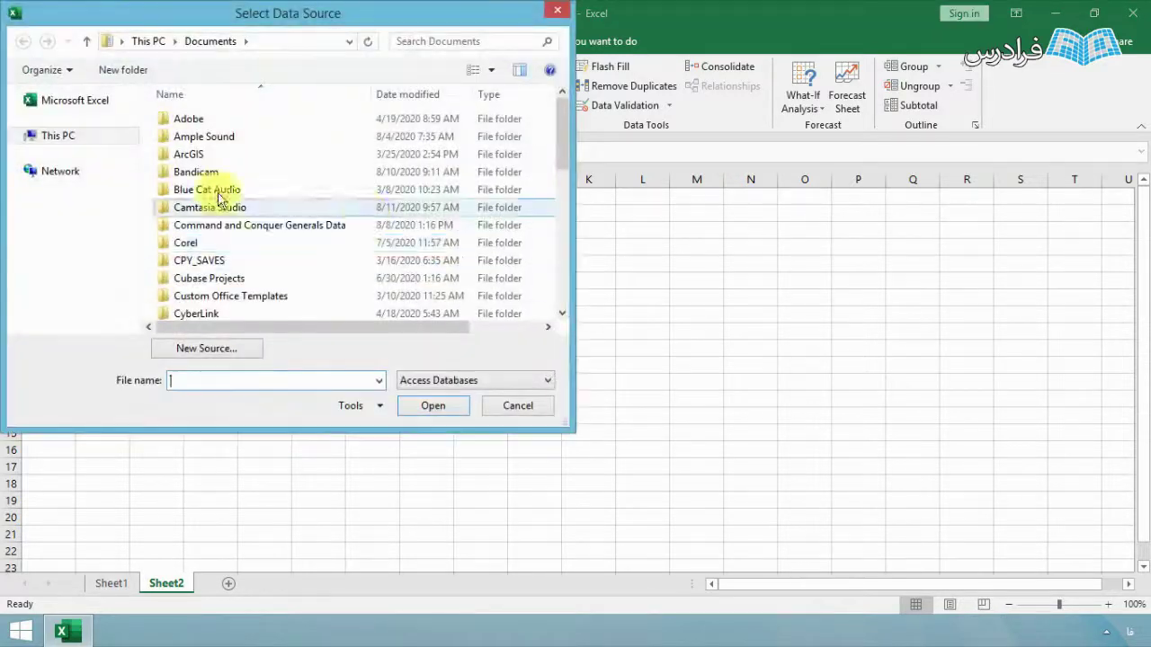
click(71, 137)
double_click(201, 144)
double_click(196, 140)
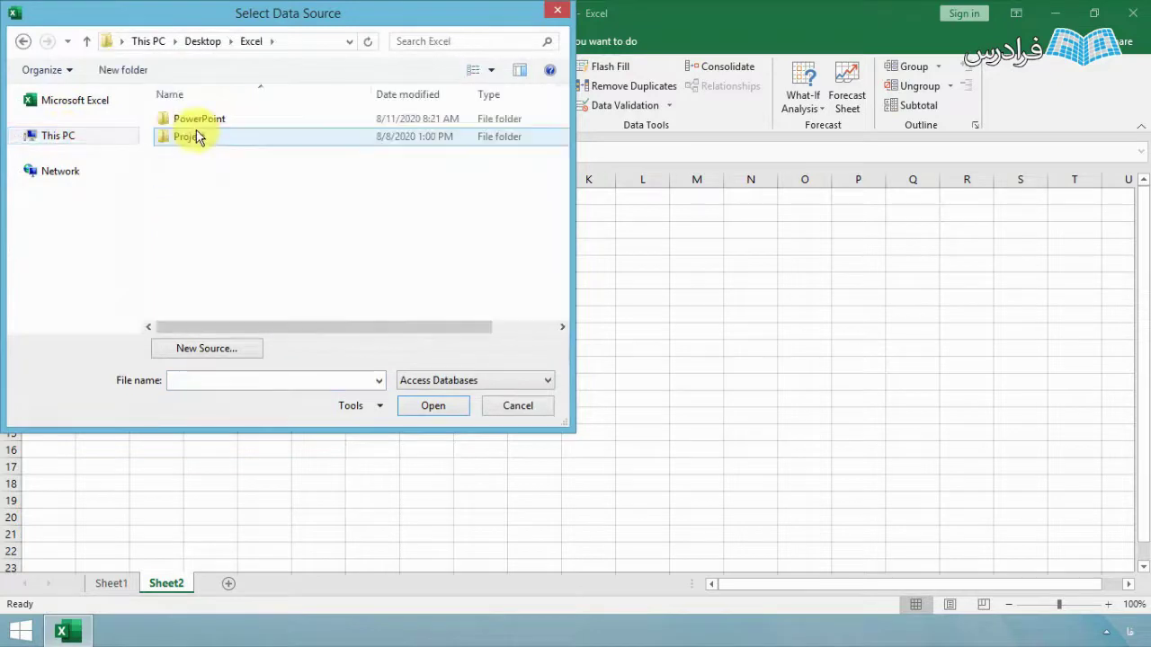
double_click(205, 139)
double_click(206, 118)
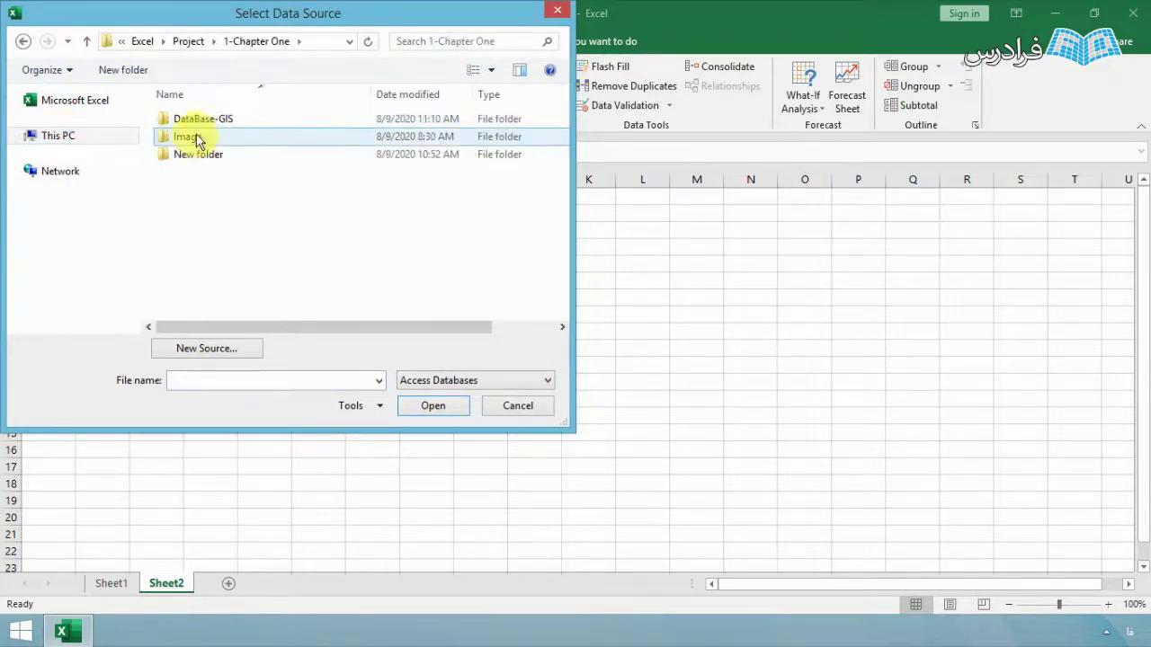
double_click(202, 119)
click(194, 126)
click(438, 405)
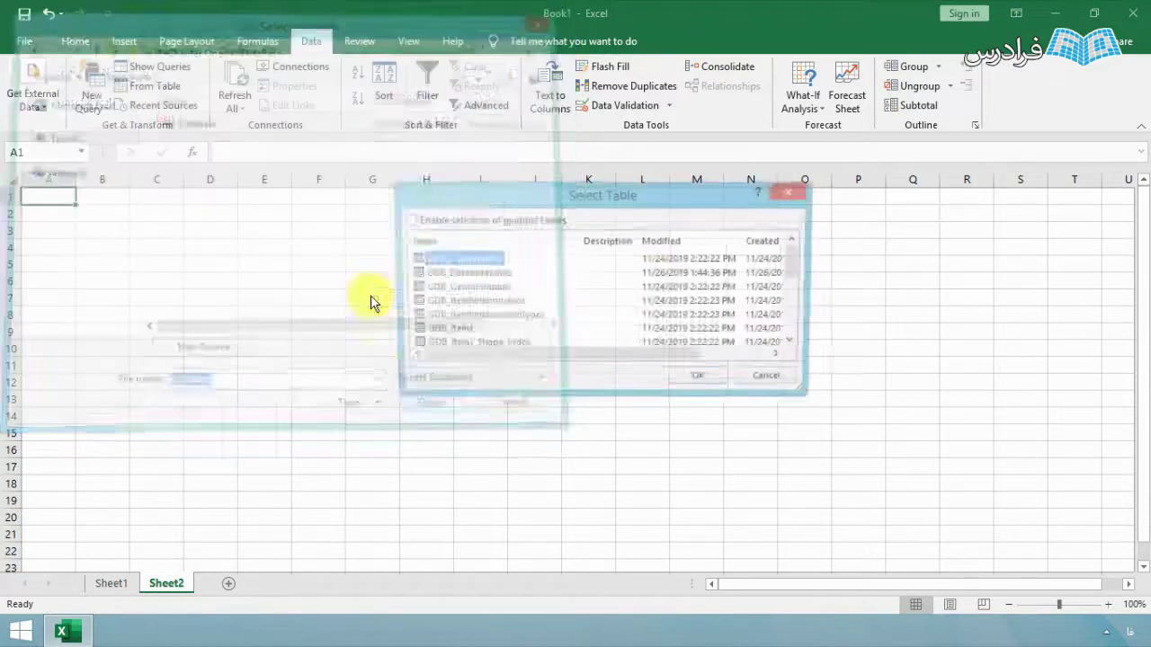
Import the Parcel table from the Access database as a table into a new worksheet
scroll(474, 297, down, 5)
double_click(472, 292)
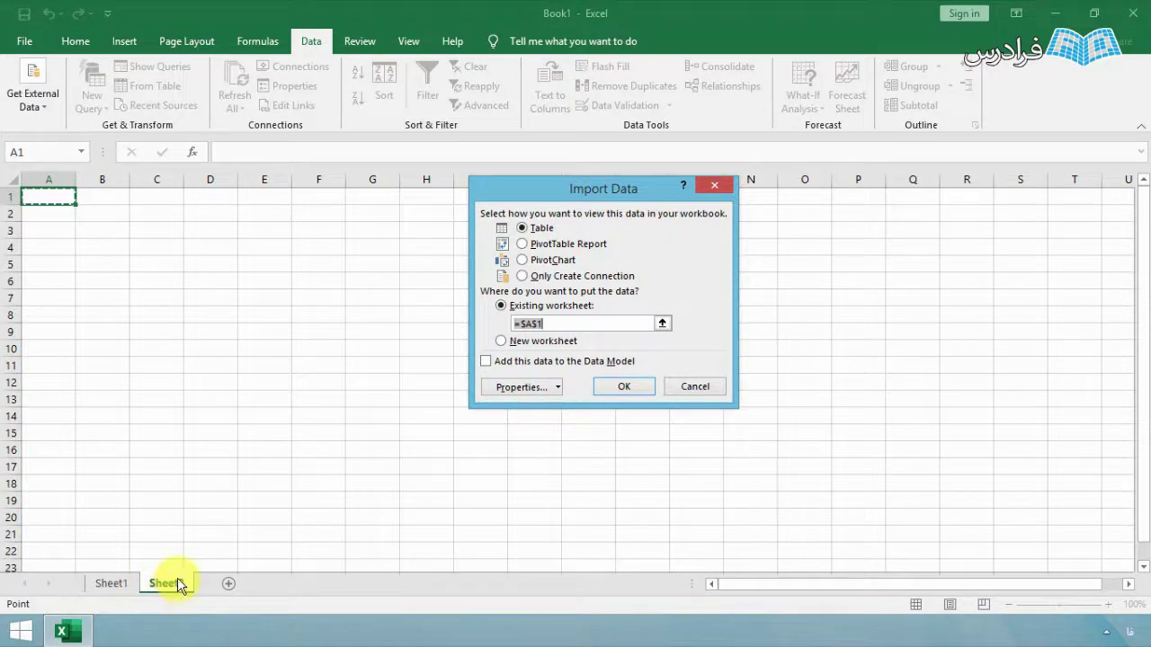
click(502, 343)
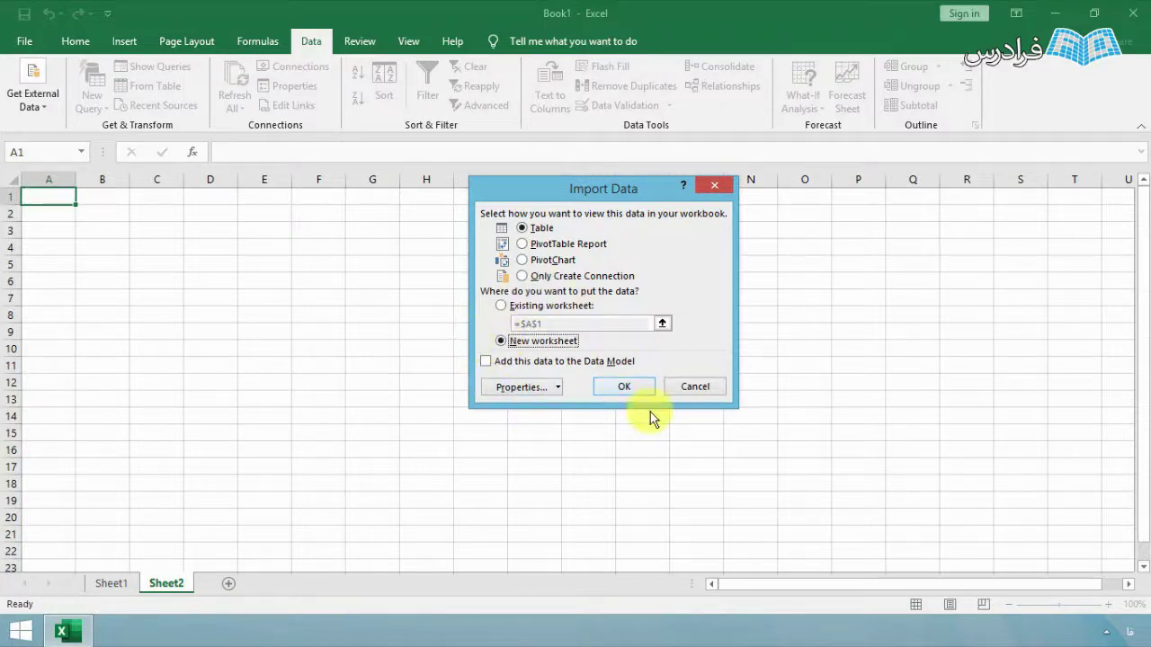
click(621, 387)
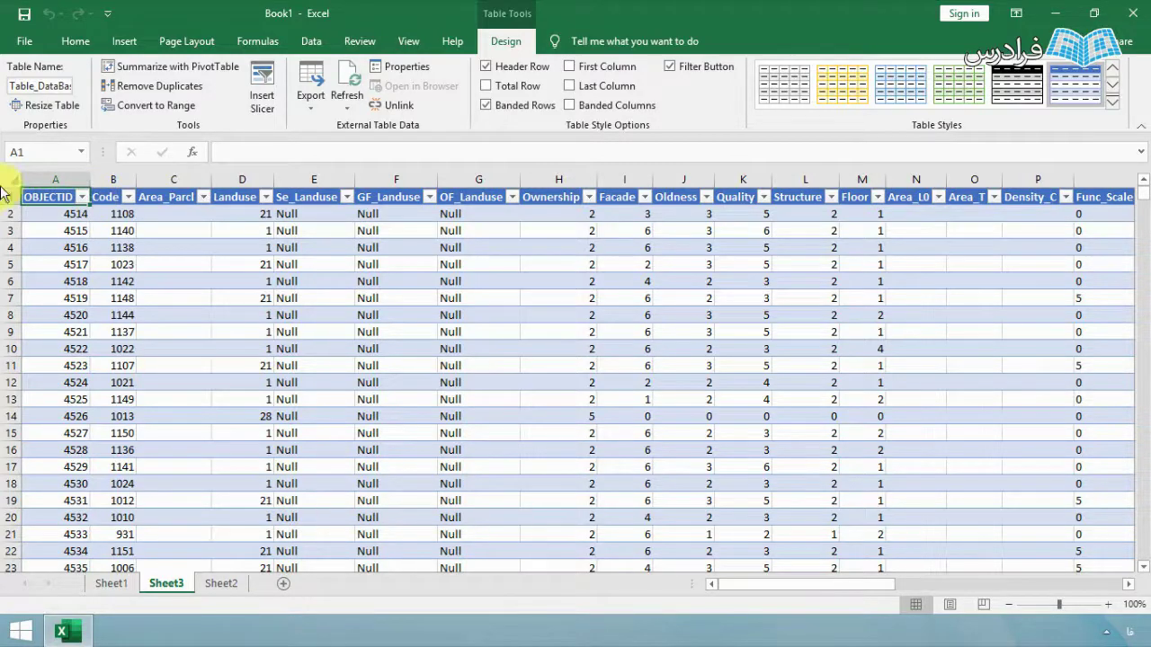
Examine the imported Parcel records on Sheet3 across all columns, including the text entries in the function column
click(221, 583)
click(166, 583)
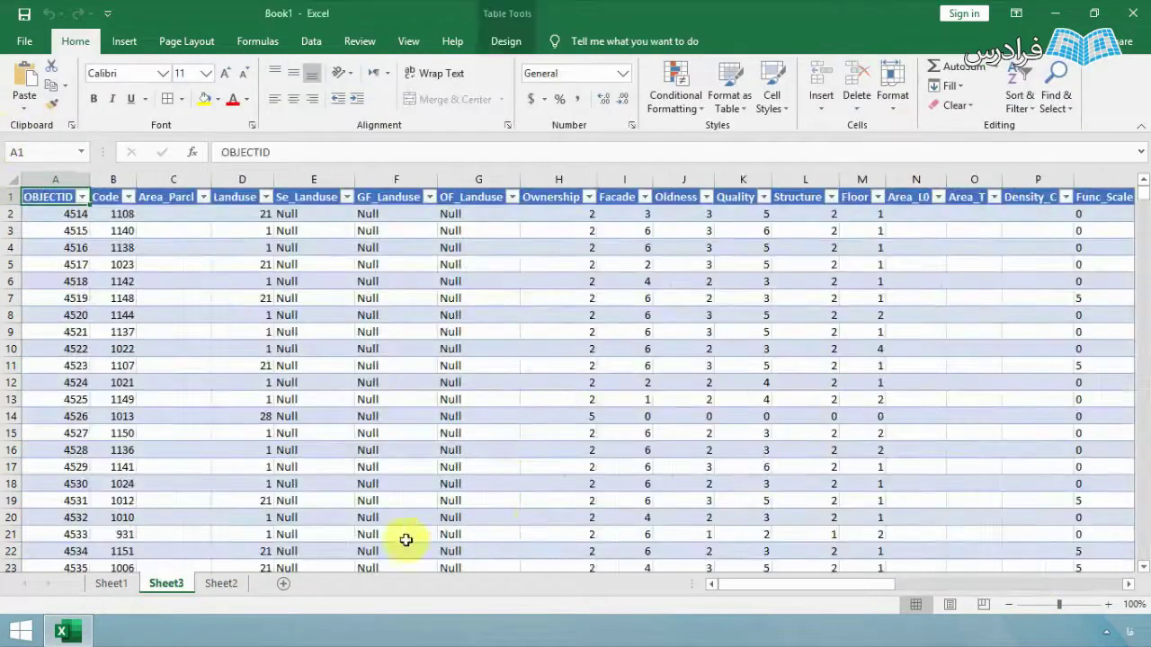
drag(754, 595, 1027, 593)
mouse_move(1143, 191)
mouse_down()
mouse_move(1144, 317)
mouse_move(1144, 185)
mouse_up()
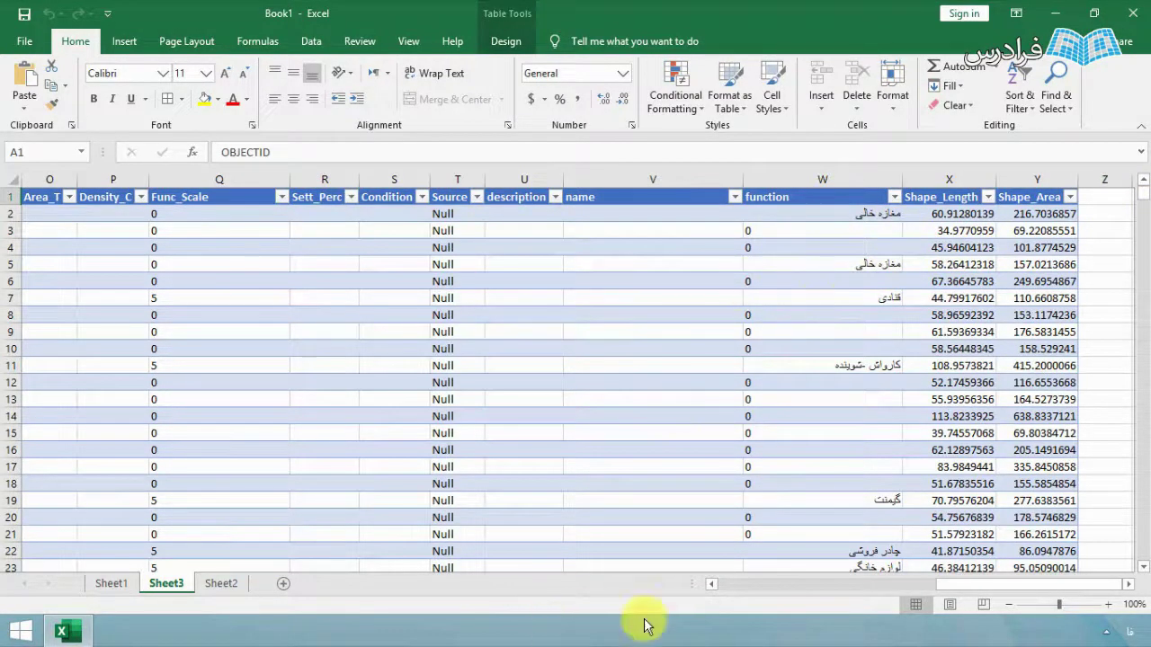
drag(999, 585, 575, 580)
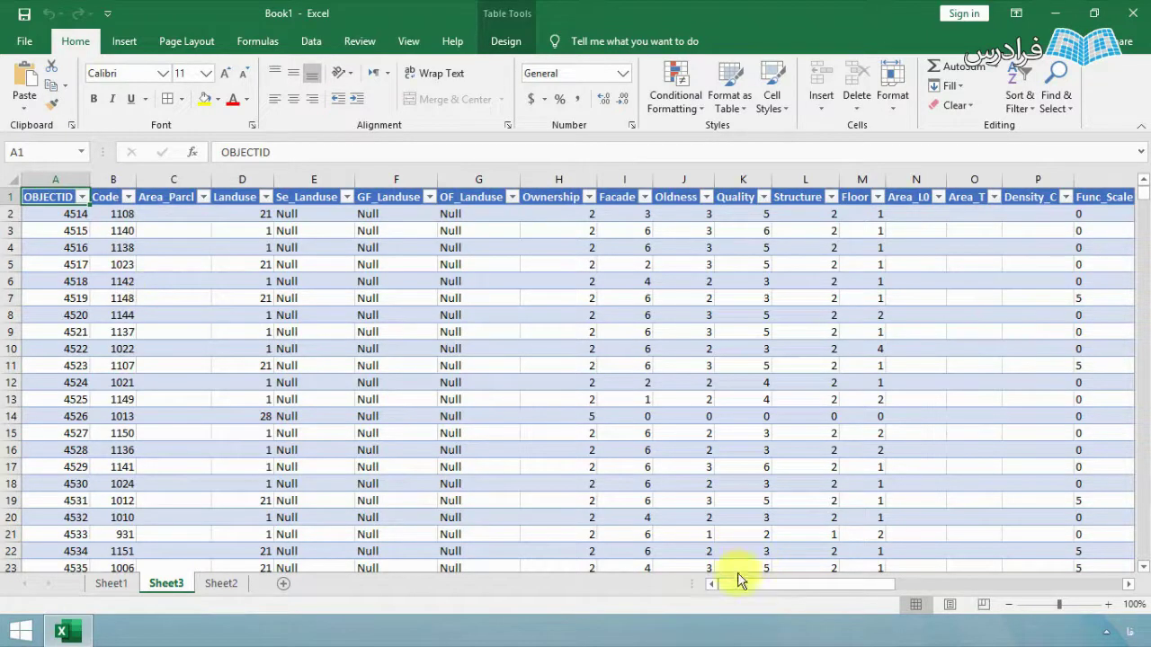
drag(732, 586, 975, 590)
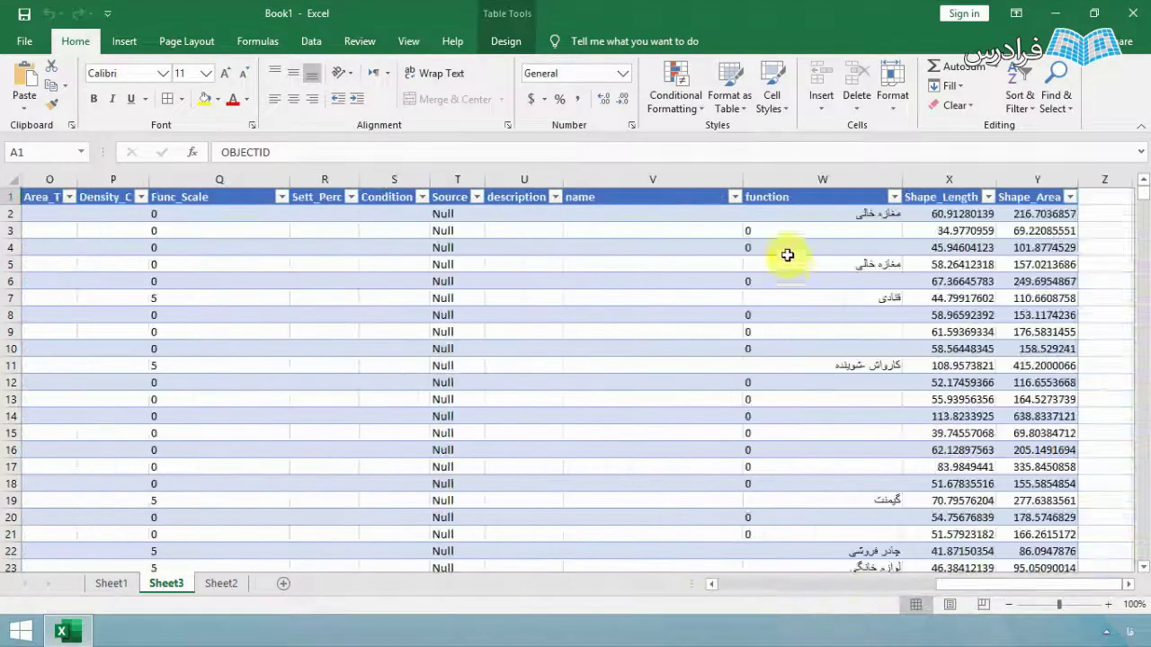
click(796, 218)
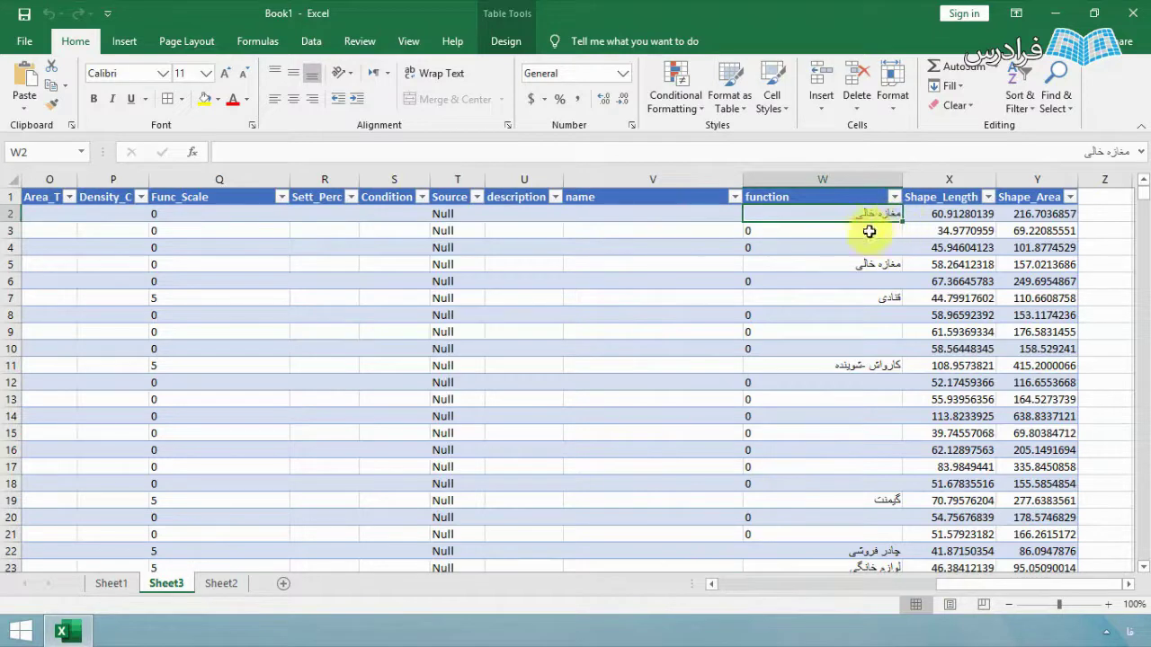
click(877, 300)
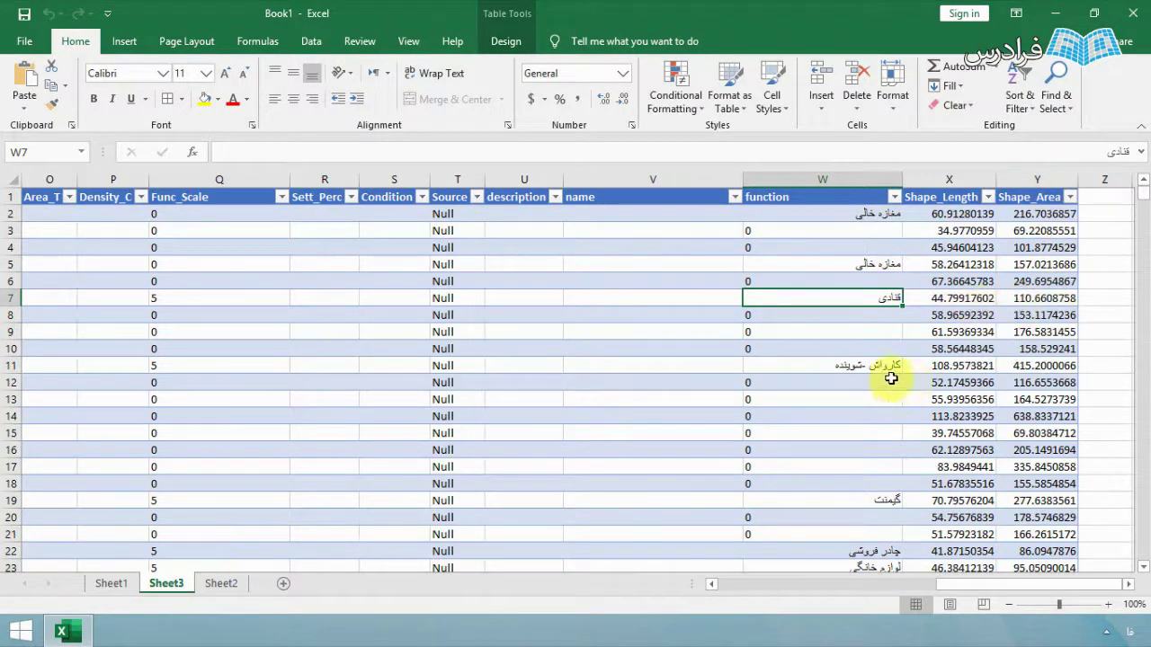
drag(964, 584, 673, 594)
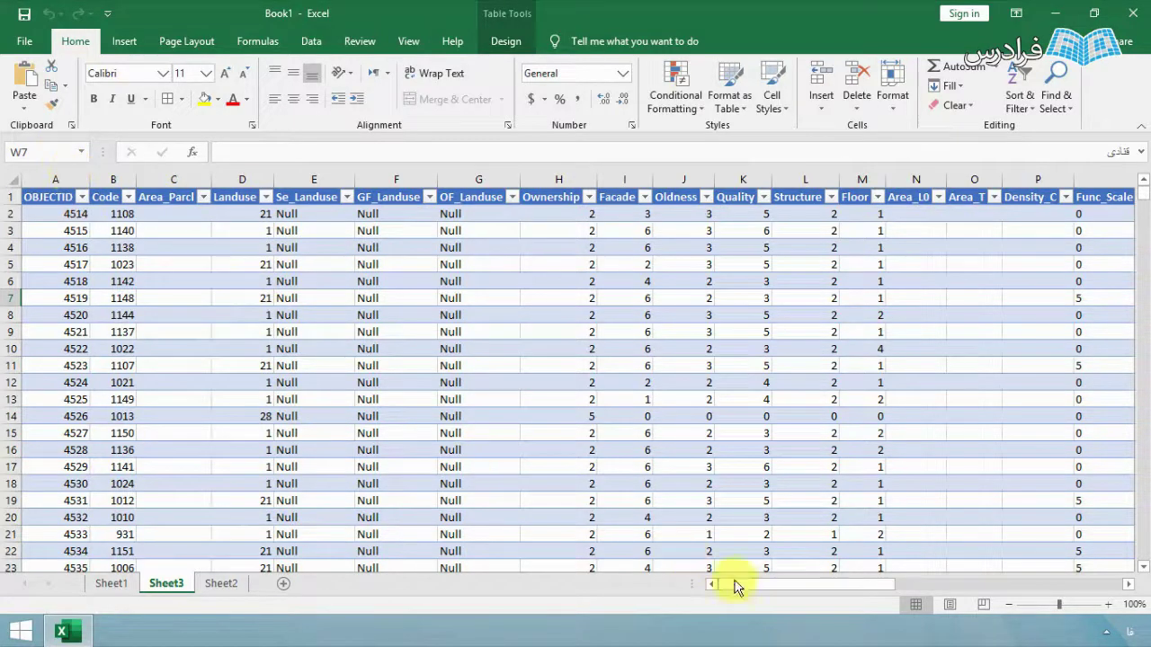
drag(754, 593, 674, 567)
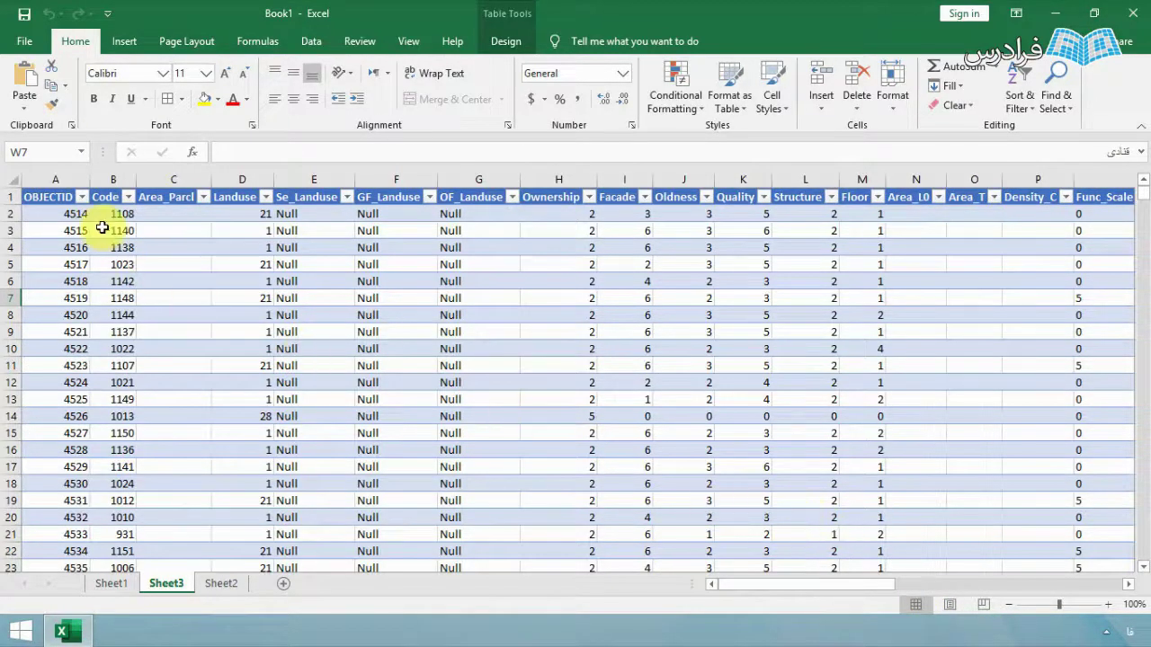
Switch to the empty Sheet2 and start importing external data from a text file
click(310, 42)
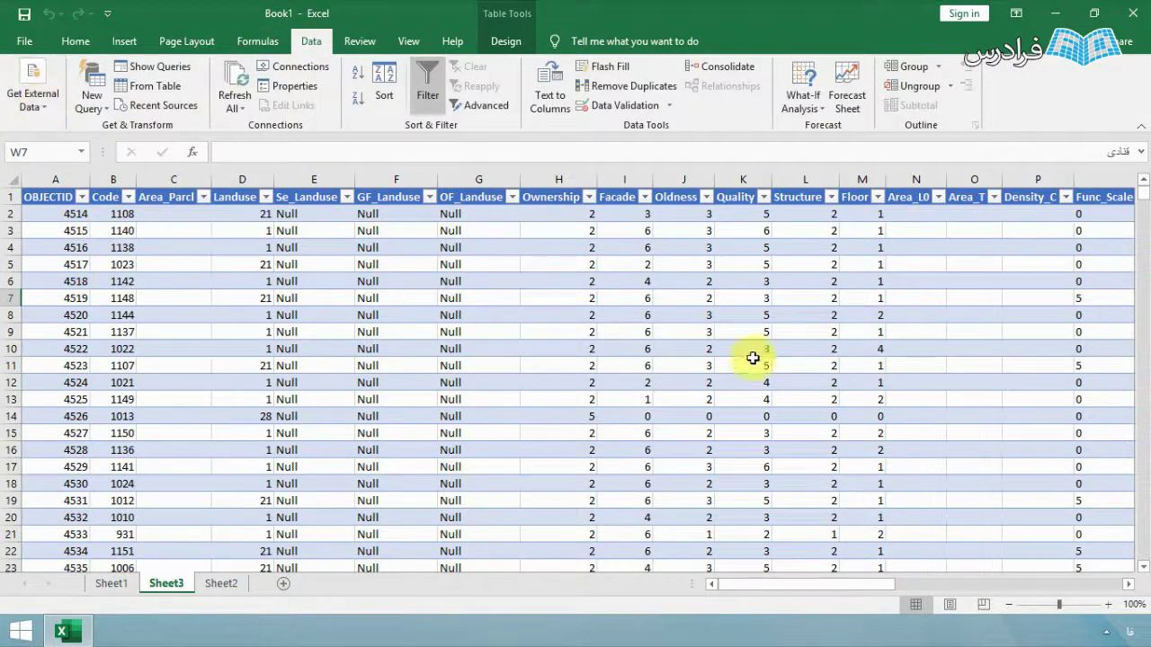
click(45, 113)
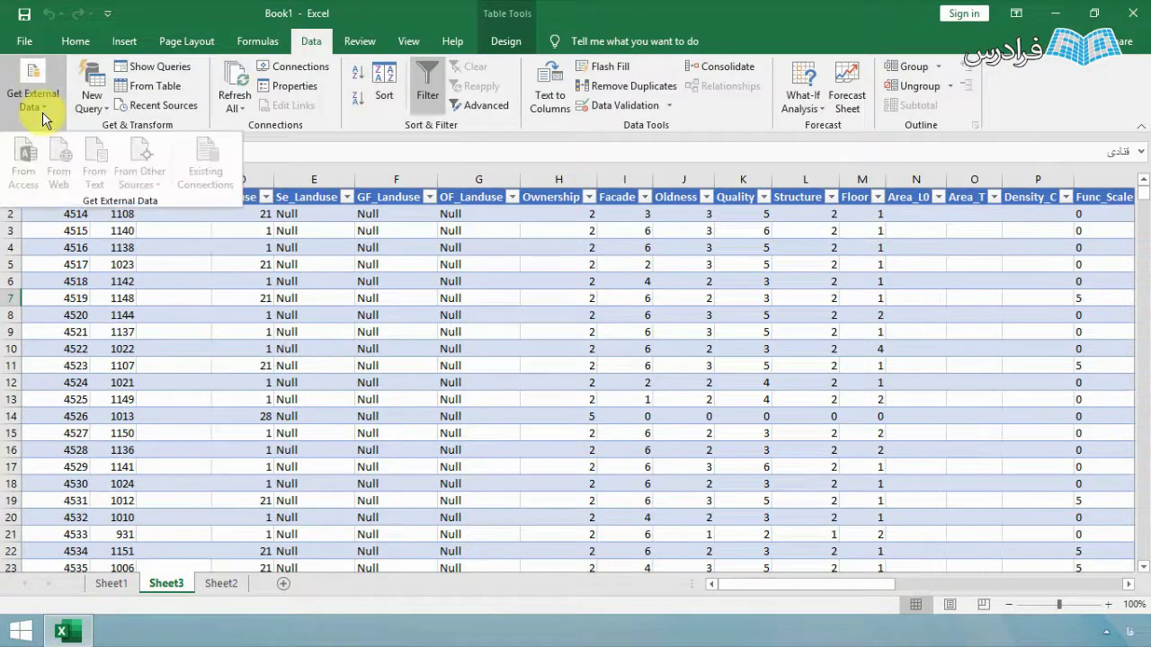
click(232, 593)
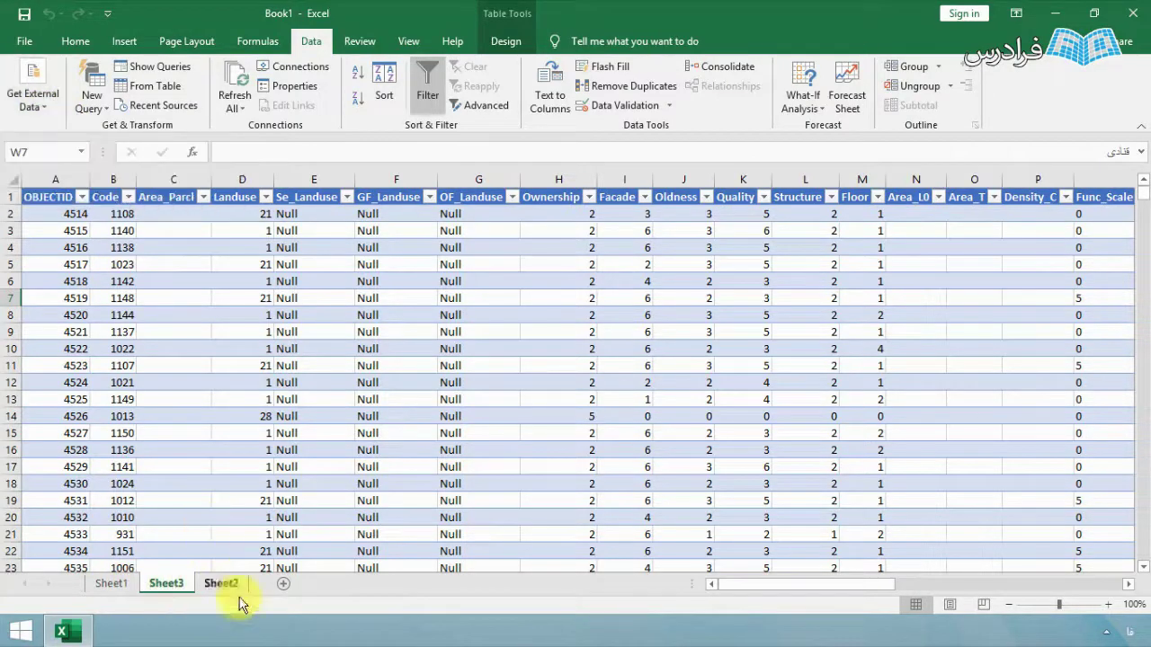
click(224, 585)
click(45, 108)
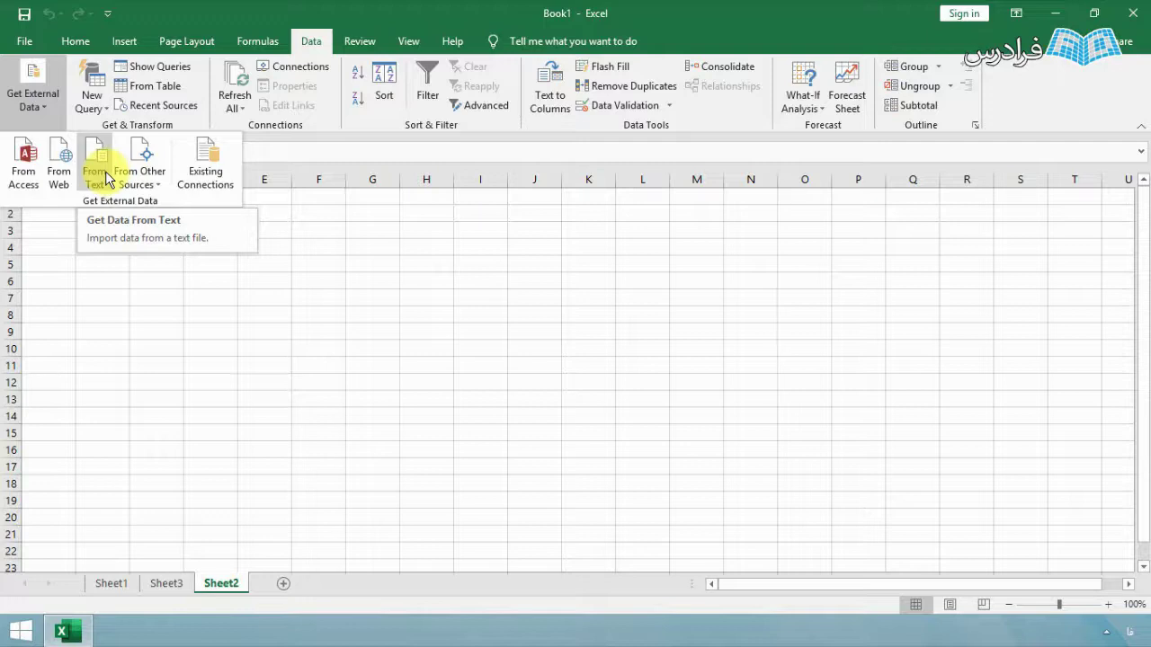
click(106, 177)
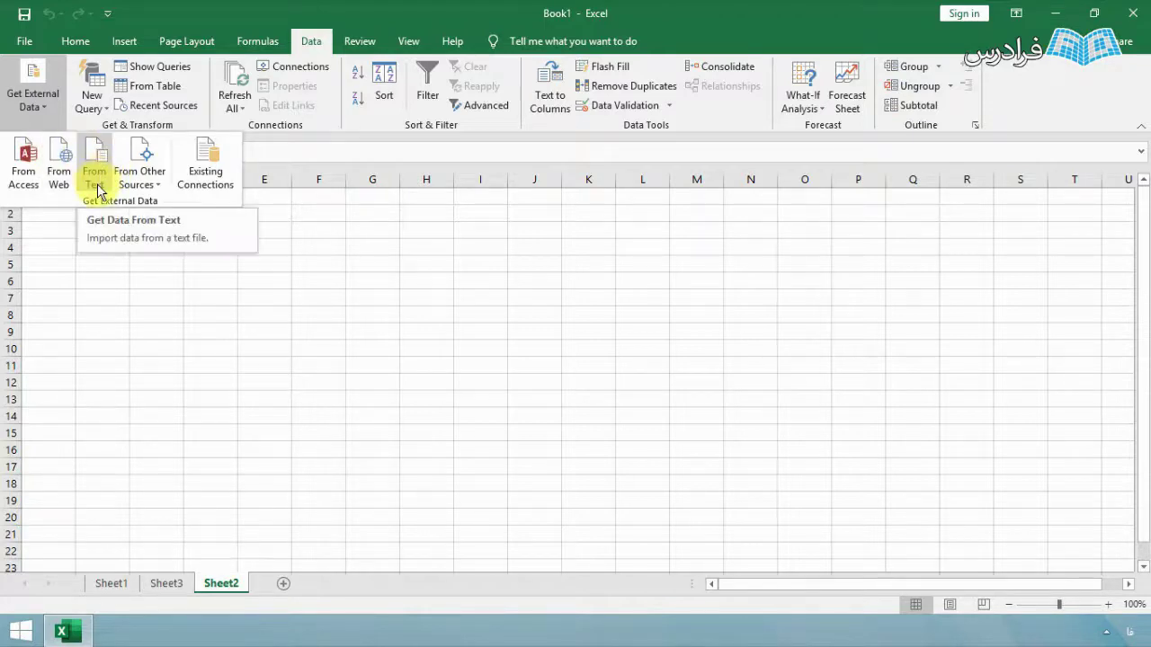
click(97, 185)
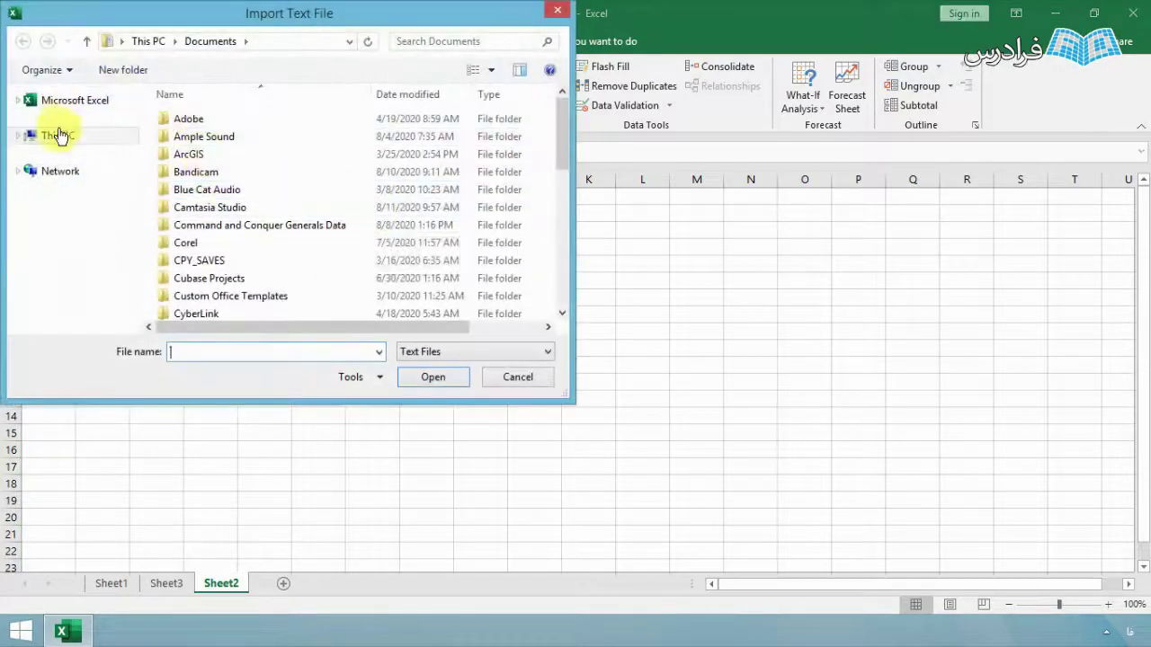
Open the Export_Output.txt-Pop file from Desktop > Excel > Project > 1-Chapter One > DataBase-GIS for the text import
click(57, 134)
double_click(224, 134)
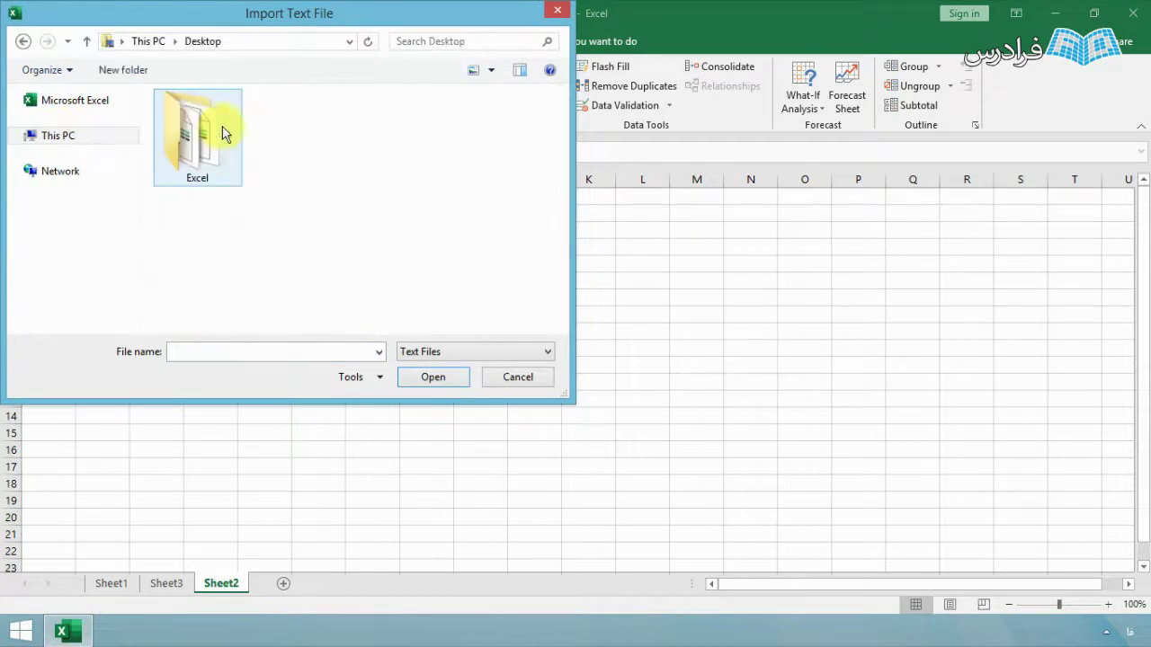
double_click(225, 135)
double_click(206, 140)
double_click(210, 120)
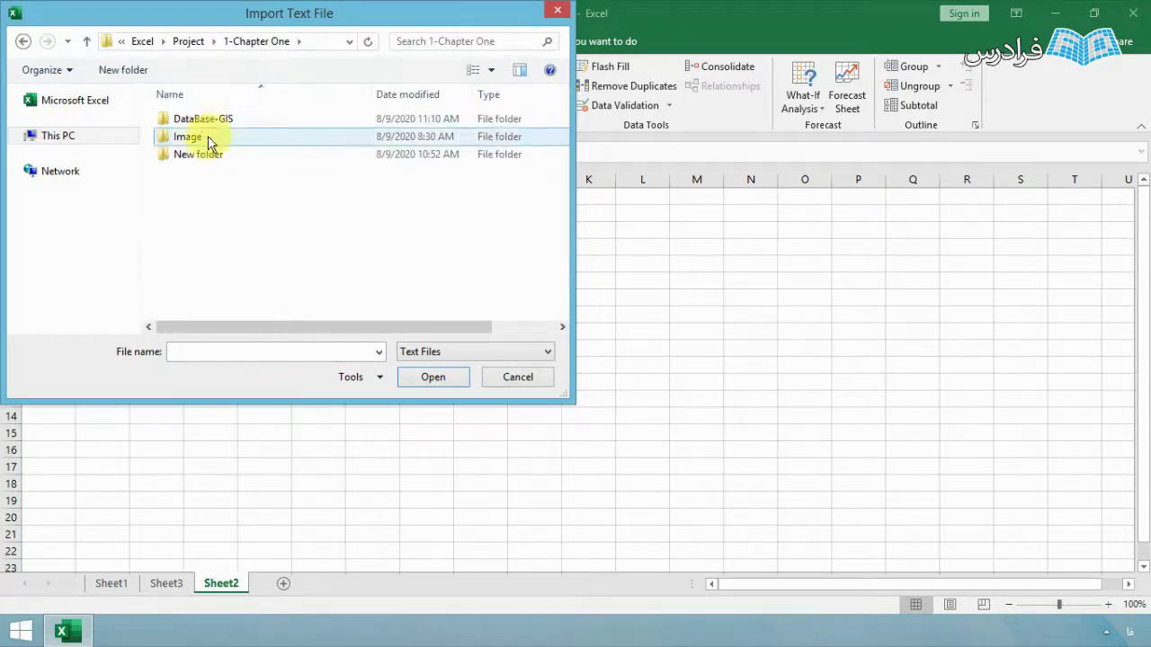
double_click(212, 120)
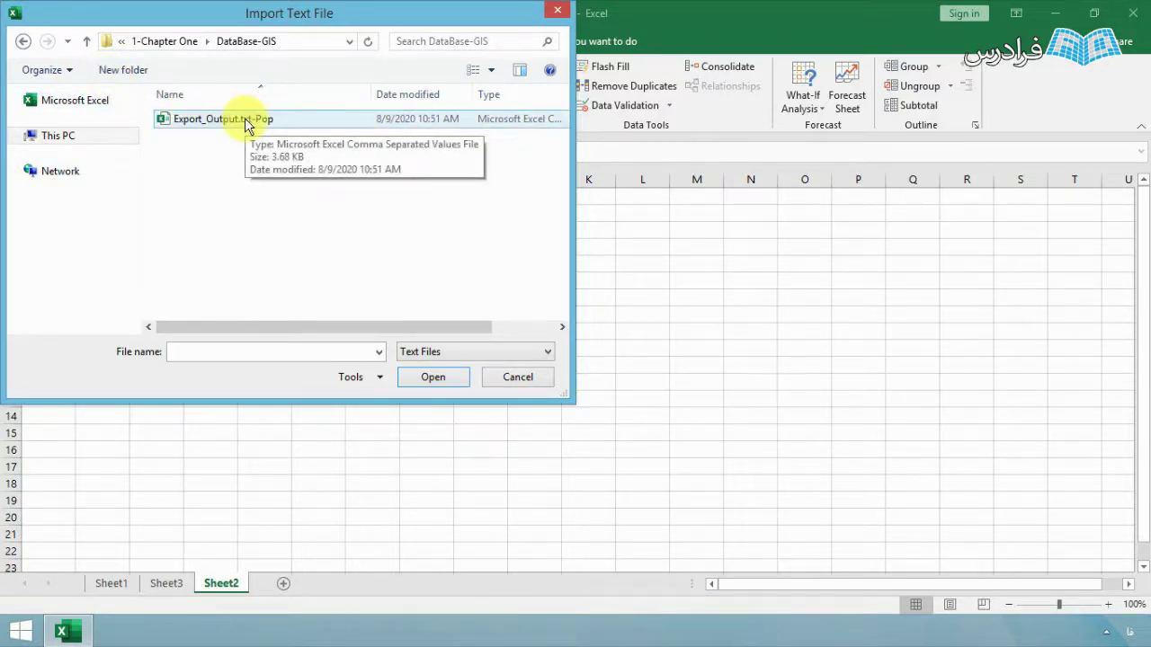
click(204, 120)
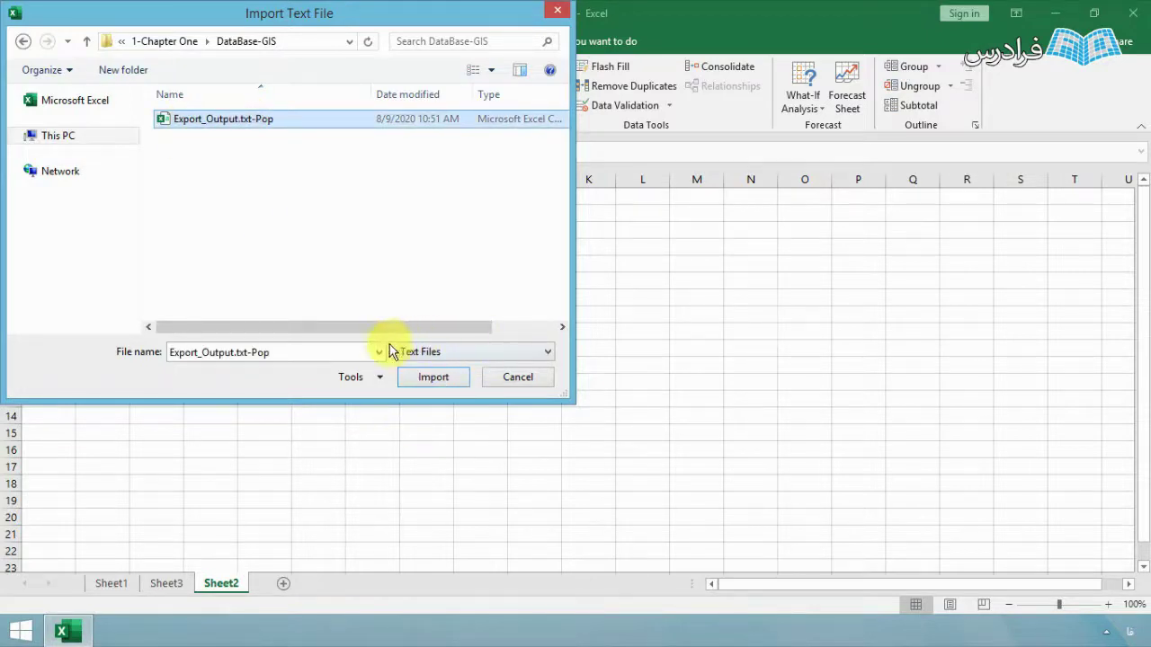
double_click(272, 120)
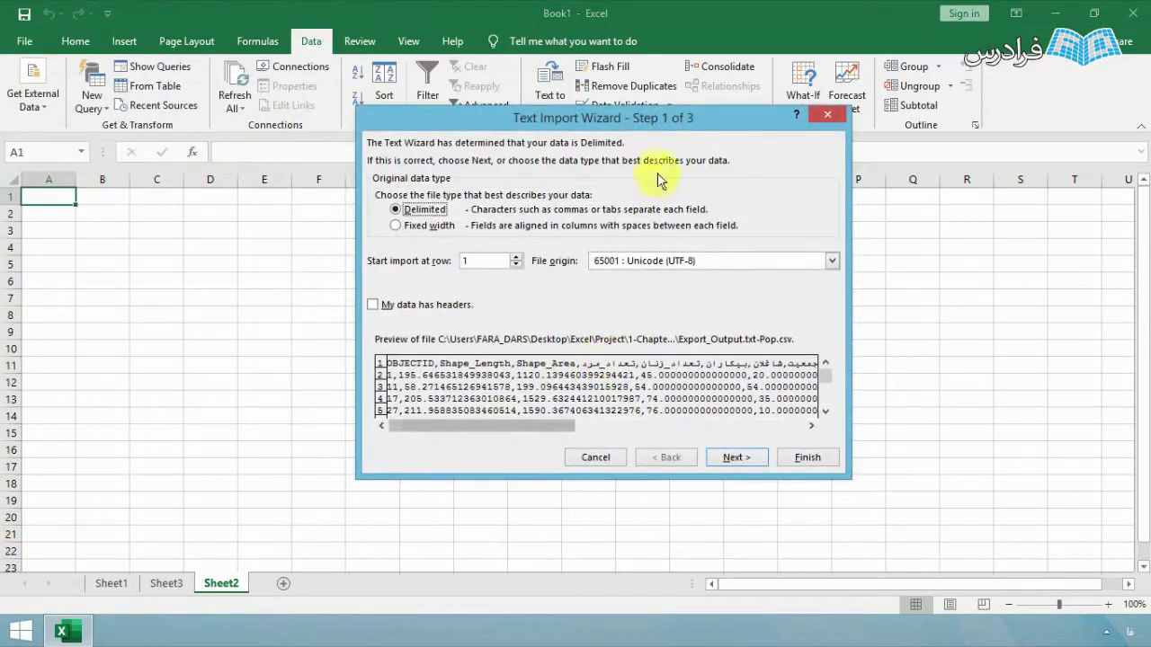
Keep the file type as Delimited and enable Comma as a delimiter alongside Tab in the Text Import Wizard
drag(609, 129, 690, 140)
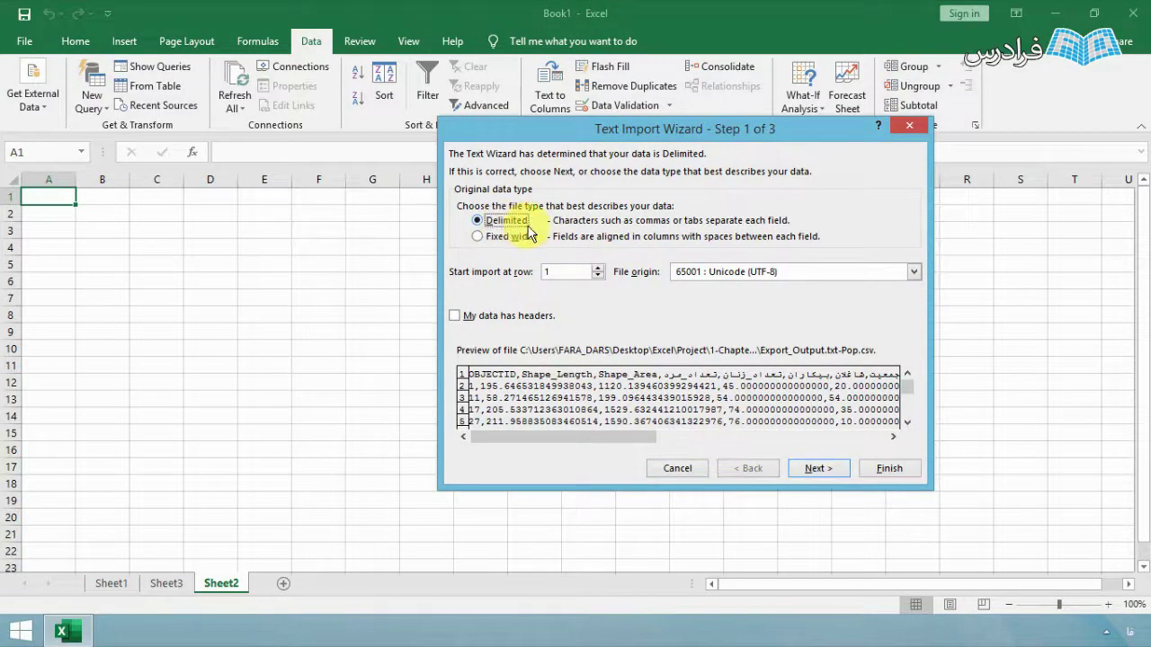
click(807, 470)
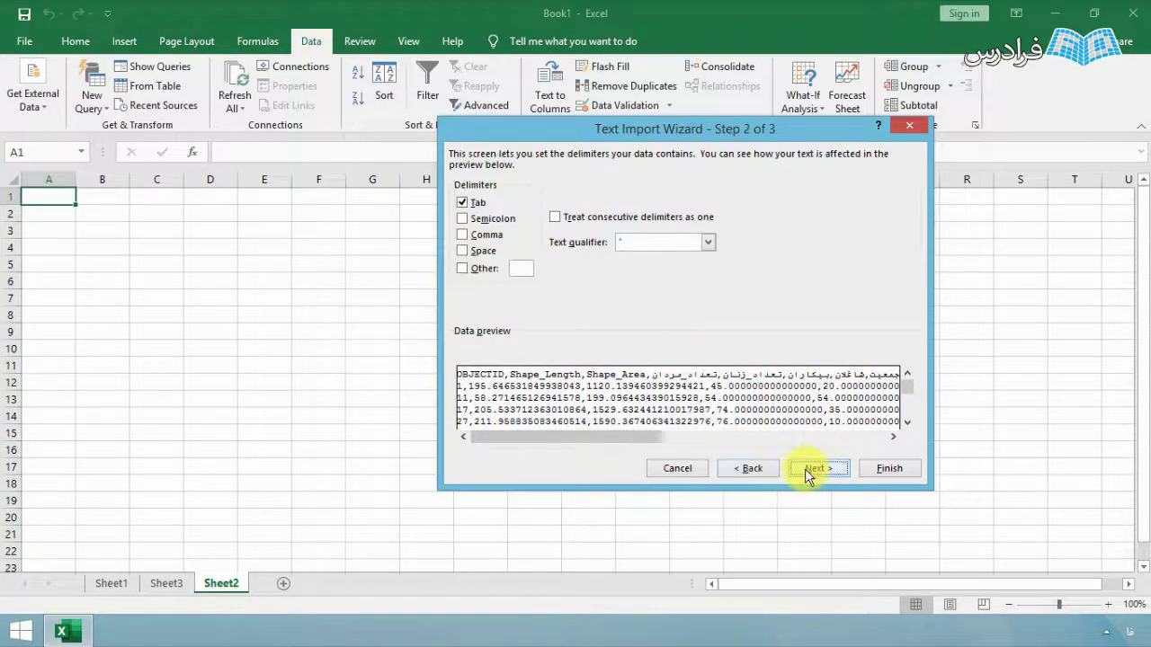
click(463, 205)
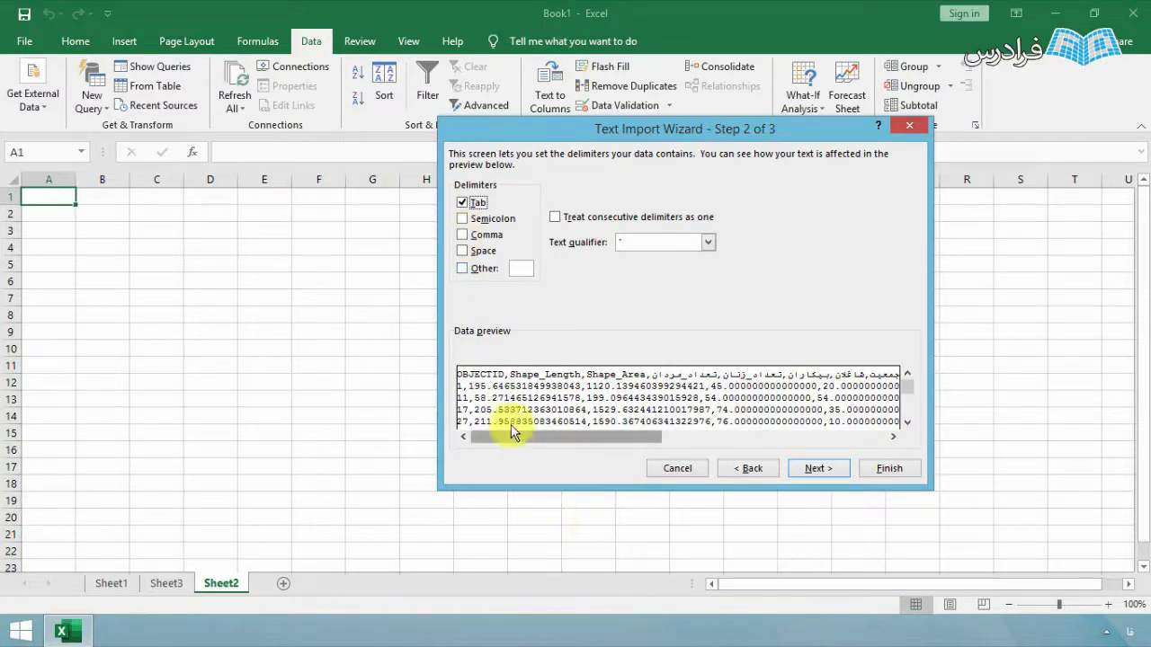
click(462, 235)
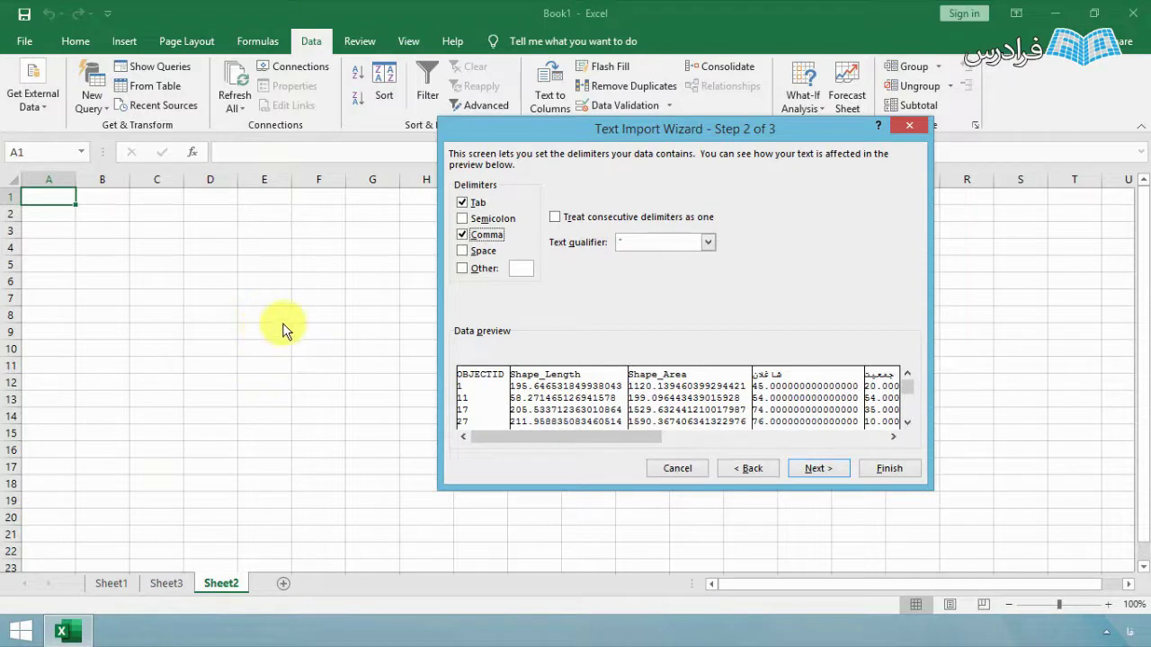
Try a comma as a custom Other delimiter in place of the Comma option, and restore the Comma option for the text import
click(464, 238)
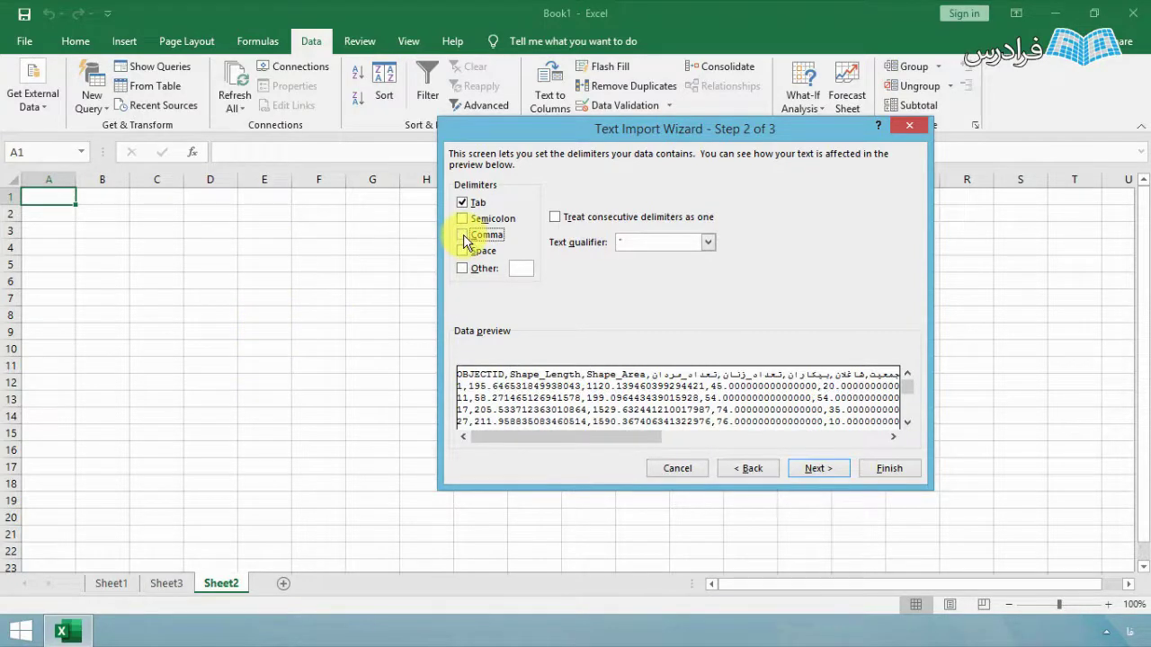
click(464, 254)
click(464, 255)
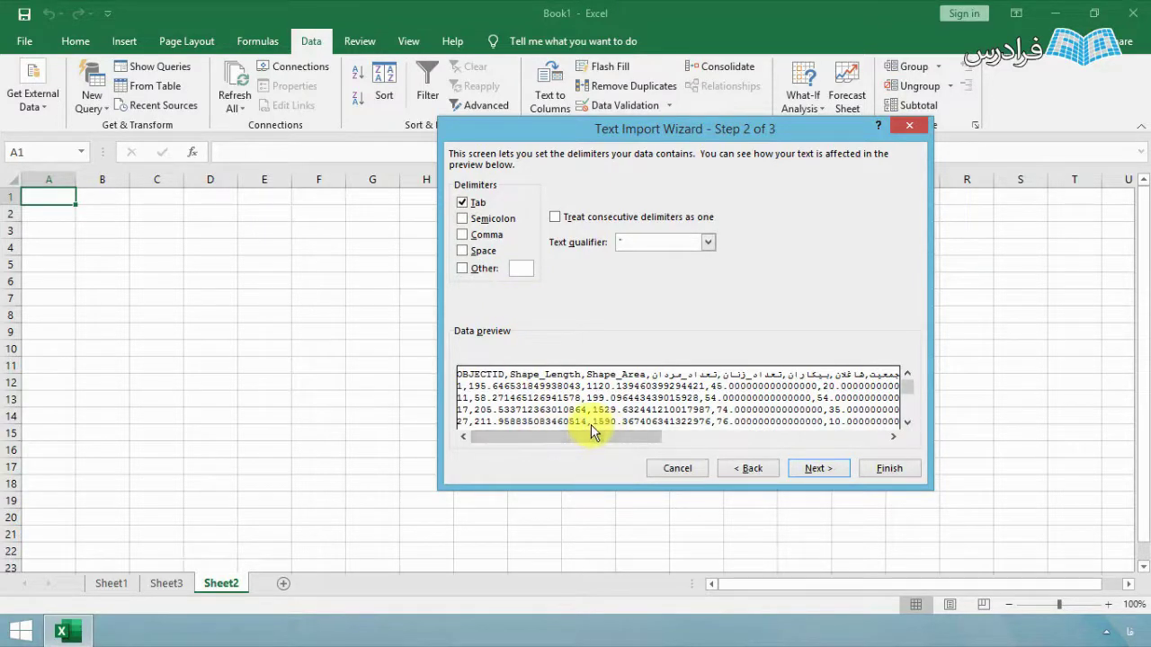
text(/)
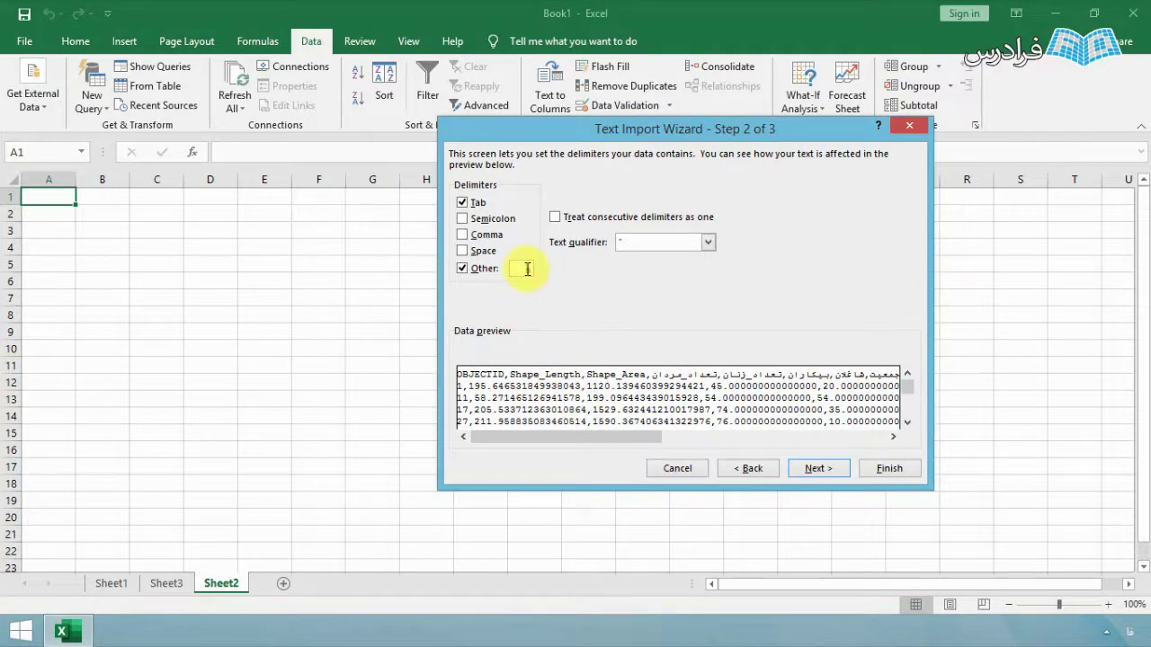
text(,)
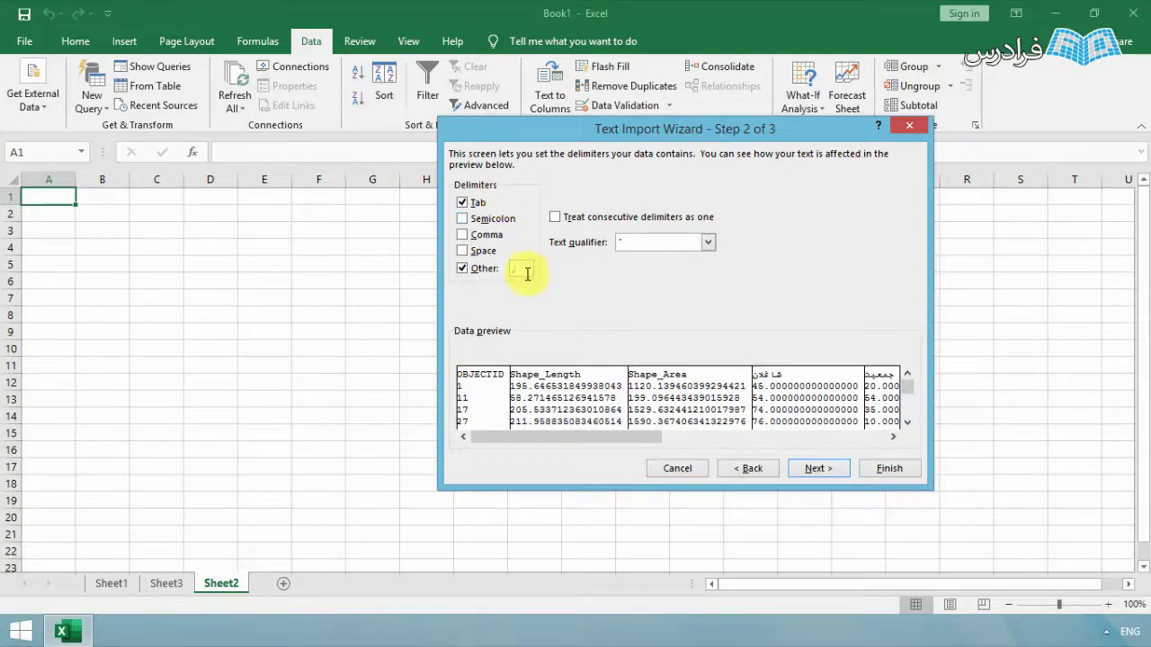
key(BackSpace)
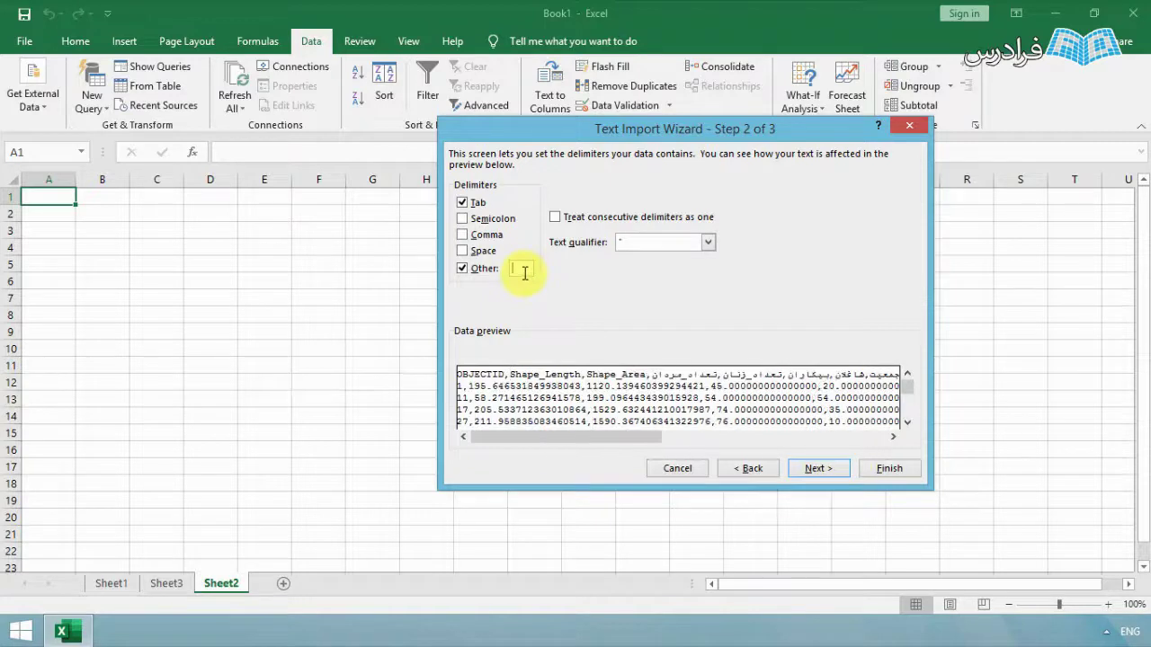
click(462, 268)
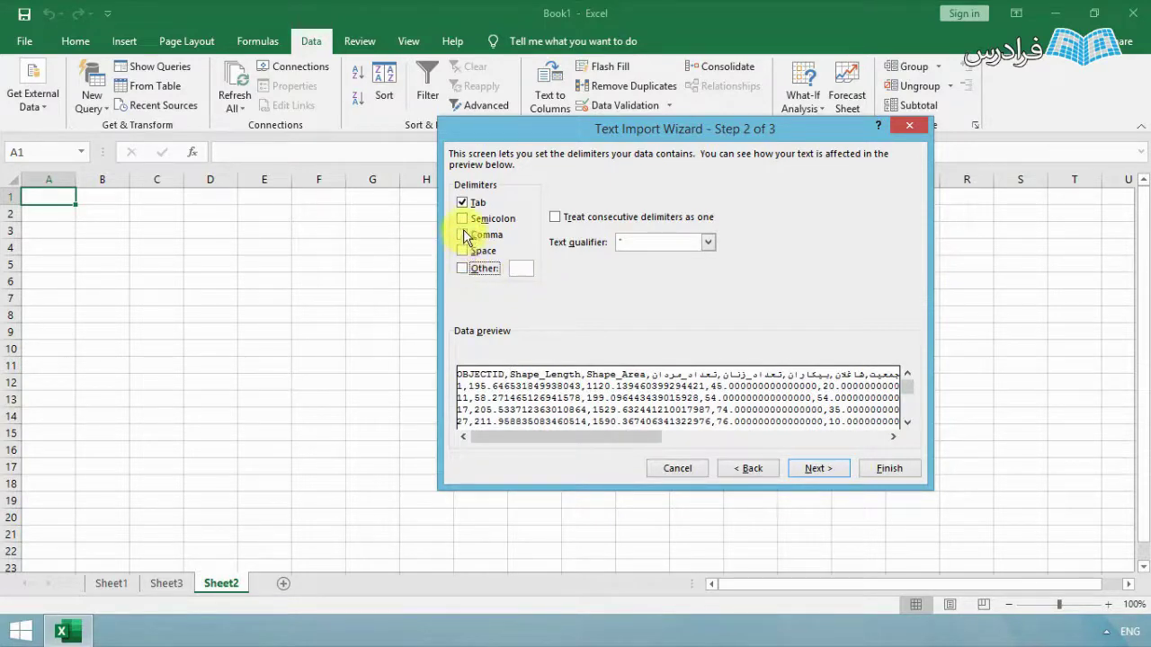
click(464, 236)
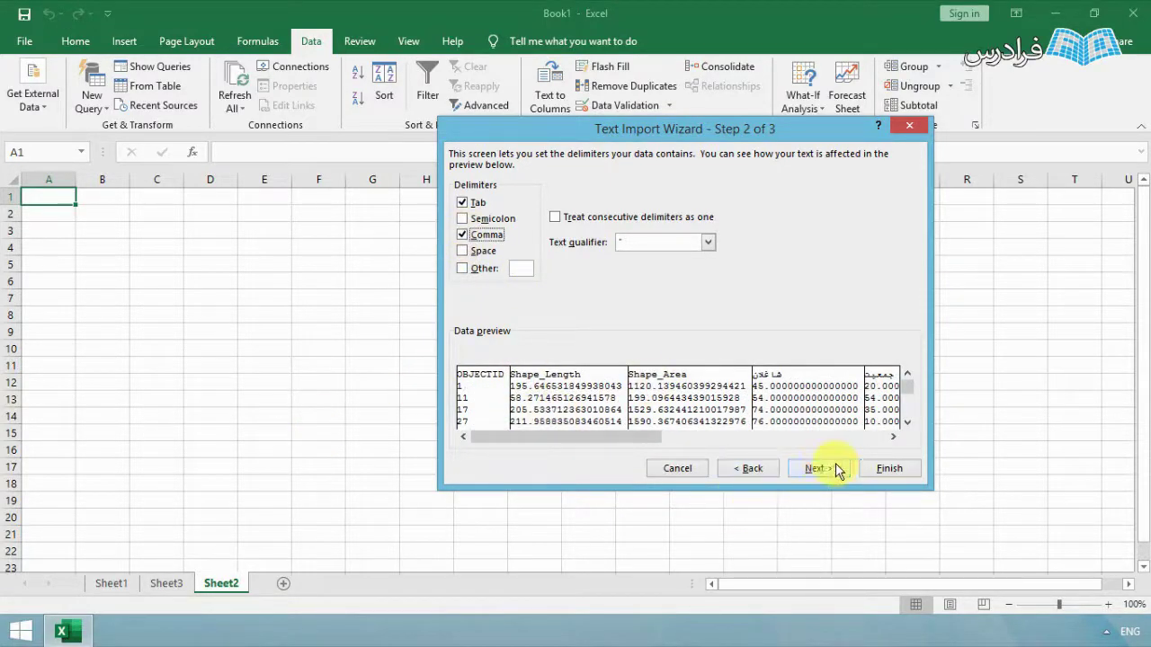
Finish the Text Import Wizard and place the data in the existing worksheet at =$A$1
click(887, 470)
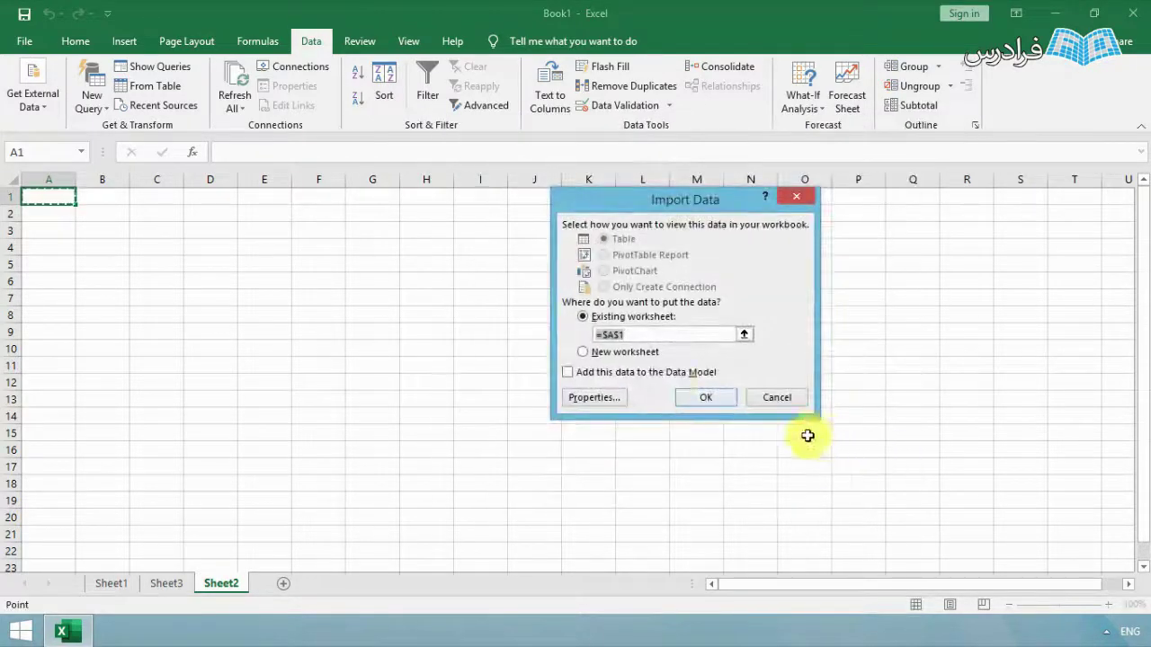
drag(651, 204, 533, 270)
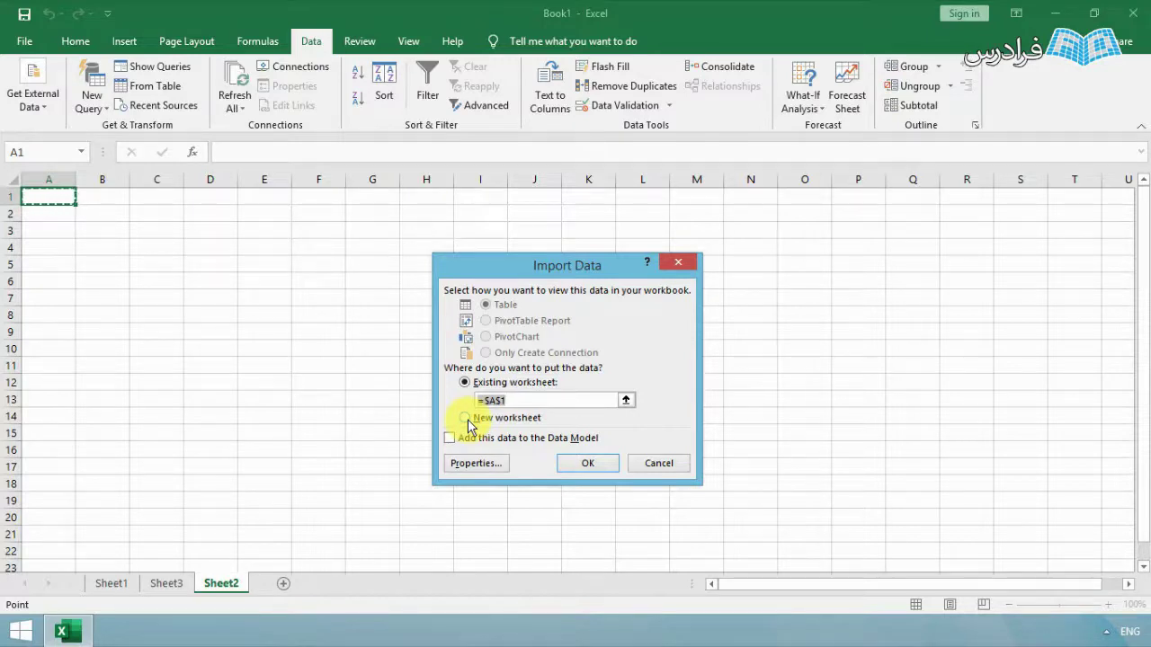
click(590, 461)
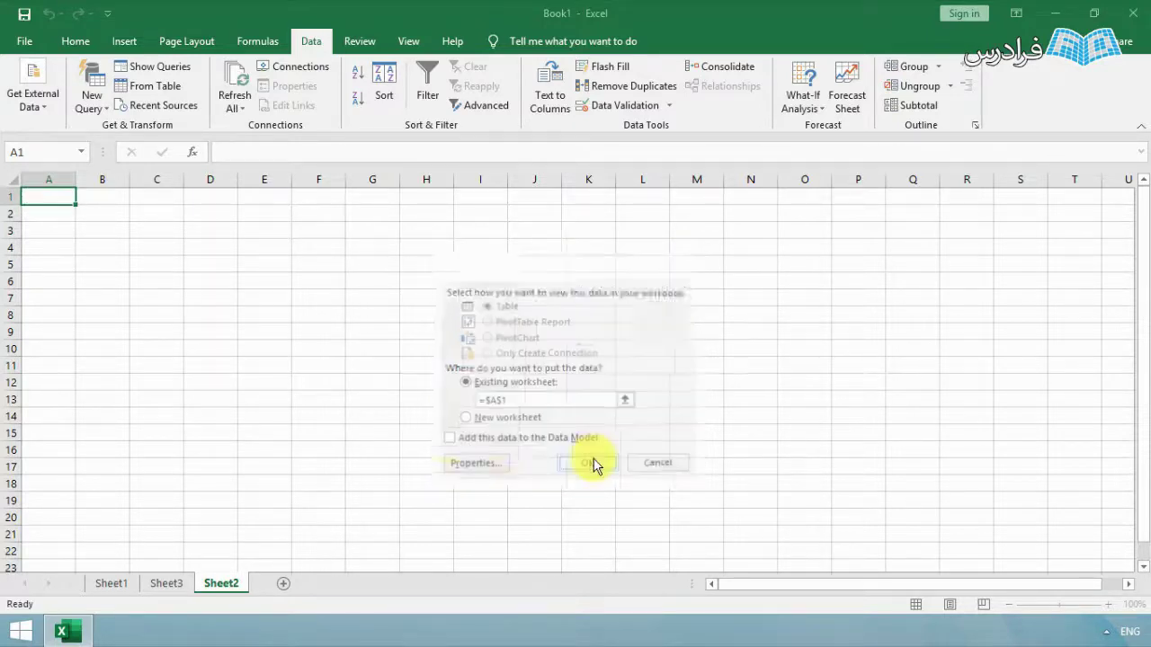
Examine the imported records on Sheet2, including the population columns for men and women
scroll(477, 341, down, 6)
scroll(475, 346, up, 6)
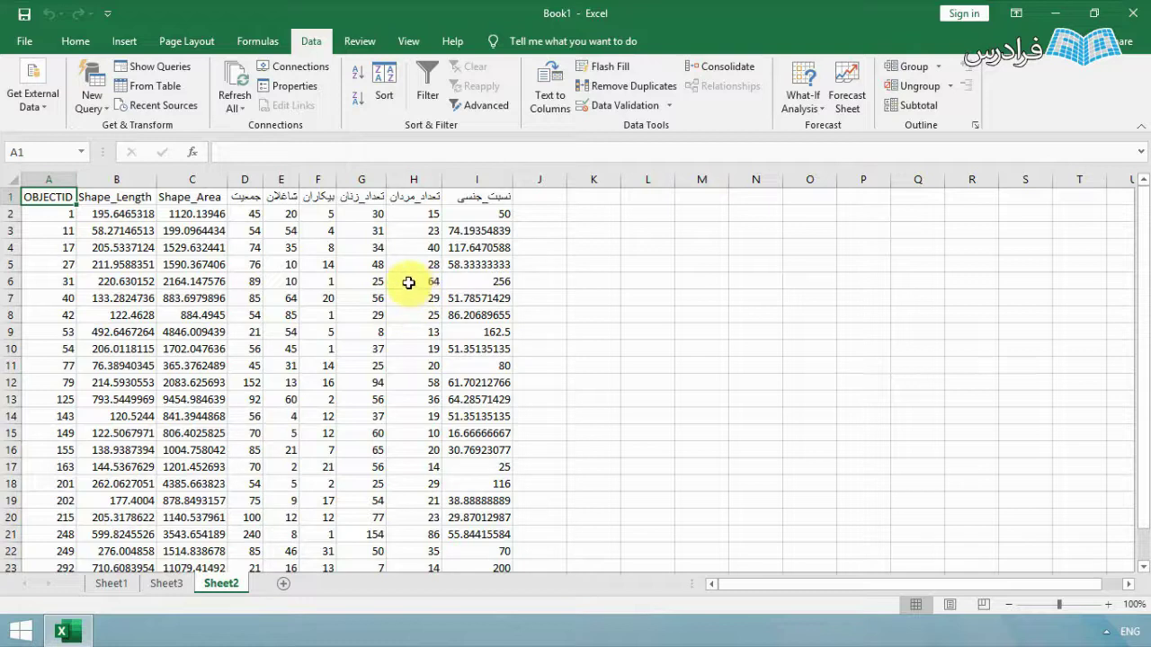
click(415, 285)
click(407, 300)
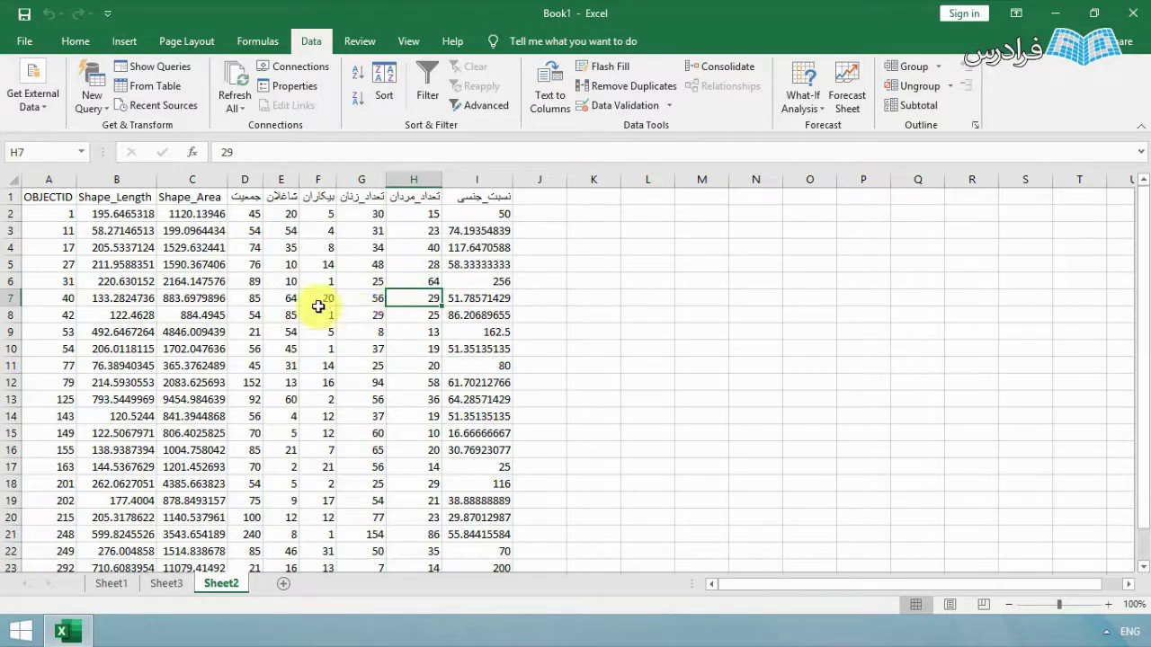
click(365, 297)
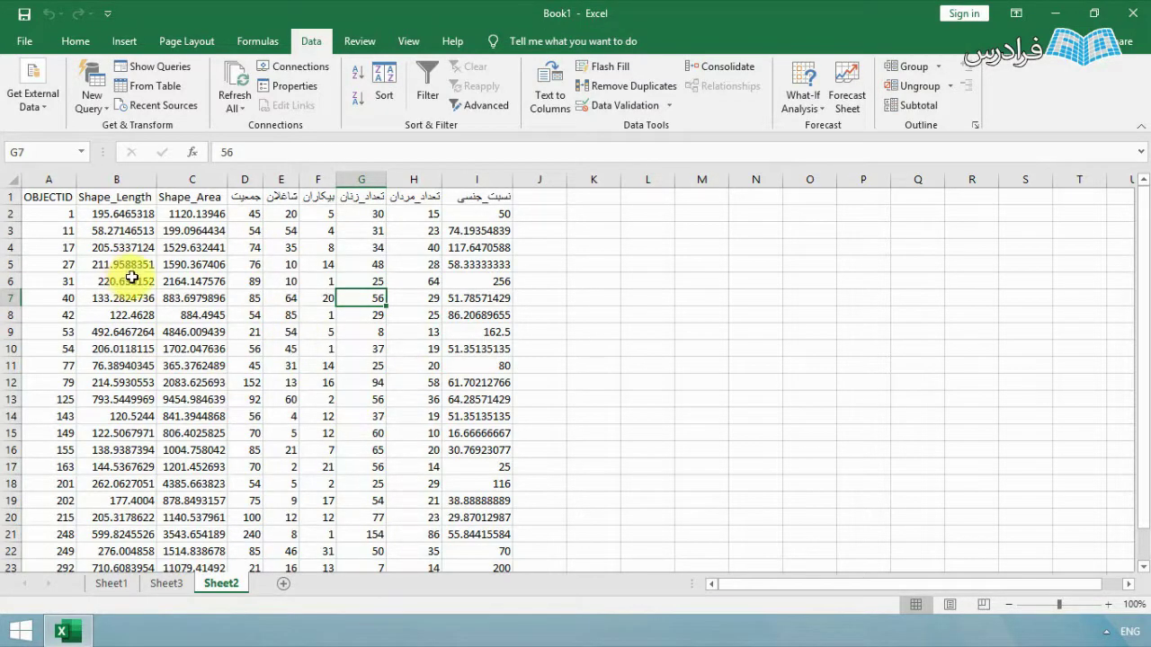
scroll(386, 390, down, 1)
scroll(118, 191, up, 1)
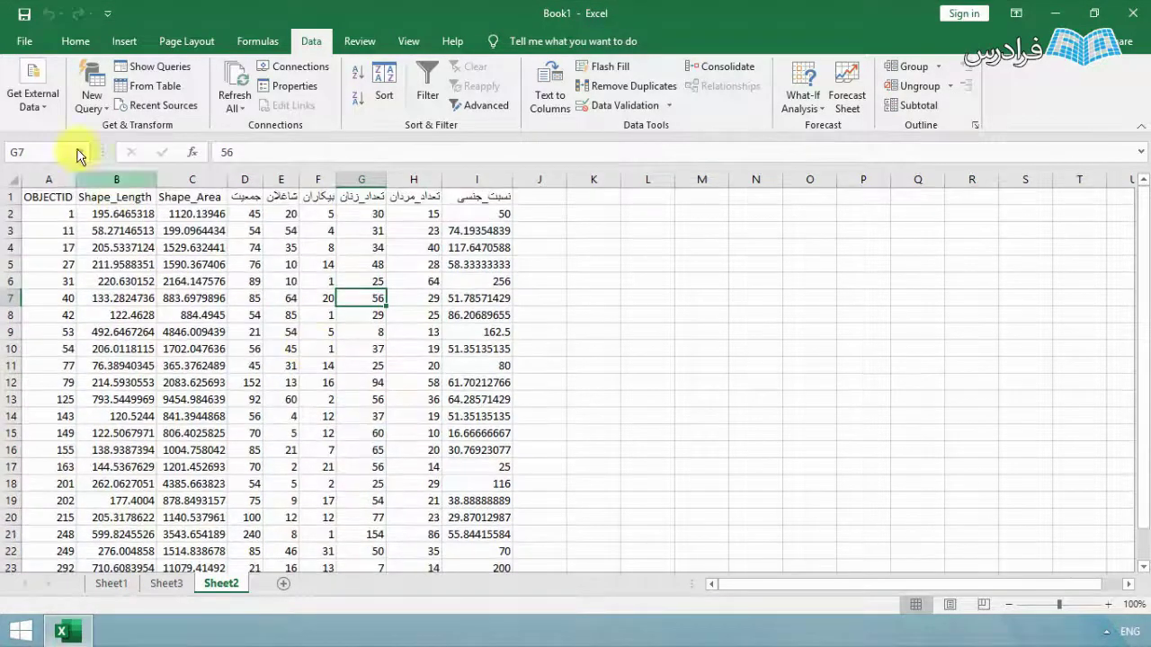
click(27, 99)
click(27, 98)
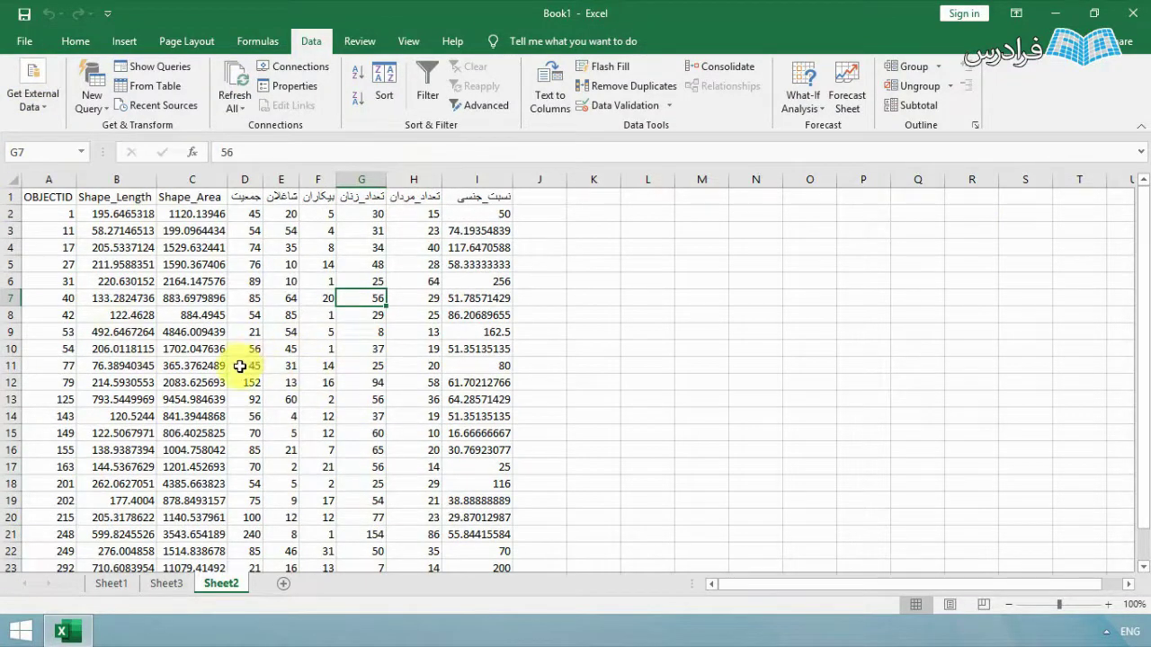
click(32, 97)
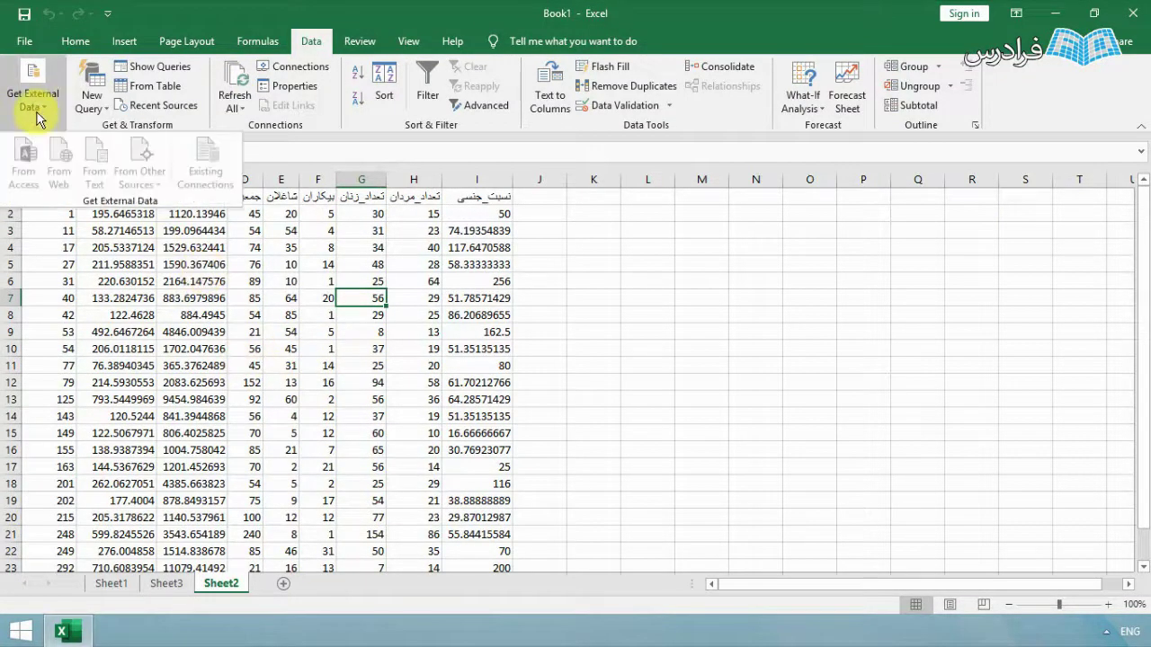
click(414, 254)
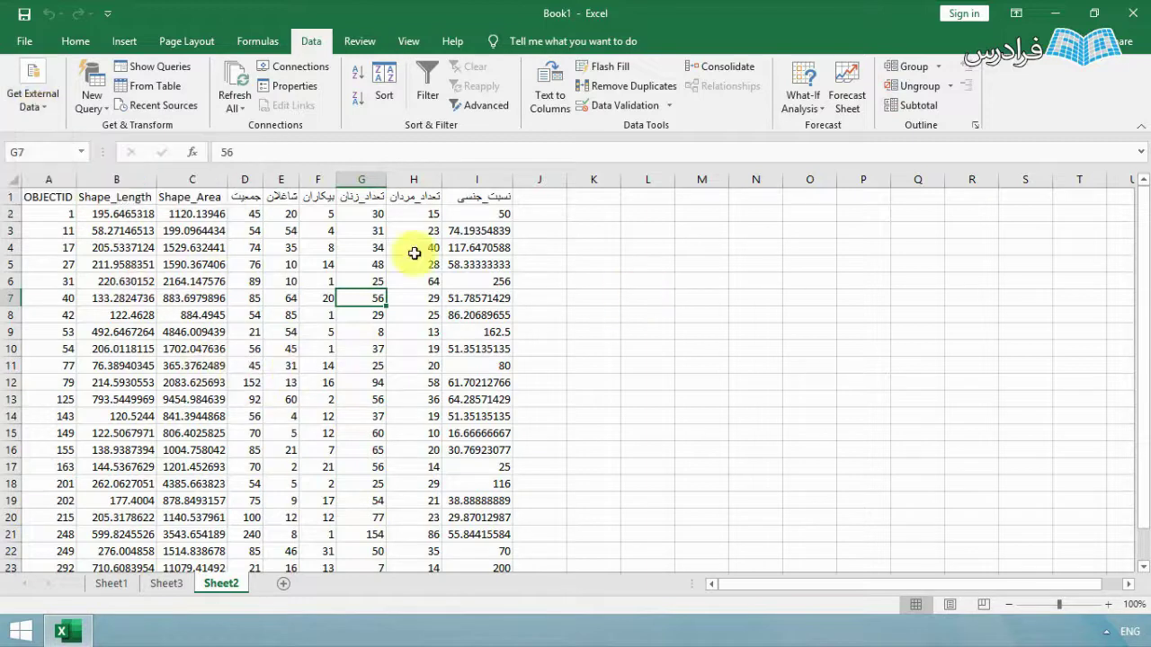
click(32, 97)
click(393, 266)
click(504, 264)
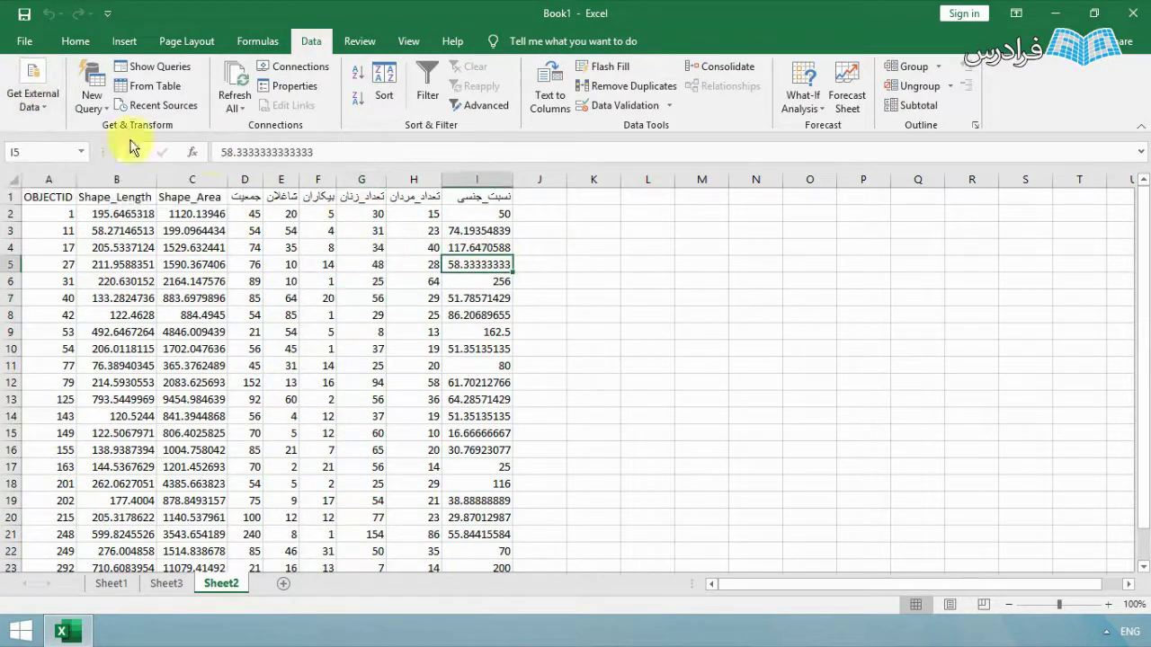
click(33, 97)
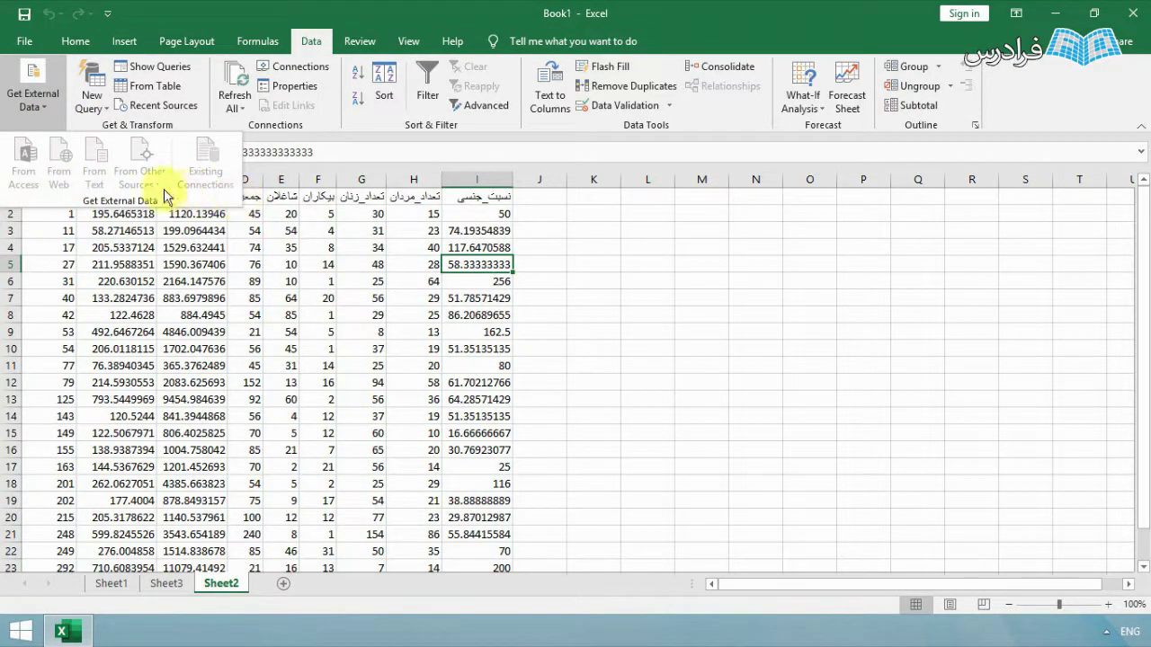
click(567, 356)
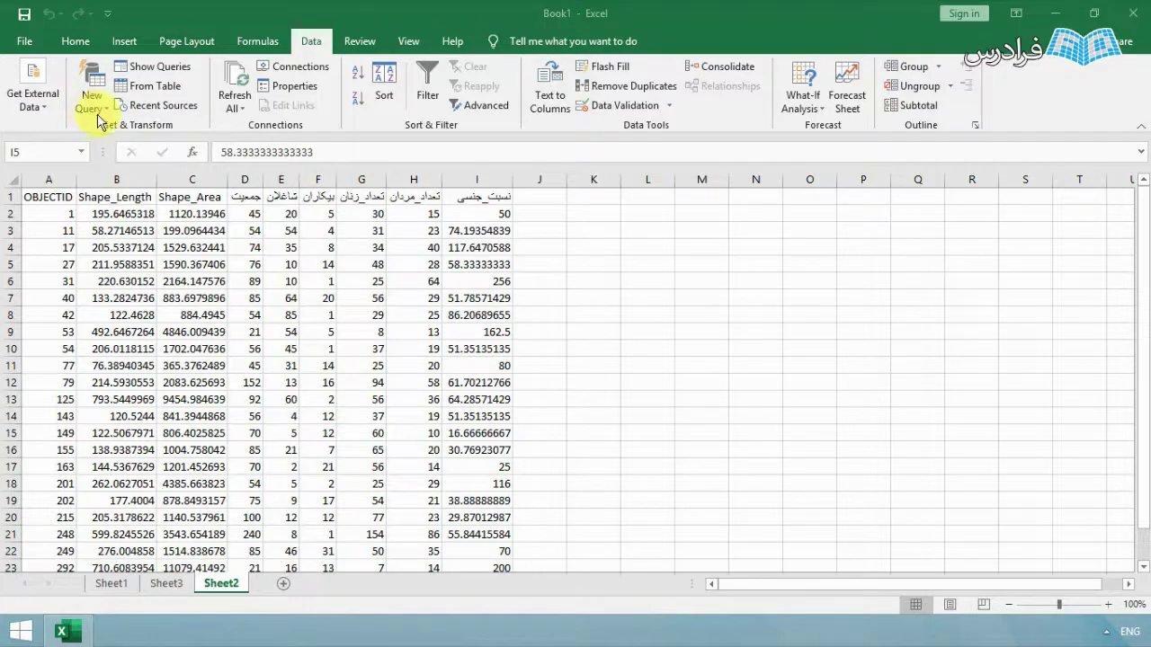
Start a new query from an Excel workbook and open اطلاعات (خانوار) سرشماری نفوس و مسکن 1390 به تفکیک منطقه، ناحیه و محله from the Project folder
click(99, 115)
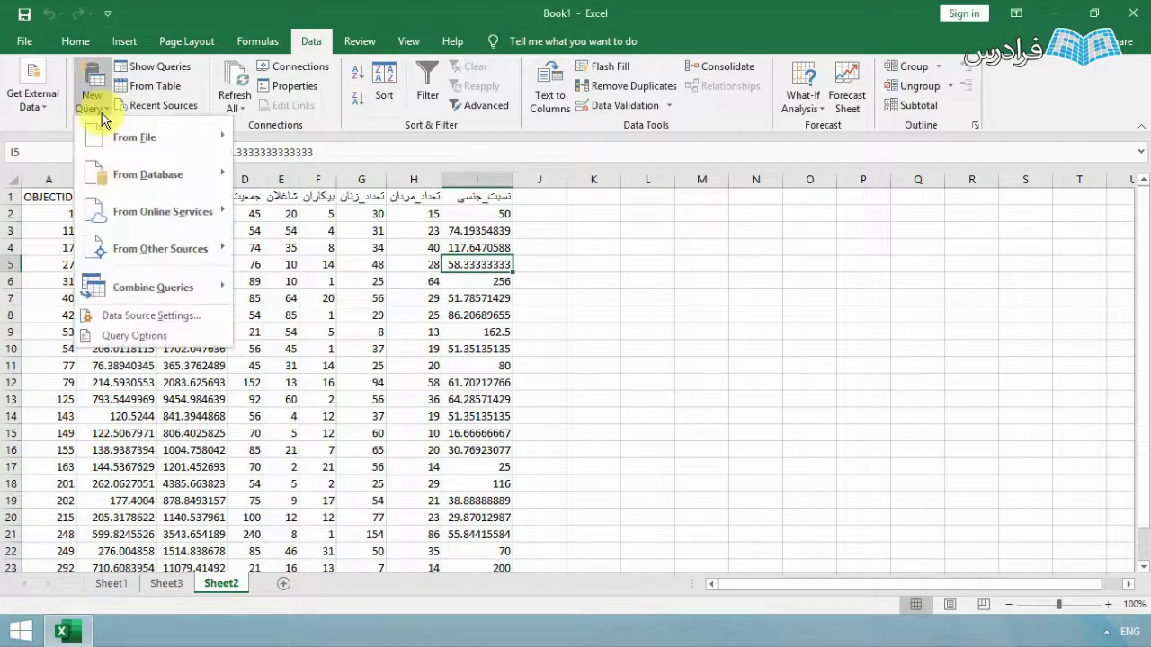
mouse_move(109, 128)
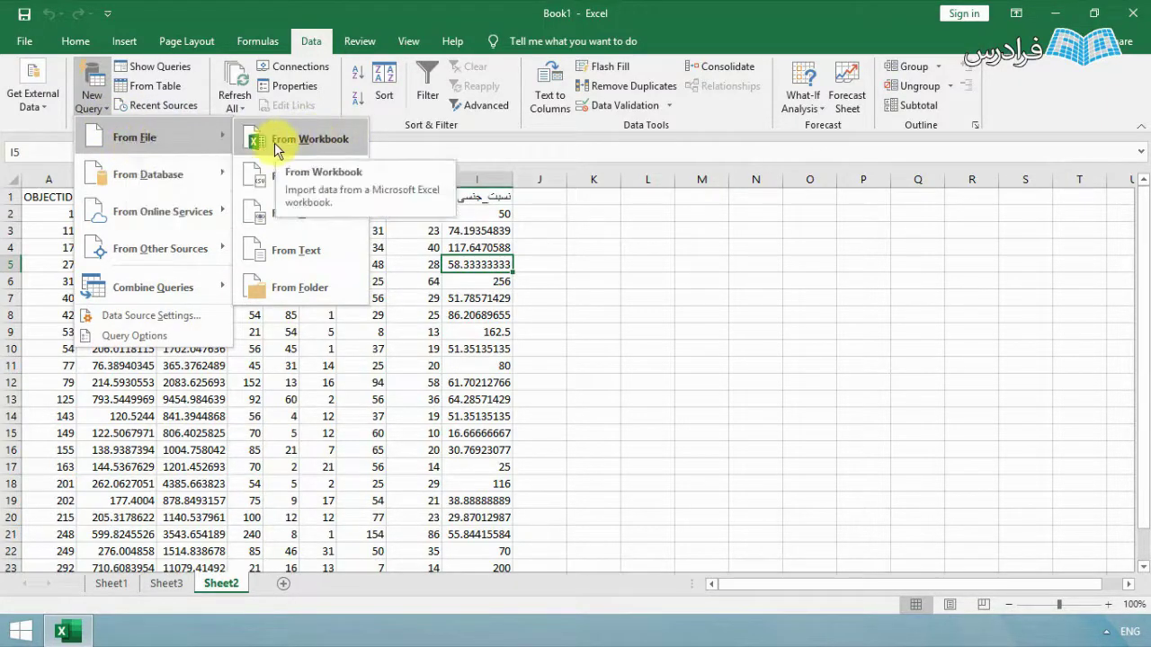
click(347, 144)
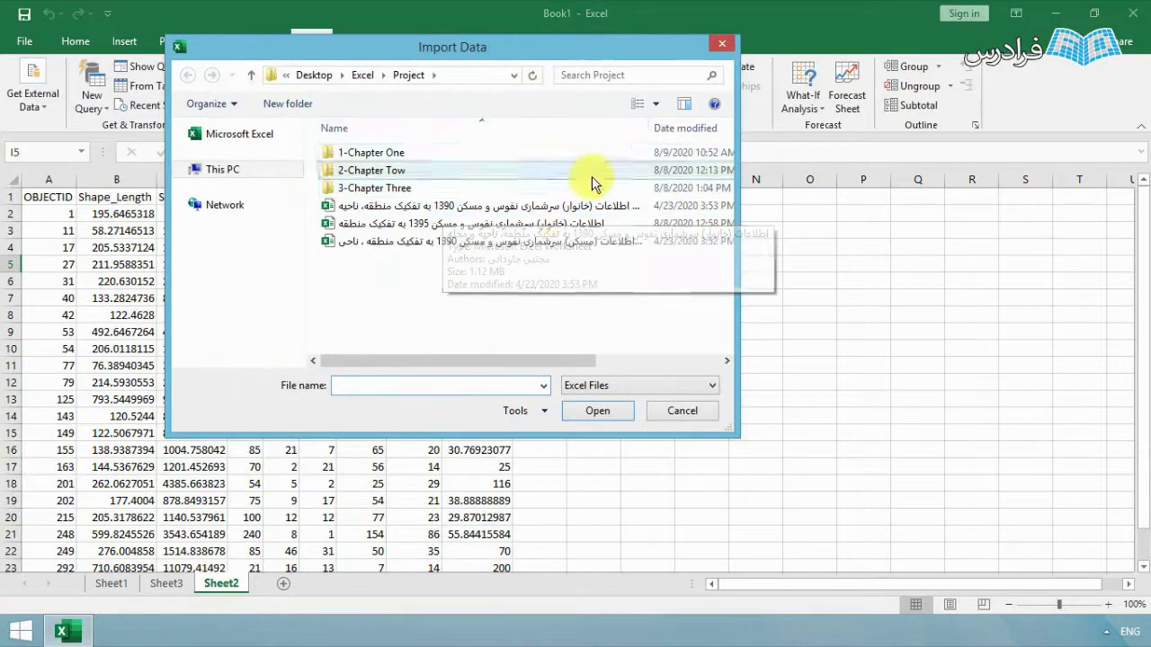
drag(650, 127, 719, 133)
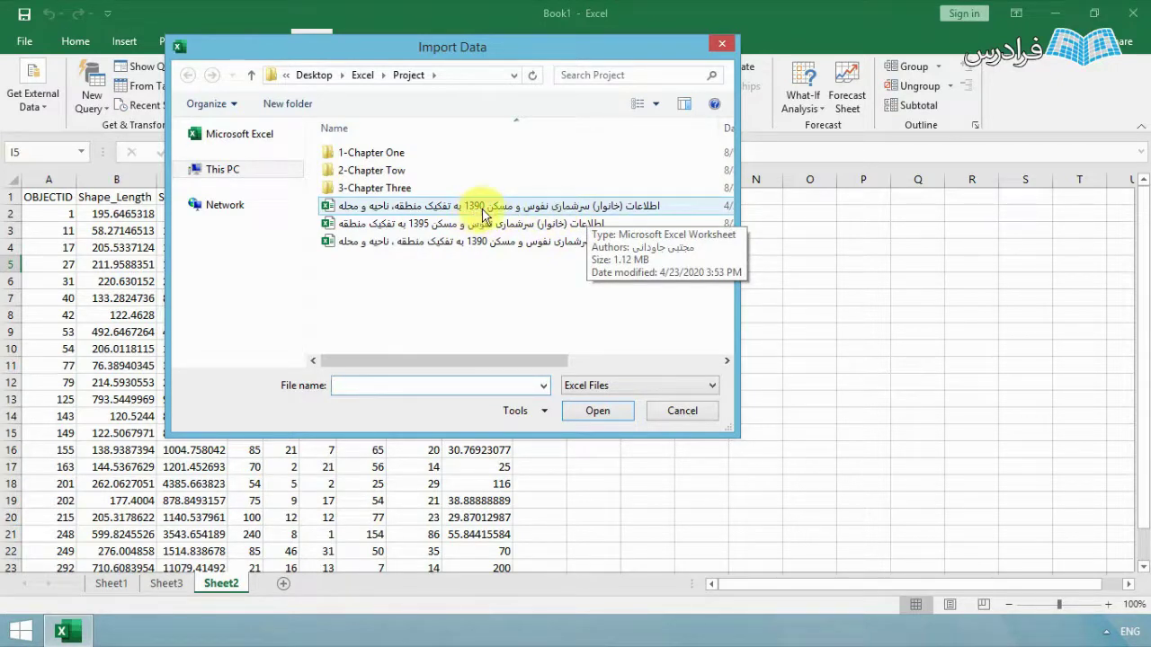
double_click(363, 209)
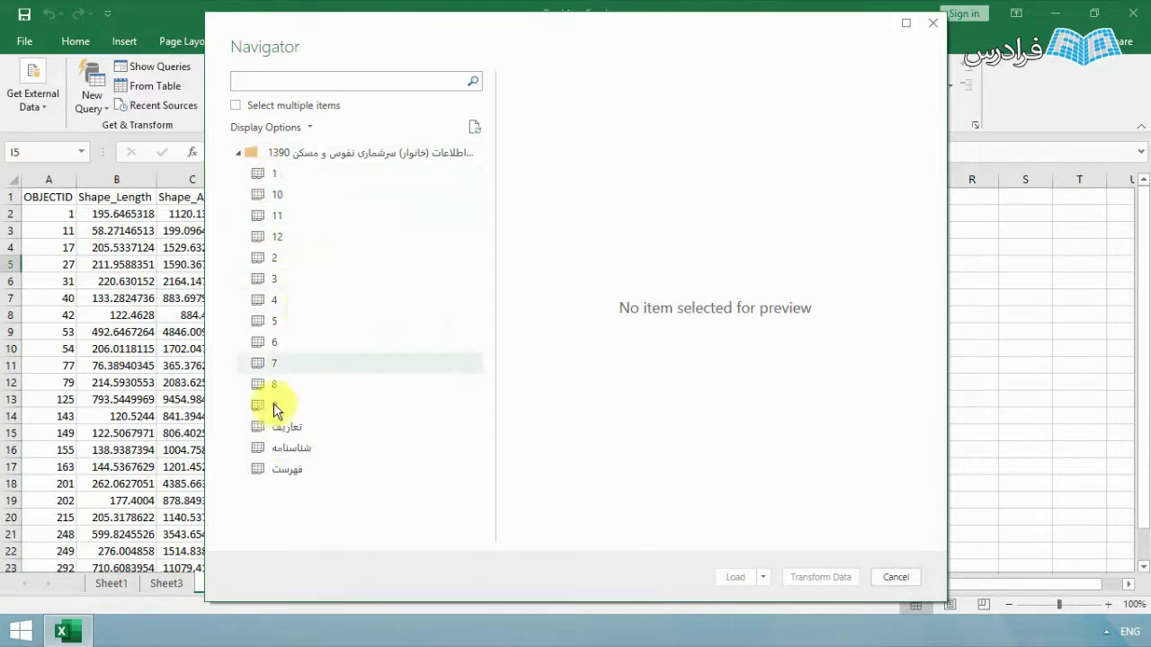
Preview the sheets 4, تعاریف and شناسنامه in the Navigator, and load the فهرست sheet into the workbook
click(276, 306)
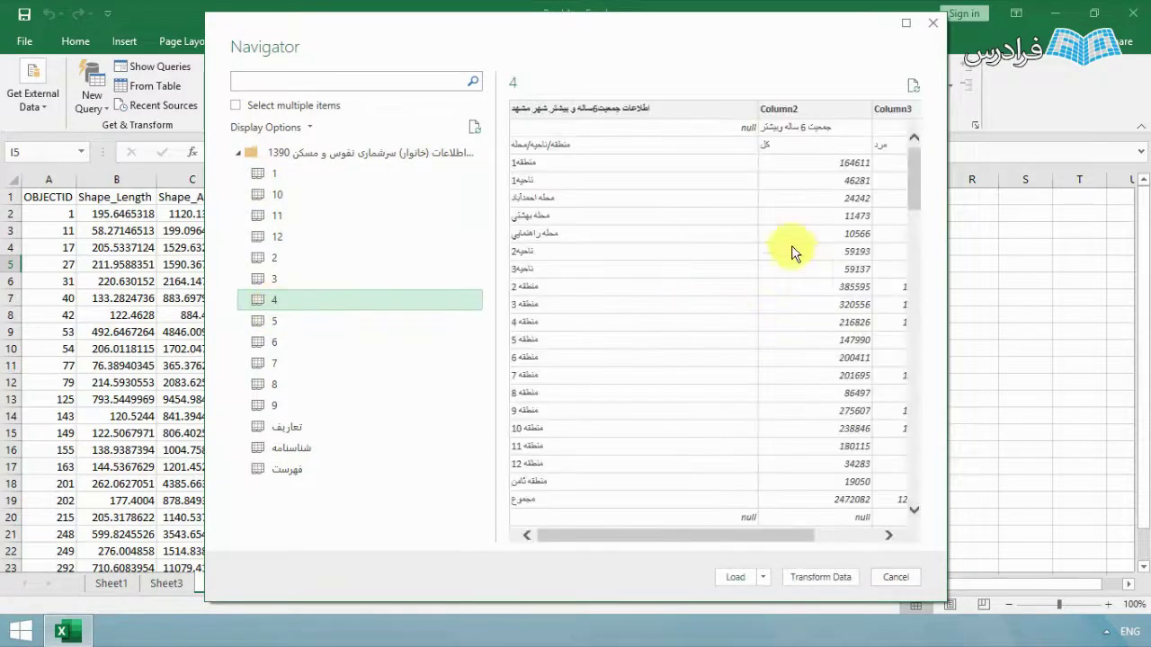
drag(916, 171, 264, 367)
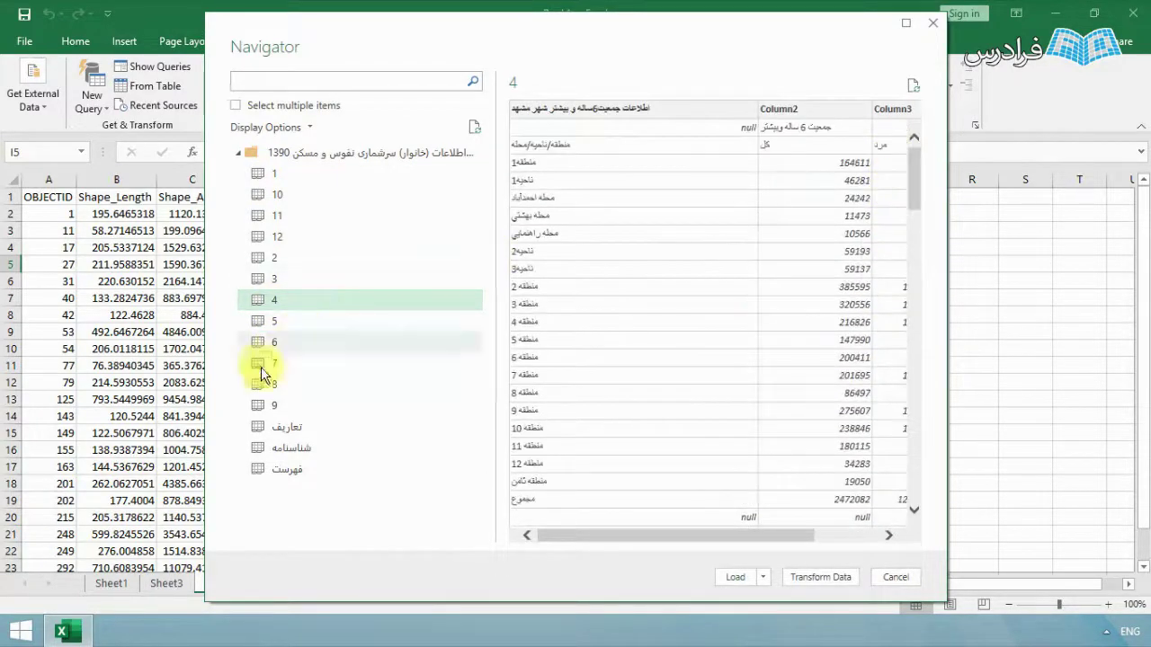
click(288, 431)
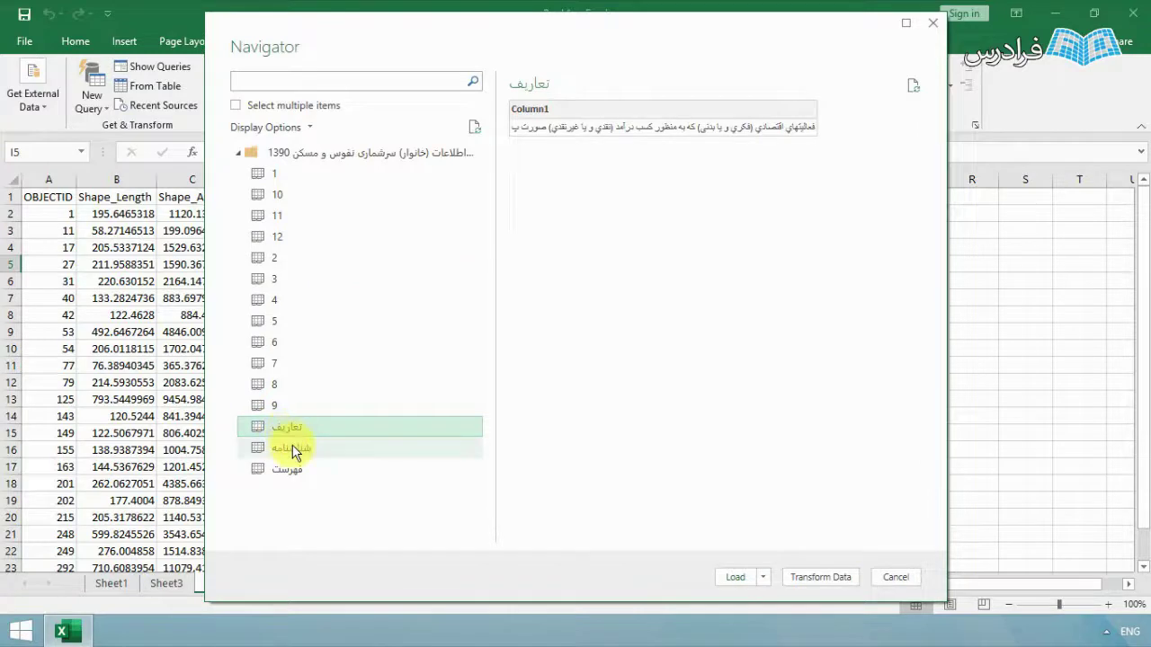
click(296, 454)
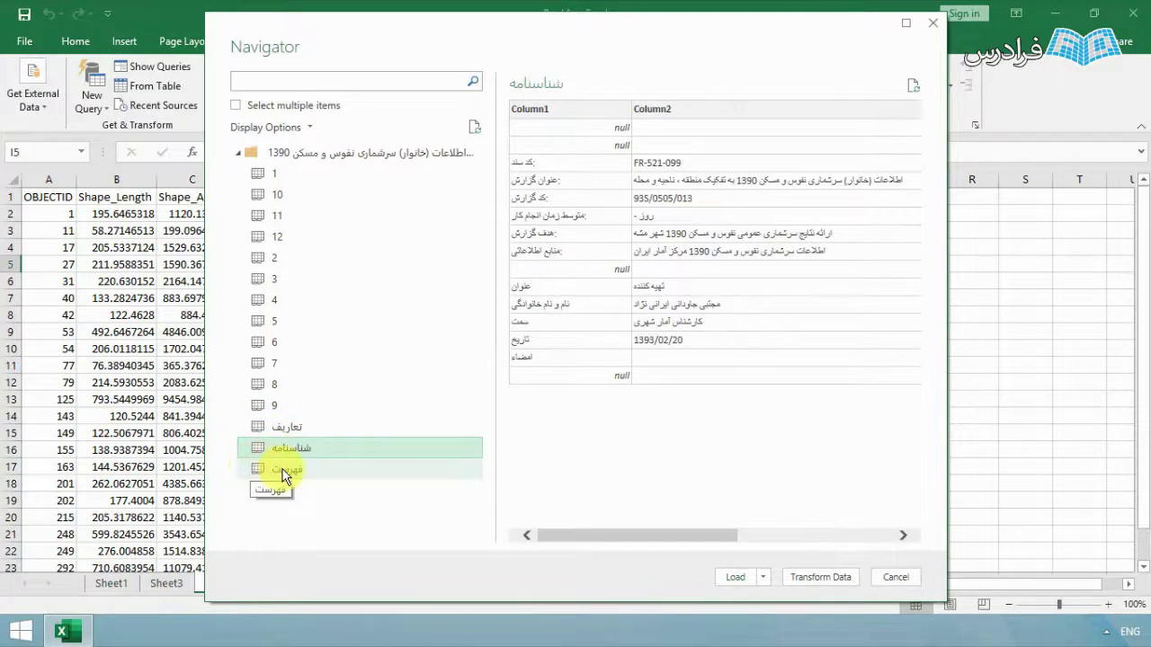
click(283, 470)
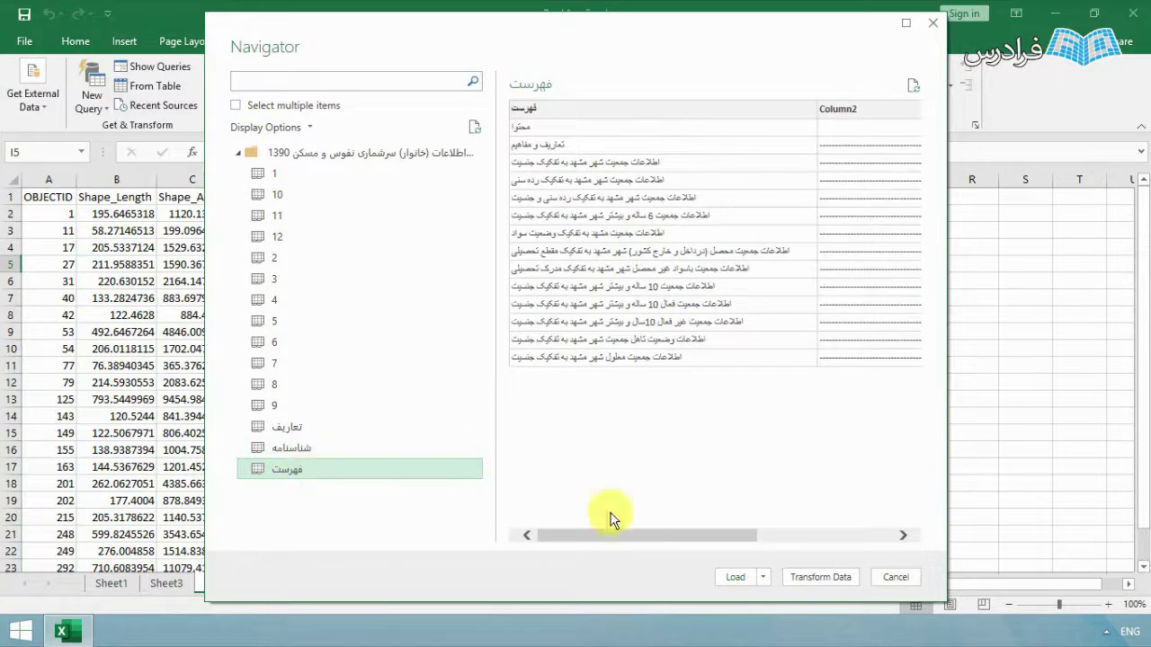
click(736, 577)
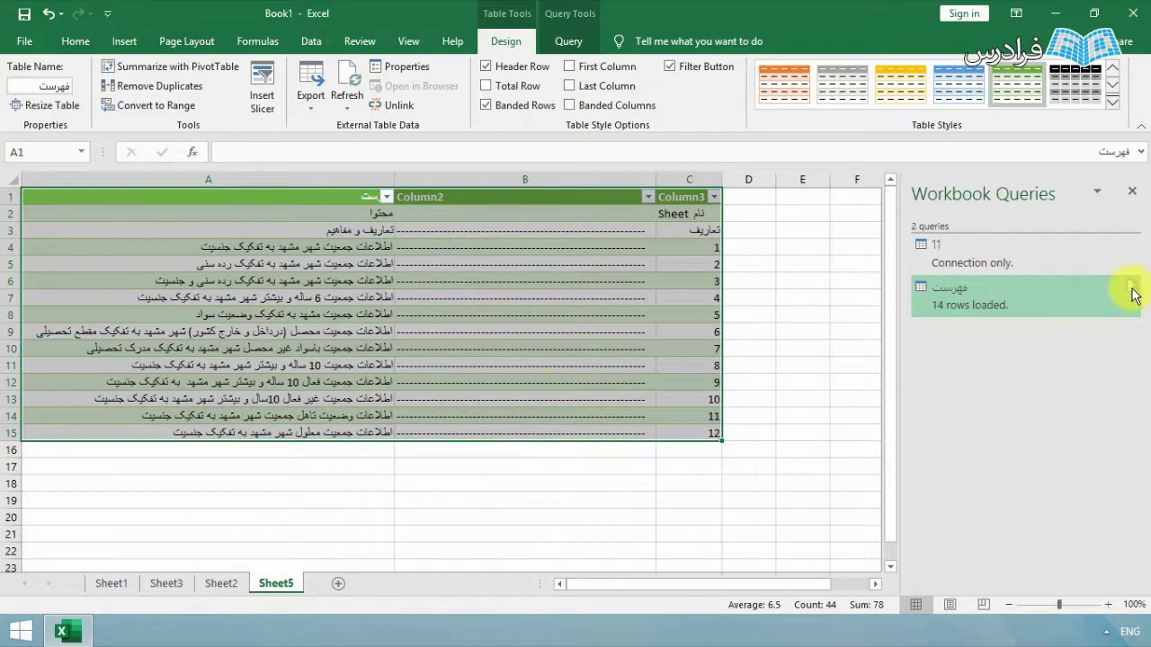
Refresh the فهرست query and switch the sheet with its loaded table to a right-to-left layout
mouse_move(1135, 297)
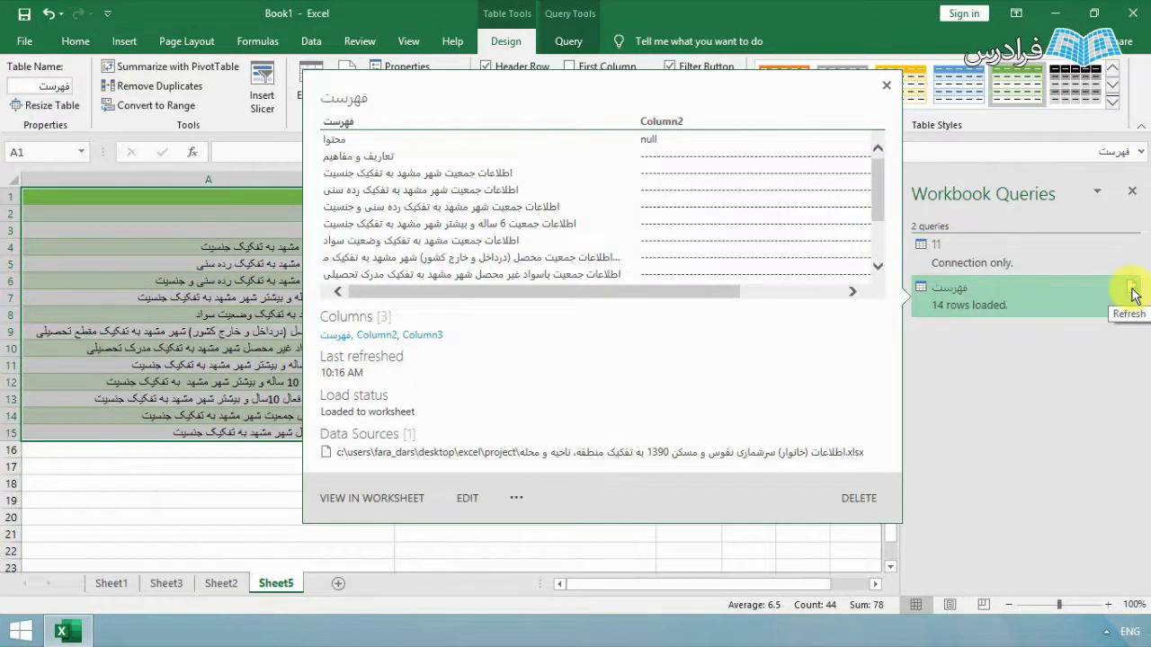
click(1132, 291)
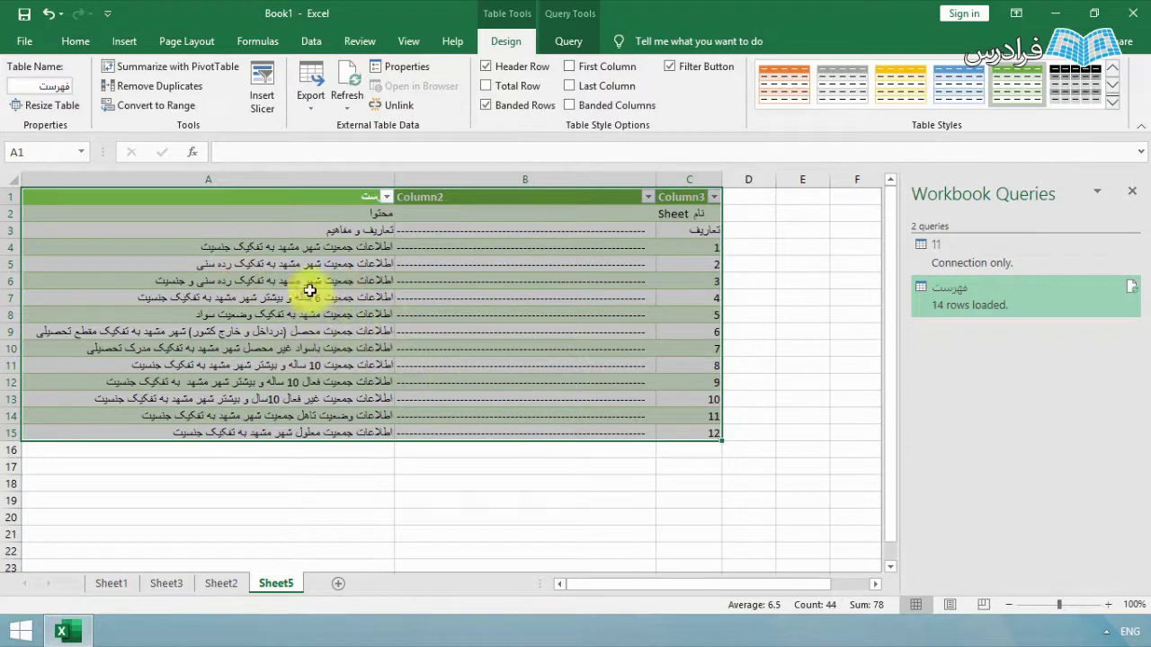
click(182, 40)
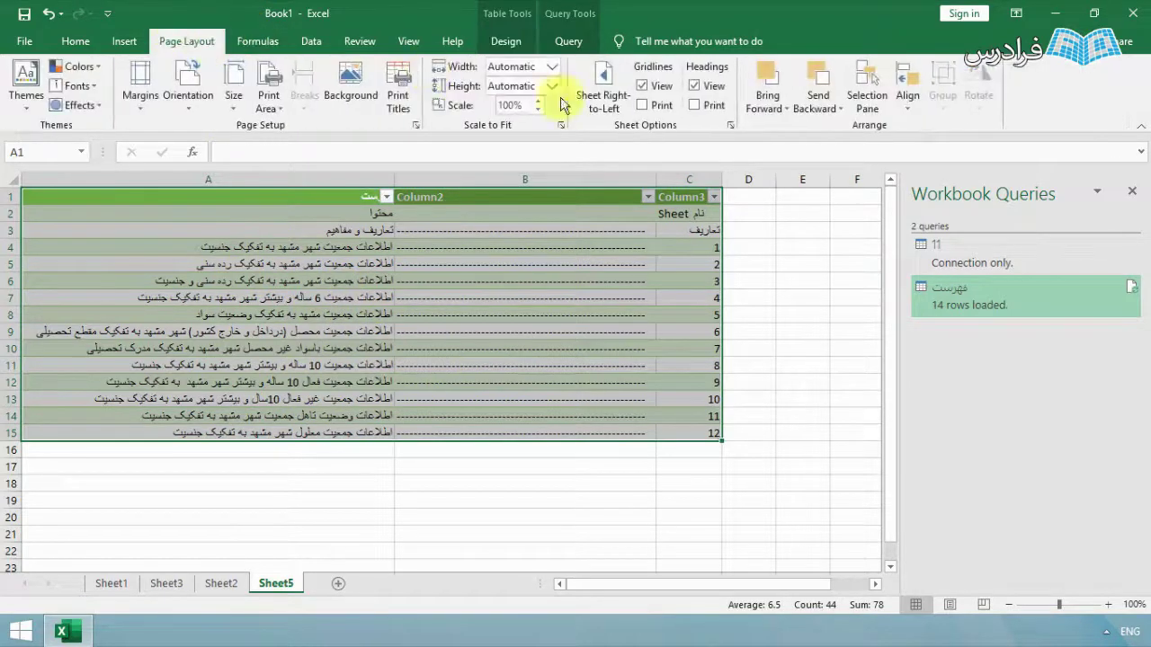
click(602, 79)
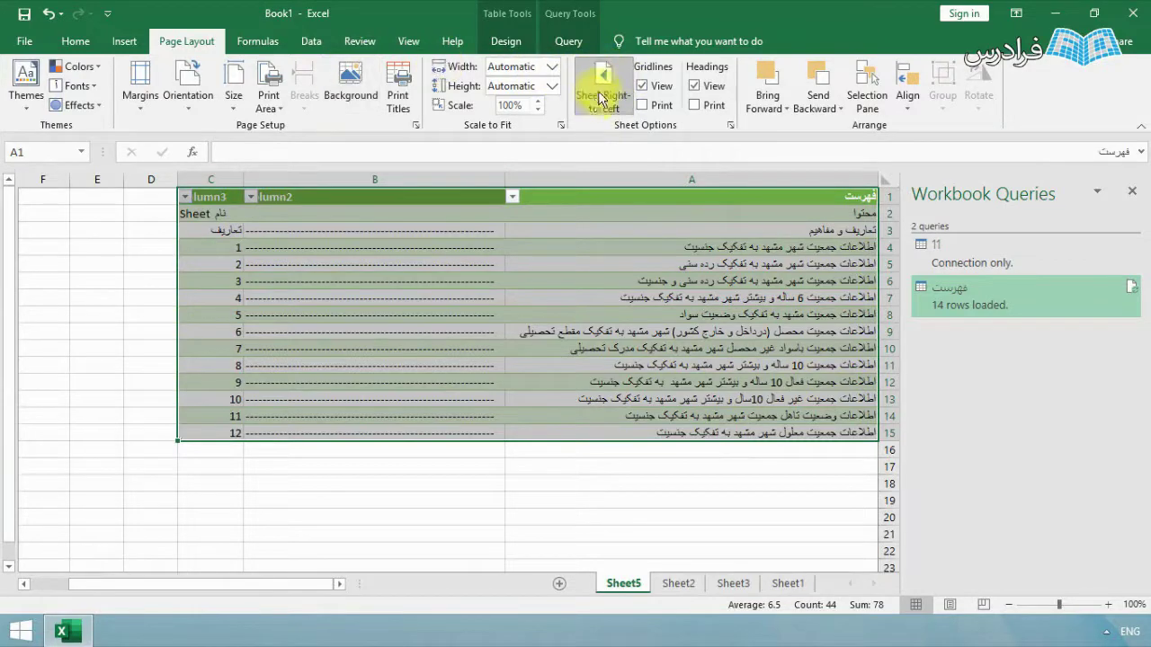
Review the commands offered for the فهرست query, and compare the tools available with cells selected inside and outside its table
click(309, 43)
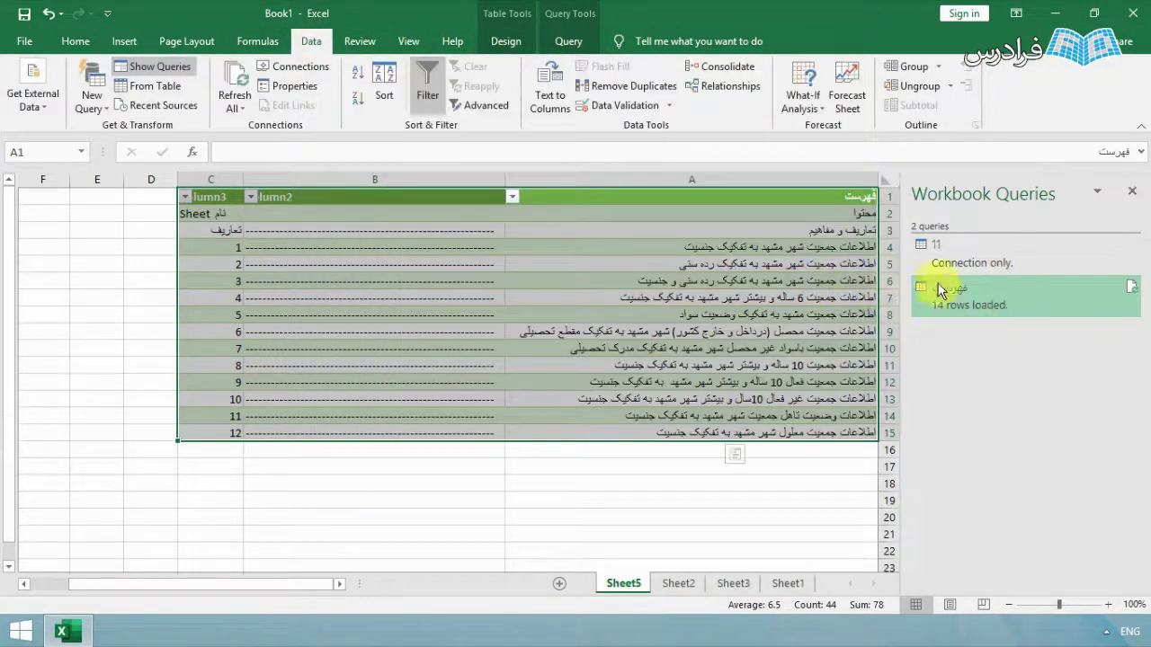
mouse_move(939, 294)
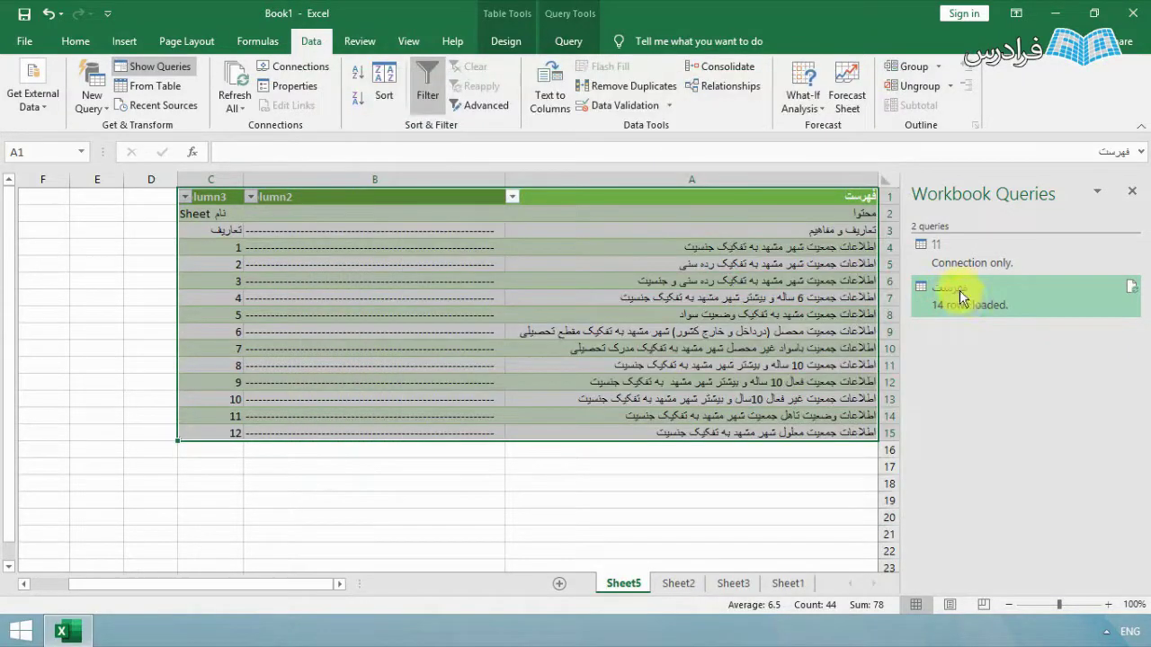
right_click(959, 289)
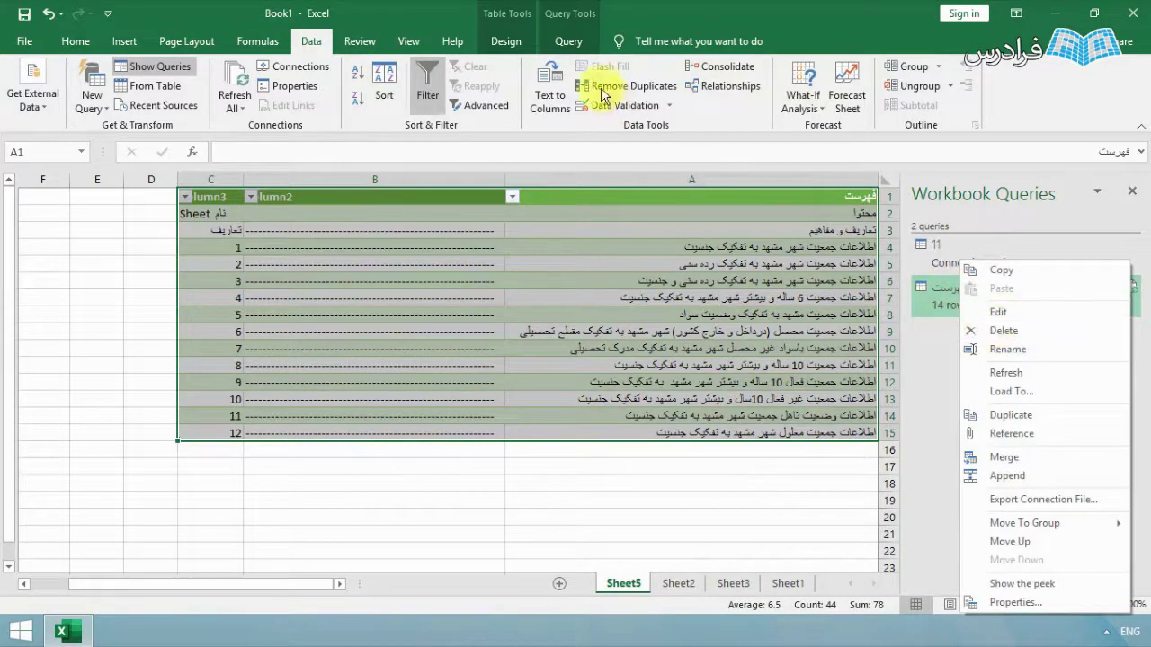
click(577, 43)
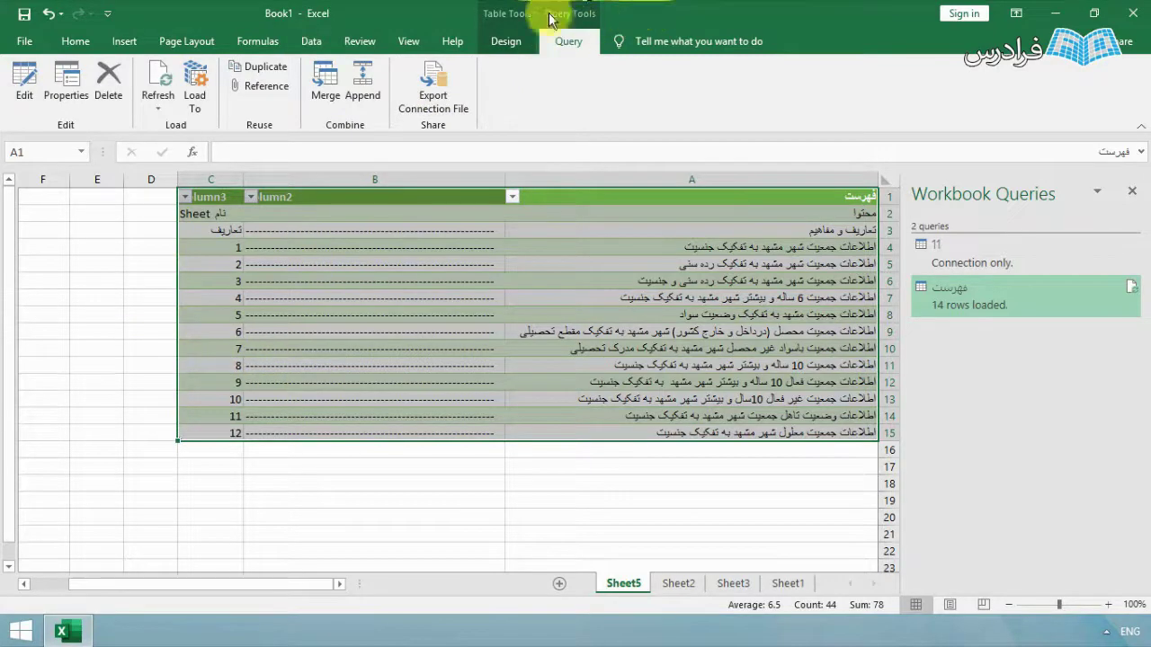
click(151, 265)
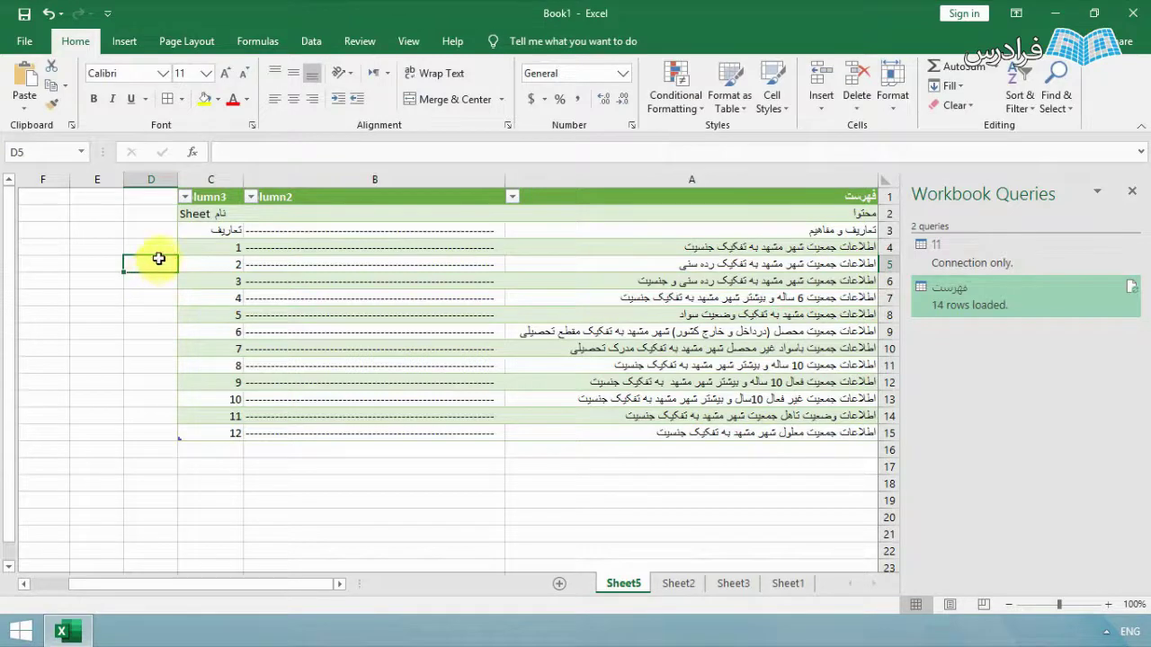
click(265, 265)
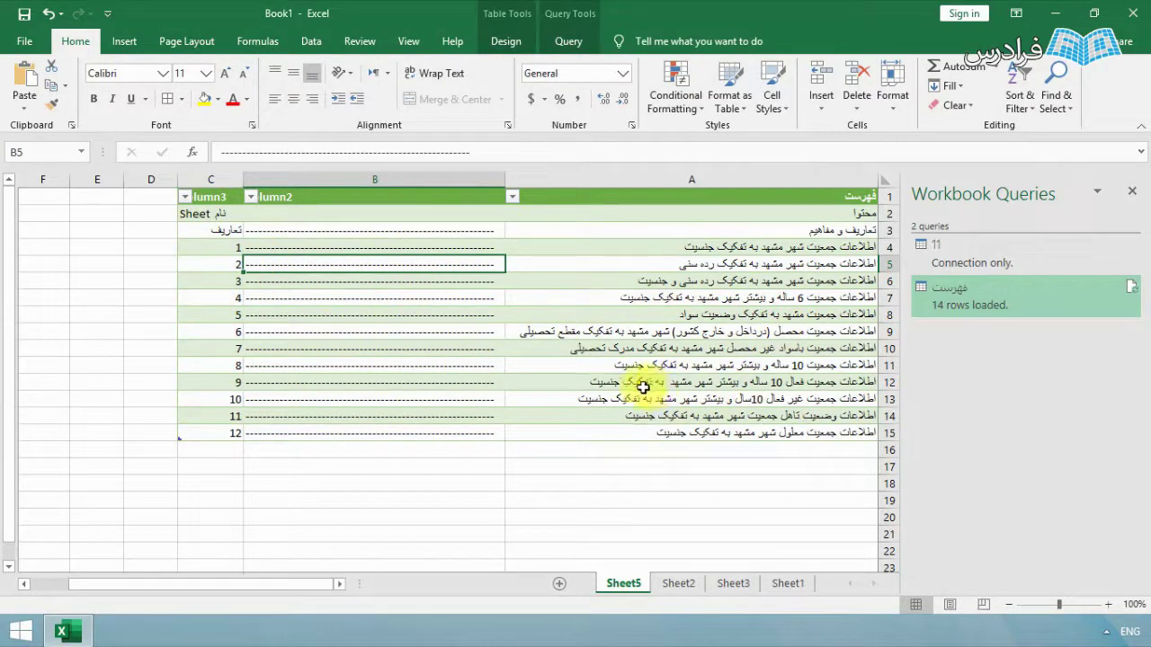
click(151, 249)
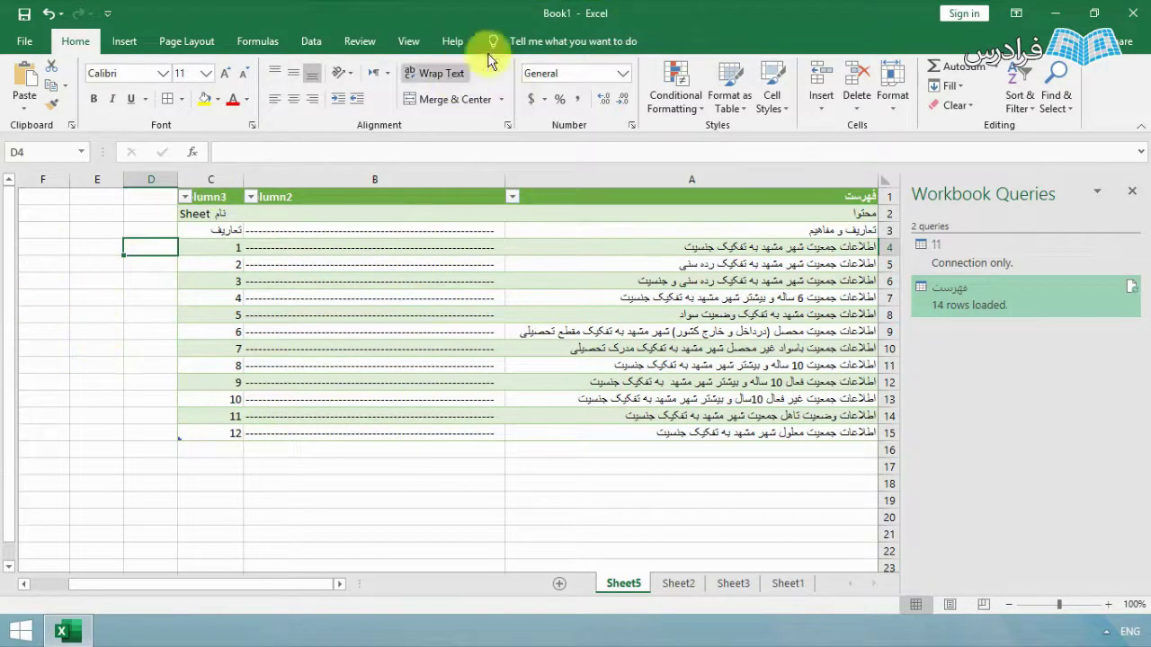
Open the فهرست query in the Power Query Editor, inspect its columns and applied steps, and close the editor without changes
click(622, 281)
click(566, 40)
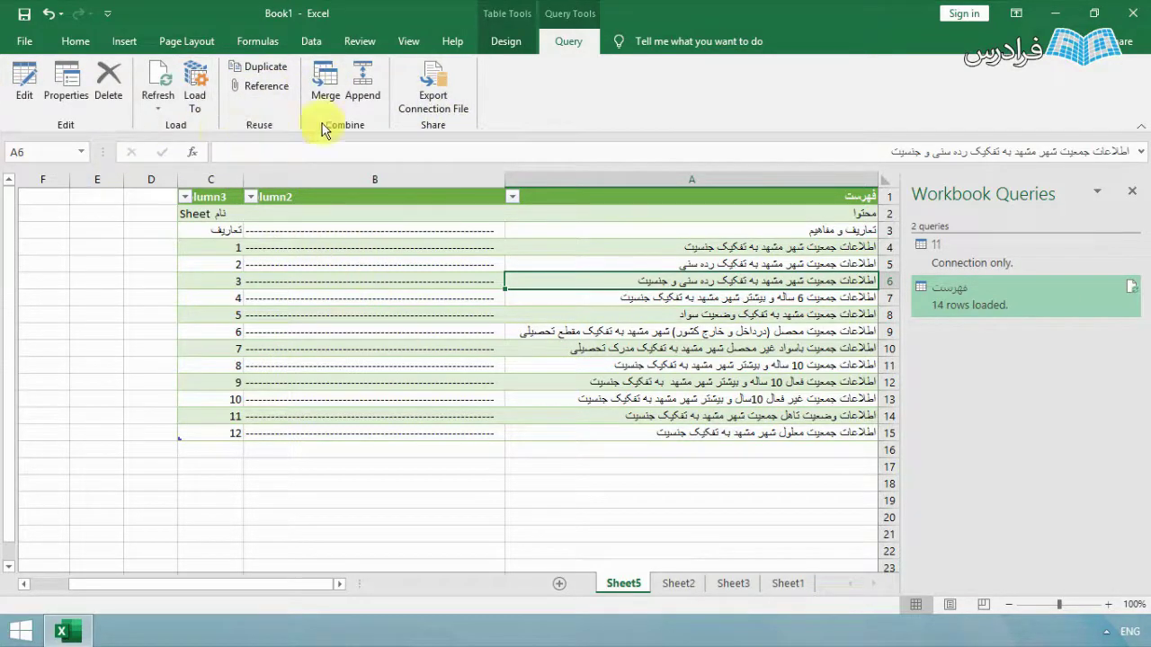
click(20, 83)
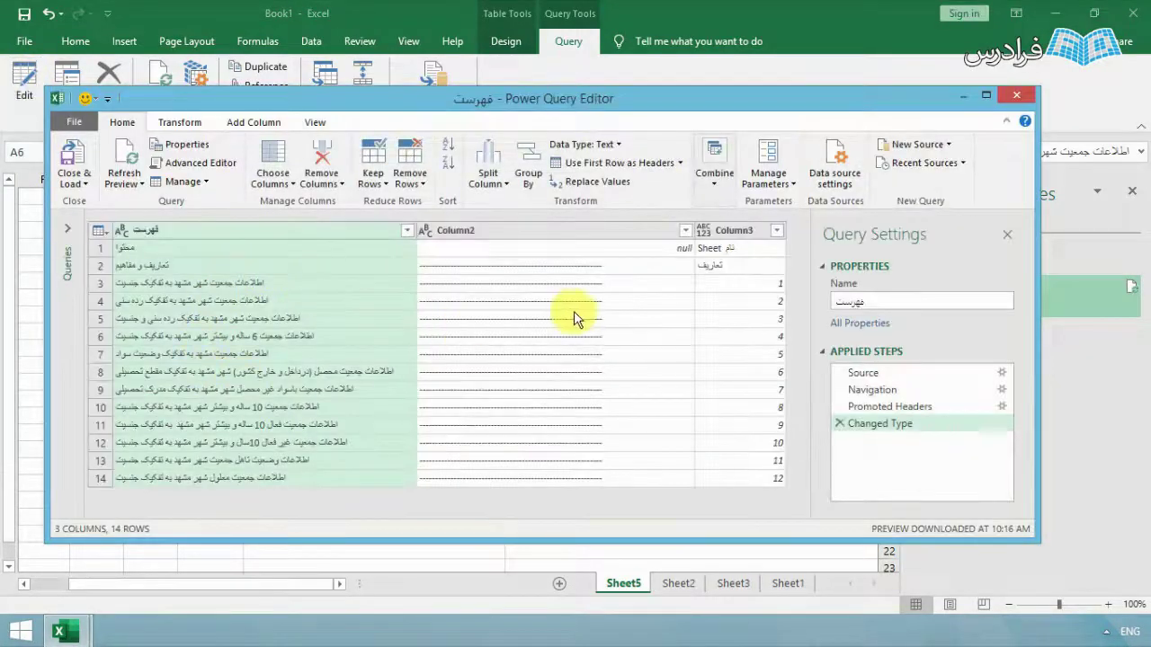
click(519, 299)
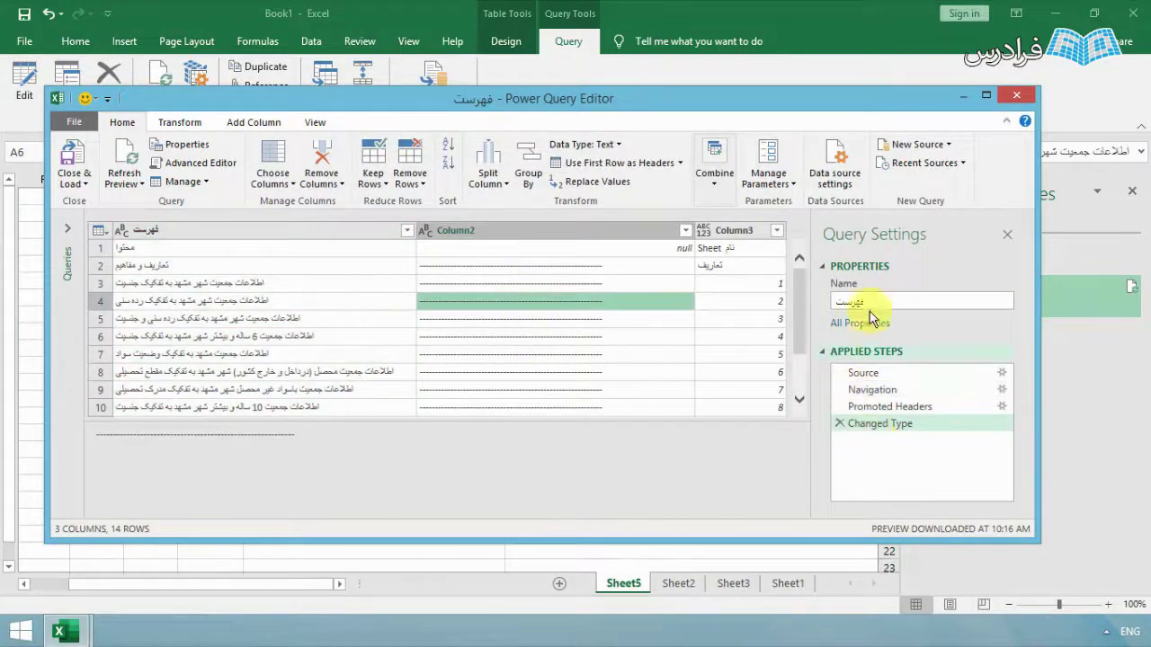
click(1016, 94)
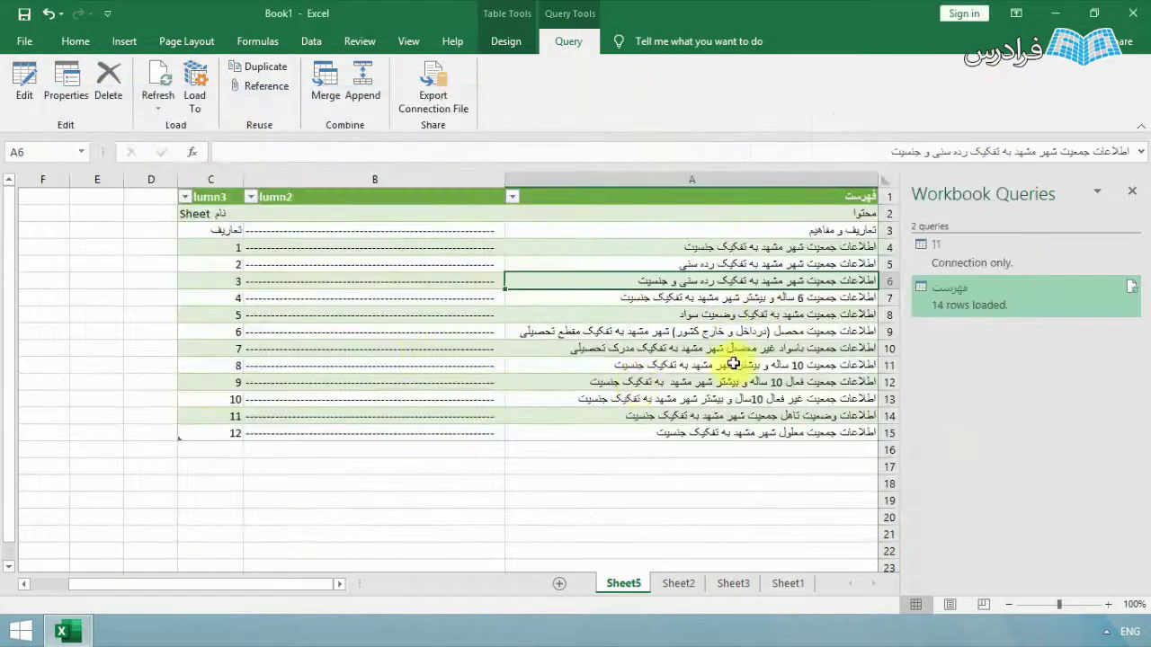
double_click(810, 285)
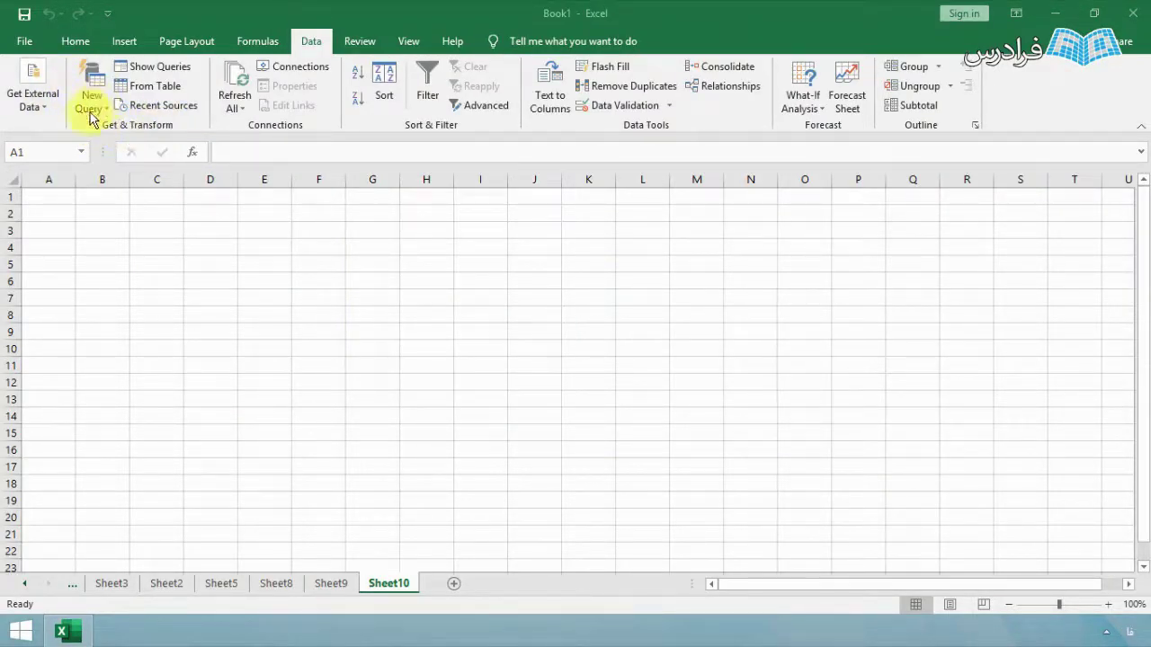
Start a new query from a text file and import Export_Output.txt-Pop from the DataBase-GIS folder
click(103, 110)
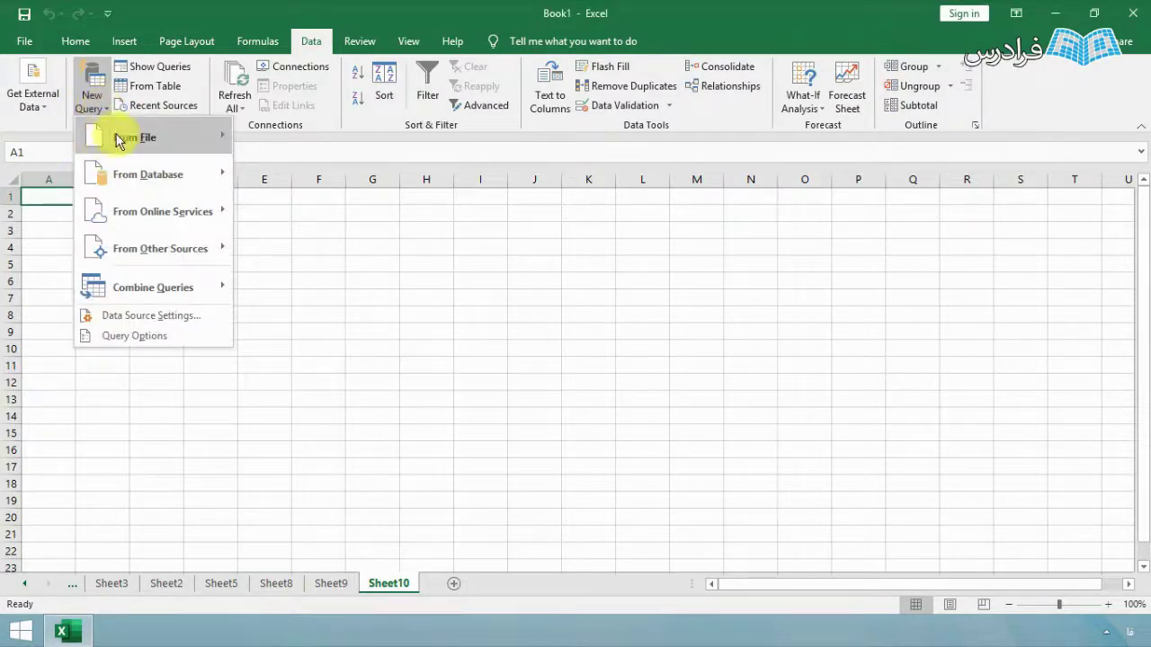
mouse_move(126, 137)
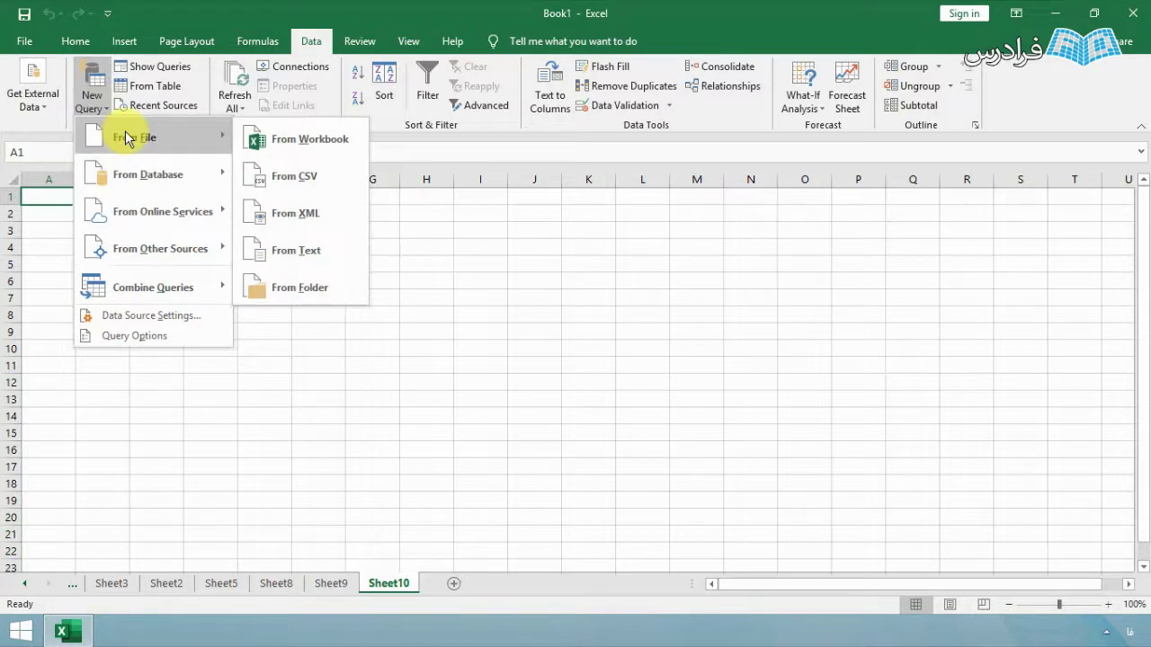
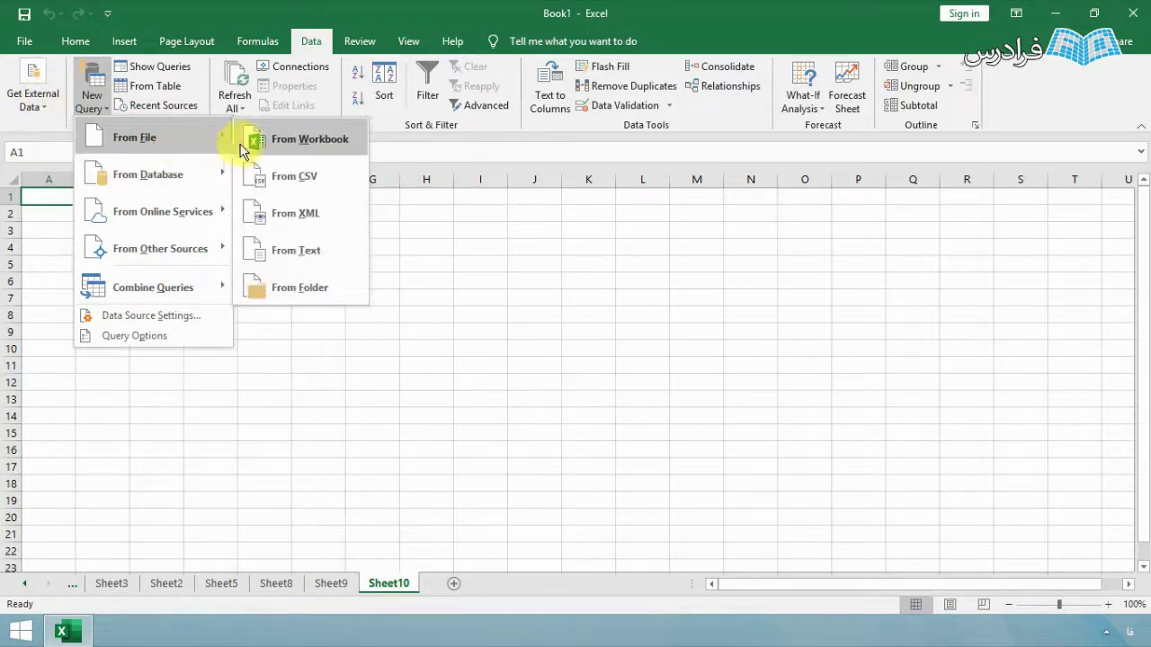
click(301, 256)
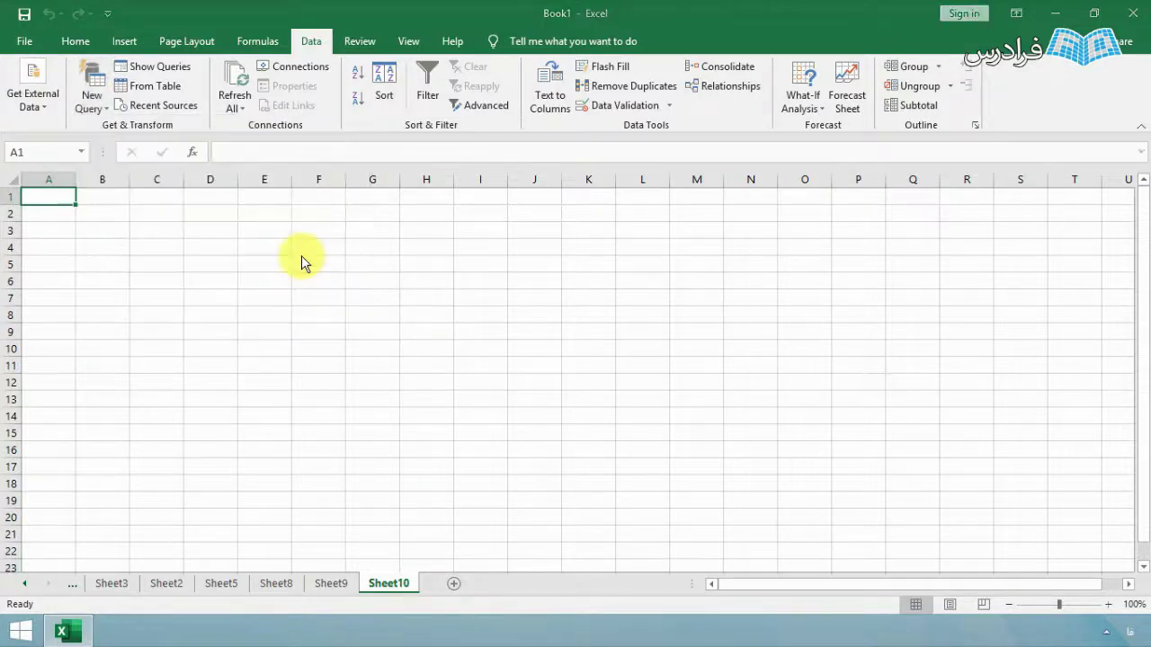
click(387, 152)
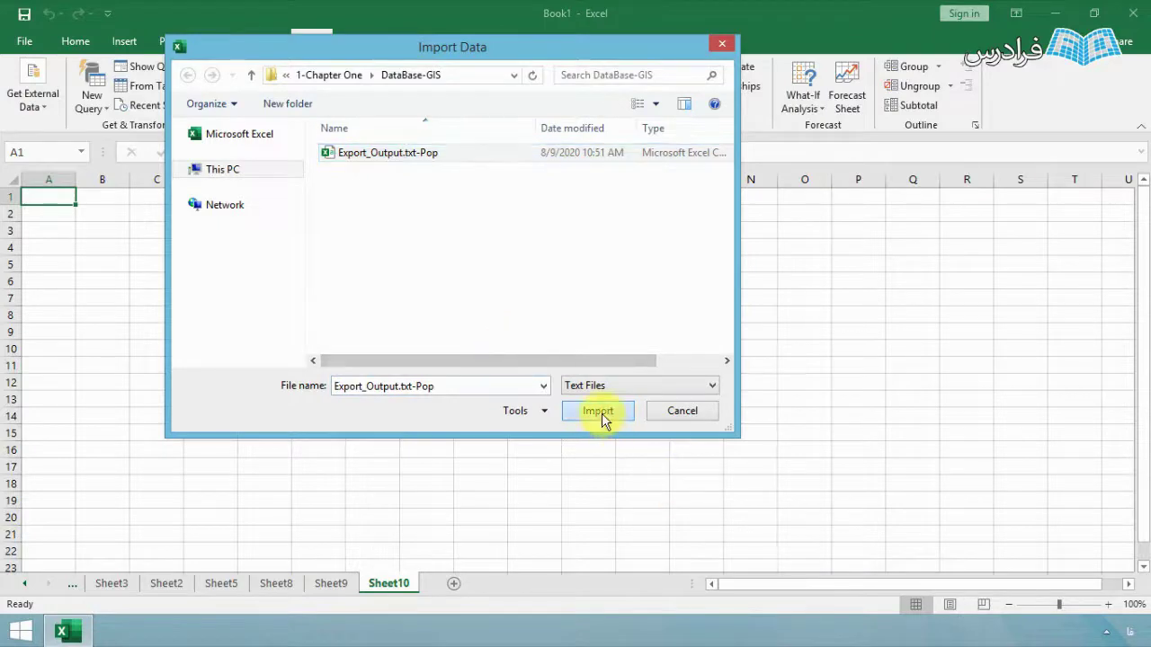
click(600, 412)
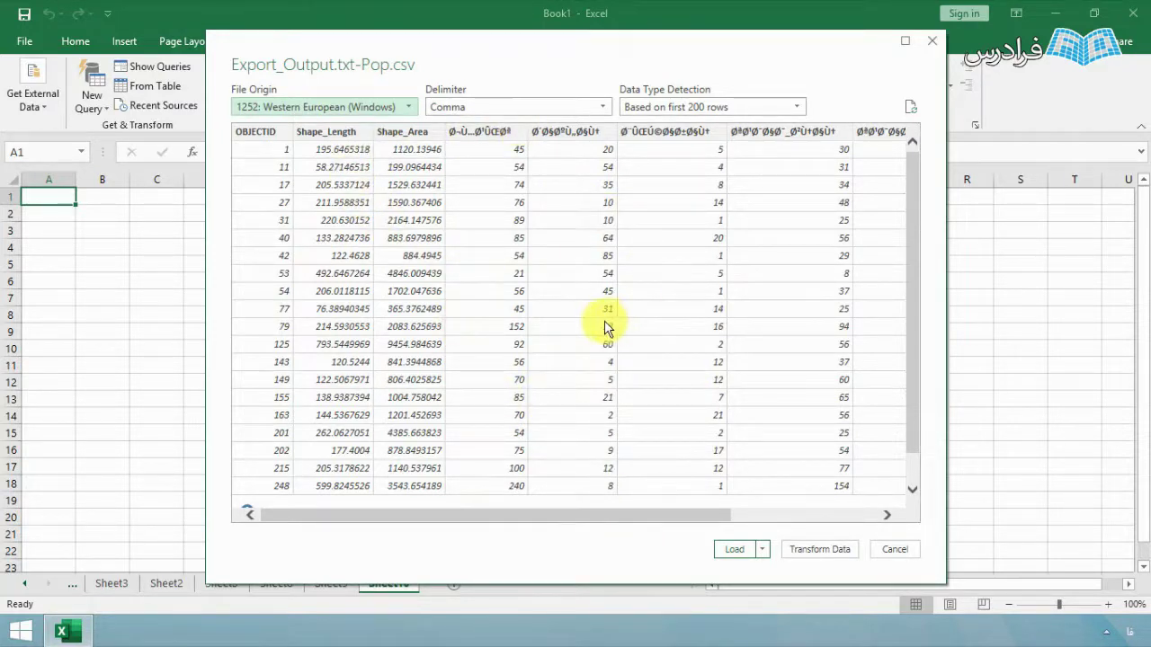
Try Space as the delimiter in the preview of Export_Output.txt-Pop.csv
click(465, 108)
click(466, 108)
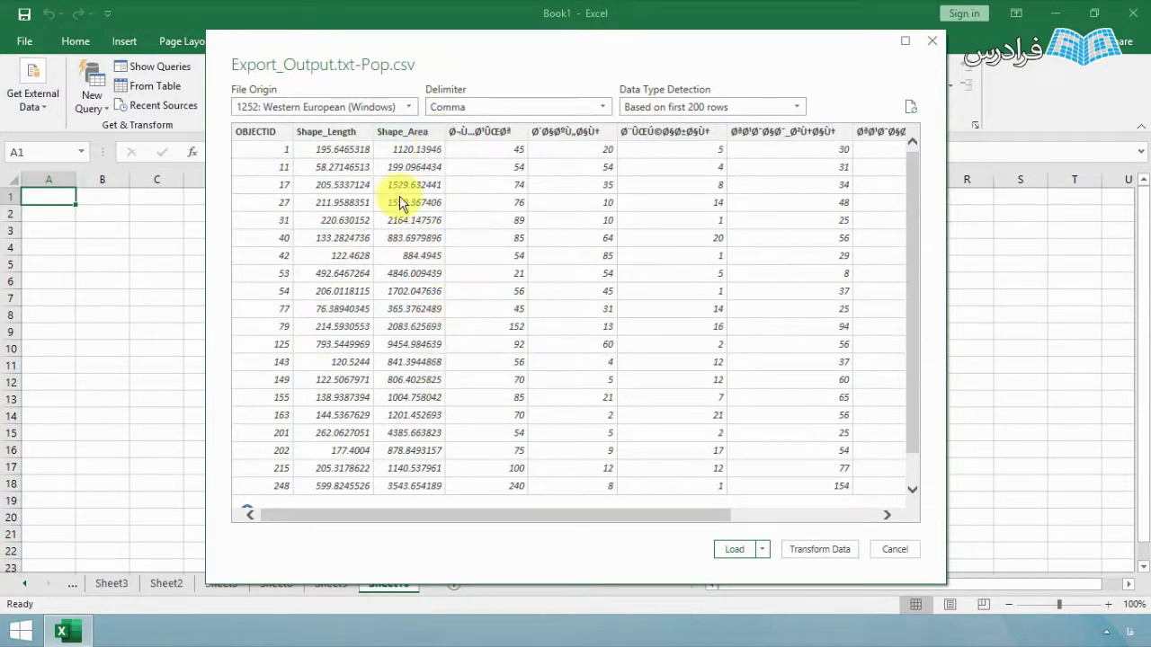
click(490, 109)
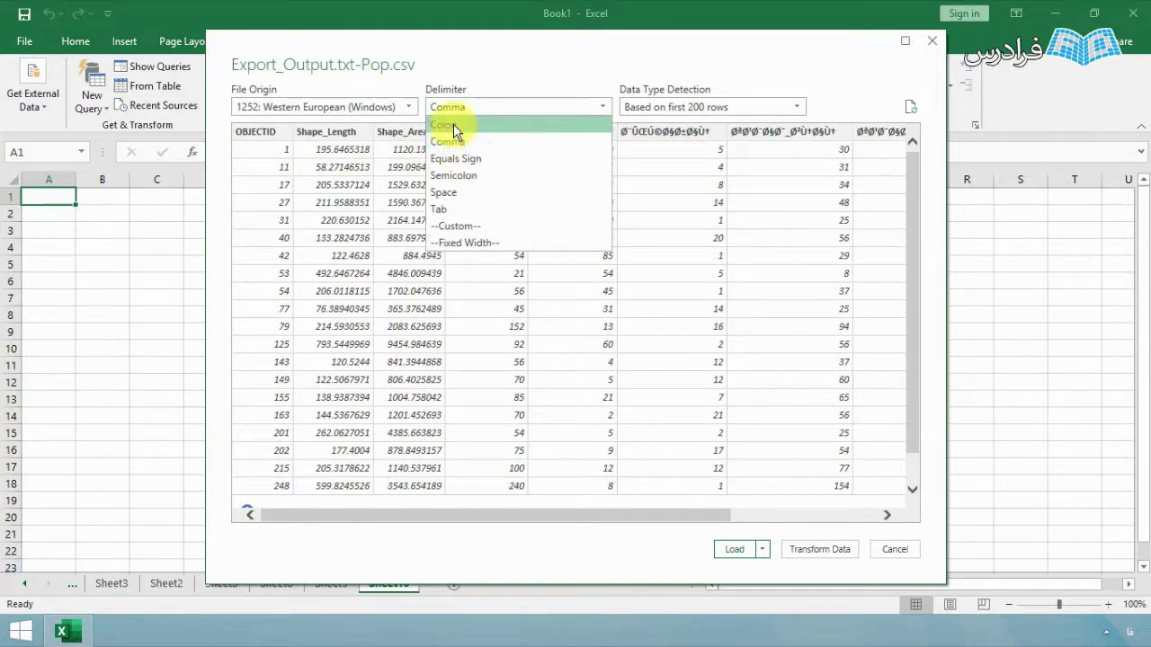
click(449, 193)
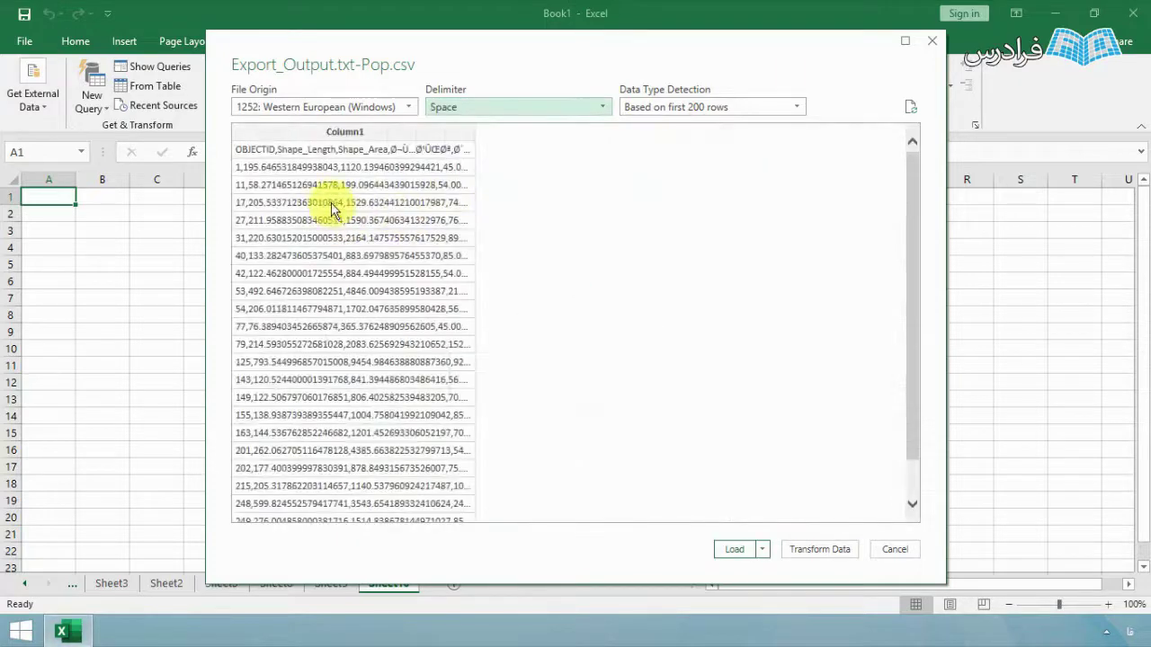
Set the delimiter to Comma and load the Export_Output.txt-Pop.csv data into the workbook
click(531, 111)
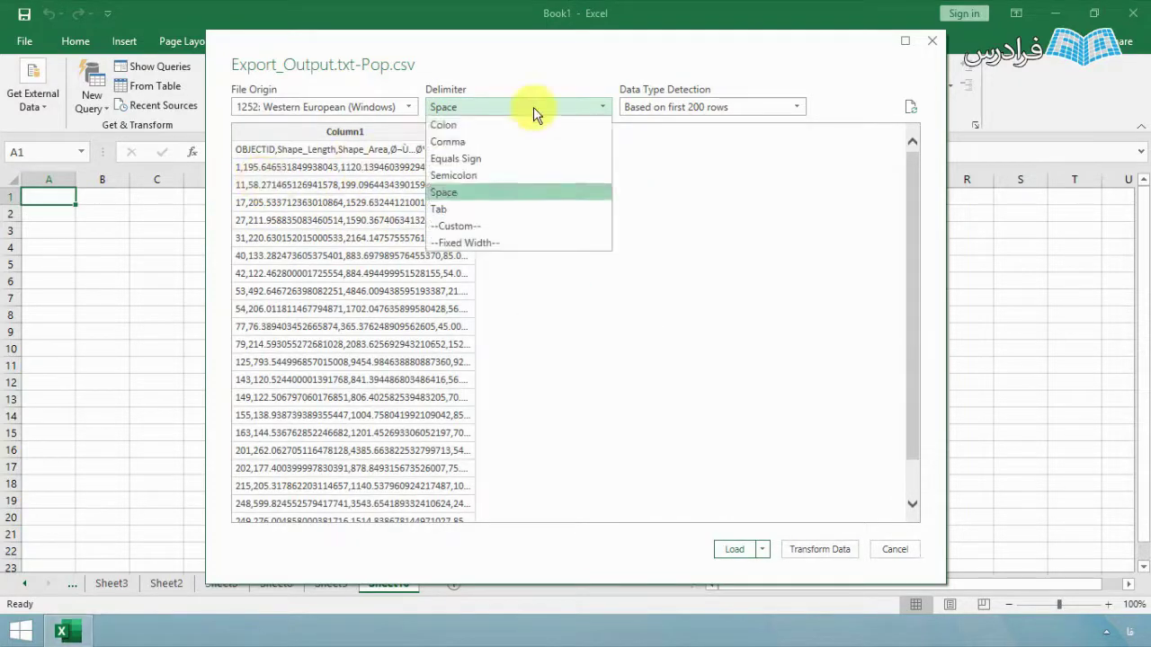
click(502, 143)
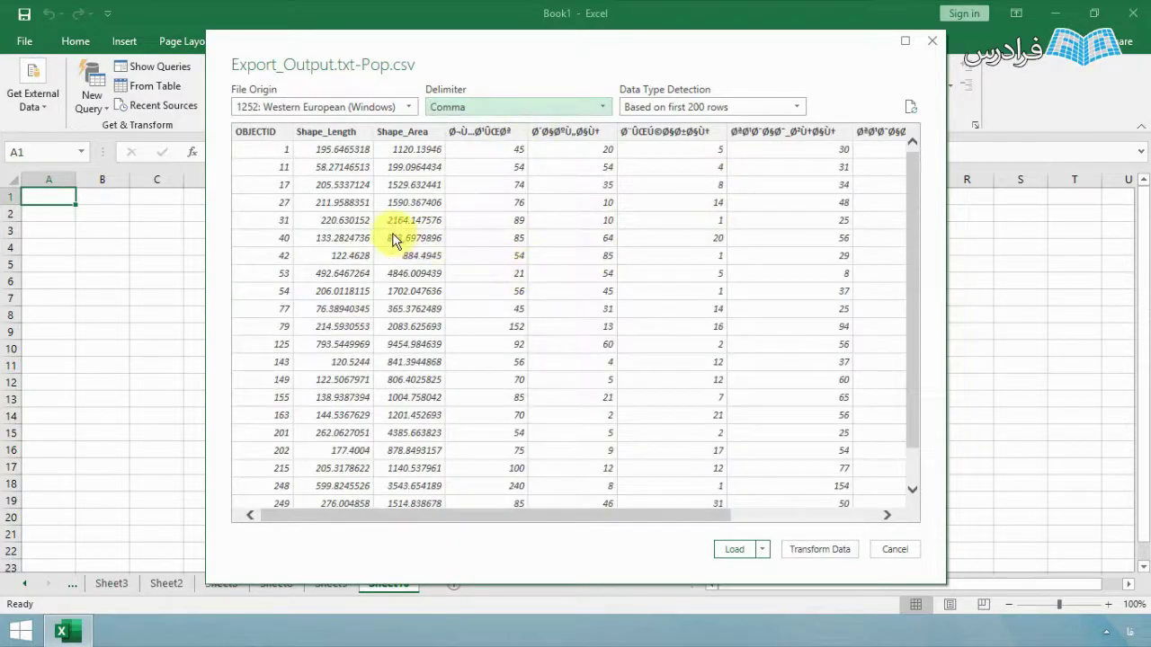
click(731, 552)
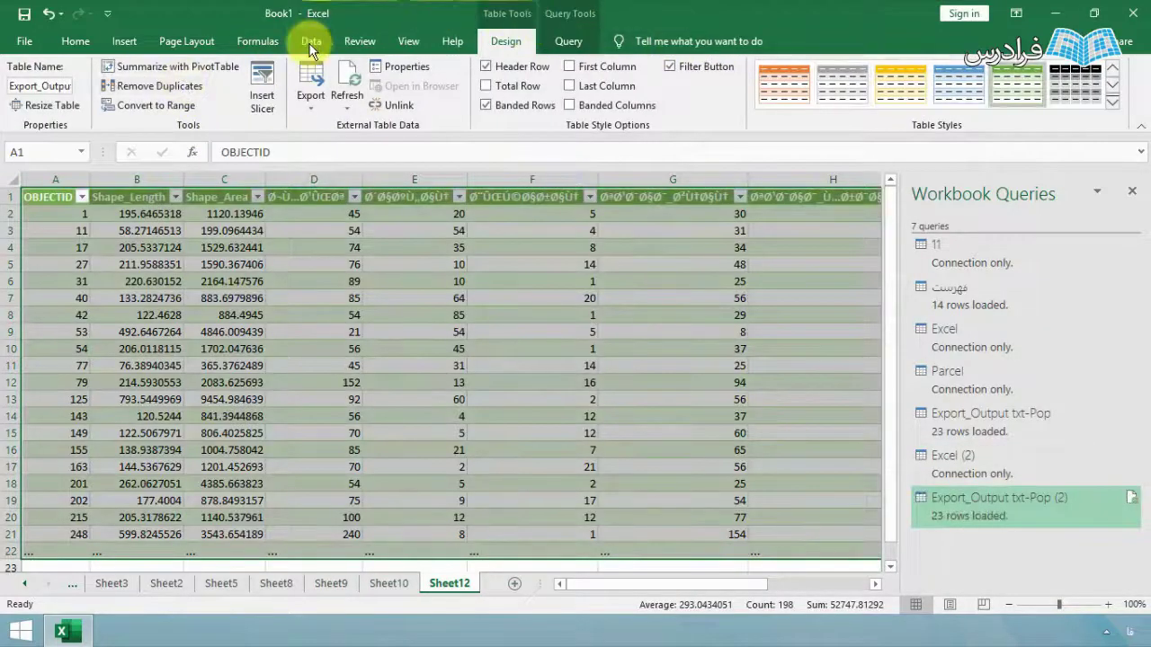
Start a new query from a folder, using the Excel folder on the Desktop as the folder path
click(310, 41)
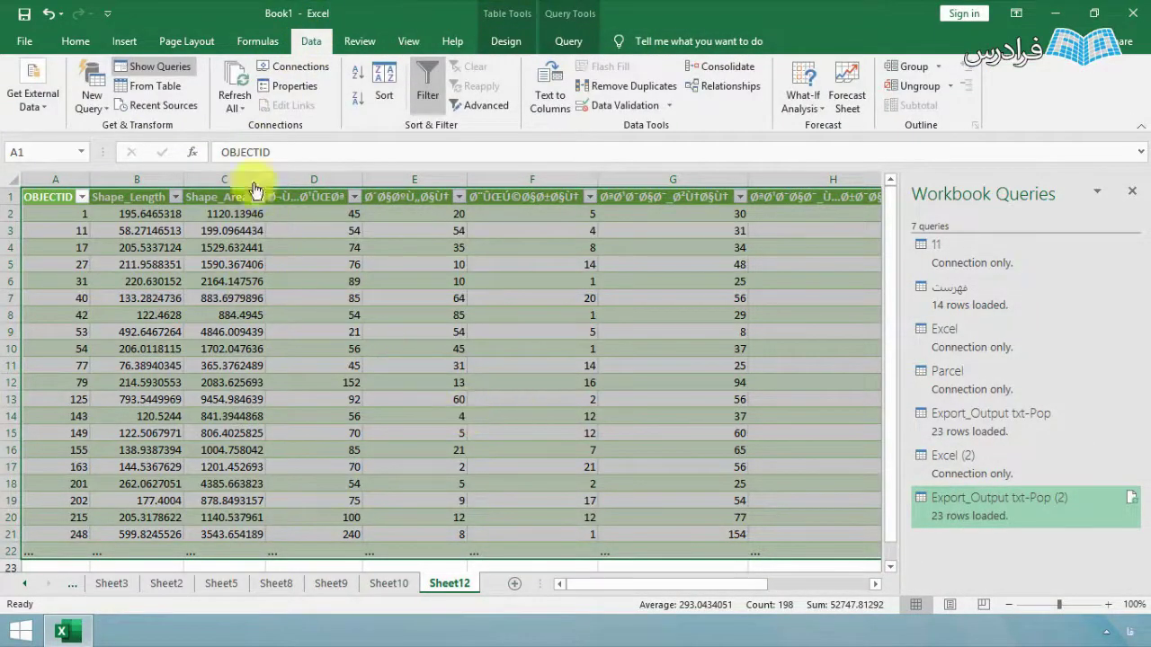
click(144, 94)
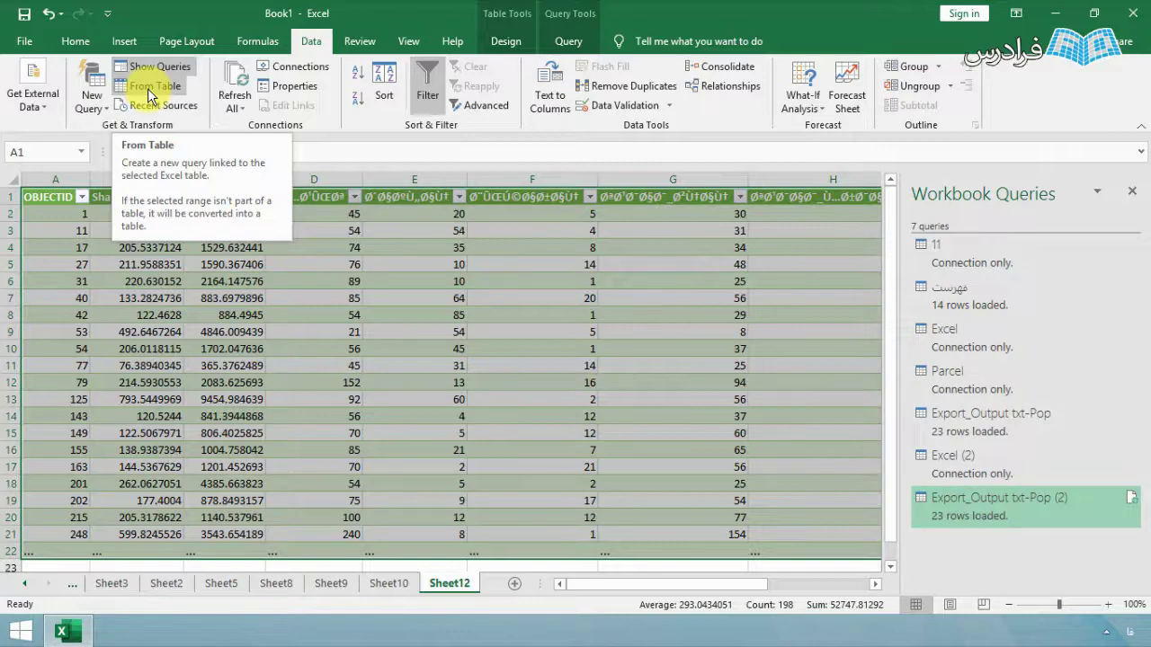
click(92, 99)
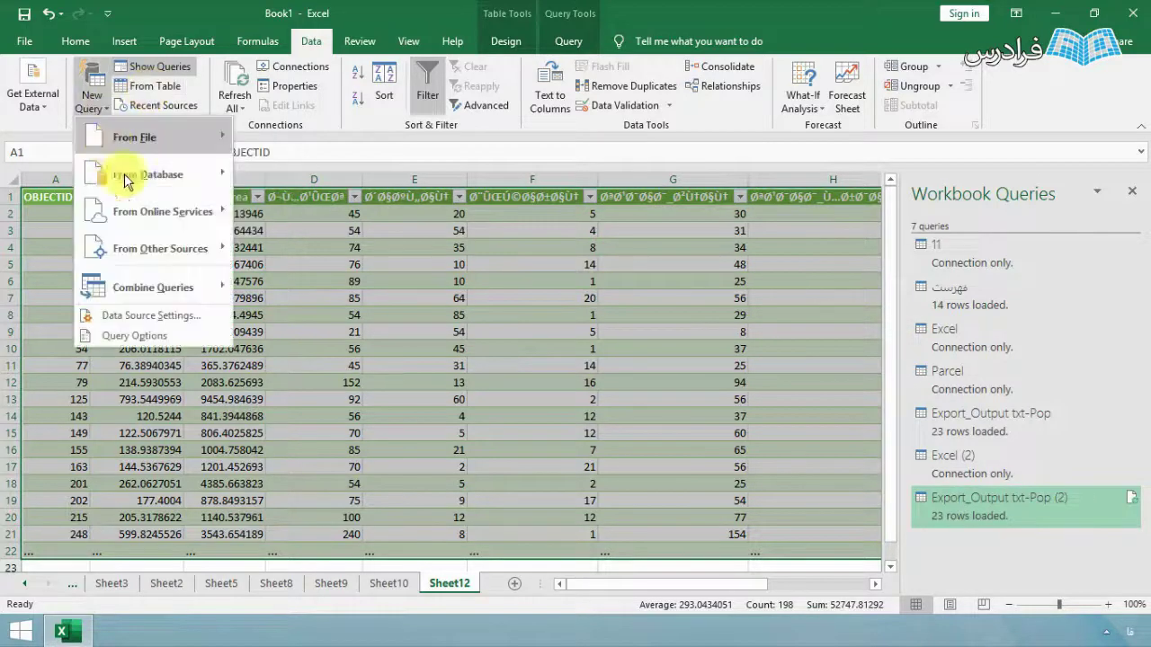
mouse_move(153, 139)
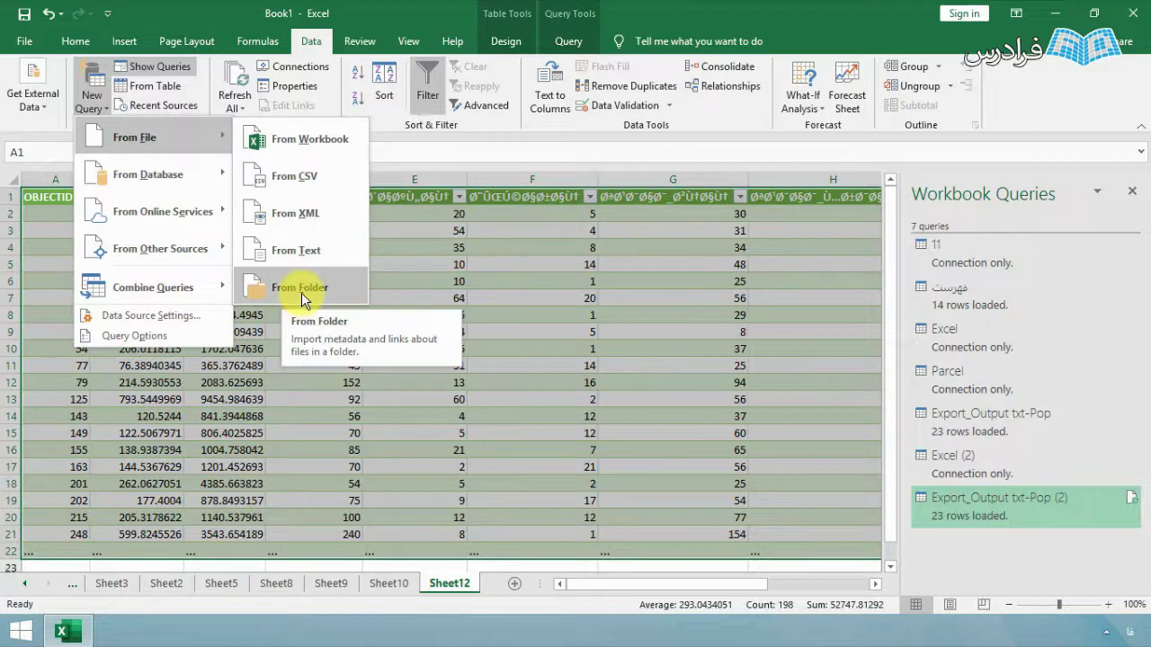
click(301, 290)
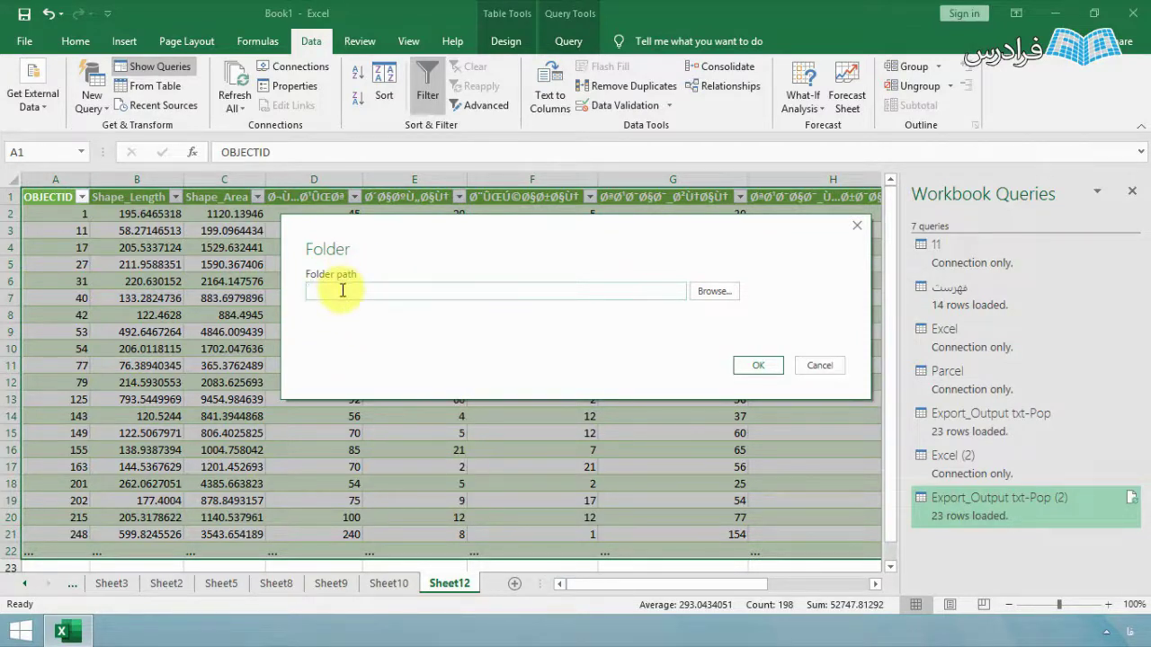
click(715, 291)
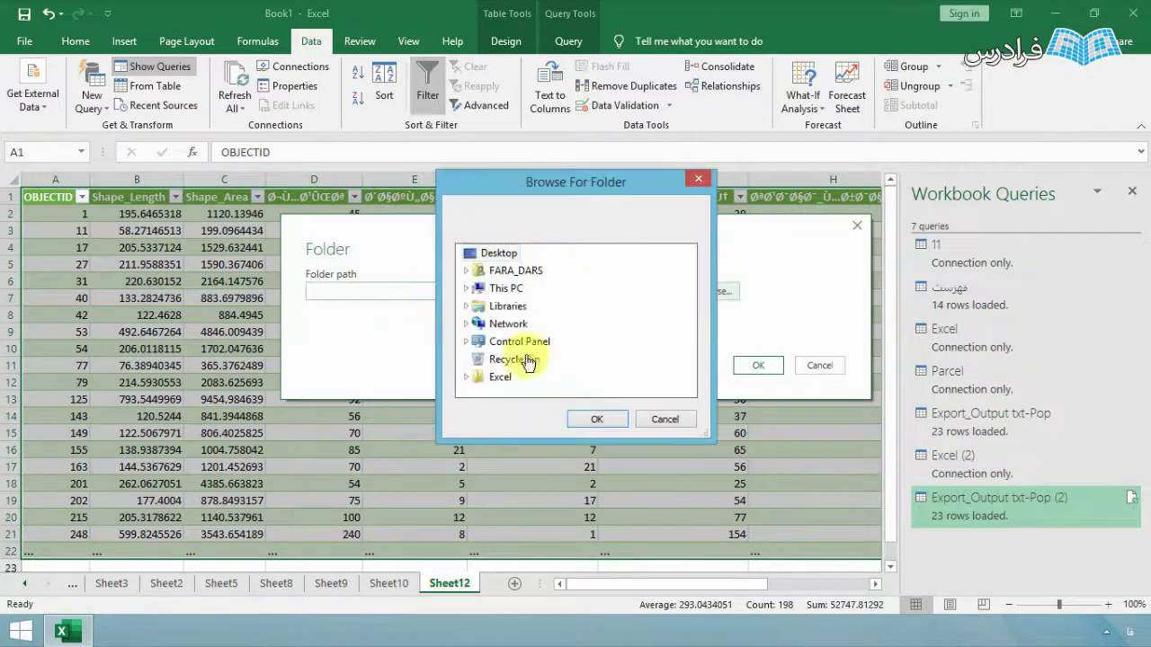
click(501, 378)
click(596, 419)
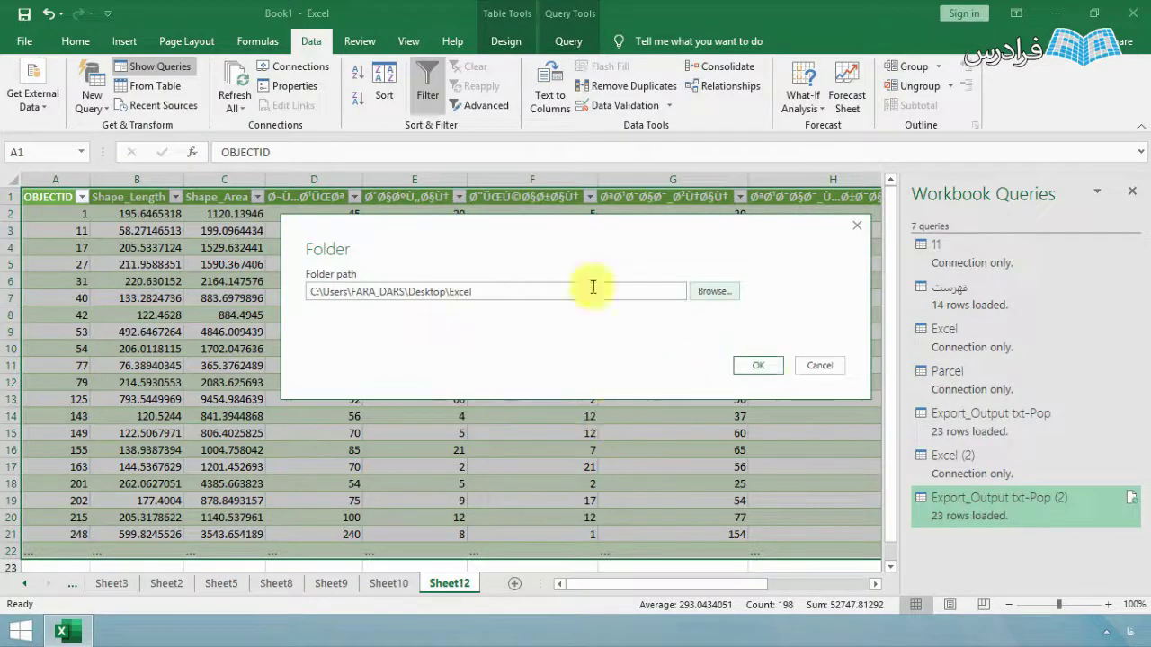
click(758, 365)
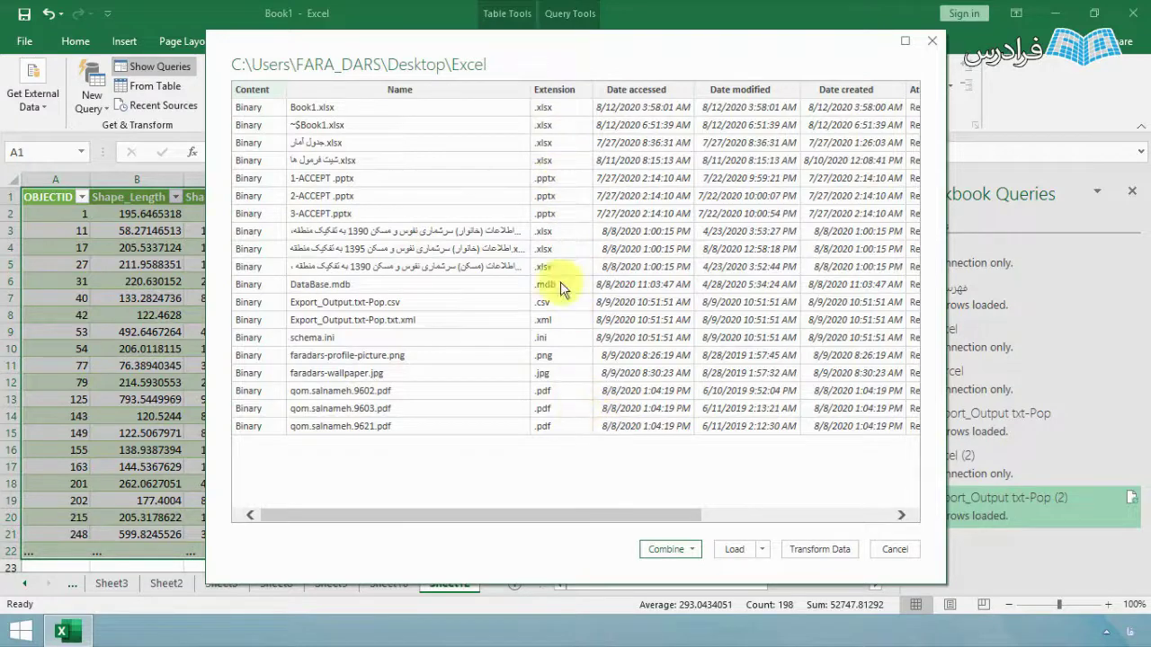
Check the attributes and folder paths in the folder preview, and load the file list into the workbook
scroll(650, 514, right, 5)
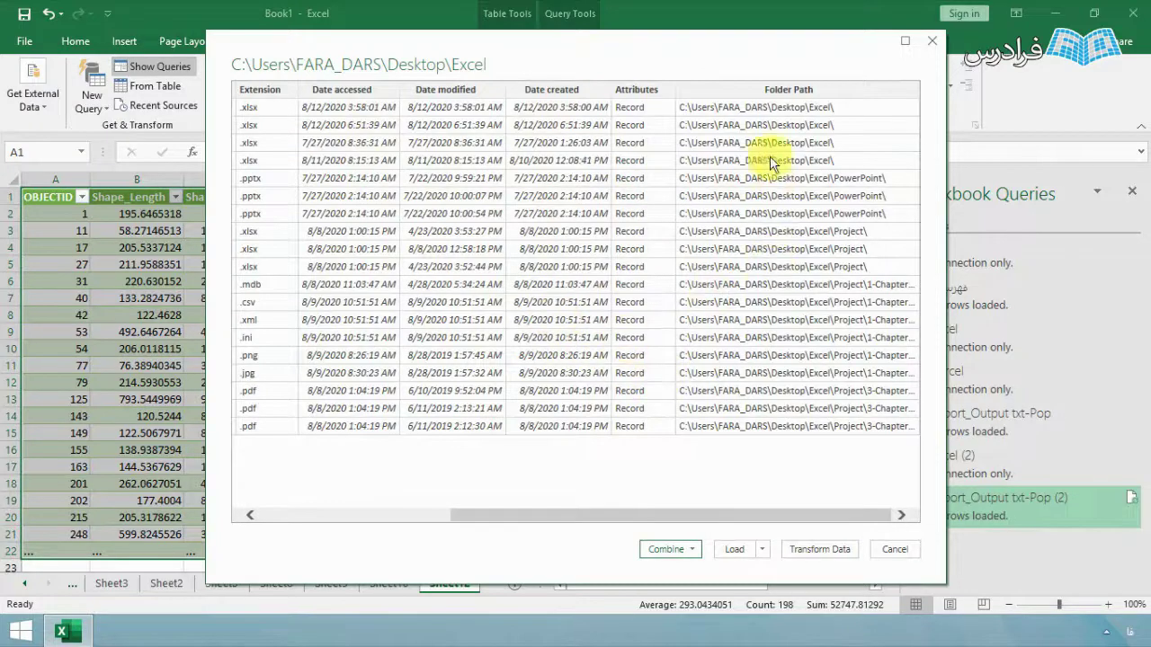
click(734, 551)
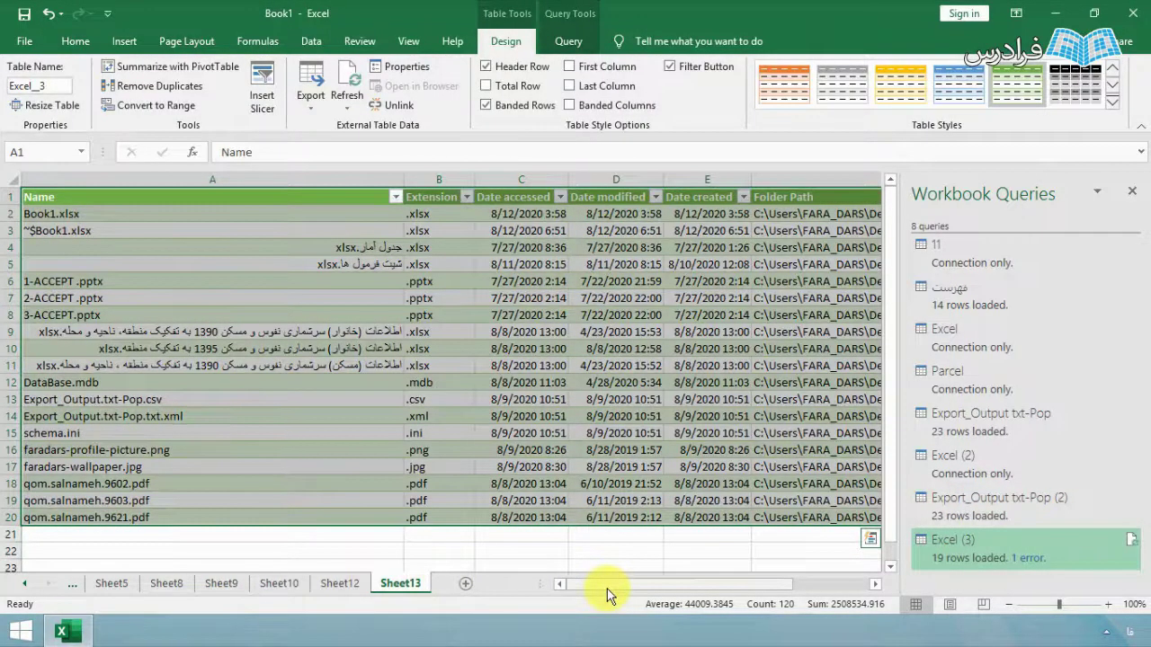
drag(607, 589, 503, 564)
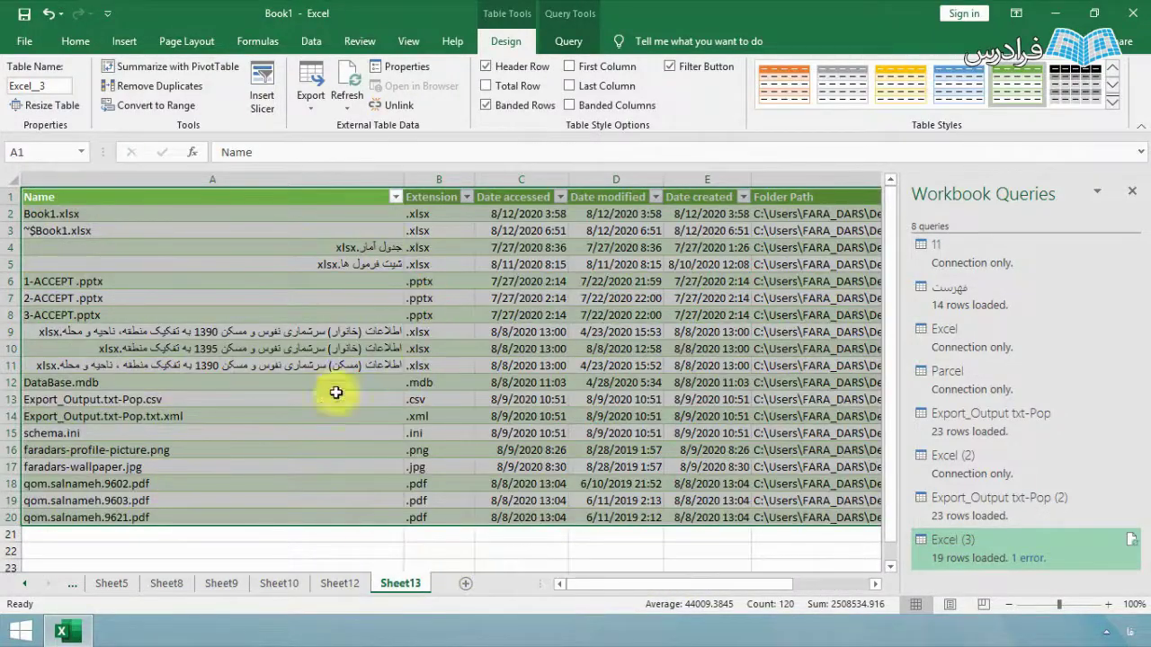
Examine the Folder Path column of the loaded file list against the file names and dates on Sheet13
drag(582, 587, 642, 586)
click(745, 321)
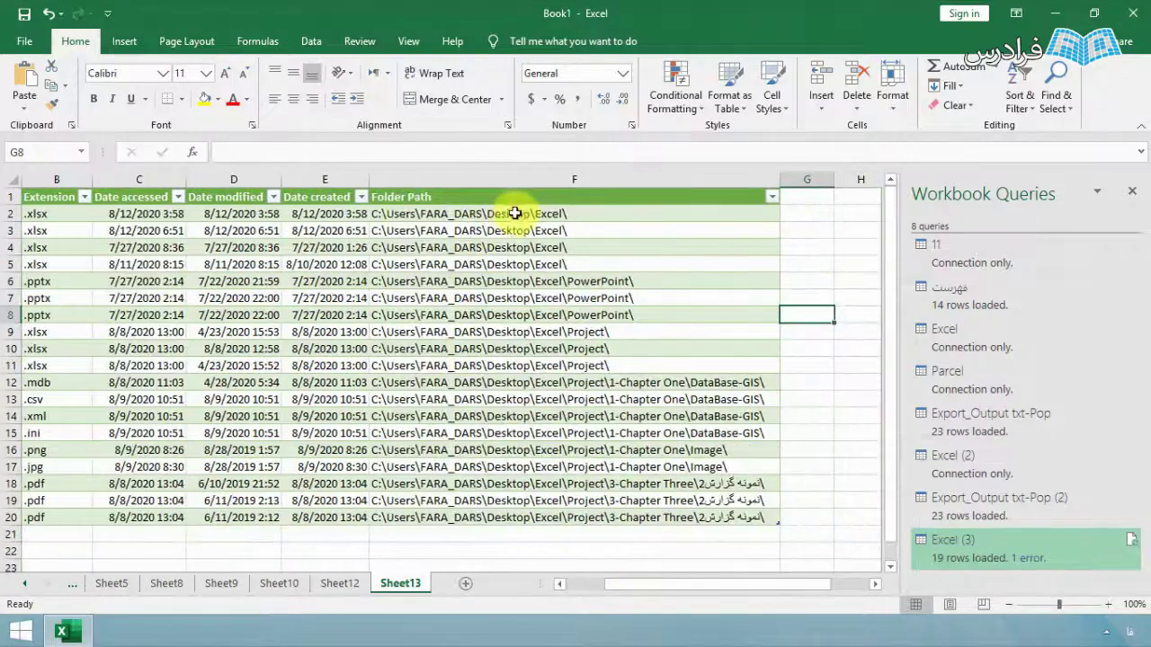
click(467, 215)
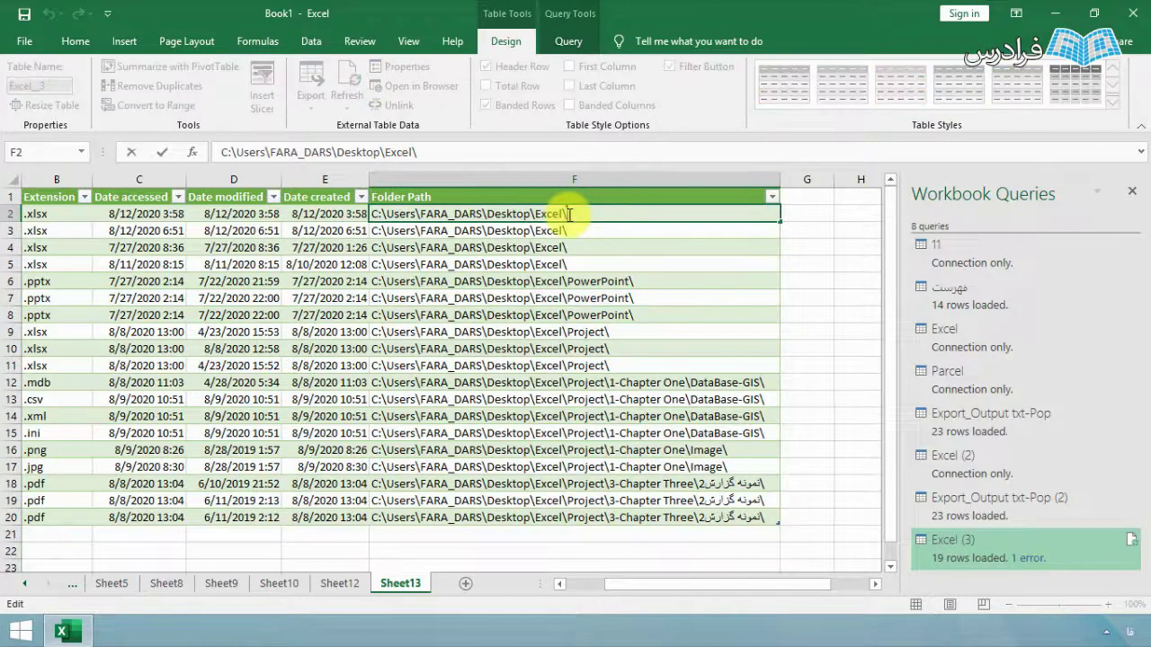
drag(635, 585, 576, 586)
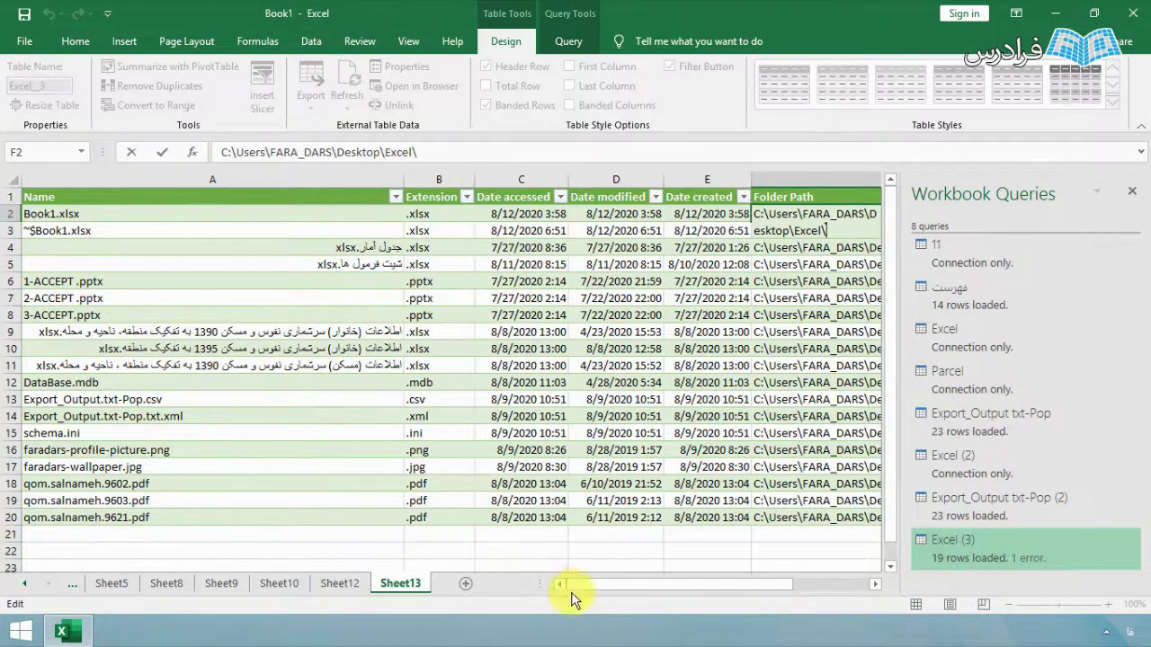
drag(569, 586, 640, 586)
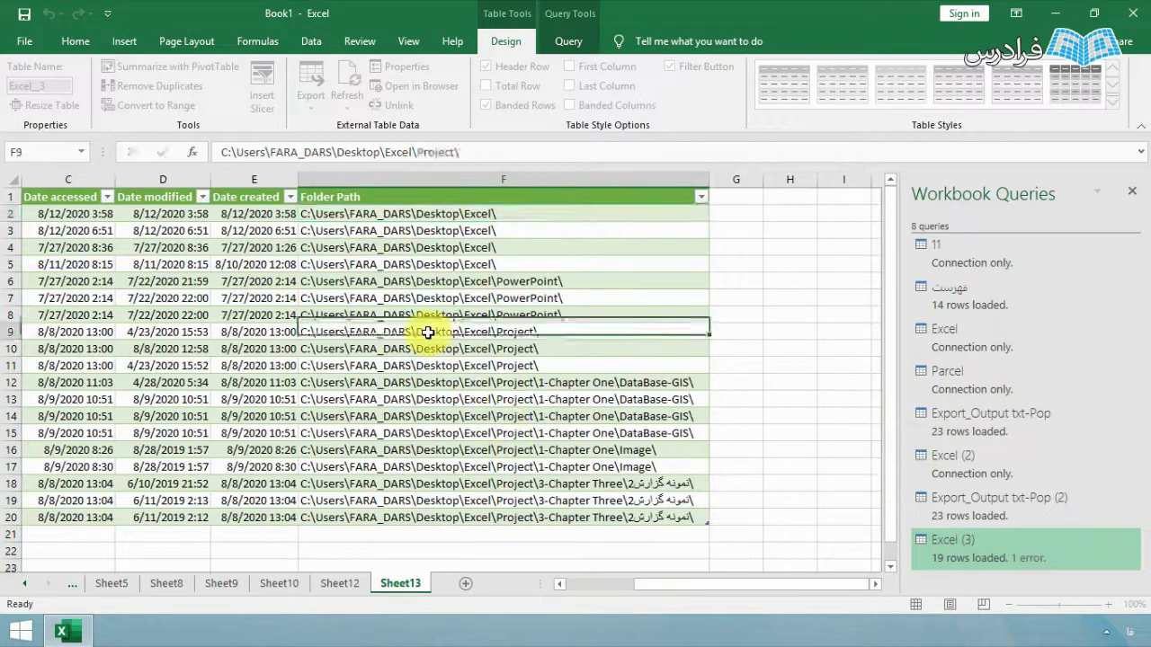
click(427, 333)
drag(670, 588, 589, 588)
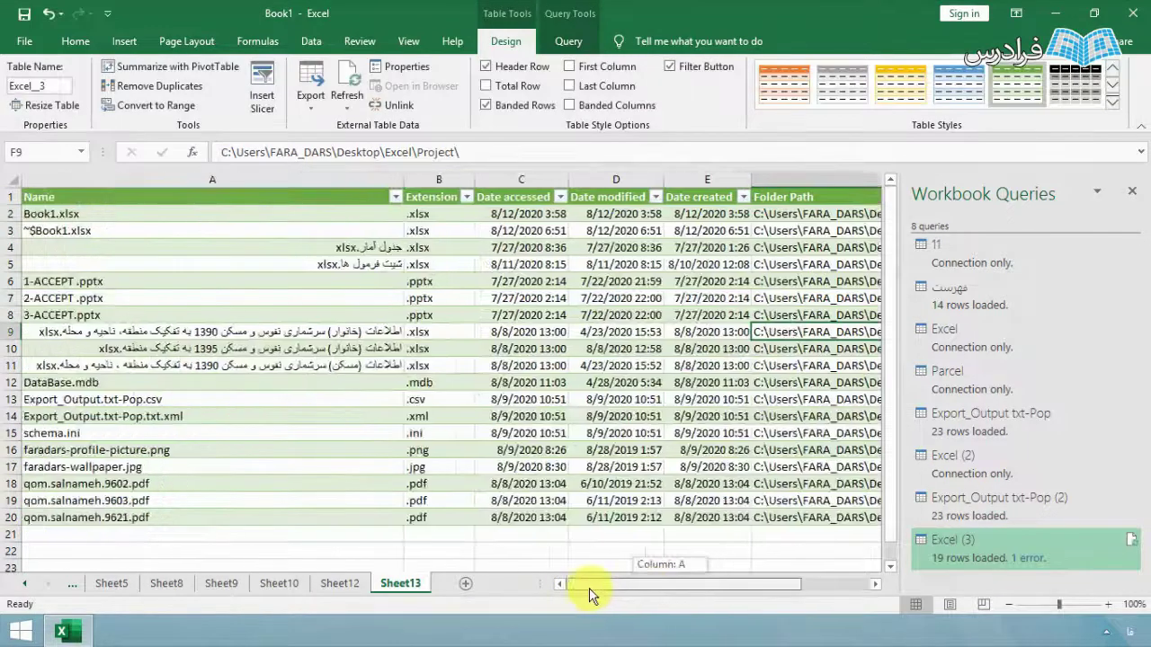
Copy the folder path text from inside cell F9 of the file list
double_click(776, 330)
drag(526, 339, 368, 329)
right_click(421, 333)
click(468, 368)
key(Return)
Insert a hyperlink in cell F9 to an existing location, using the copied path C:\Users\FARA_DARS\Desktop\Excel\Project\ as the address
click(505, 332)
right_click(479, 329)
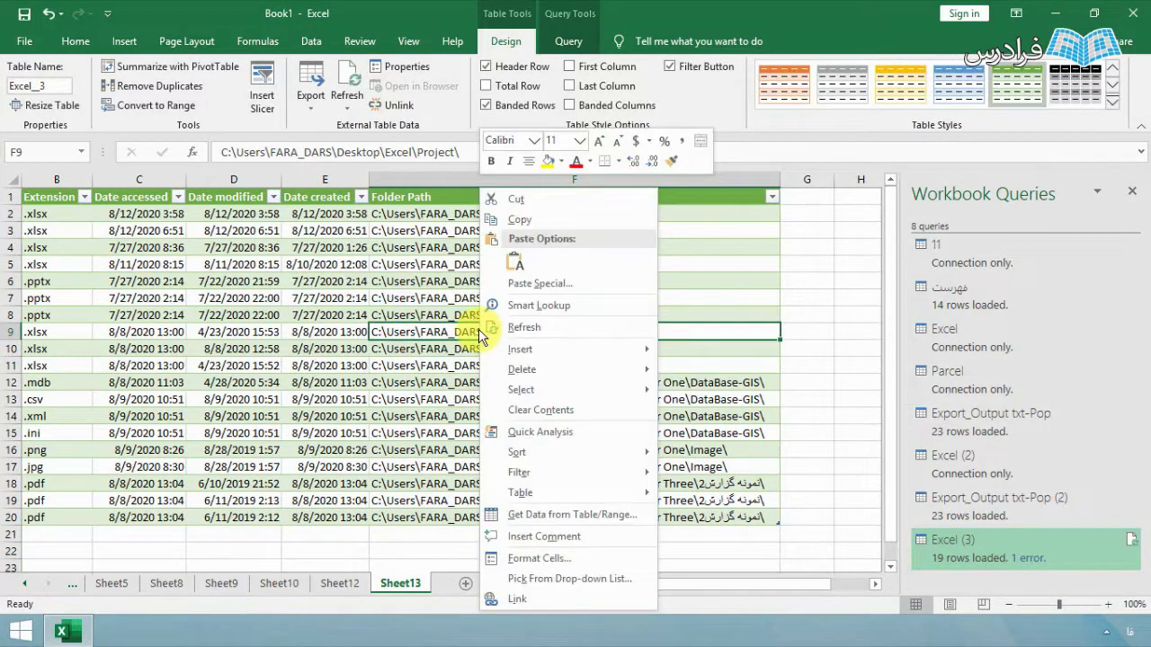
click(528, 602)
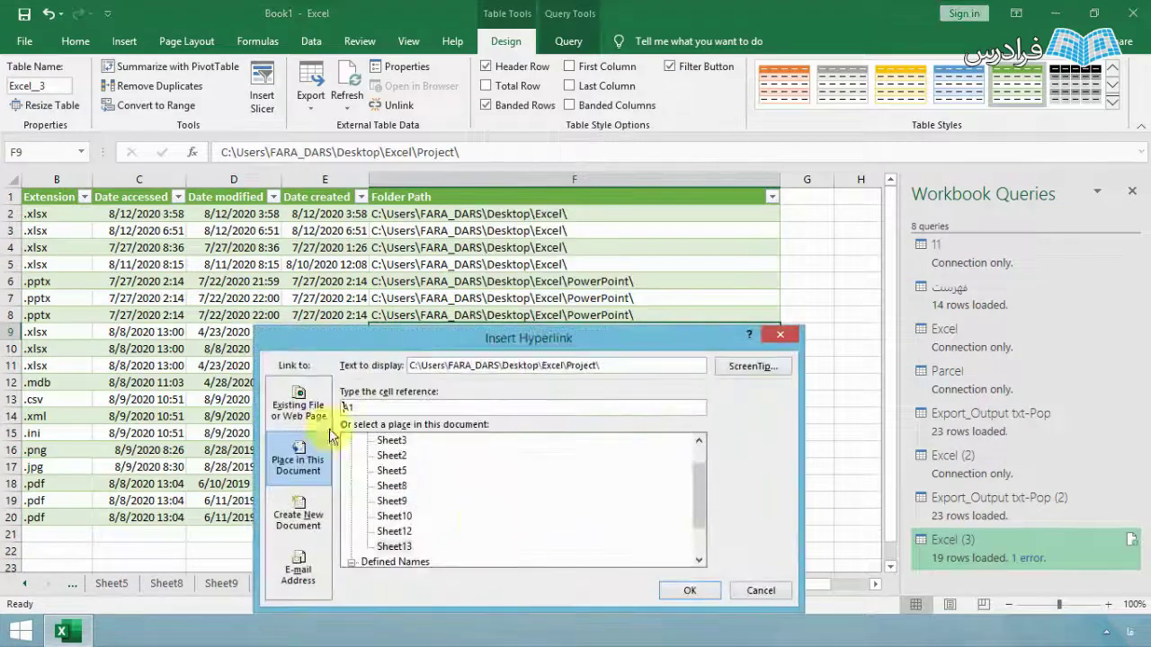
click(304, 258)
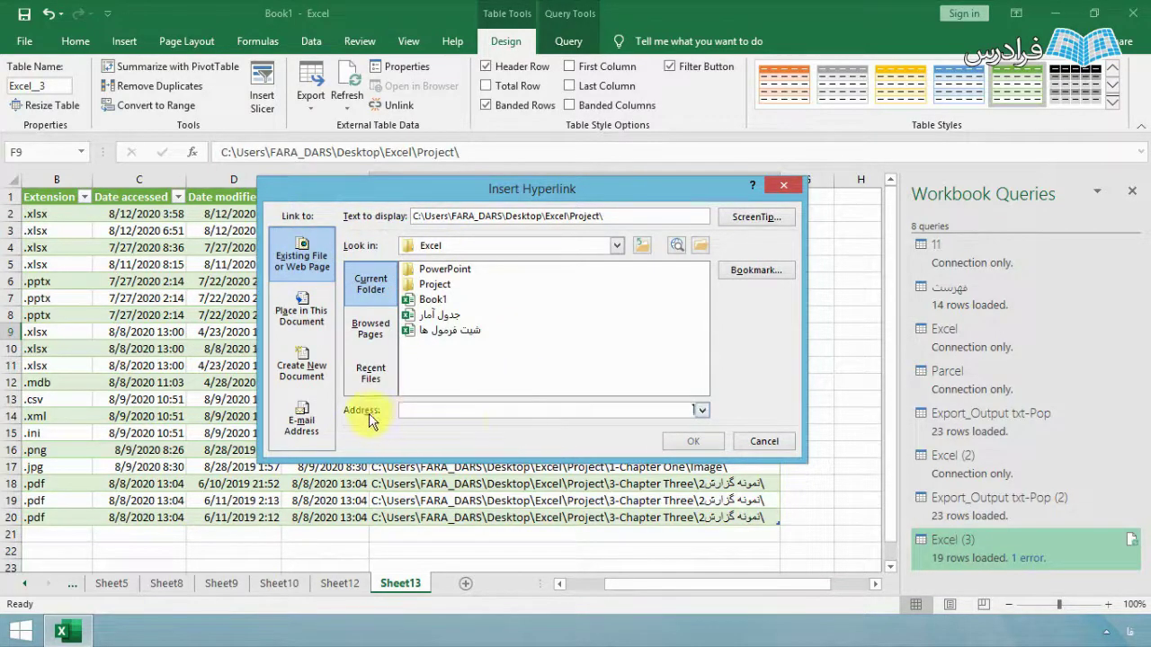
key(ctrl+v)
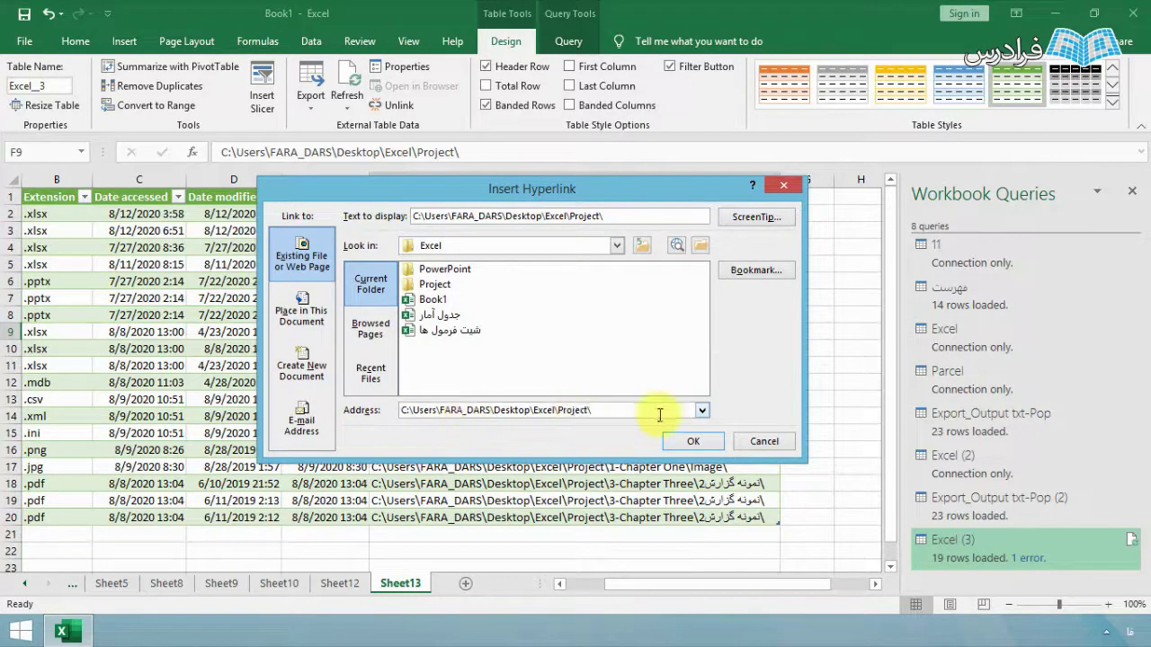
click(689, 442)
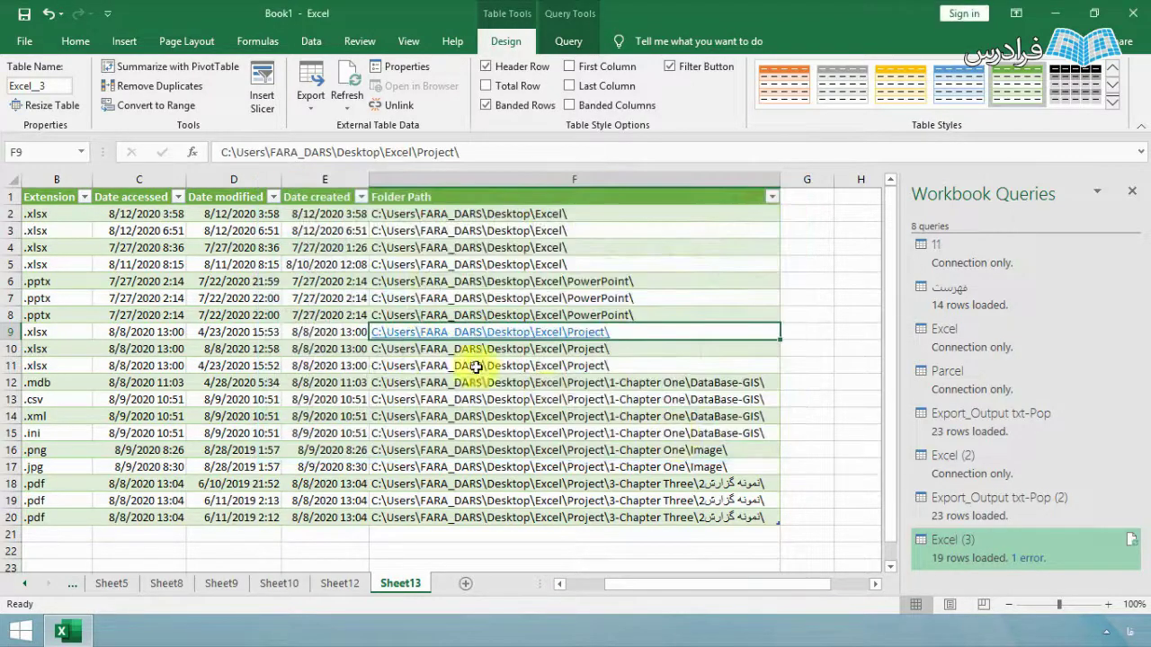
Test the hyperlink in cell F9 by opening the Project folder, and close the folder window
click(501, 351)
click(494, 334)
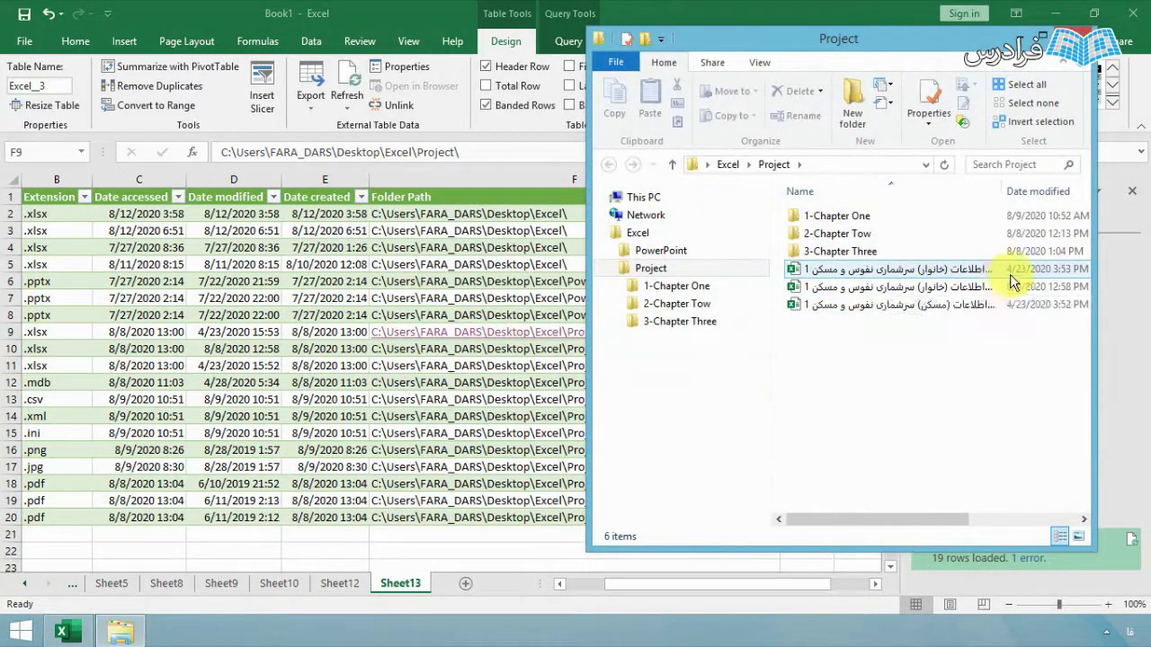
double_click(1002, 185)
drag(889, 45, 722, 52)
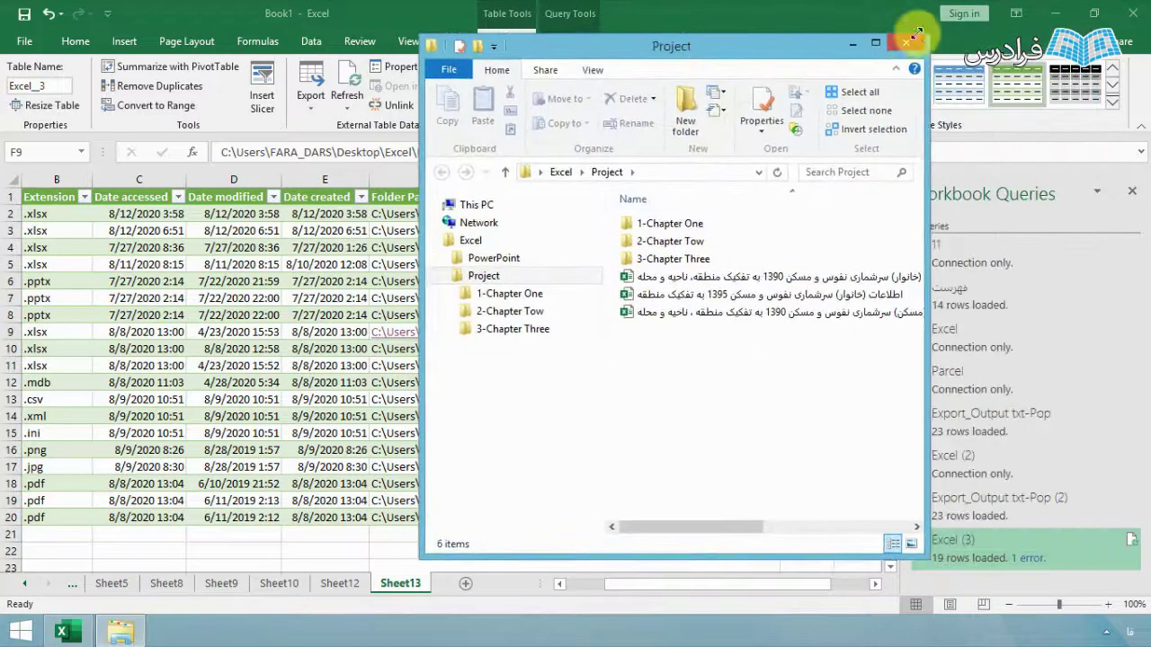
click(902, 47)
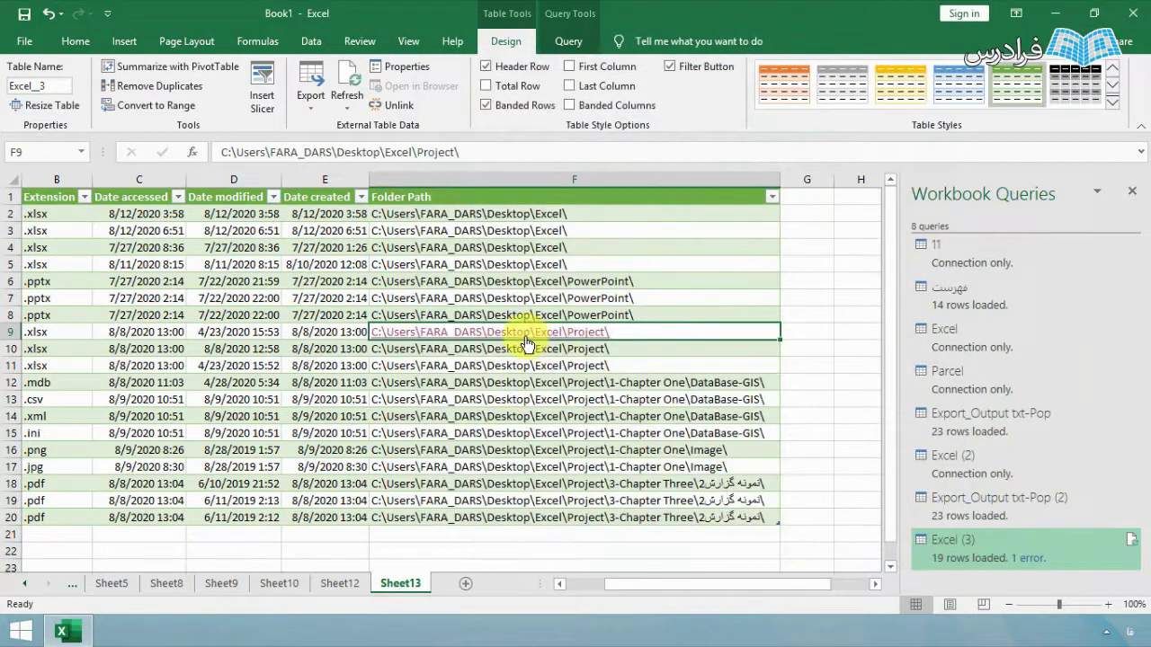
Insert a hyperlink in cell F10 to a place in this document, targeting cell A1 of Sheet1
click(519, 349)
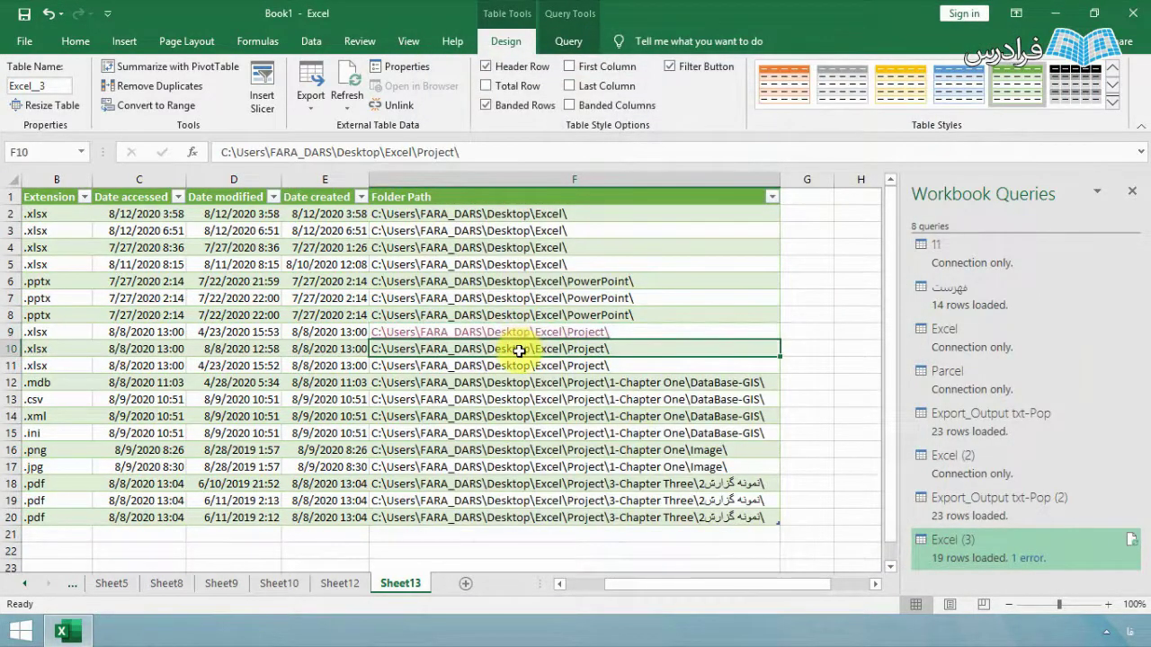
double_click(595, 349)
key(Escape)
right_click(557, 349)
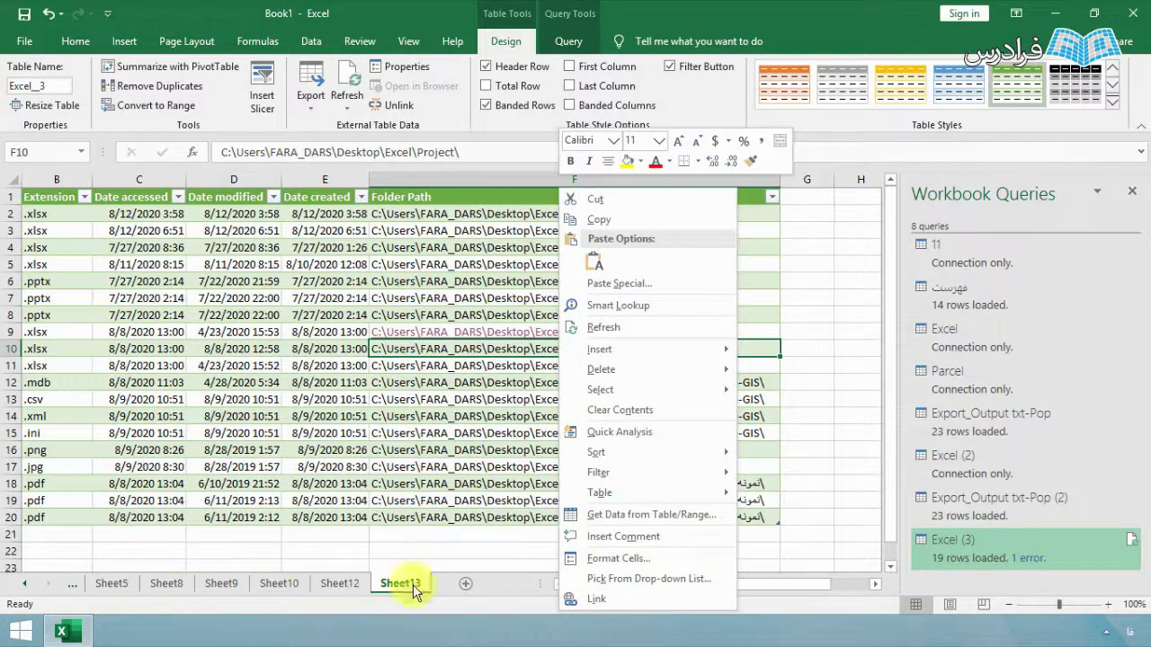
click(618, 596)
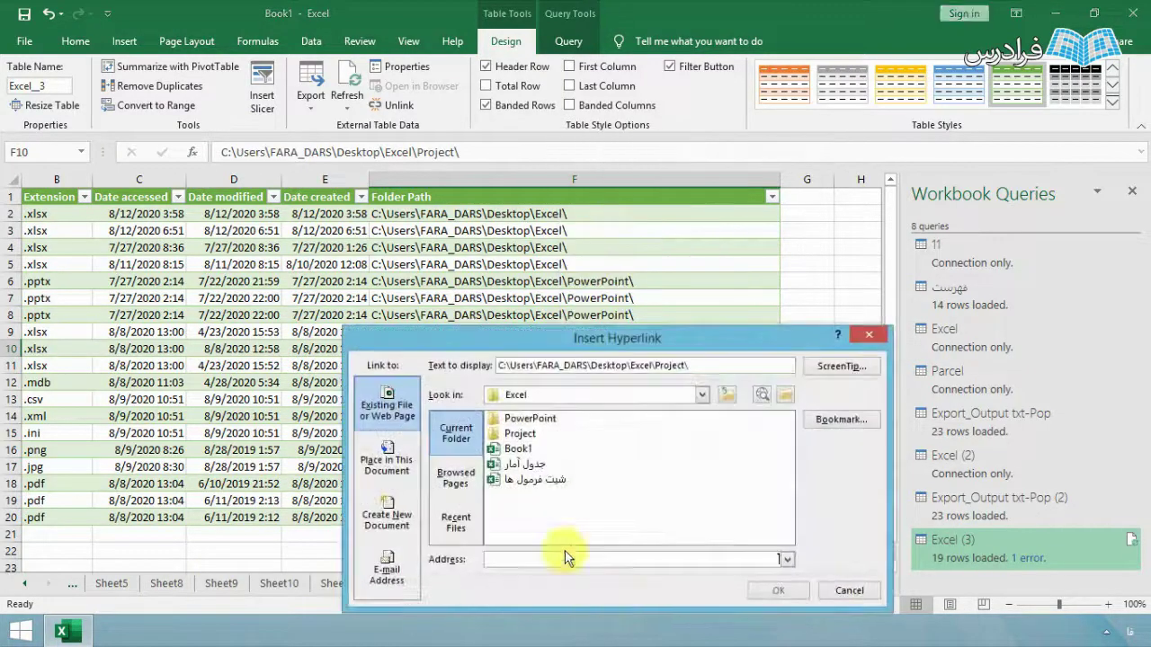
drag(498, 339, 496, 220)
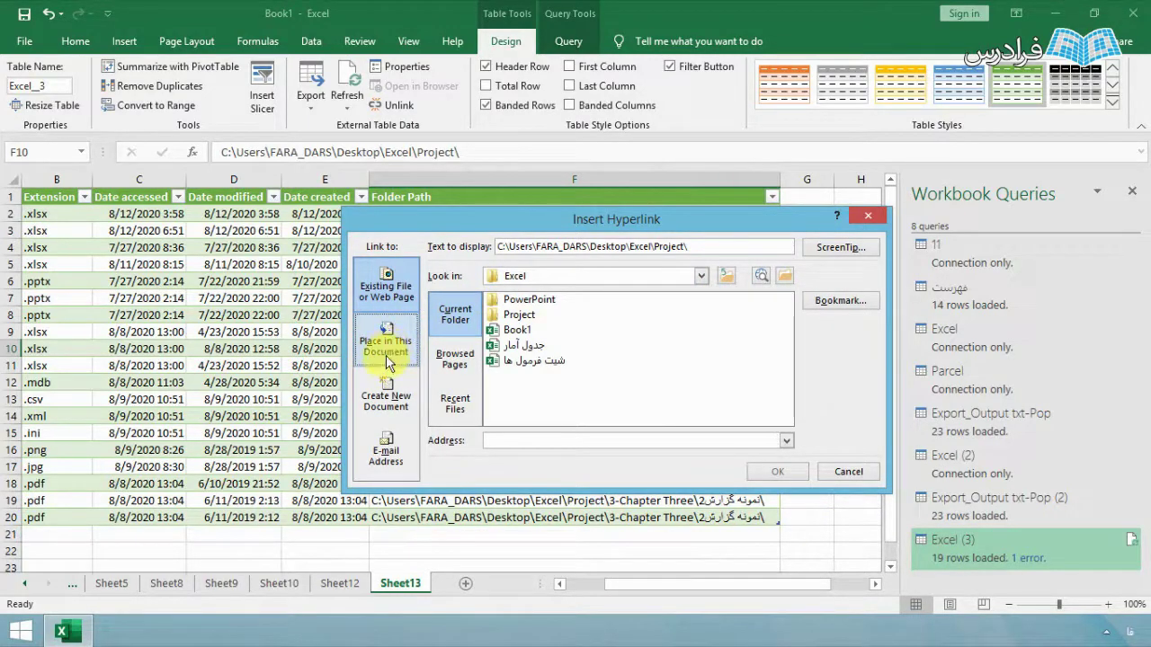
click(385, 357)
drag(786, 354, 804, 339)
click(477, 340)
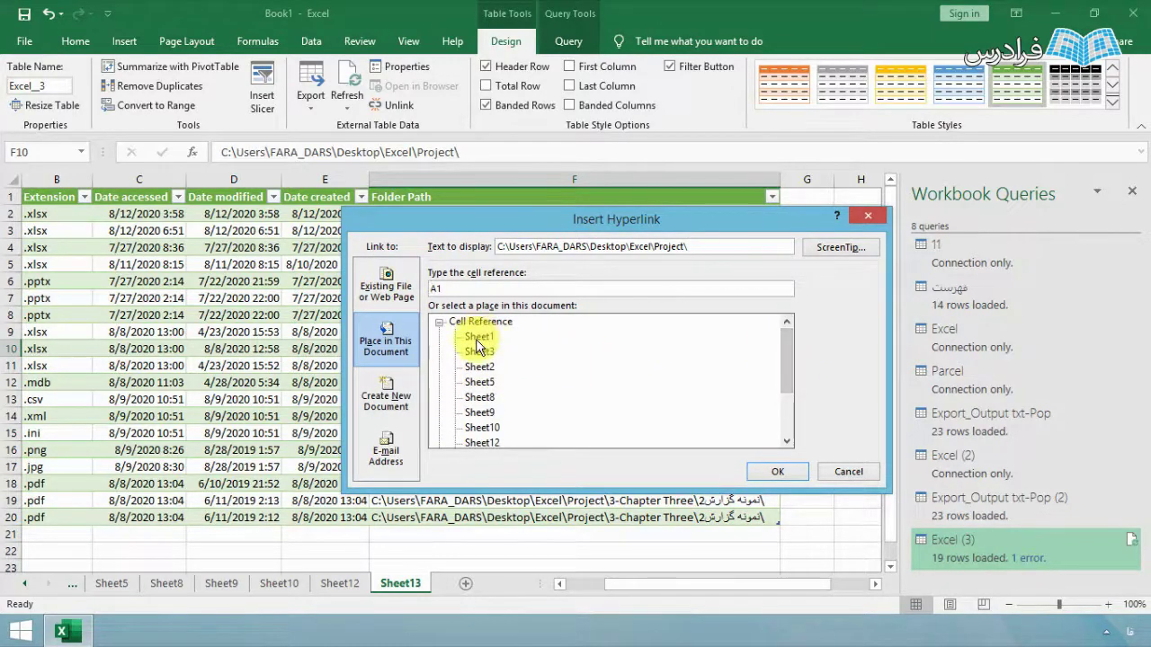
click(774, 479)
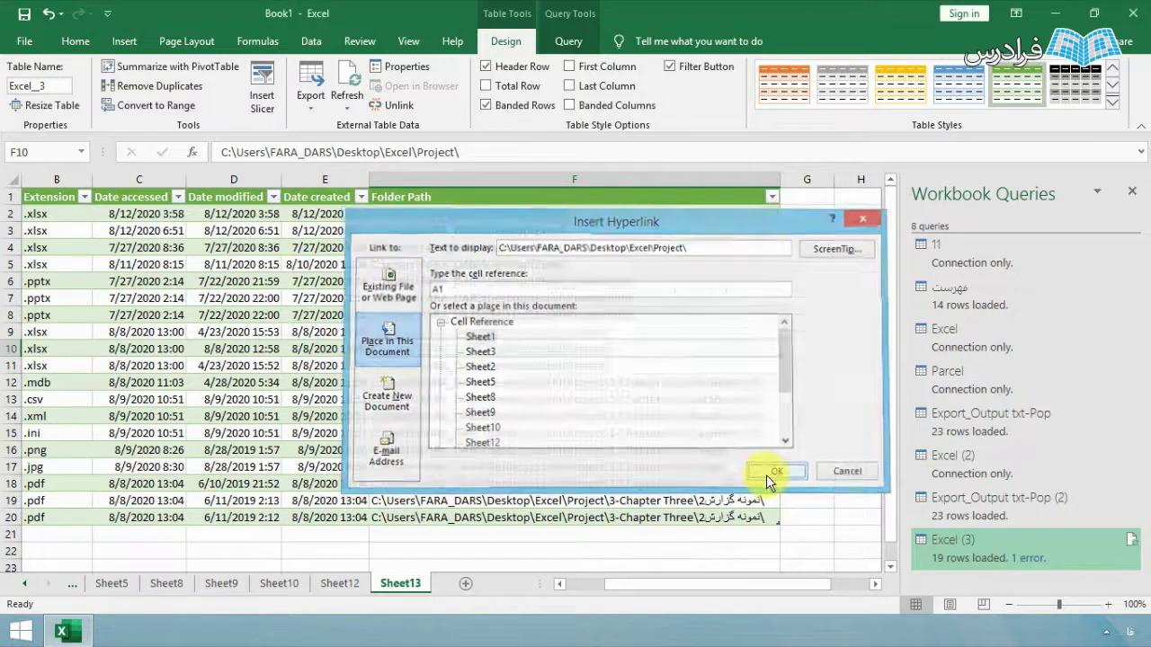
Follow the F9 link to the Project folder and the F10 link to Sheet1, and return to Sheet13
click(522, 385)
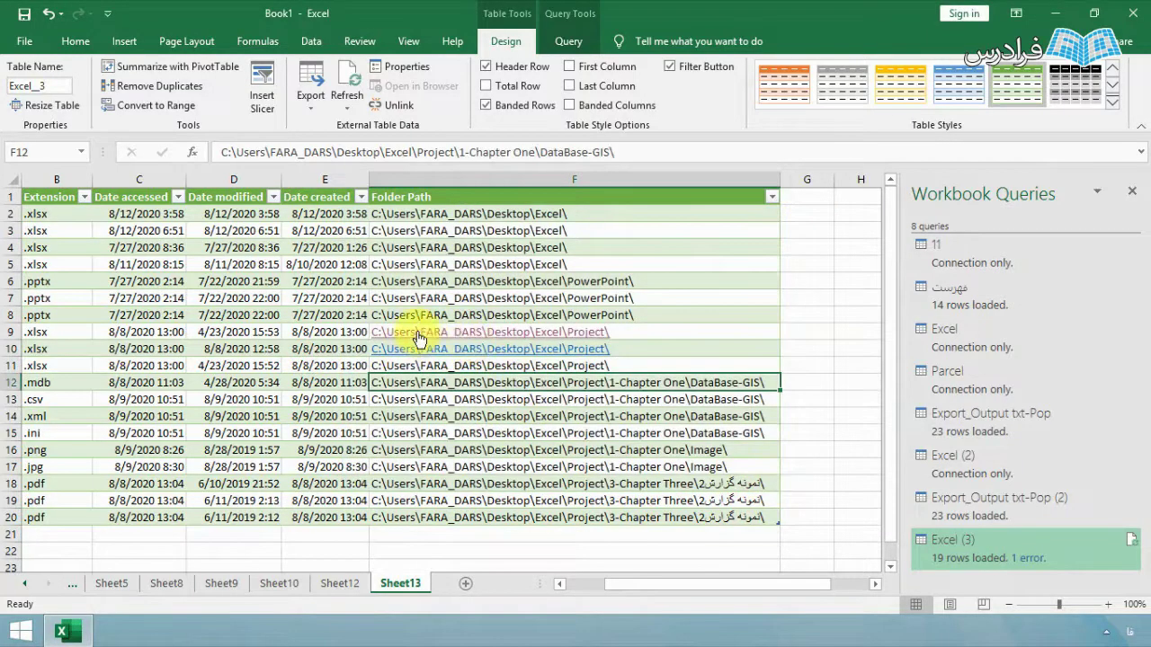
click(418, 334)
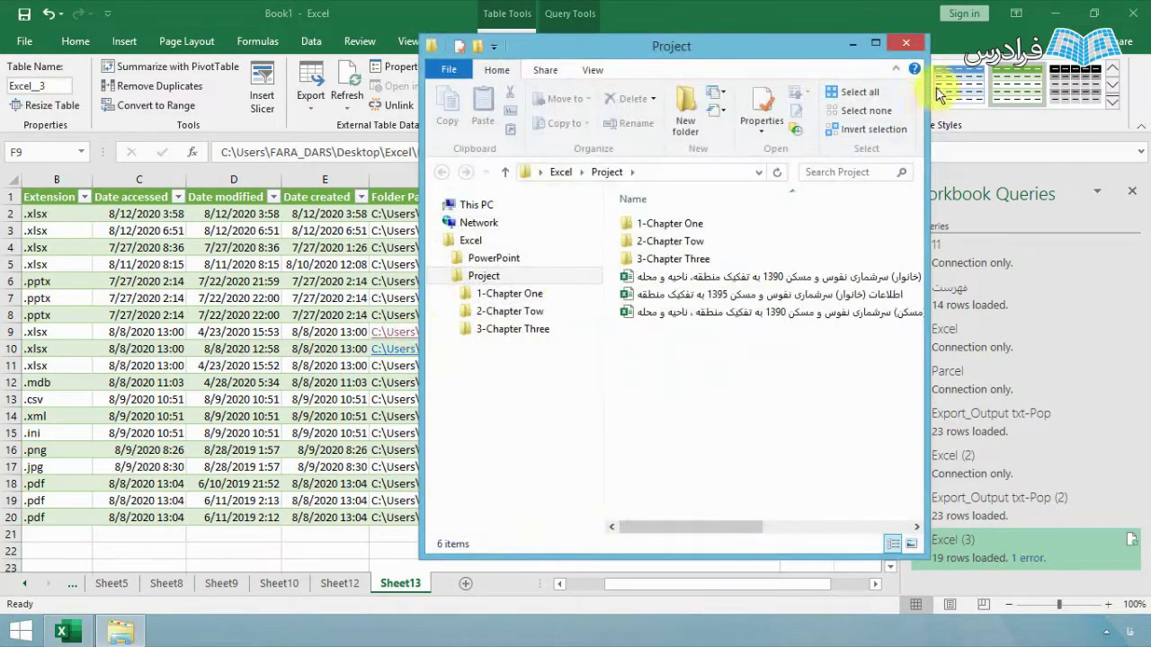
click(903, 45)
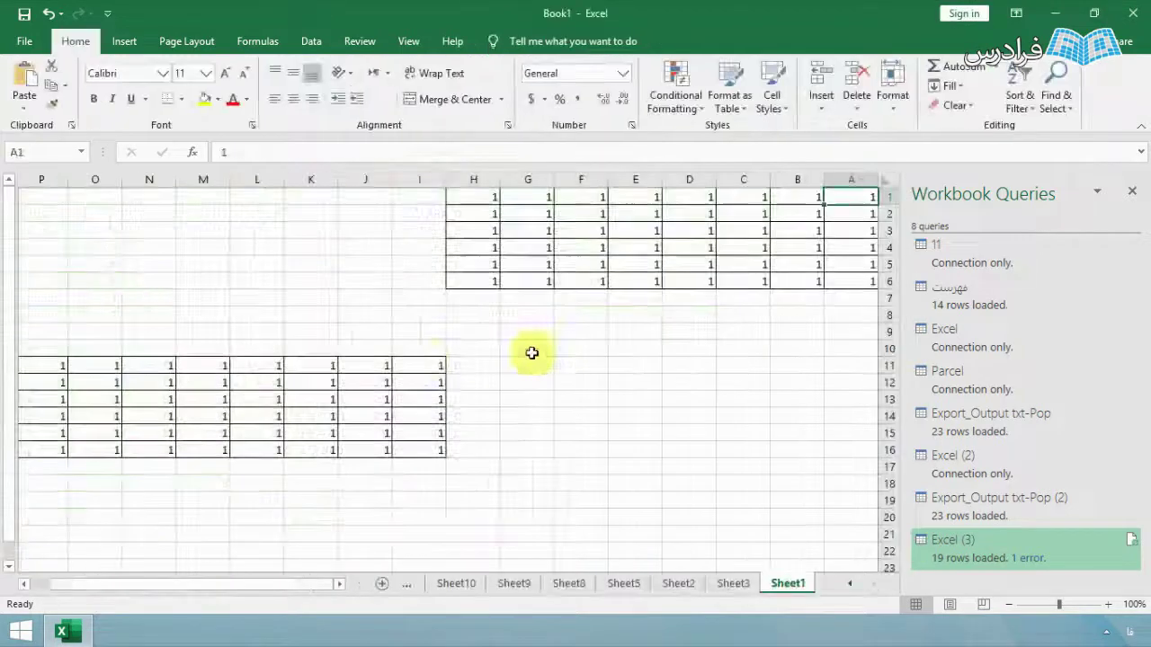
click(409, 587)
drag(603, 583, 555, 604)
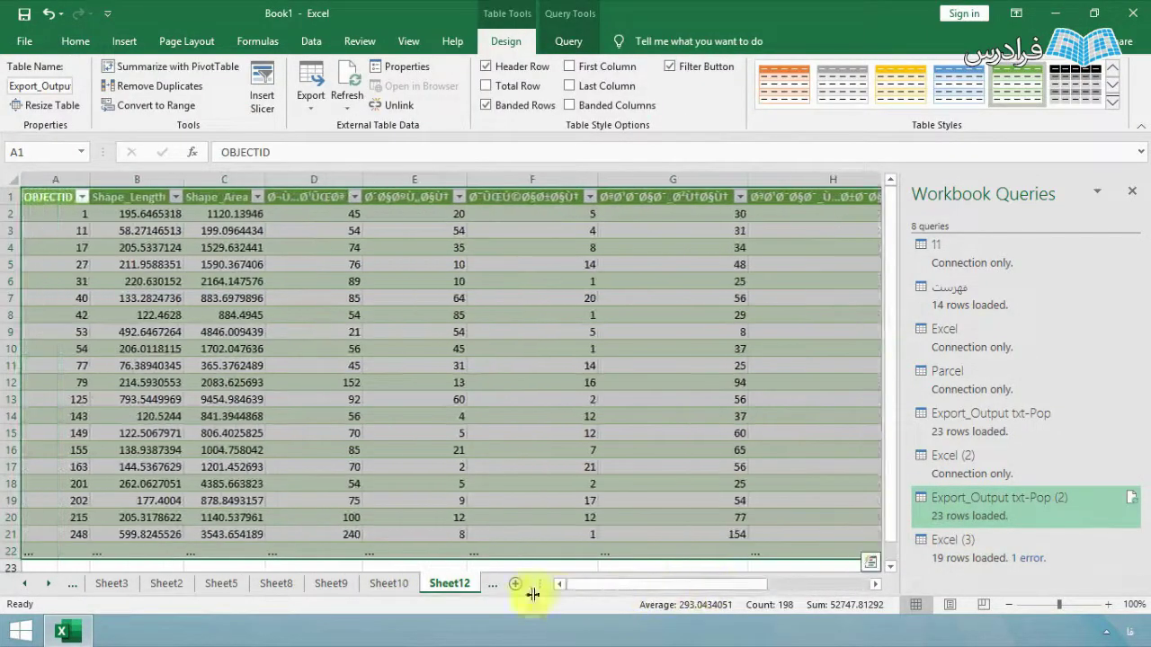
click(493, 584)
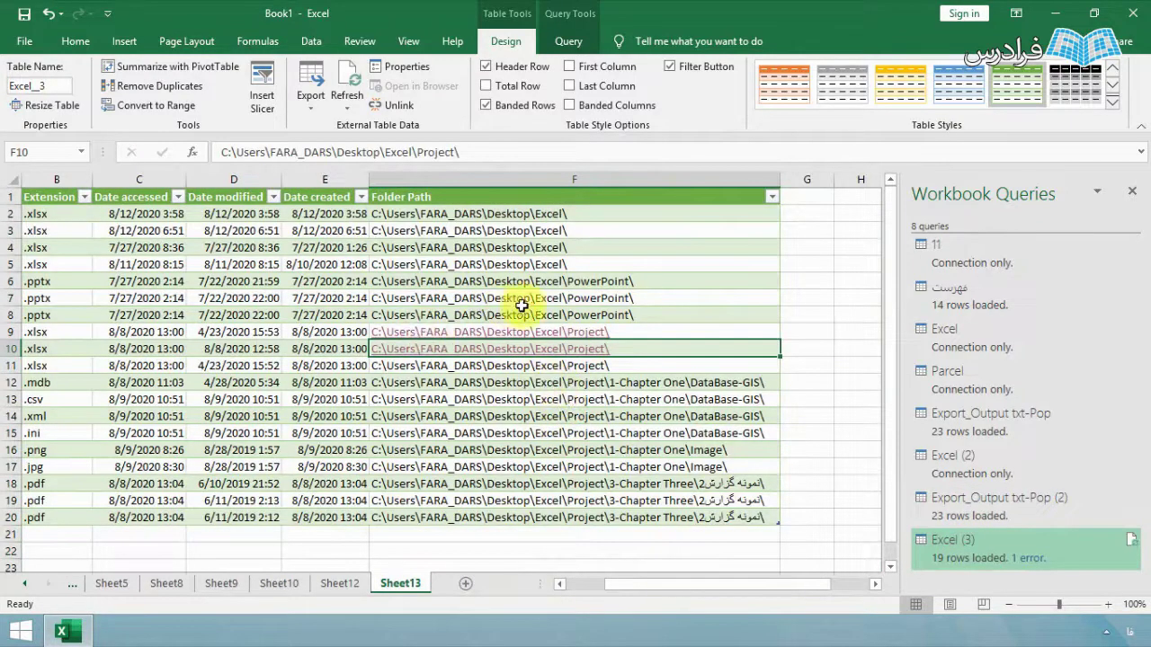
Create a new query from the Access database DataBase.mdb and load its Parcel table into the workbook
click(310, 41)
click(91, 98)
mouse_move(176, 182)
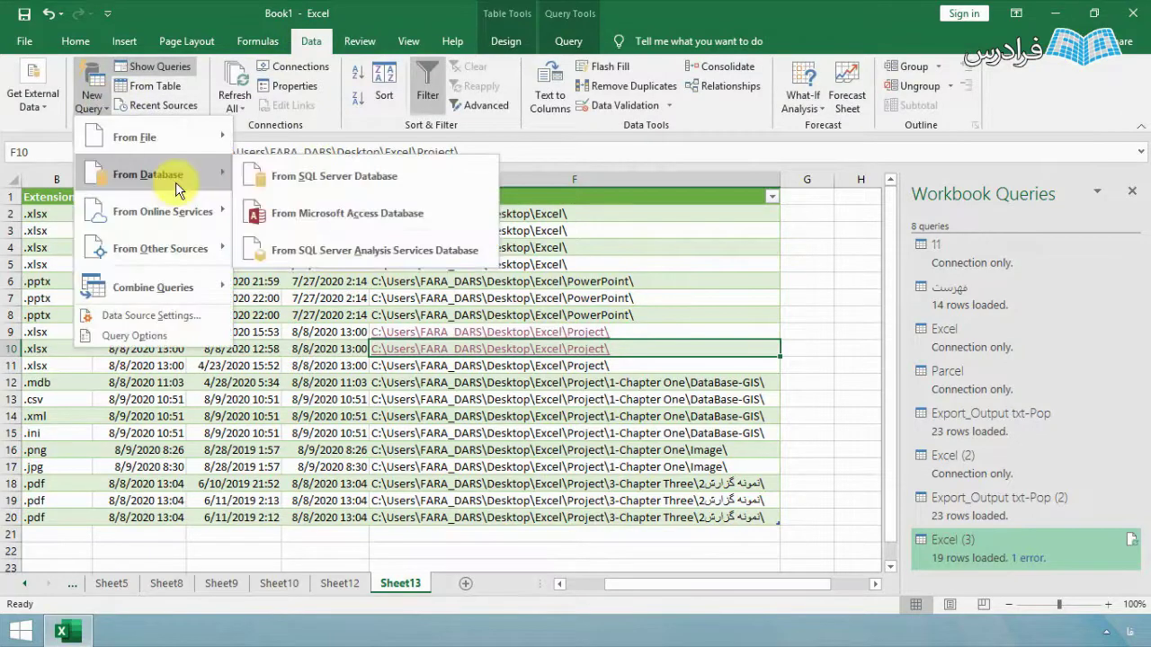
click(344, 216)
click(358, 153)
click(596, 410)
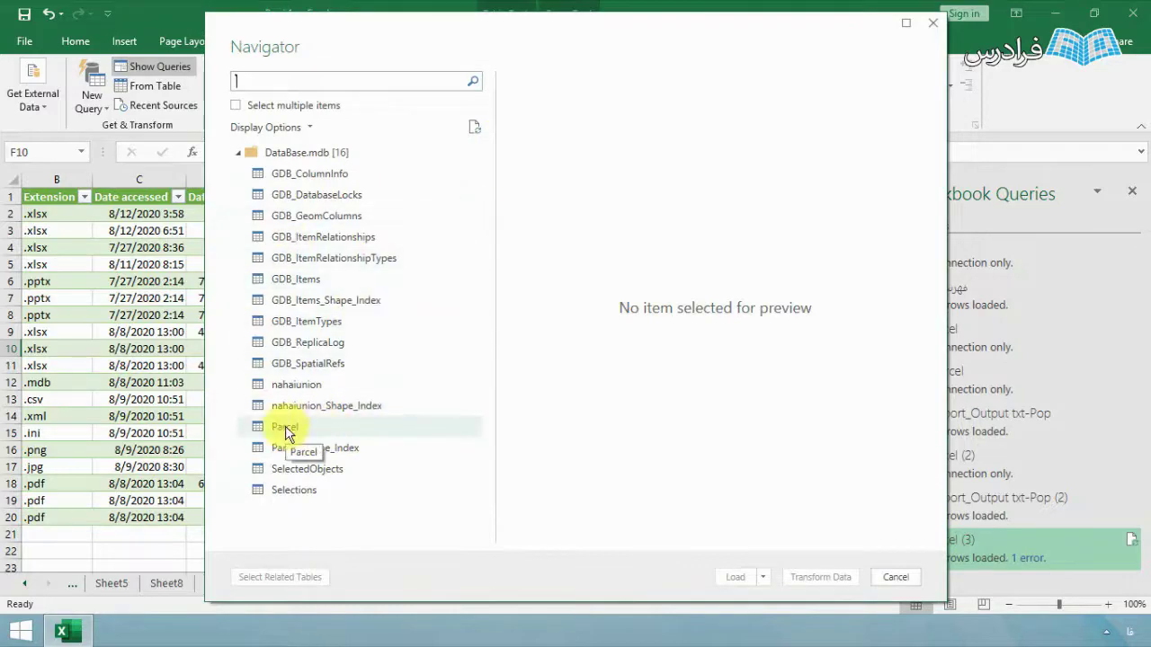
click(286, 428)
click(734, 578)
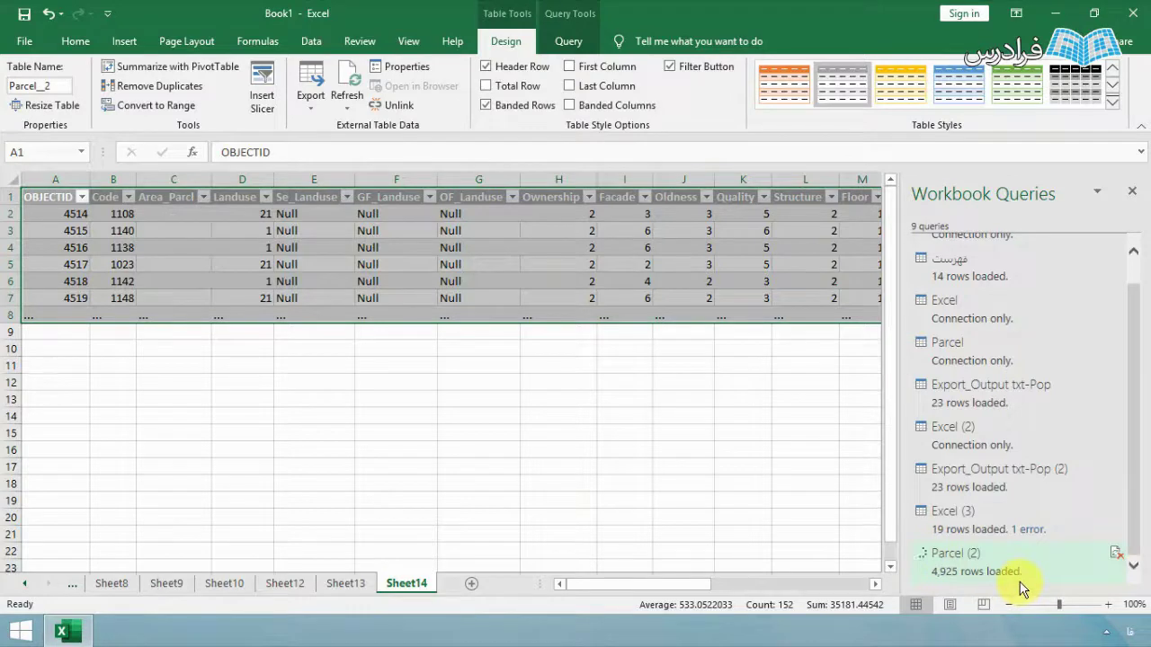
Refresh the loaded Parcel table on Sheet14 and its Parcel (2) query from the source data
click(311, 41)
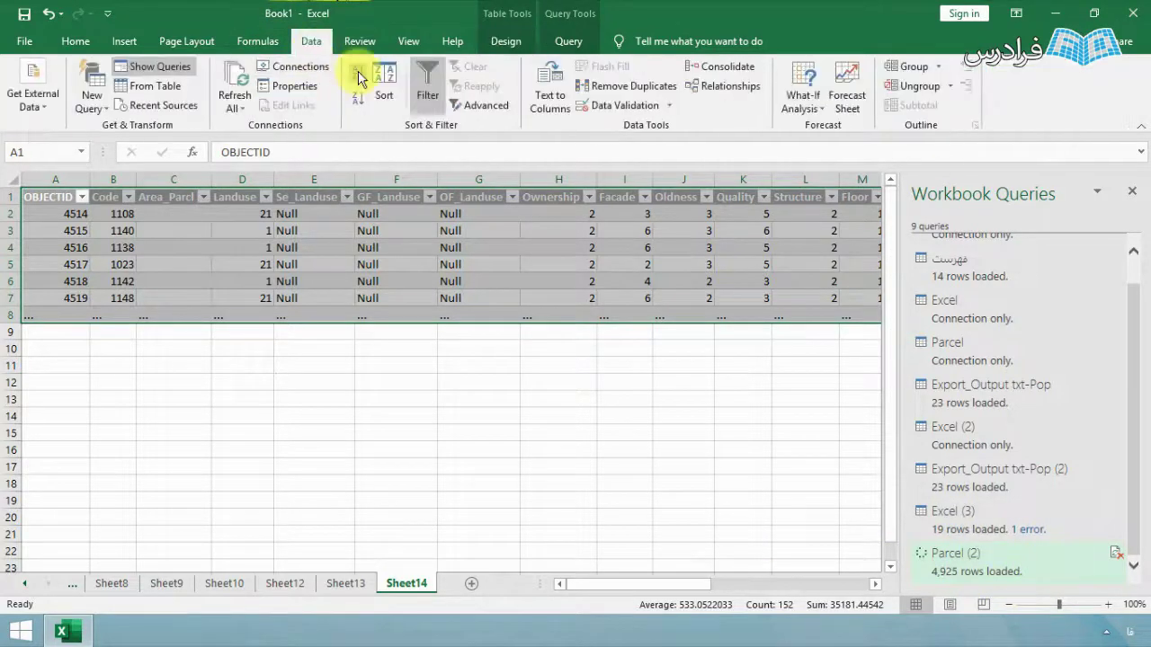
click(236, 106)
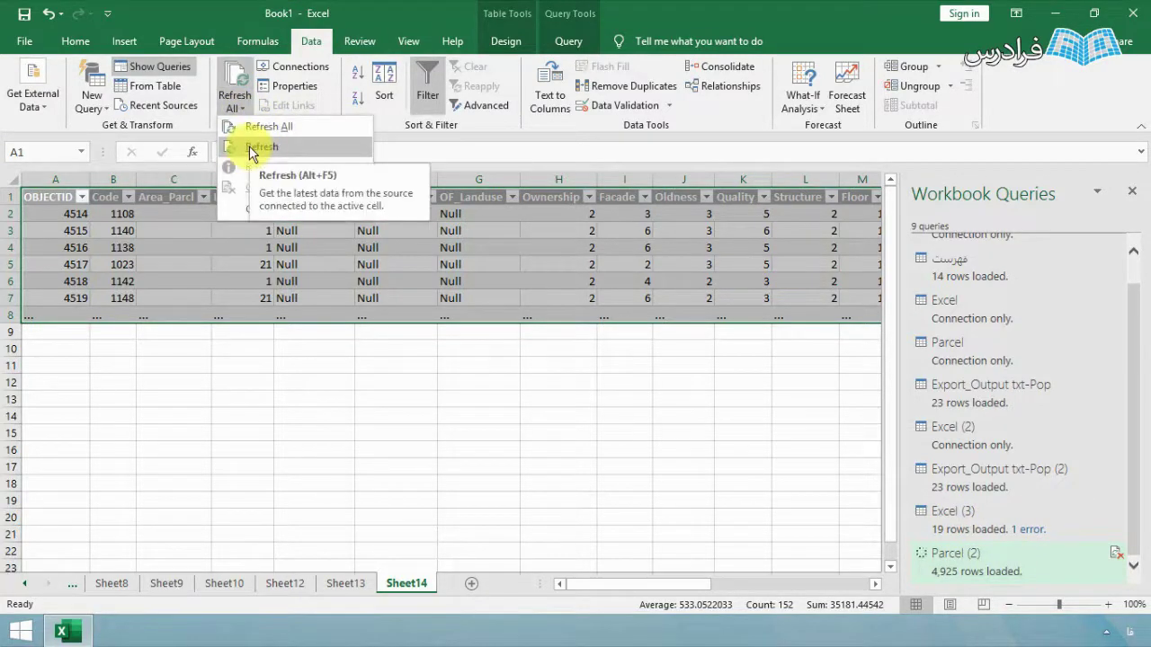
click(252, 149)
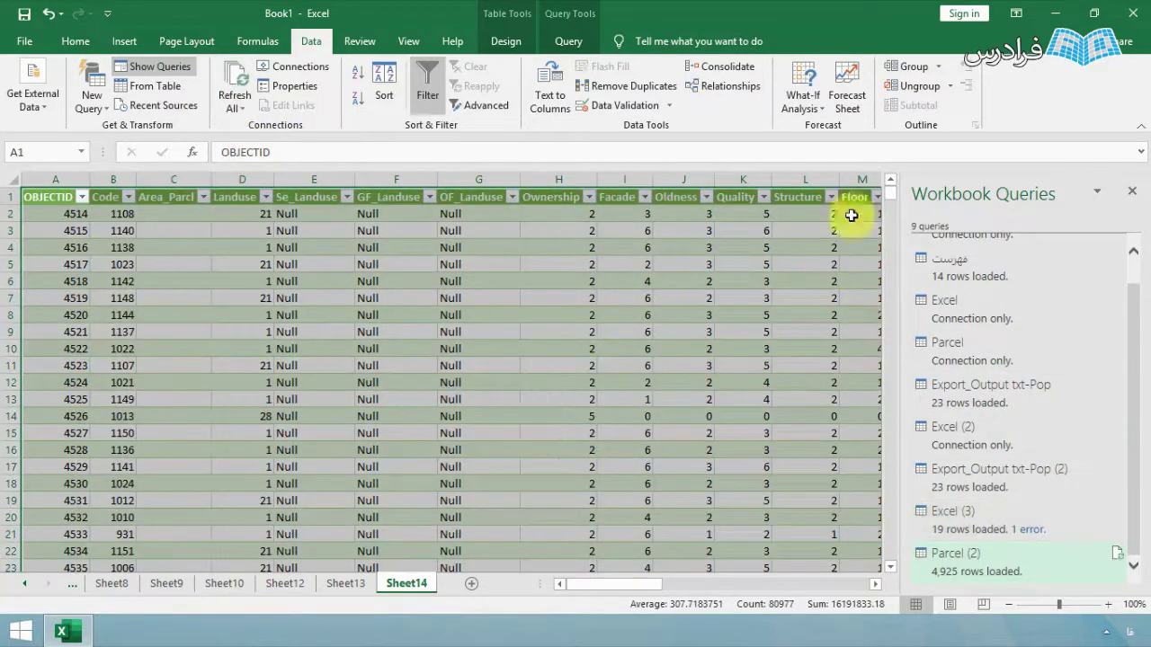
drag(888, 202, 856, 184)
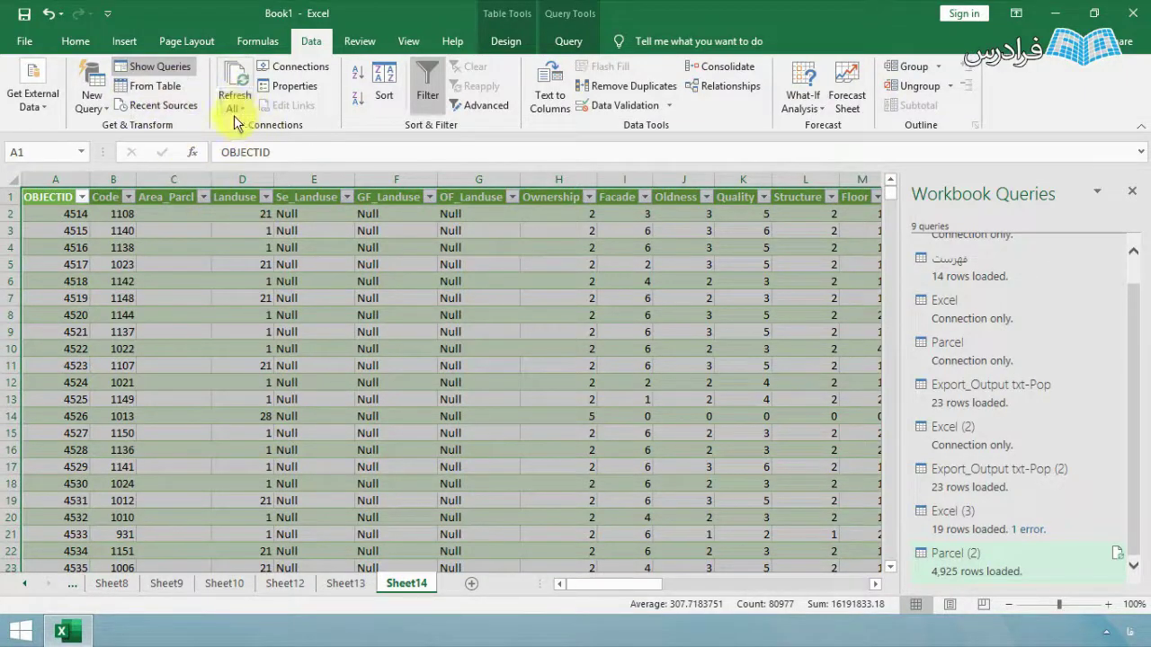
click(1119, 556)
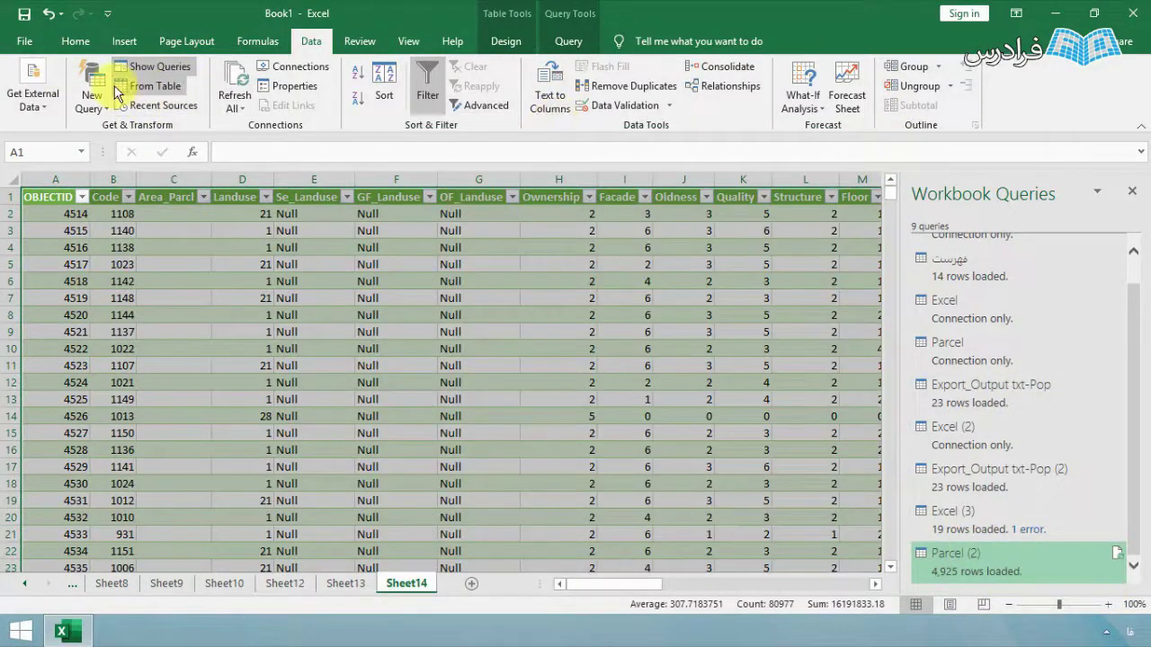
In the data source settings, change the source of the Excel folder to its Project\1-Chapter One subfolder
click(101, 106)
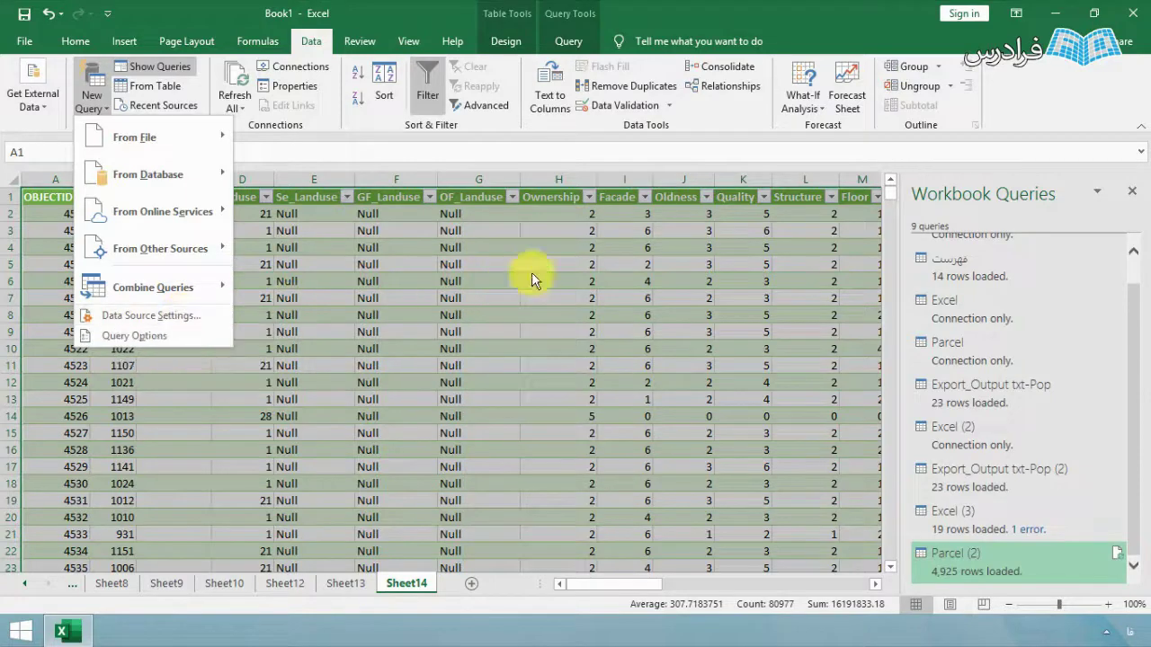
click(157, 319)
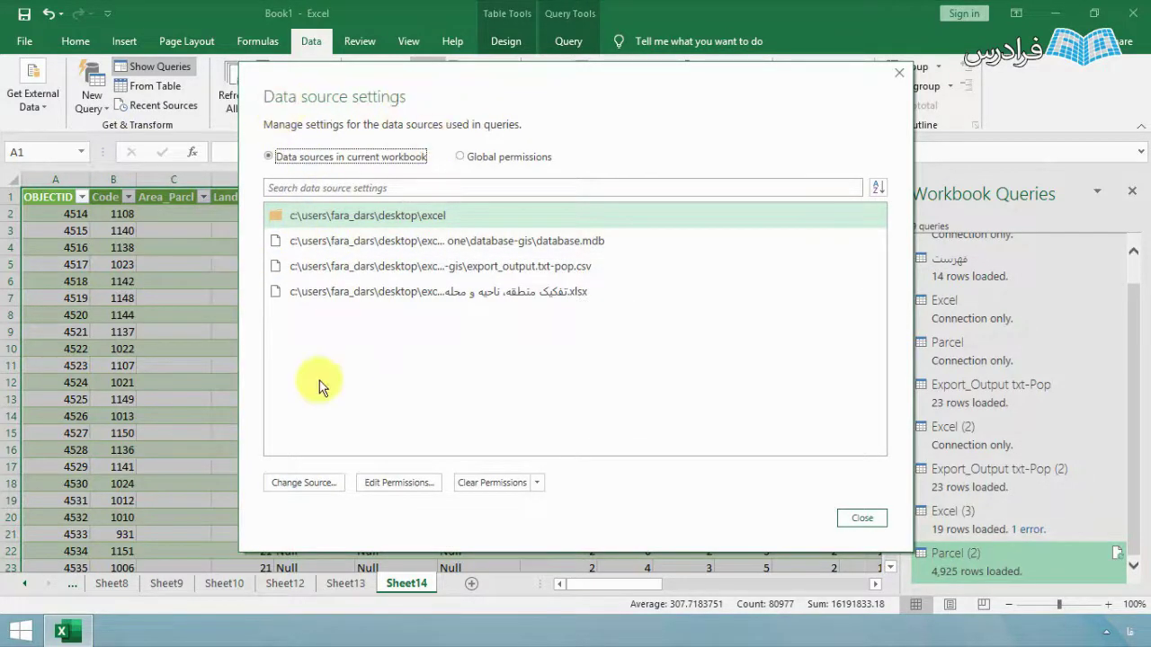
click(299, 485)
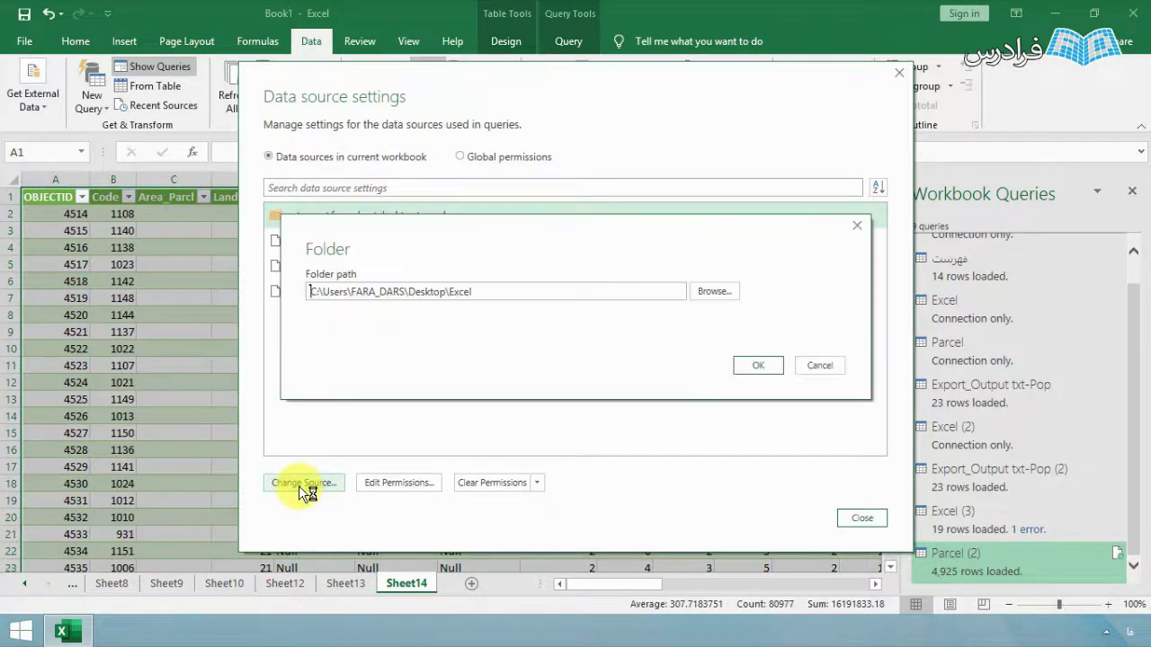
click(712, 292)
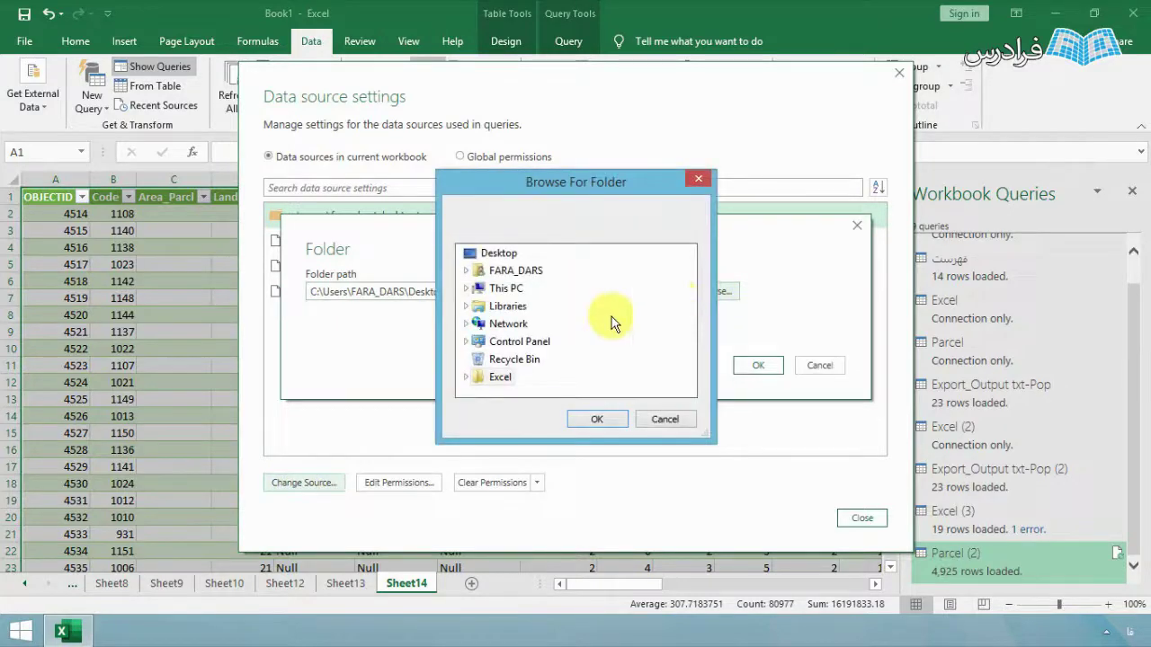
click(473, 382)
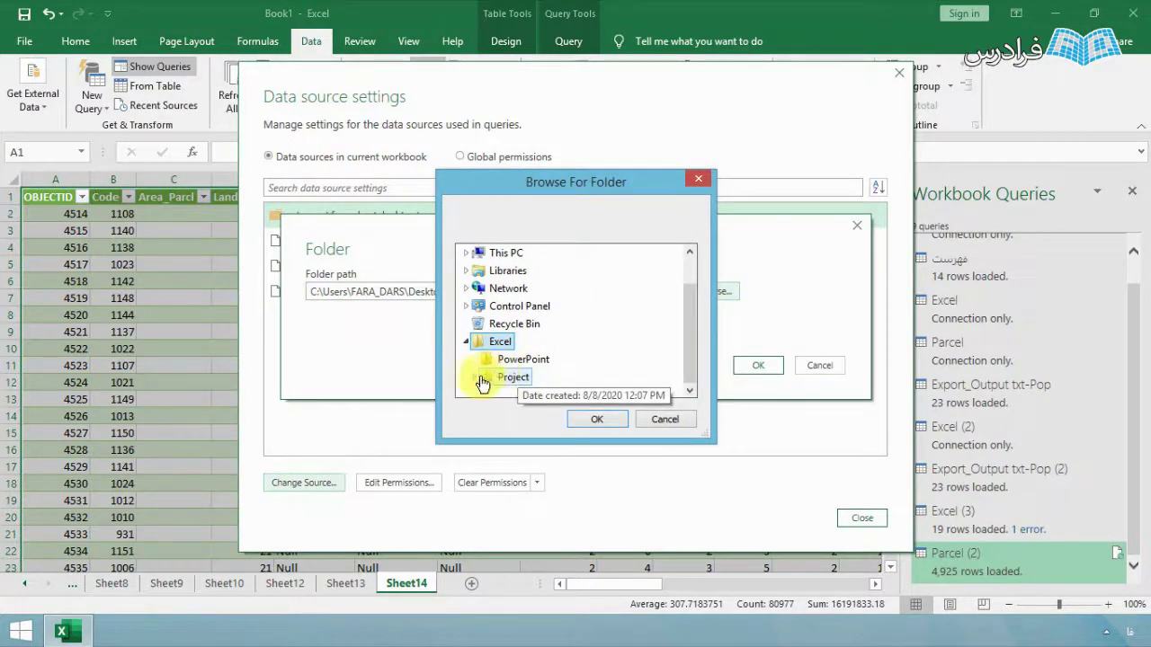
click(475, 386)
click(526, 342)
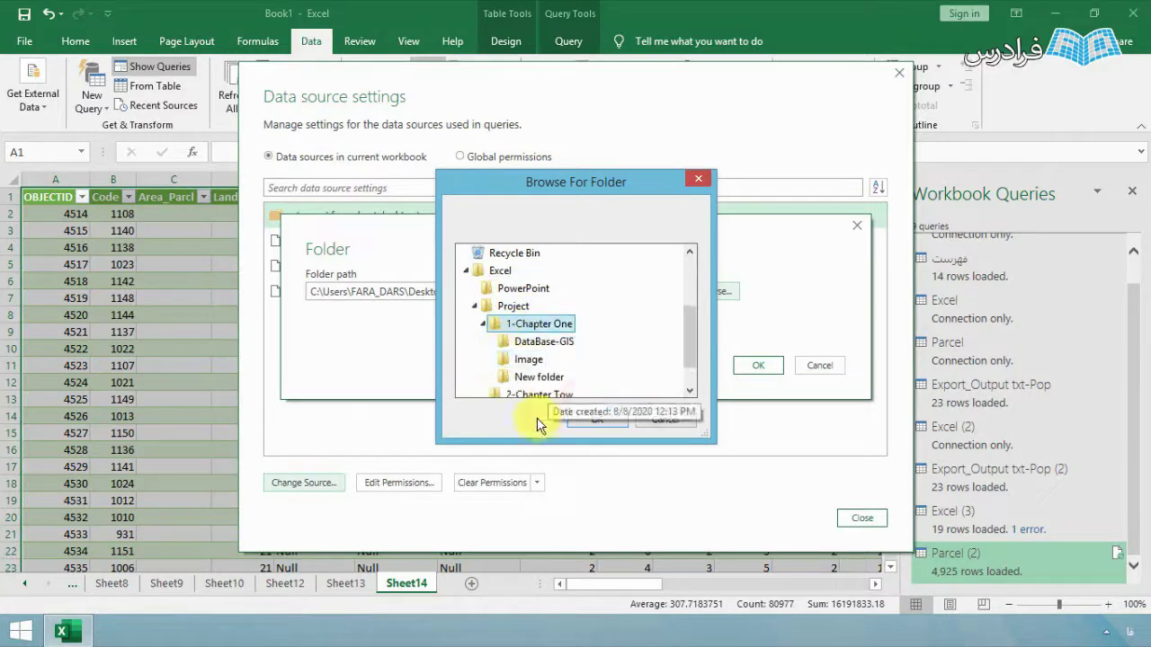
click(580, 420)
click(754, 365)
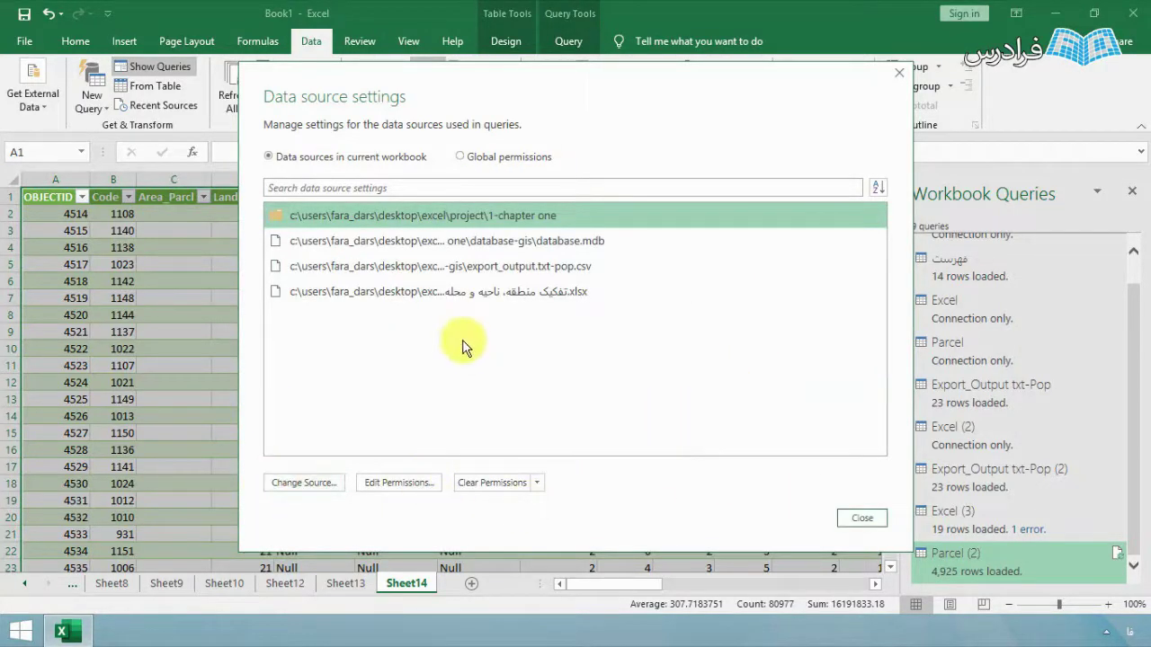
click(324, 241)
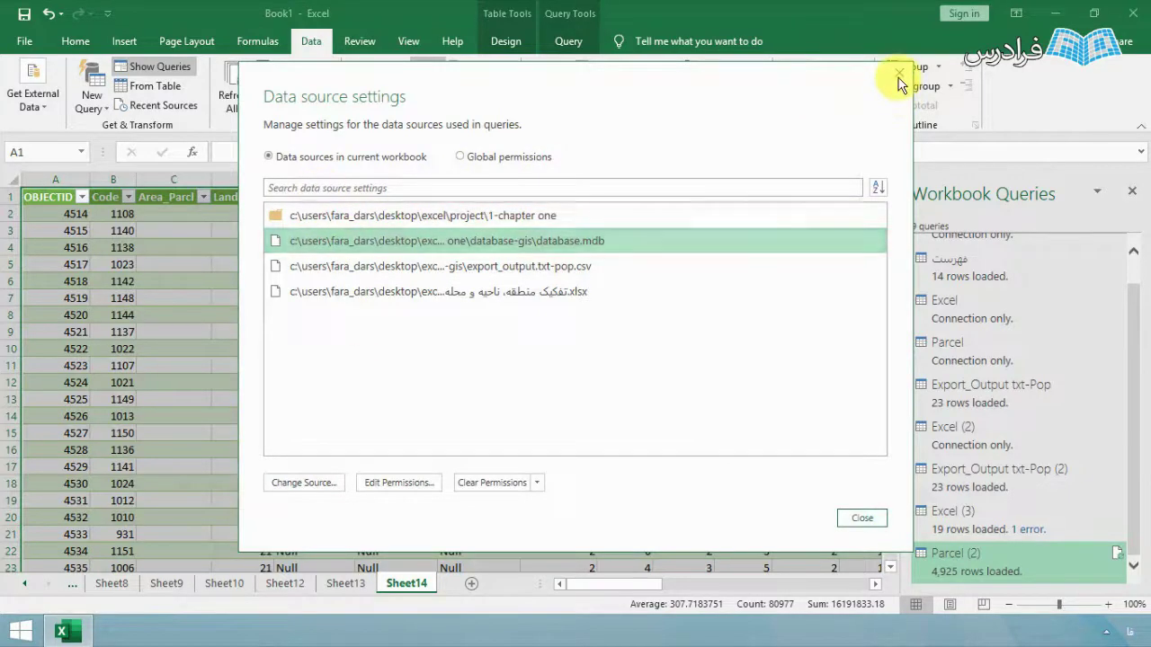
click(898, 74)
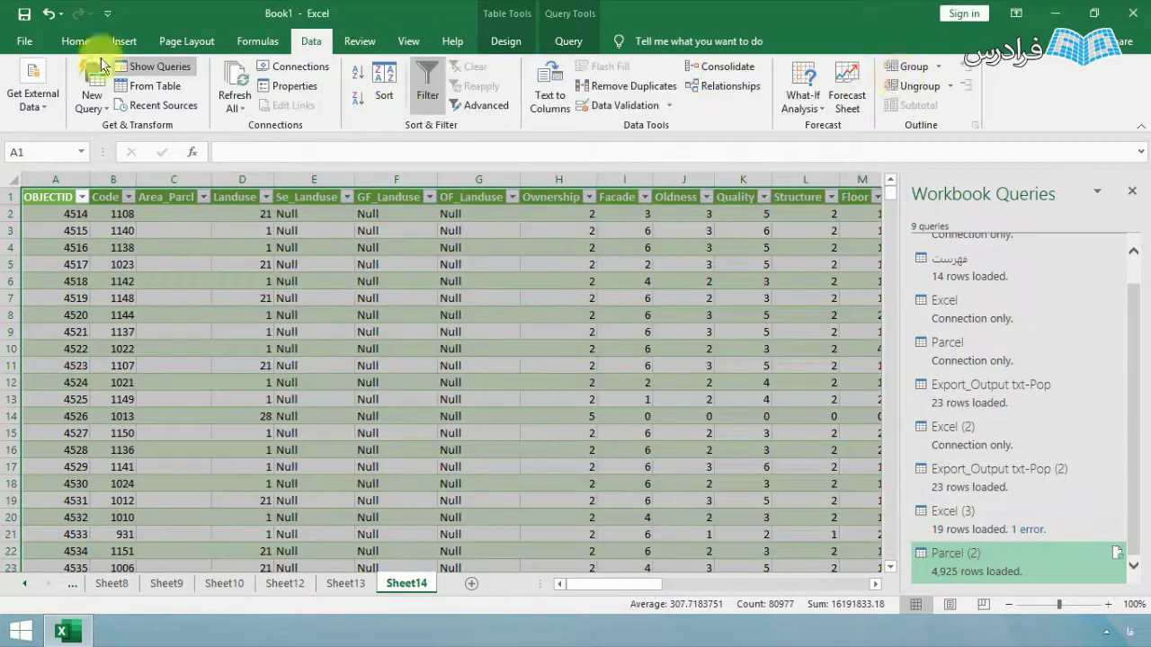
Look over the list of recent query sources and close it without connecting
click(109, 116)
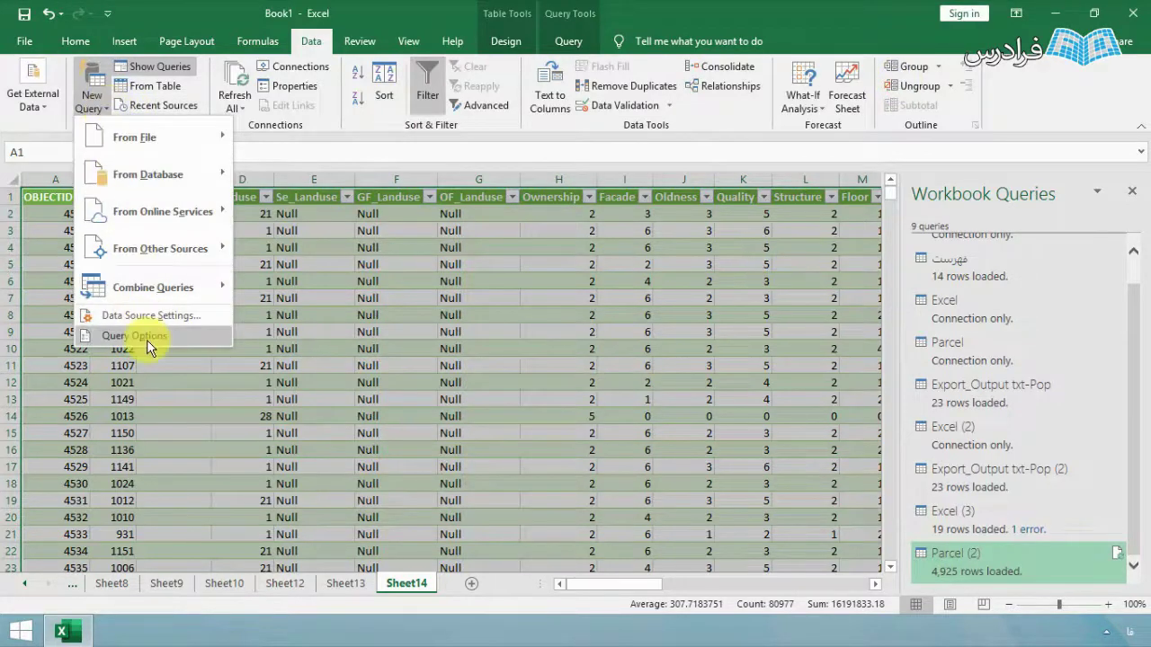
click(94, 100)
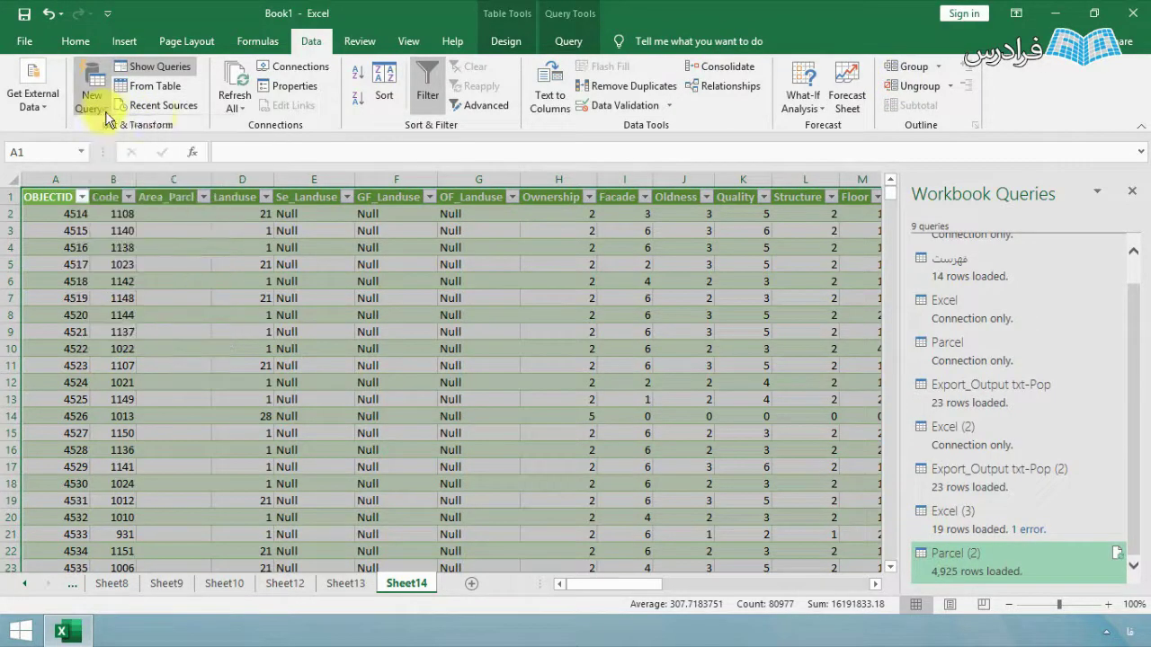
click(166, 108)
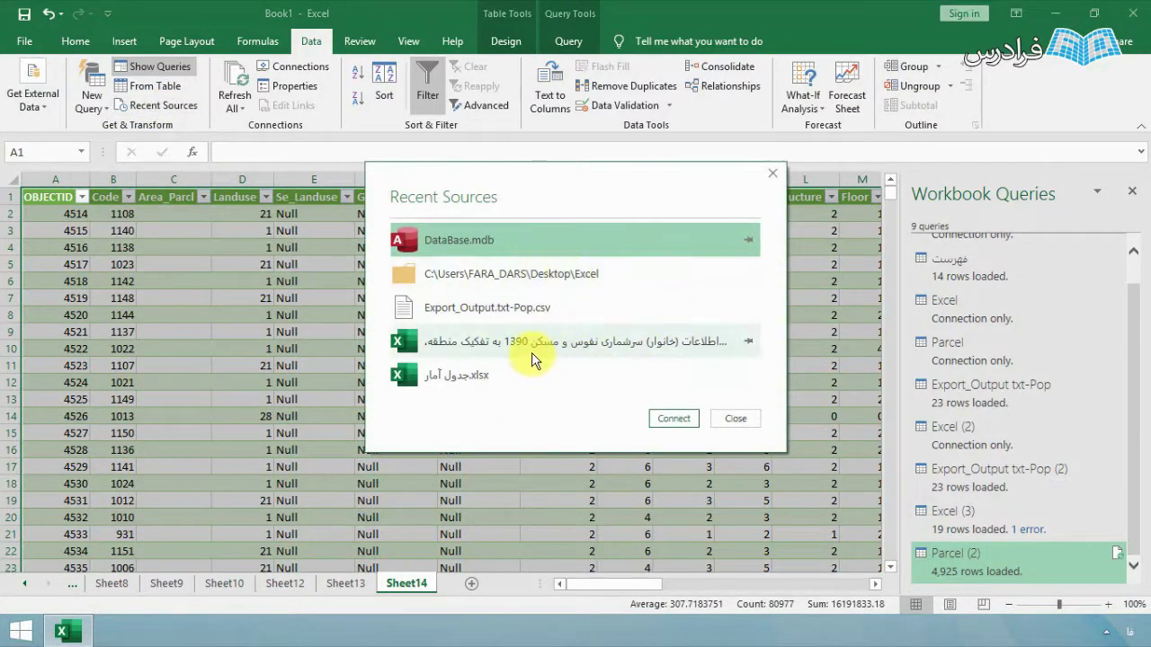
click(772, 175)
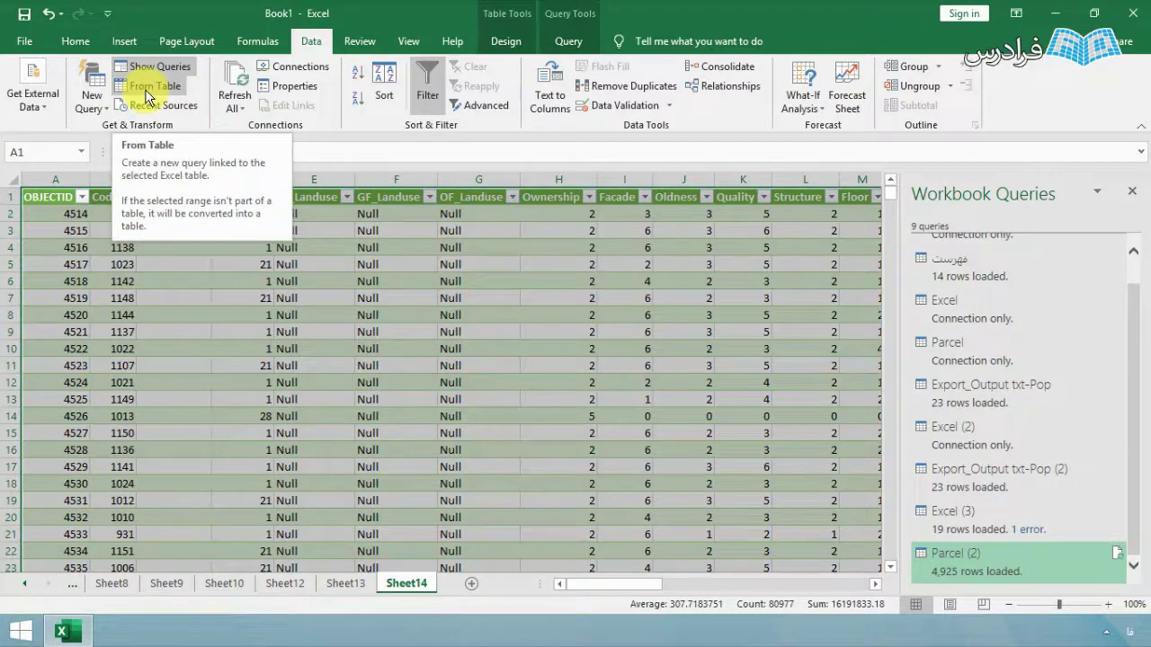
Open the Parcel (2) query in the Power Query Editor, inspect the binary cells of the Shape column, and close the editor
click(570, 44)
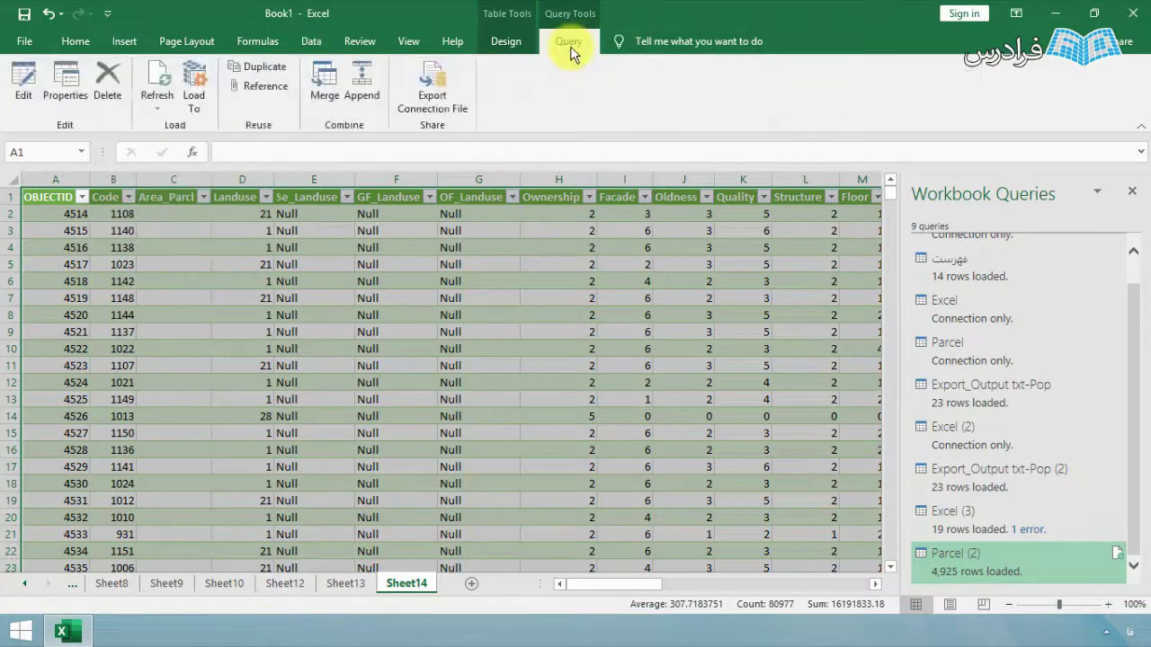
click(24, 85)
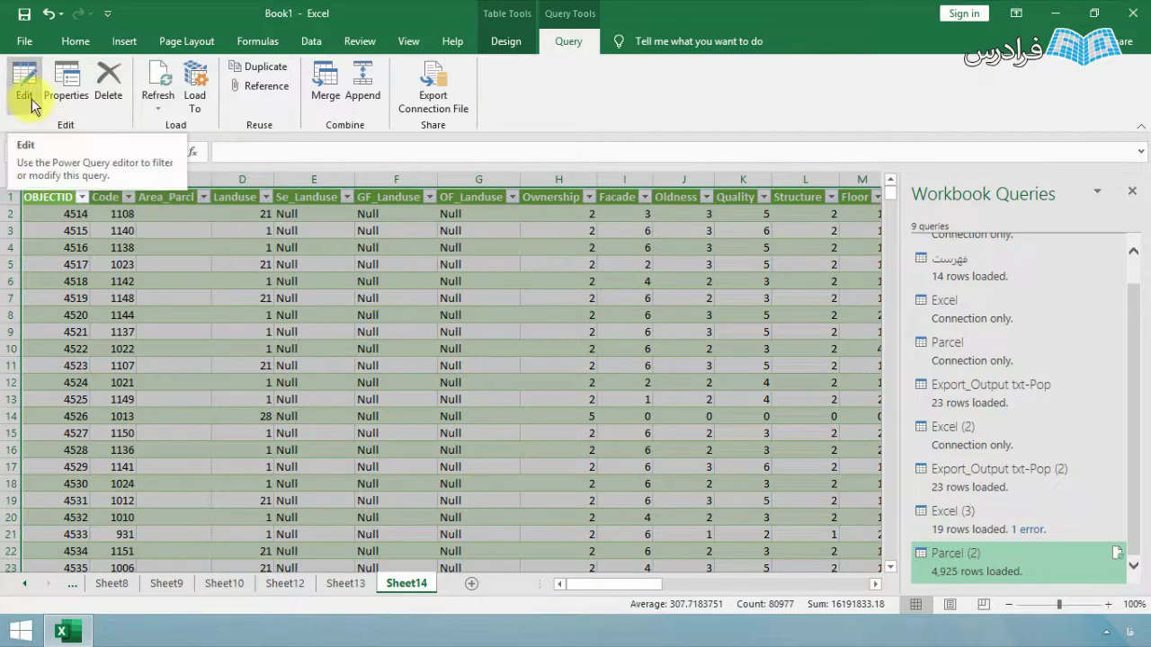
click(27, 90)
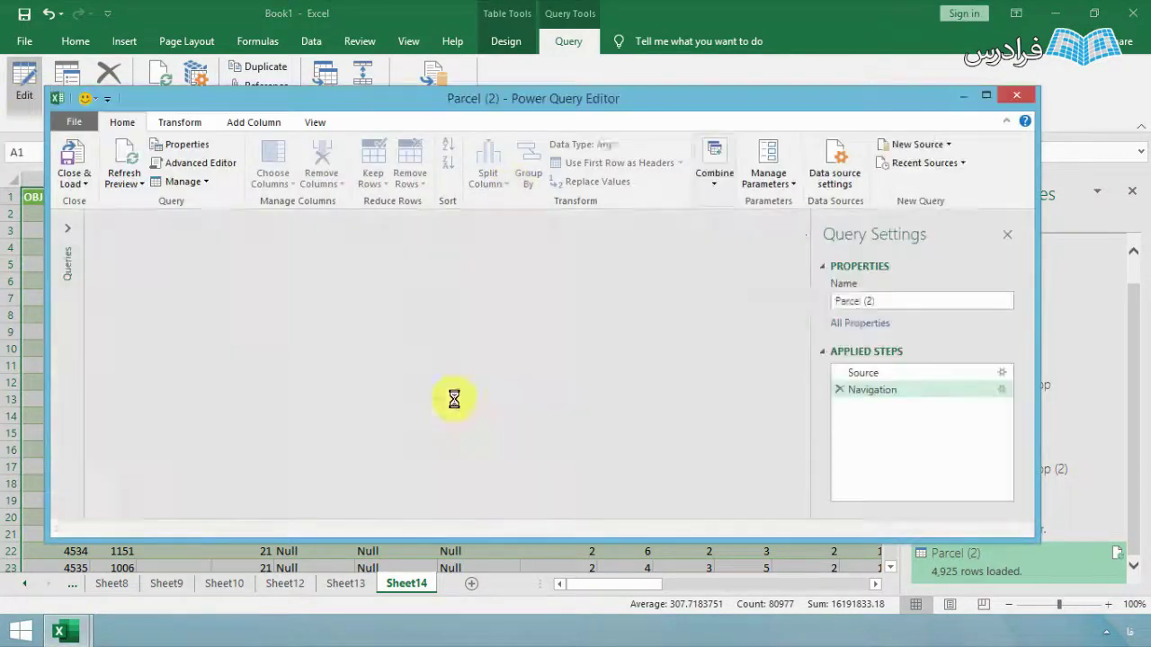
click(220, 283)
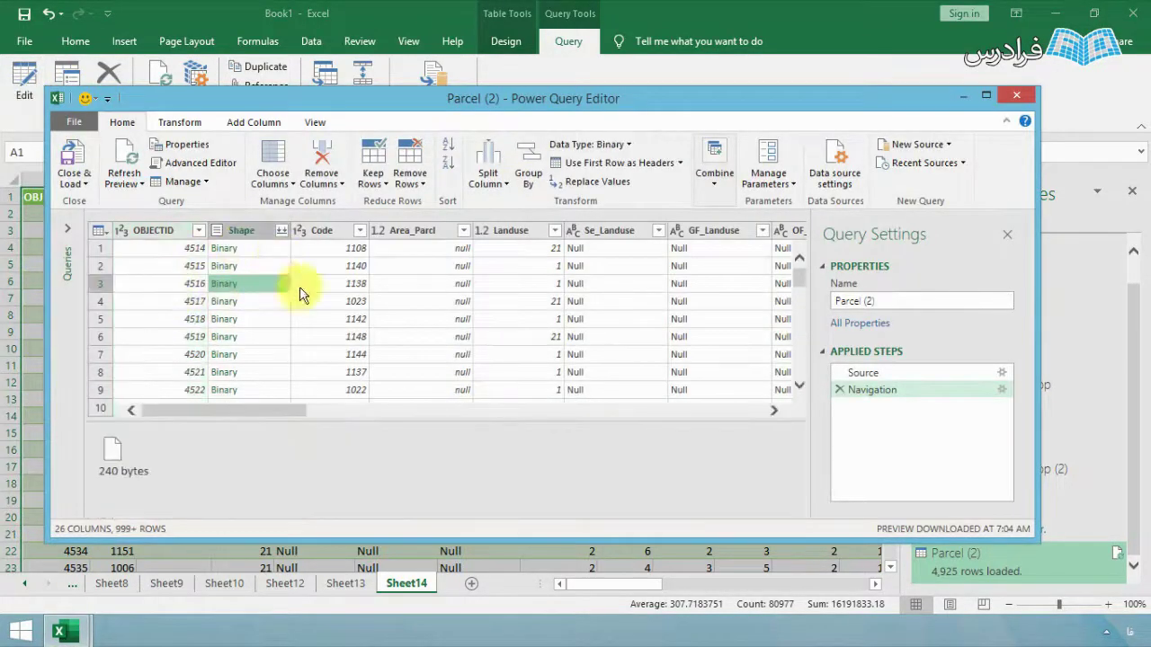
click(232, 324)
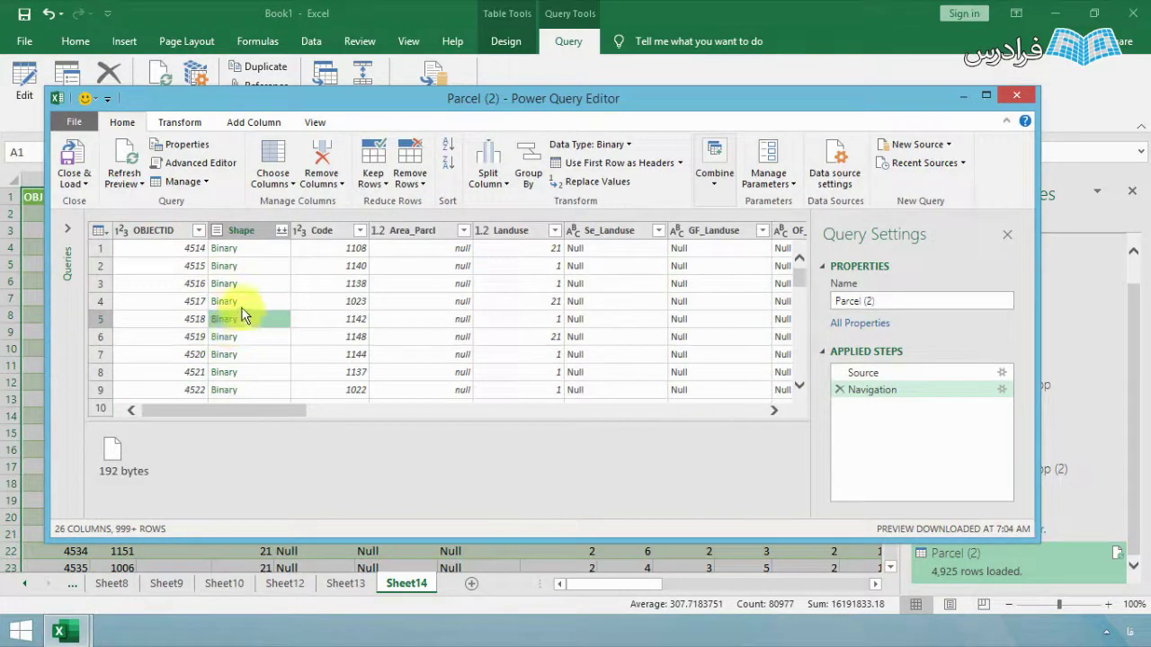
click(239, 285)
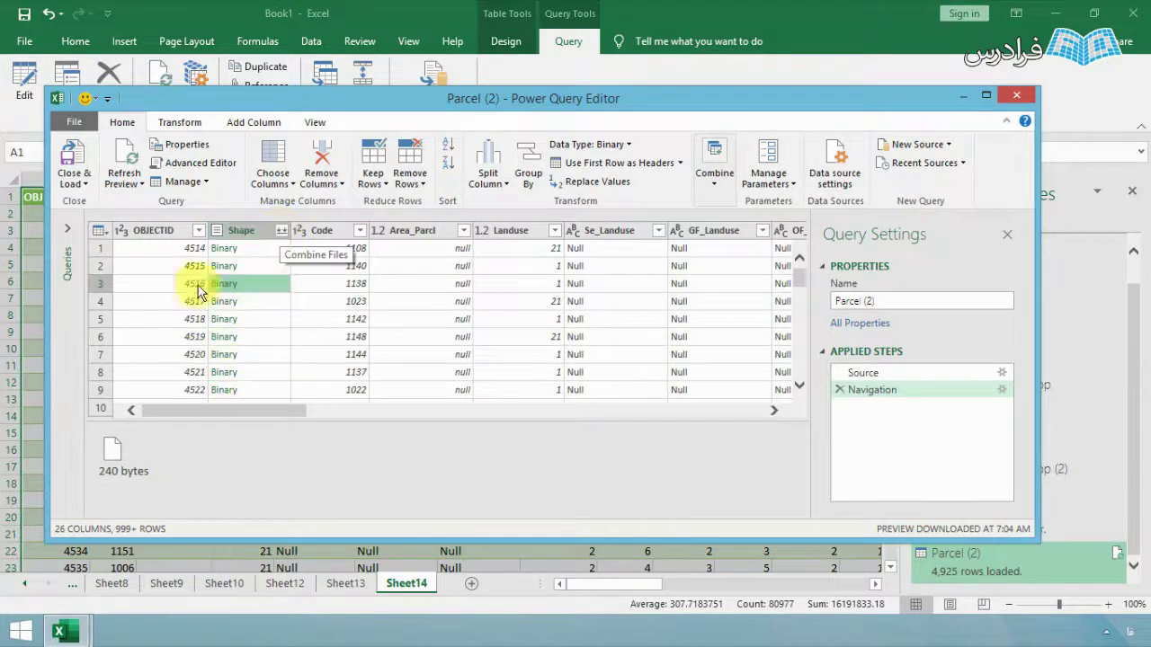
mouse_move(290, 406)
mouse_down()
mouse_move(452, 411)
mouse_move(282, 411)
mouse_up()
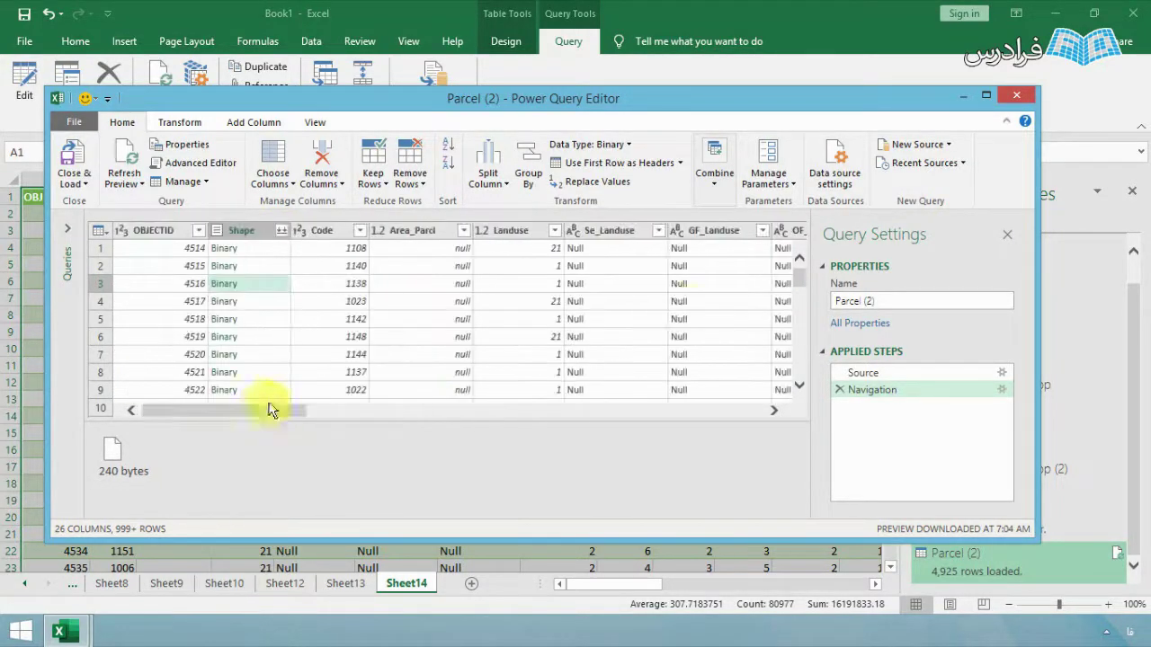
click(1013, 95)
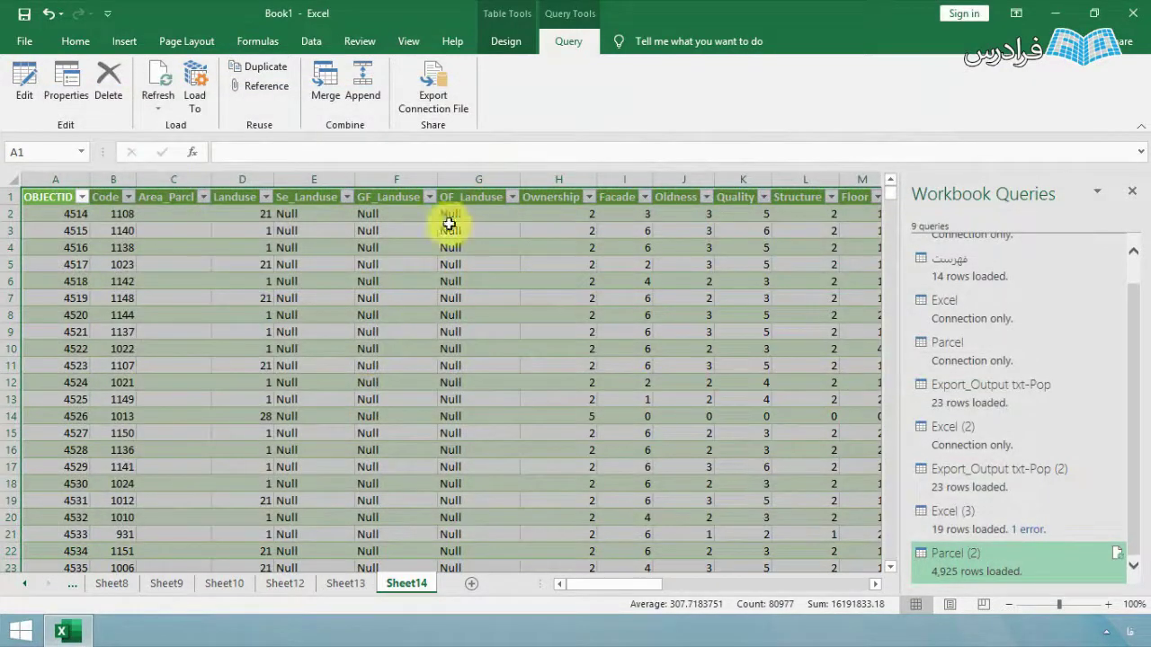
View the name and description settings in the Parcel (2) query's properties and close them unchanged
click(74, 79)
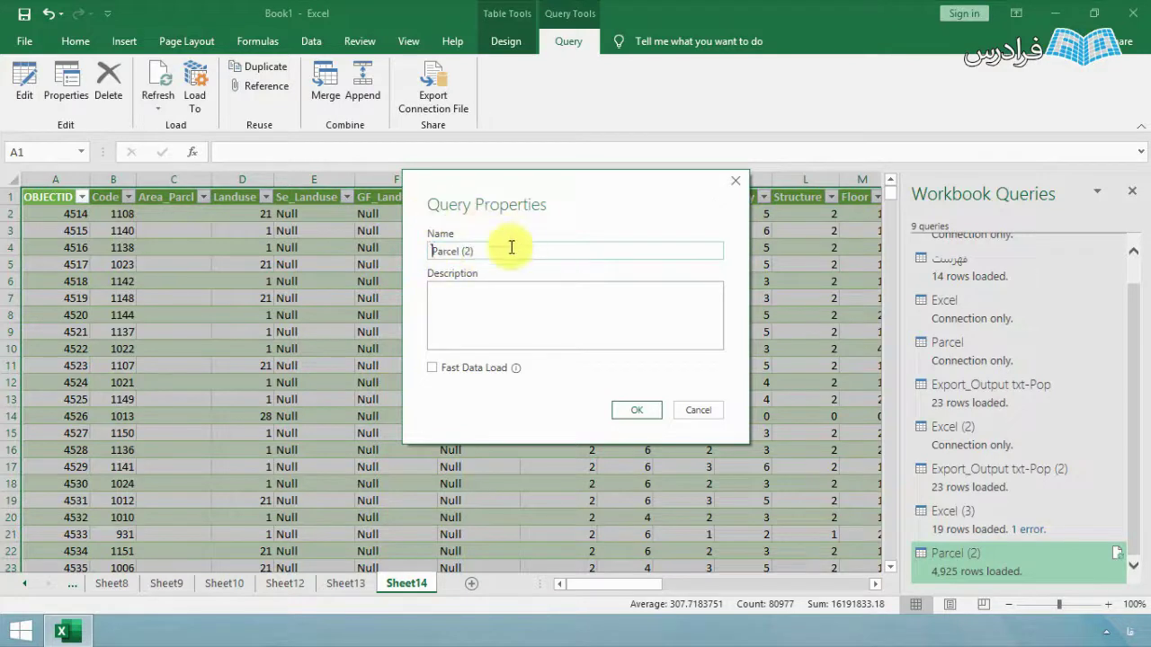
drag(486, 251, 412, 252)
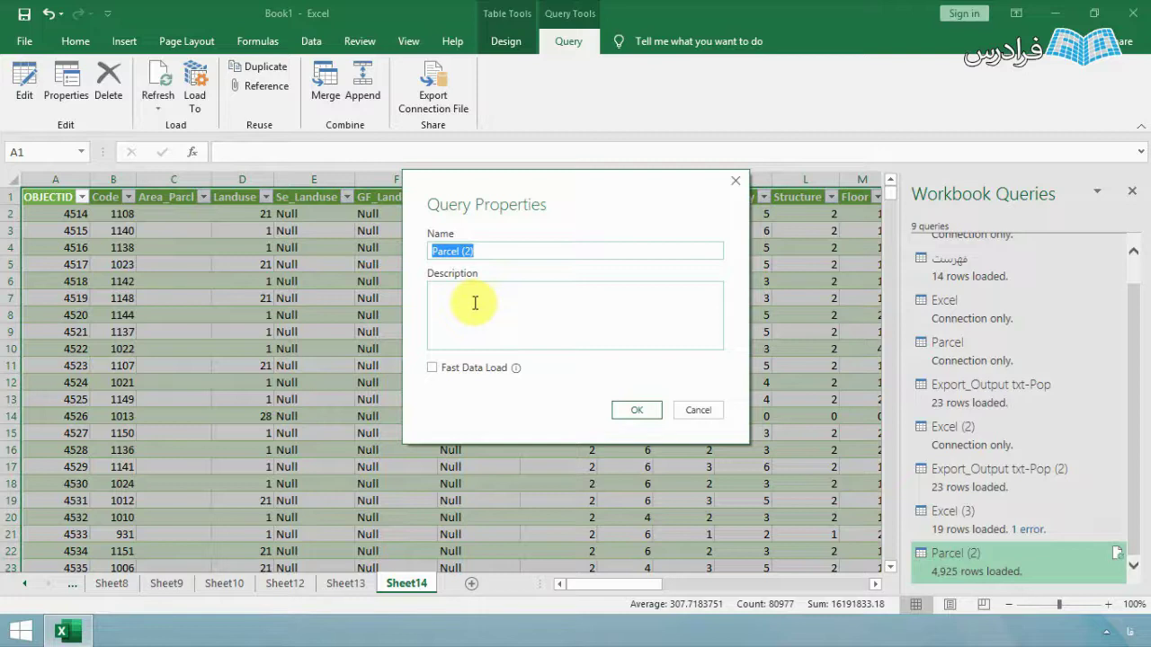
click(736, 182)
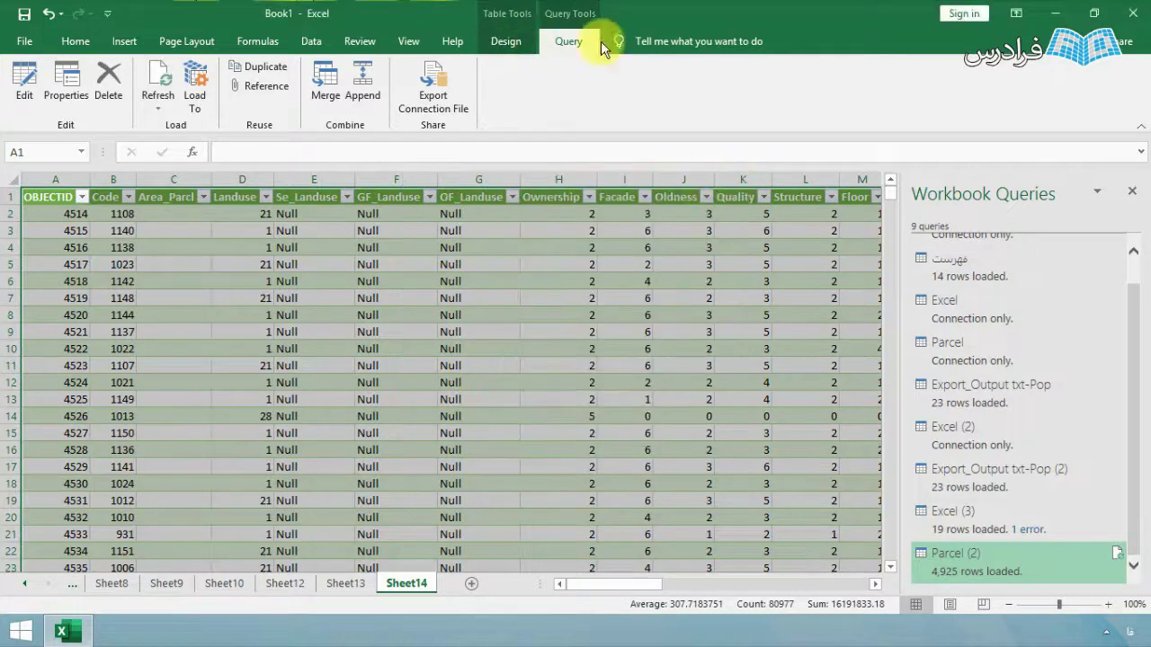
Hide and redisplay the workbook's query list, and preview the details of the Excel query
click(309, 41)
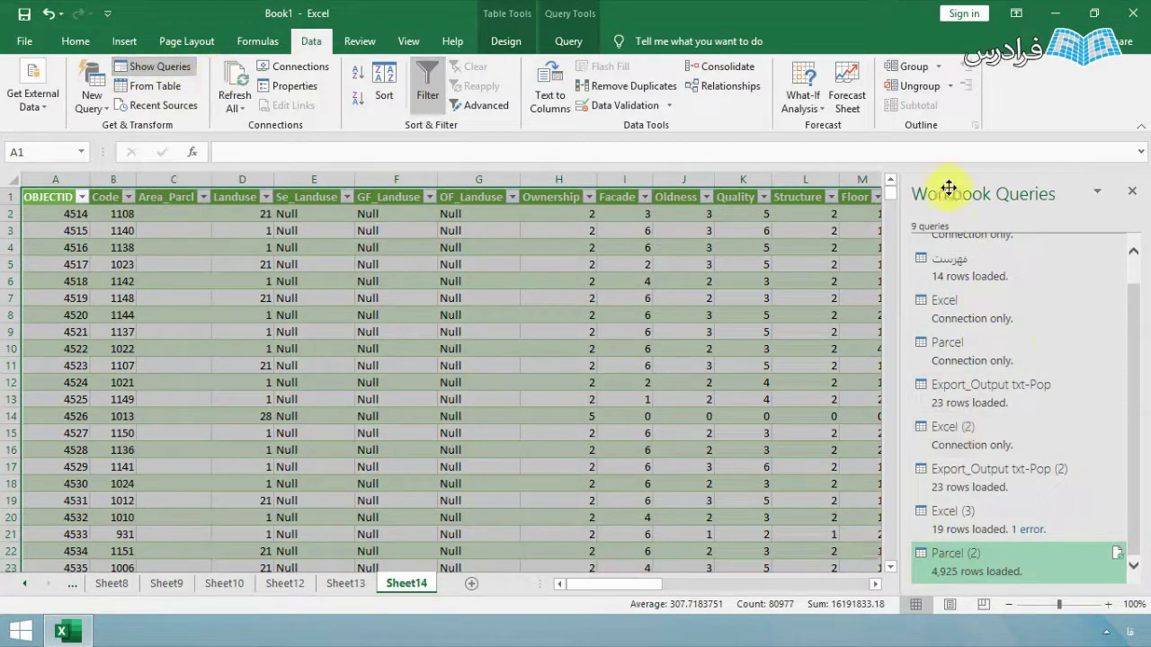
click(1133, 193)
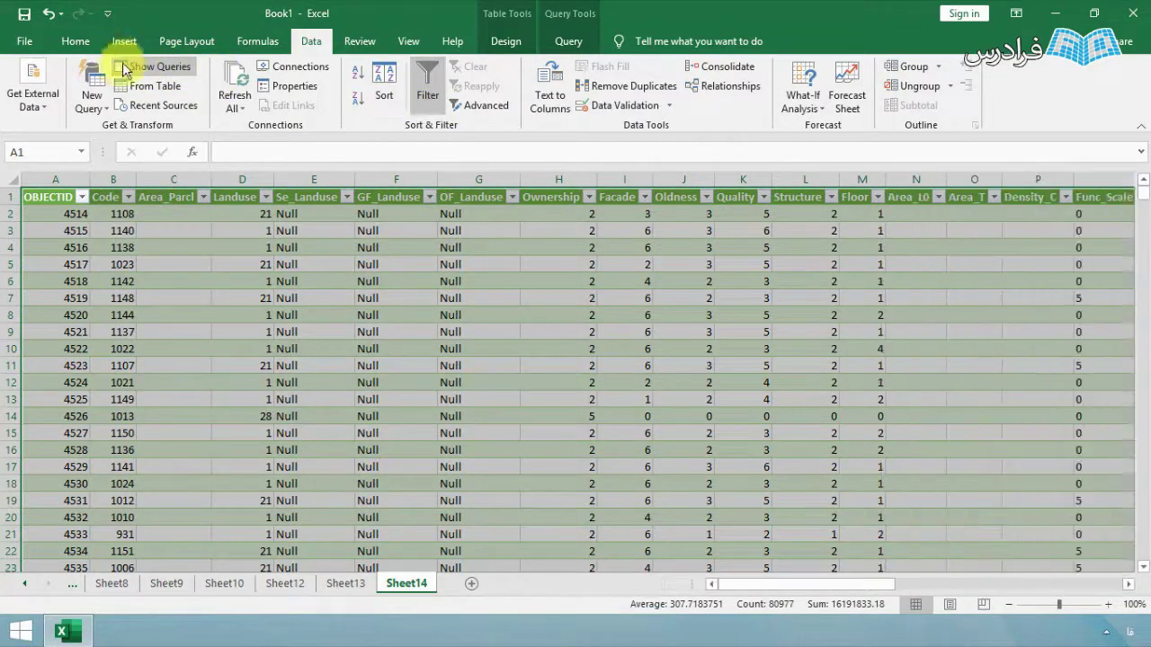
click(150, 72)
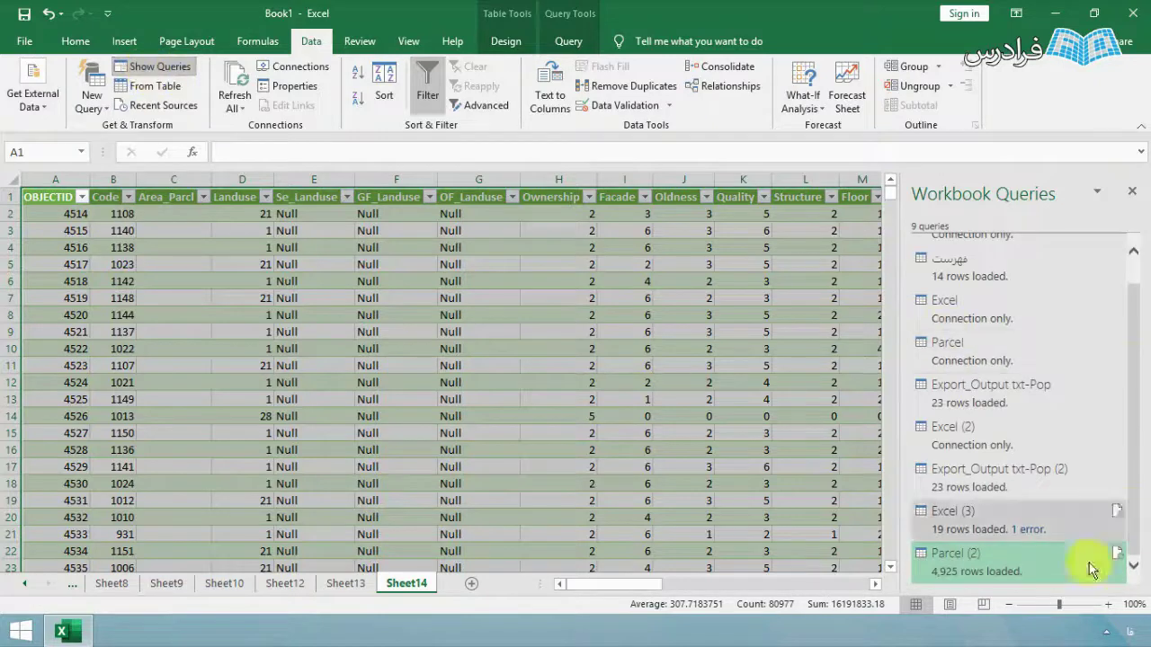
scroll(1131, 288, up, 1)
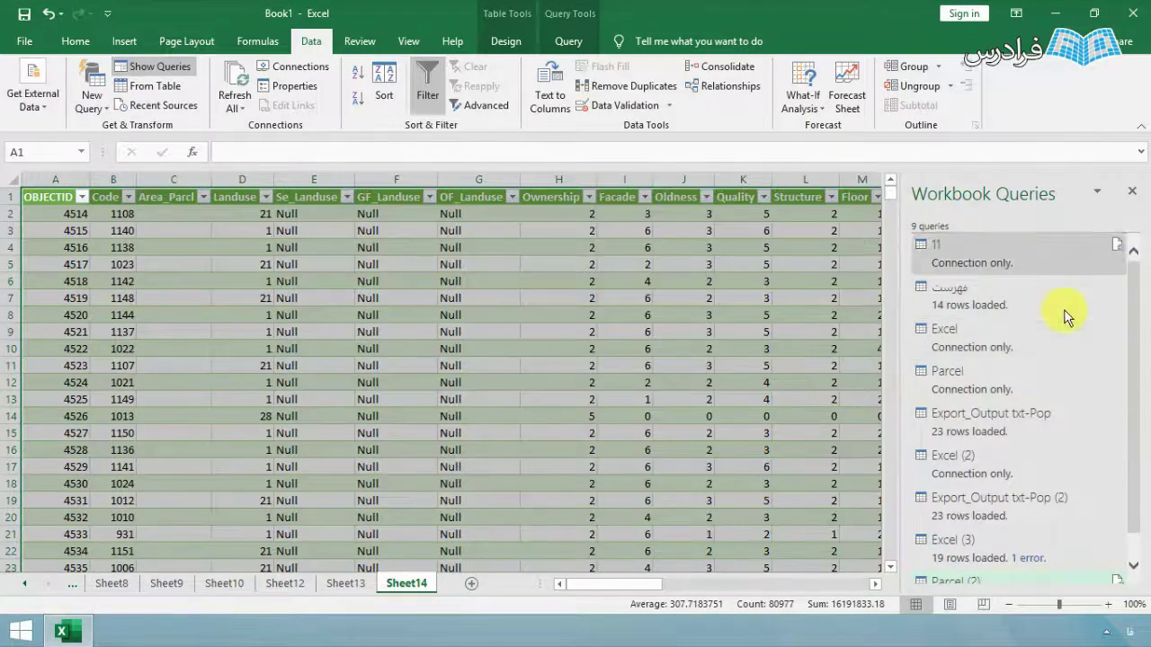
mouse_move(978, 339)
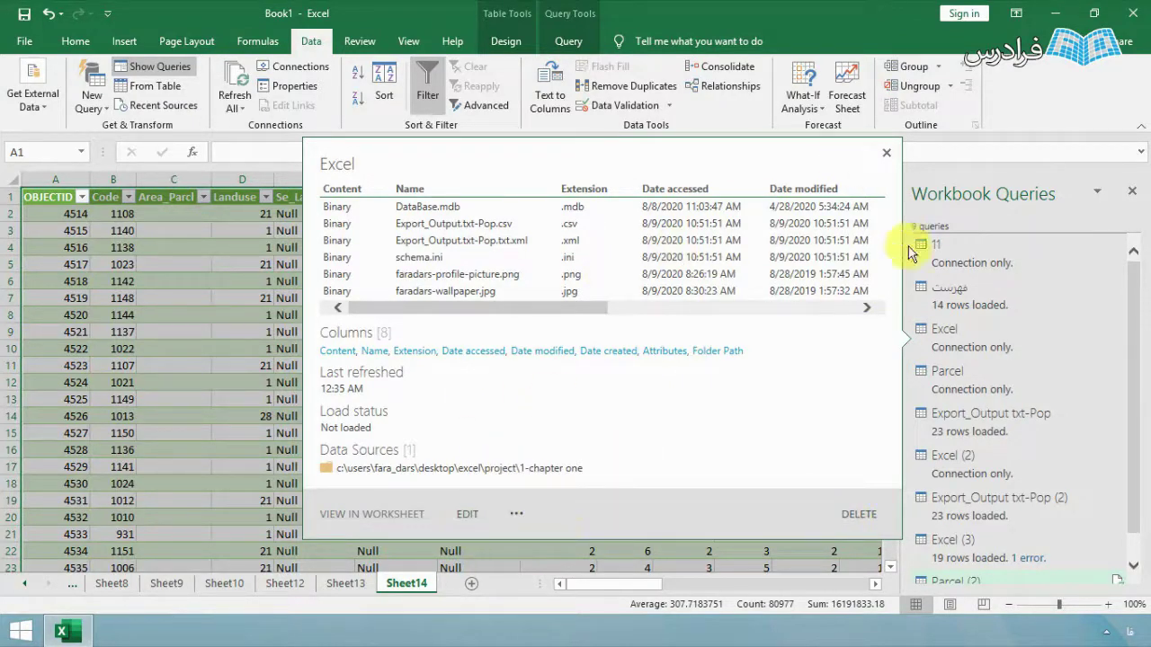
click(886, 155)
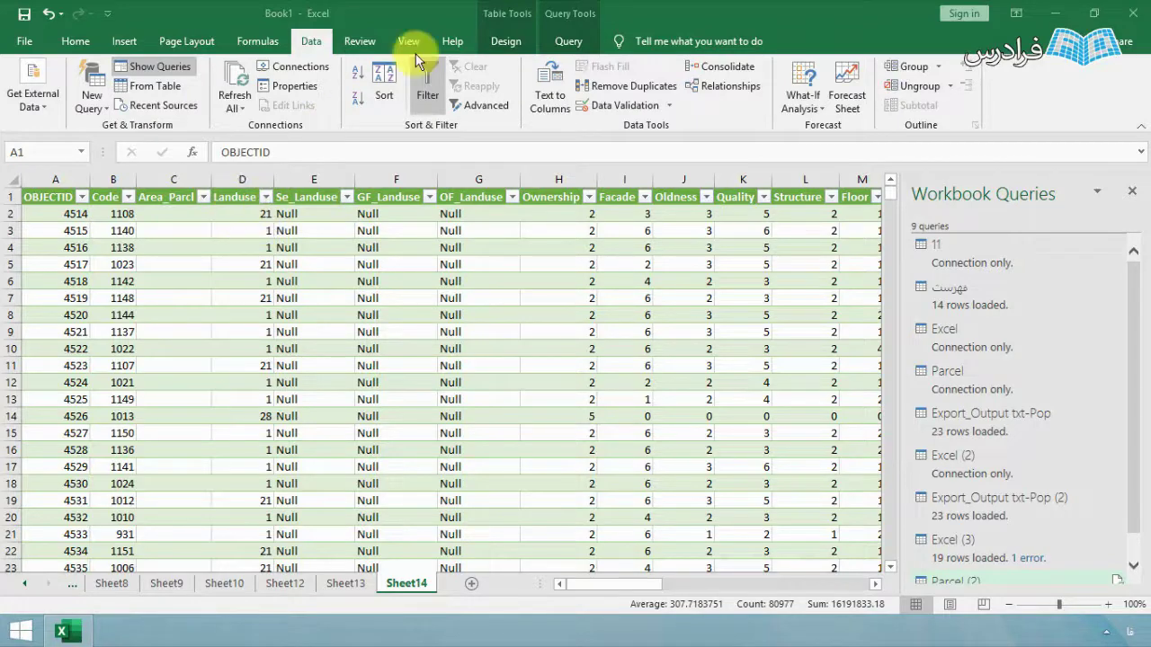
Set up a sort of the loaded table by the Code column on cell values, smallest to largest
click(388, 94)
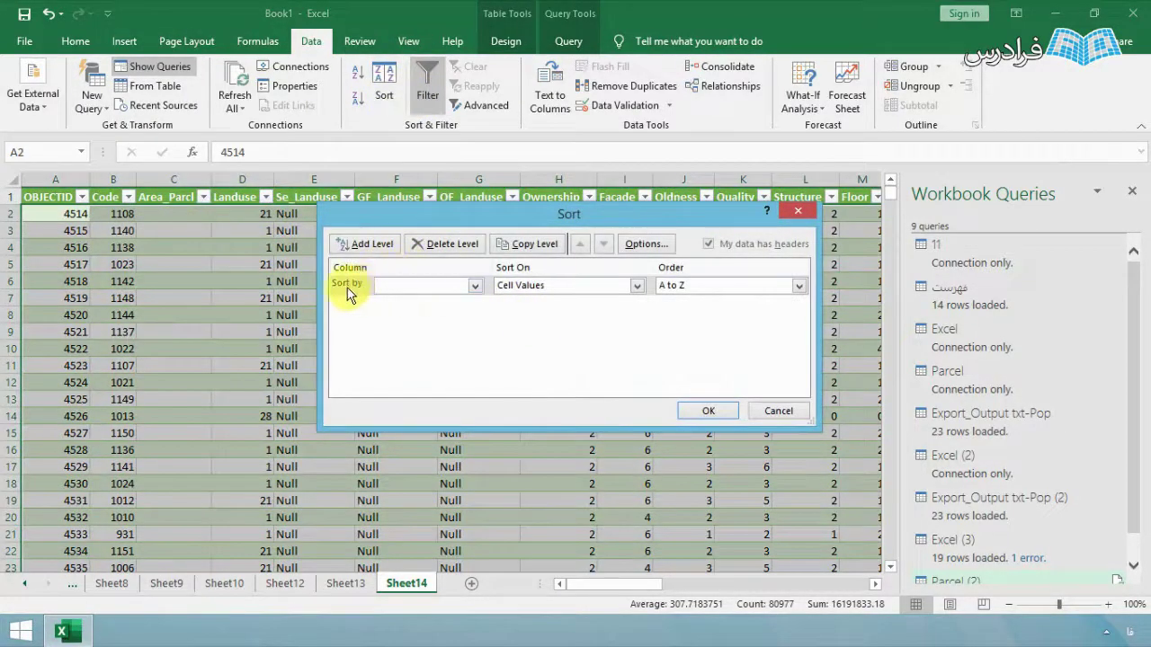
click(475, 286)
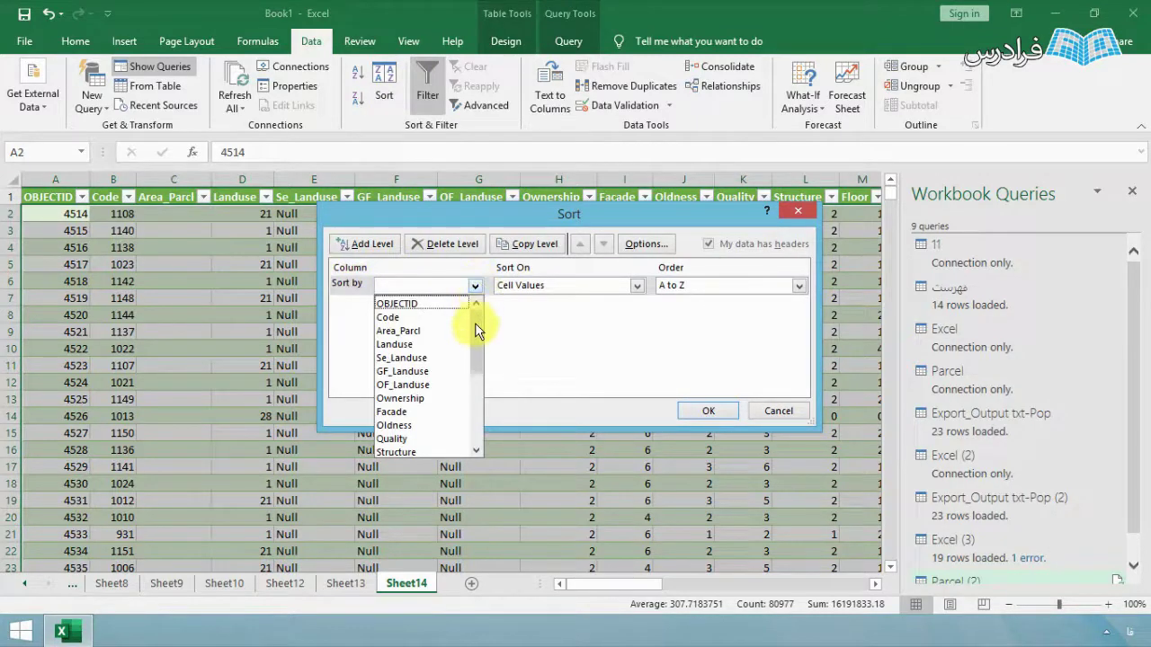
mouse_move(475, 324)
mouse_down()
mouse_move(474, 340)
mouse_move(477, 330)
mouse_up()
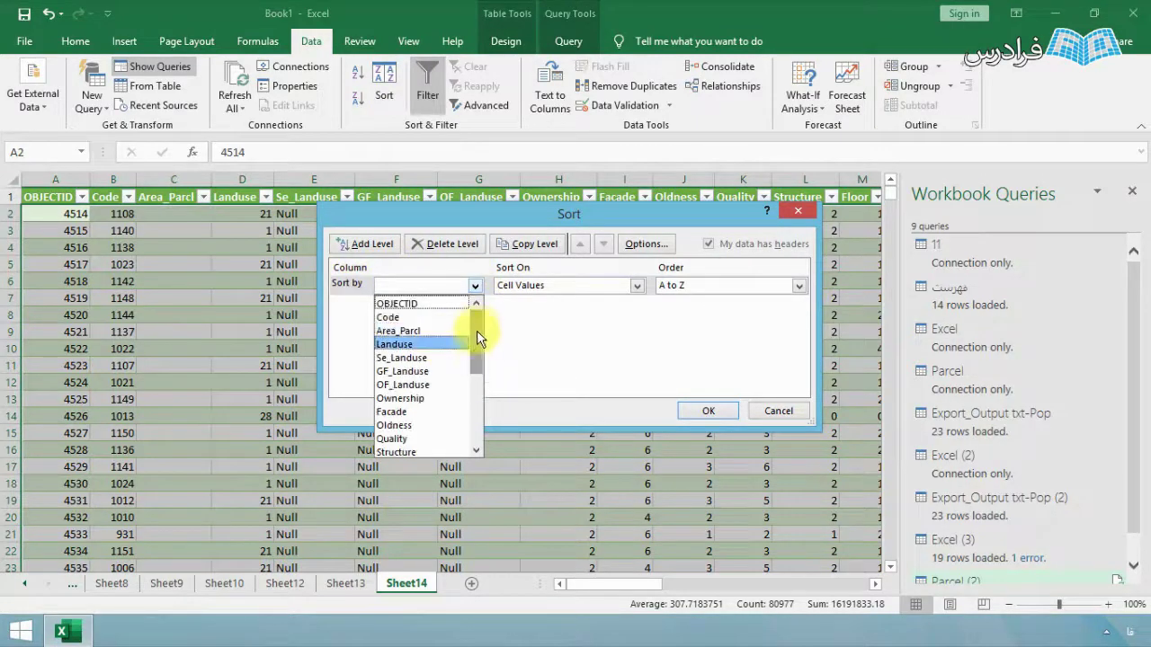
click(396, 318)
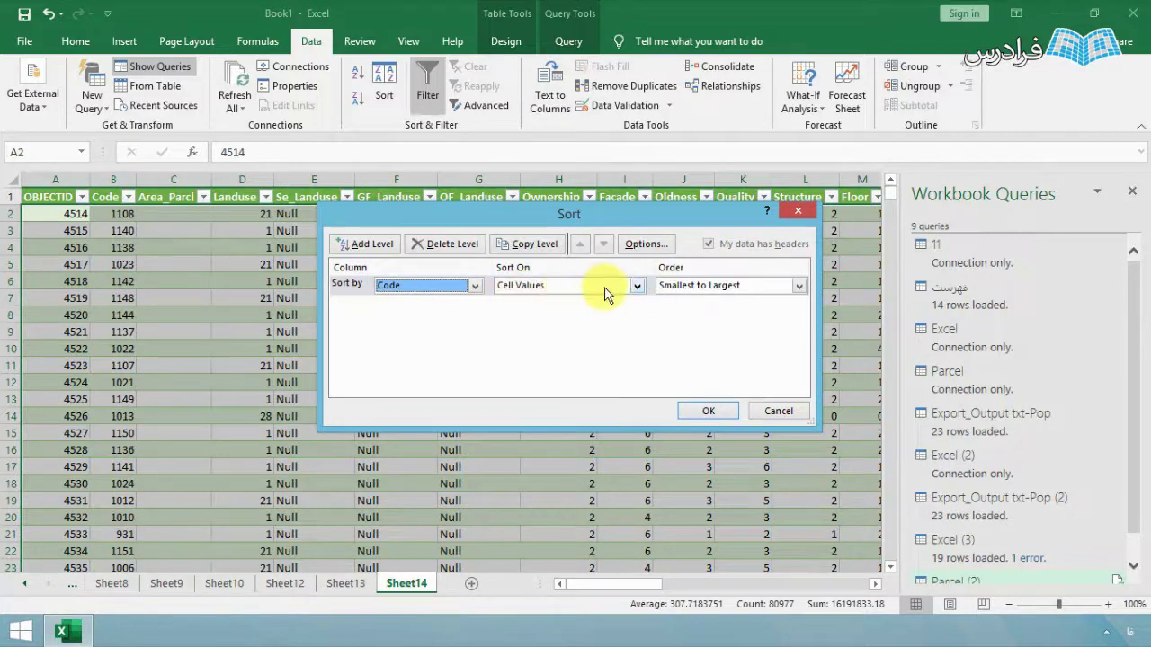
click(638, 288)
click(638, 288)
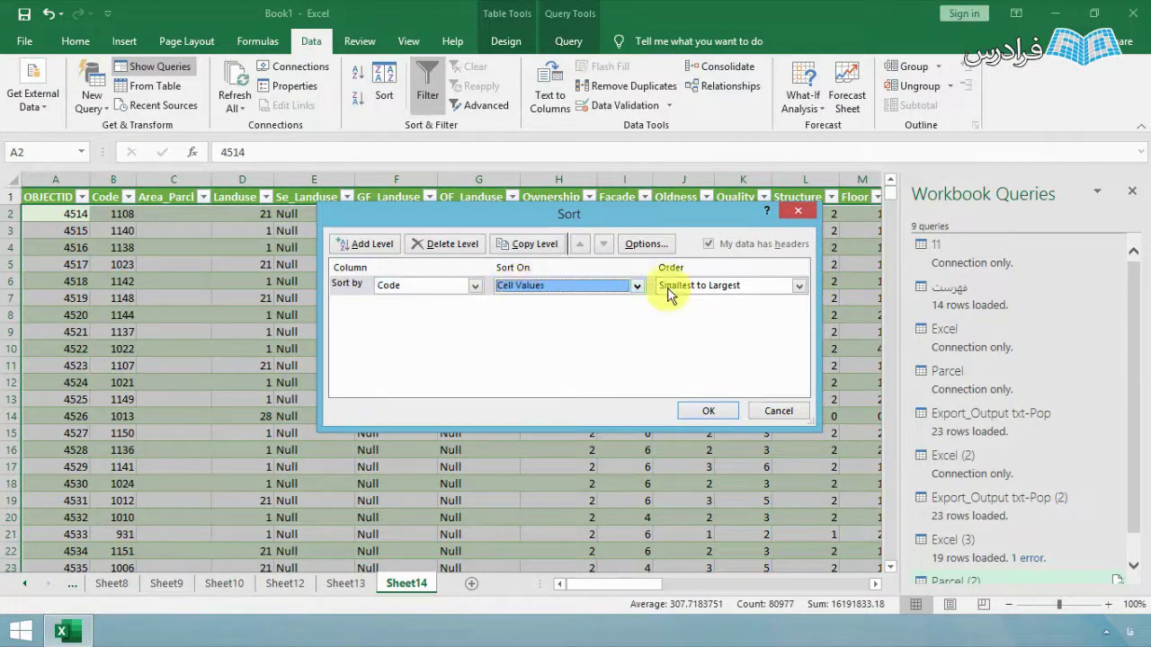
click(768, 285)
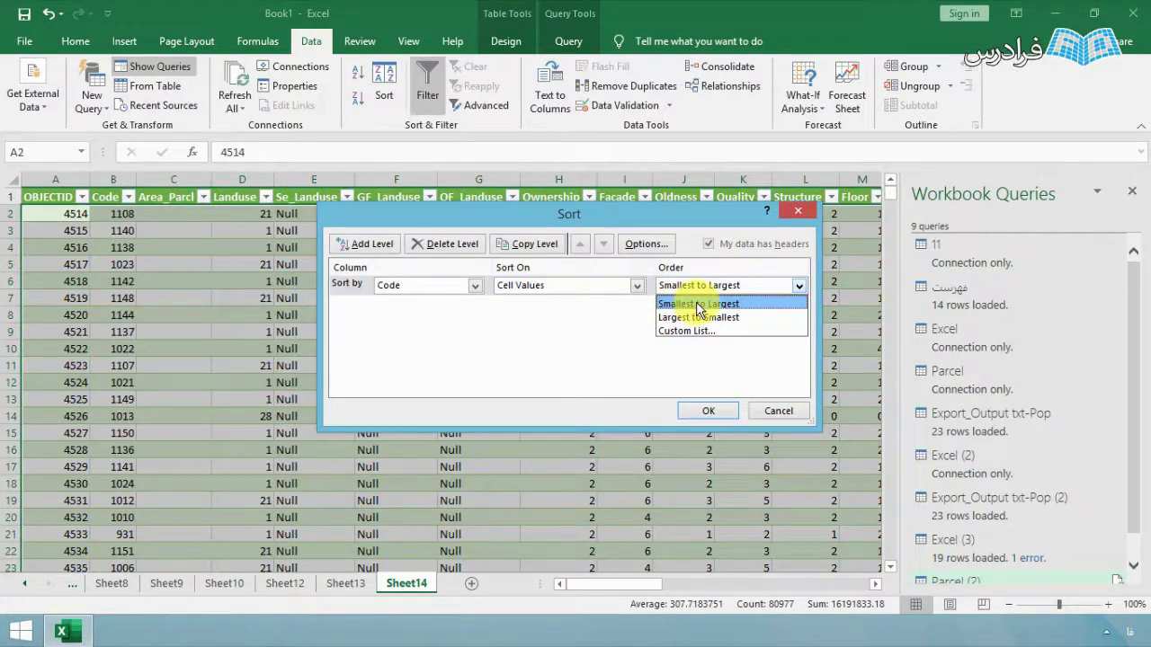
click(698, 306)
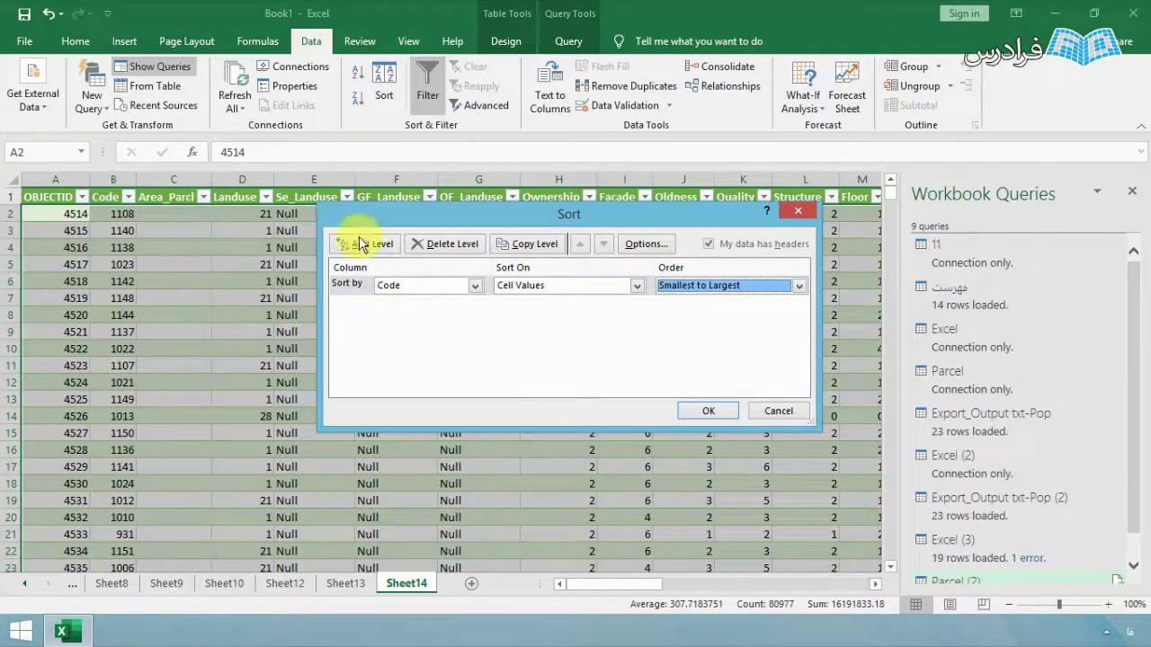
Add a second sort level by Floor, largest to smallest, apply the sort, and check the Code and Floor columns
drag(471, 207, 452, 280)
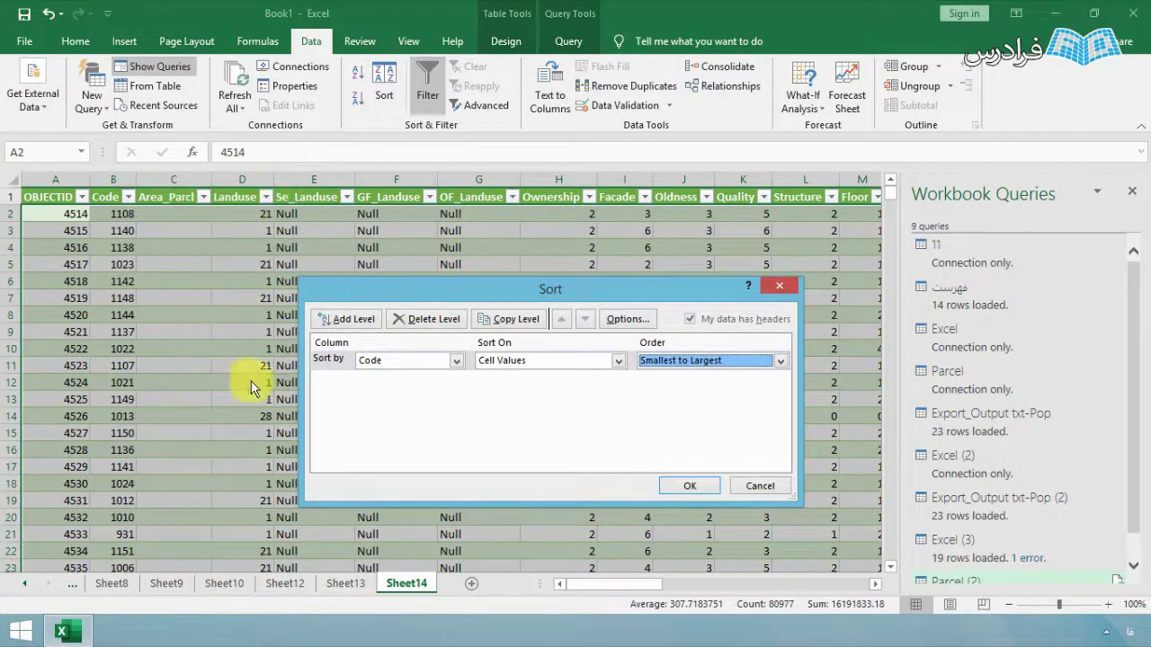
click(371, 321)
click(459, 381)
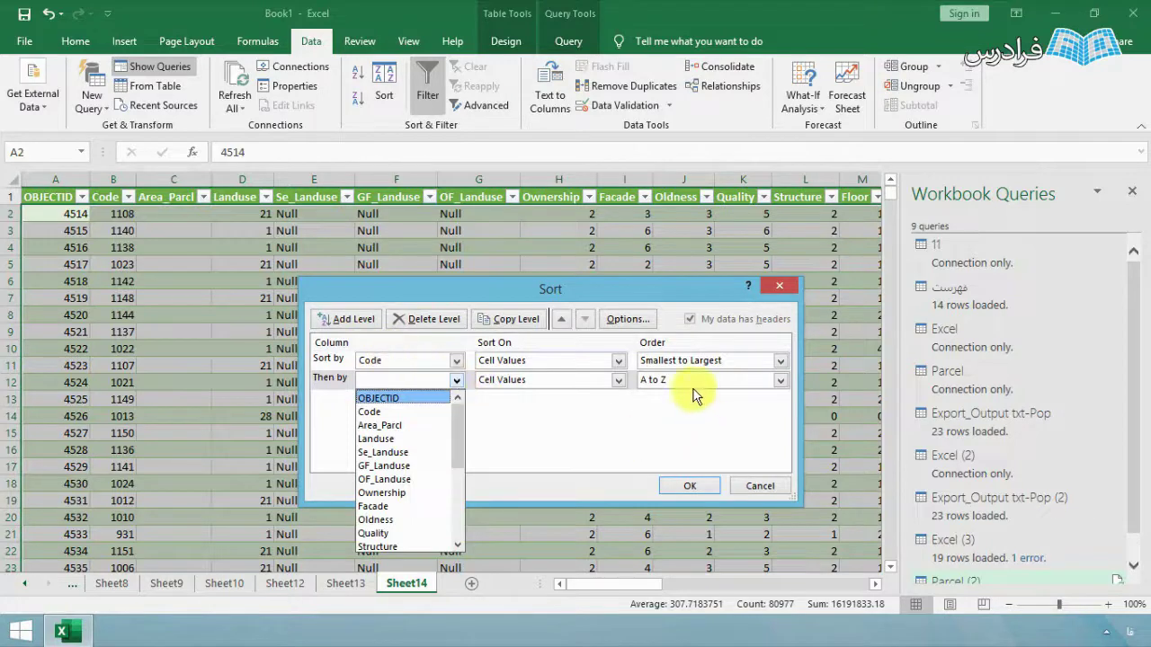
drag(457, 426, 456, 453)
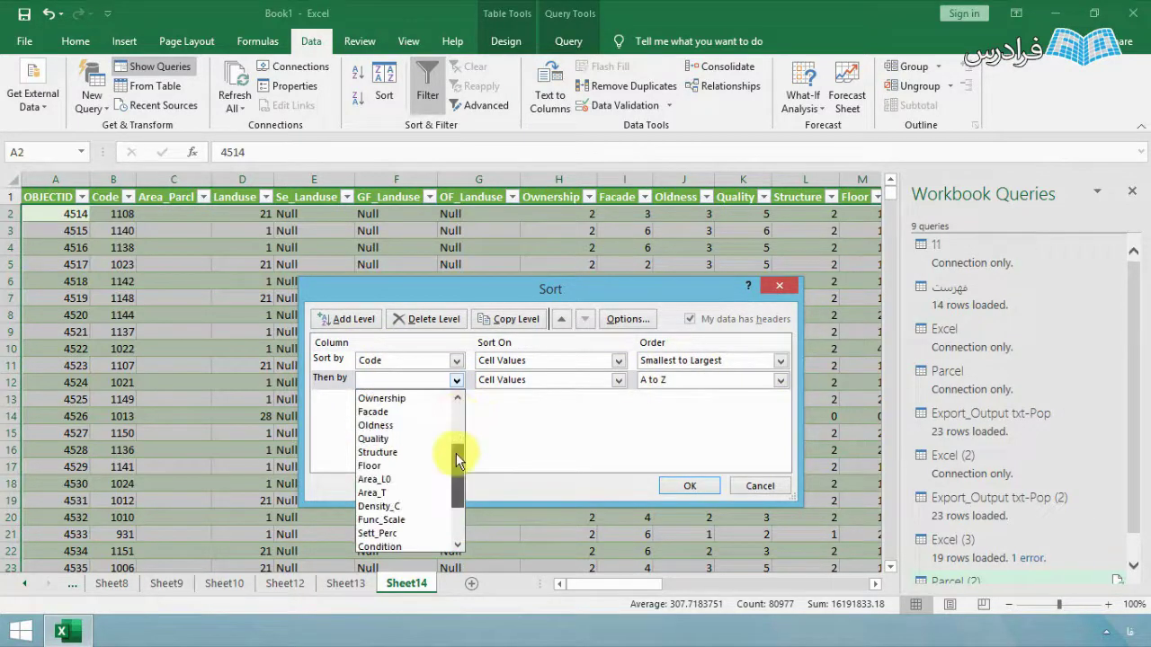
click(376, 467)
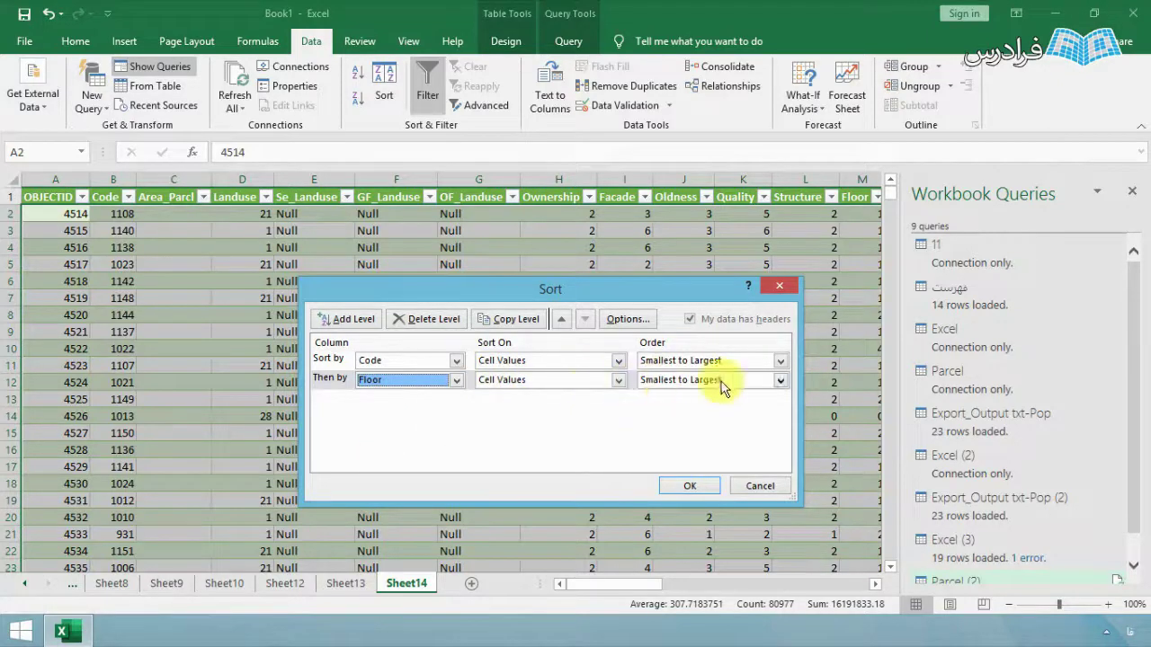
click(673, 379)
click(690, 414)
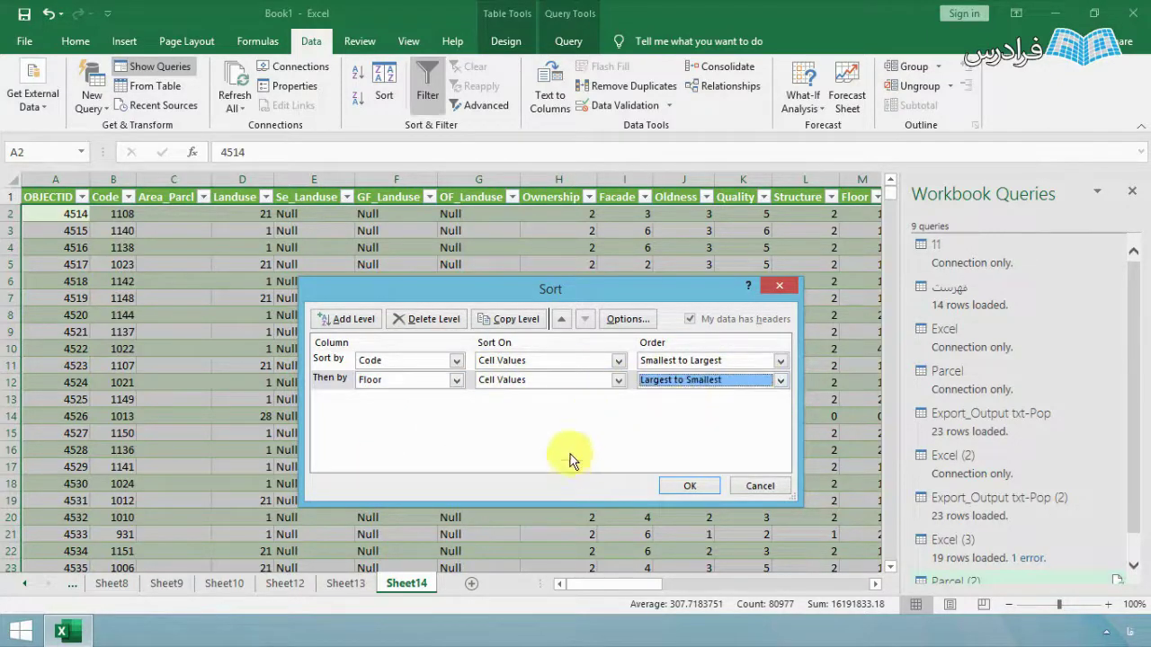
click(684, 487)
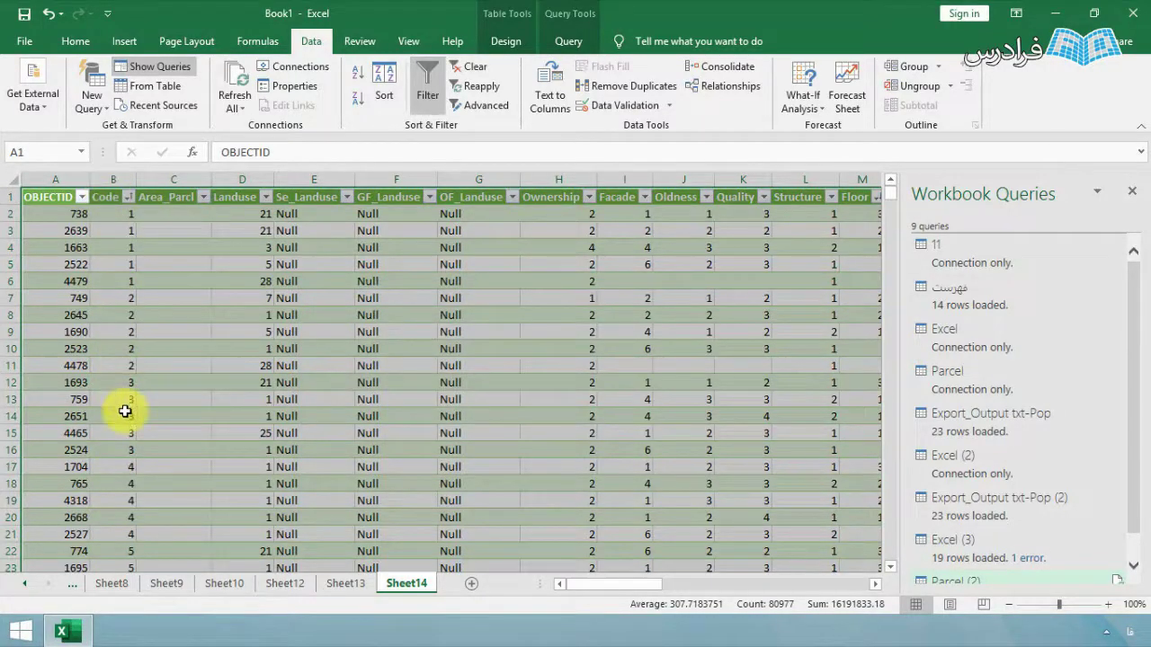
drag(591, 587, 623, 589)
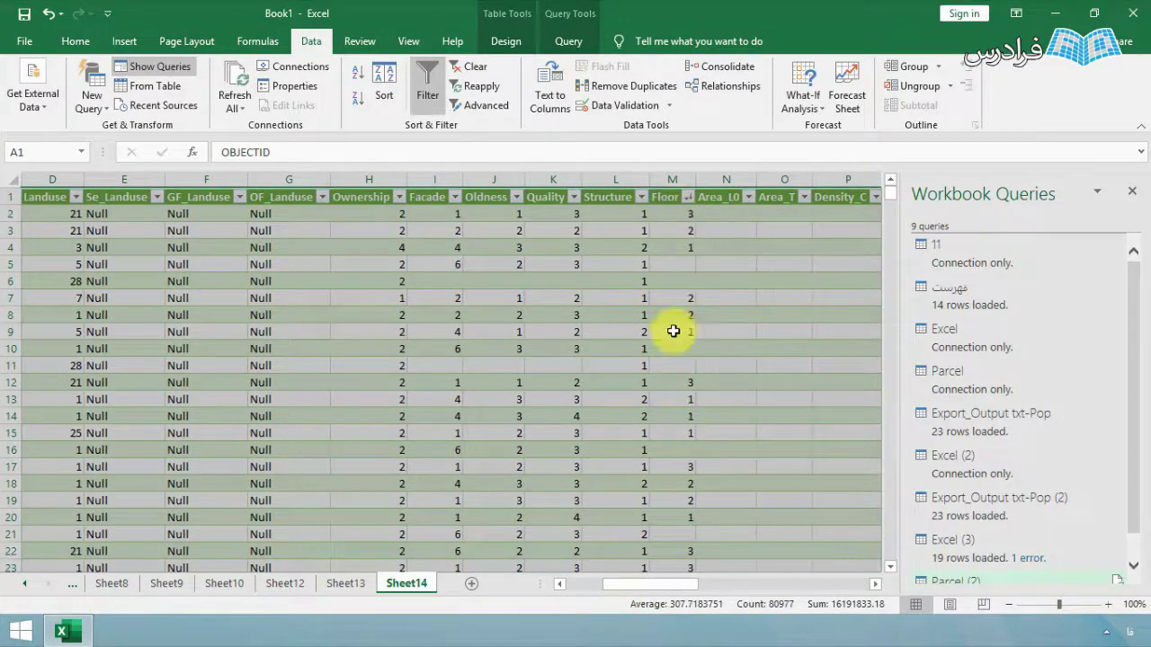
drag(665, 584, 544, 580)
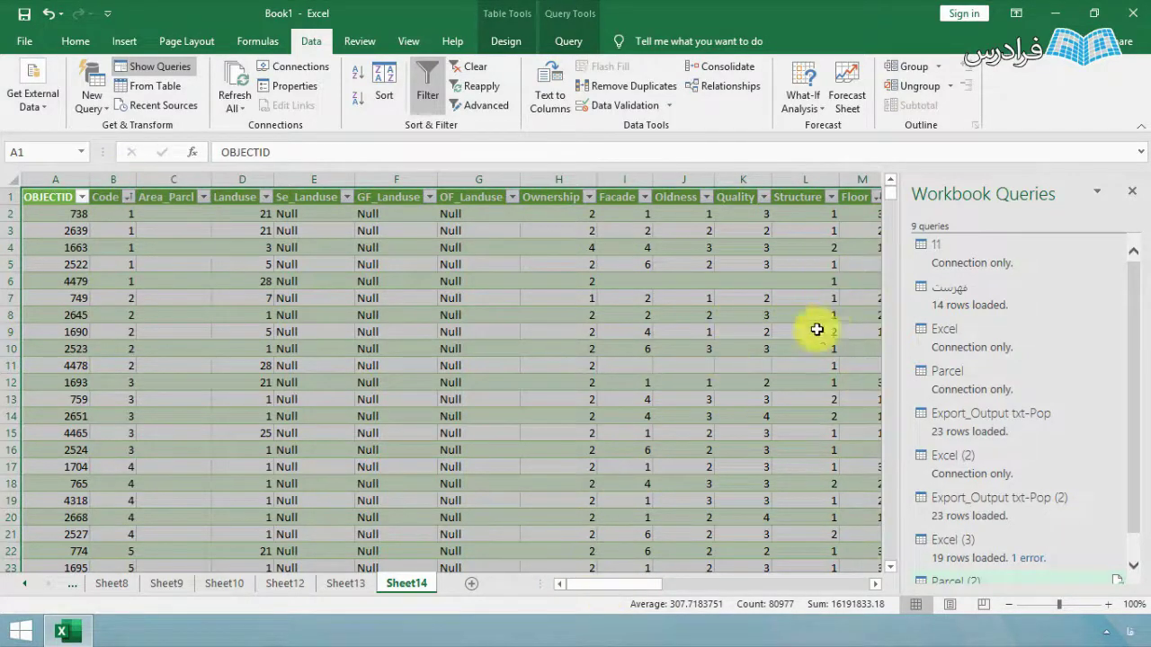
mouse_move(605, 588)
mouse_down()
mouse_move(616, 595)
mouse_move(600, 598)
mouse_up()
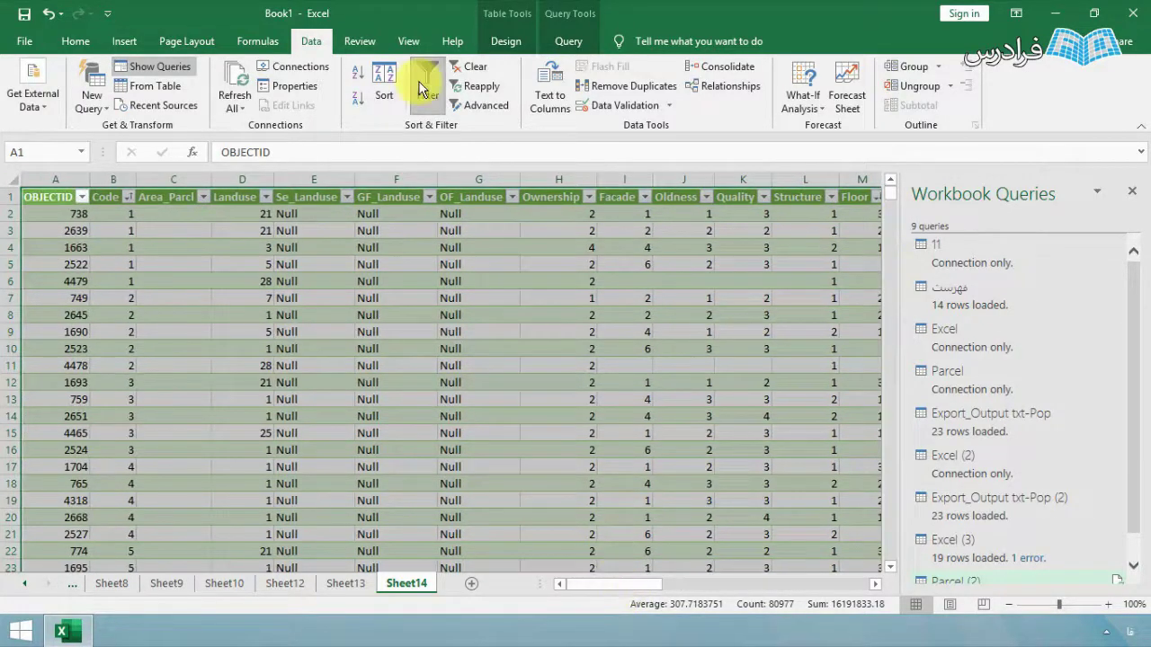
View the Landuse column's filter choices without filtering, and switch the table's header filters off and on again
click(269, 198)
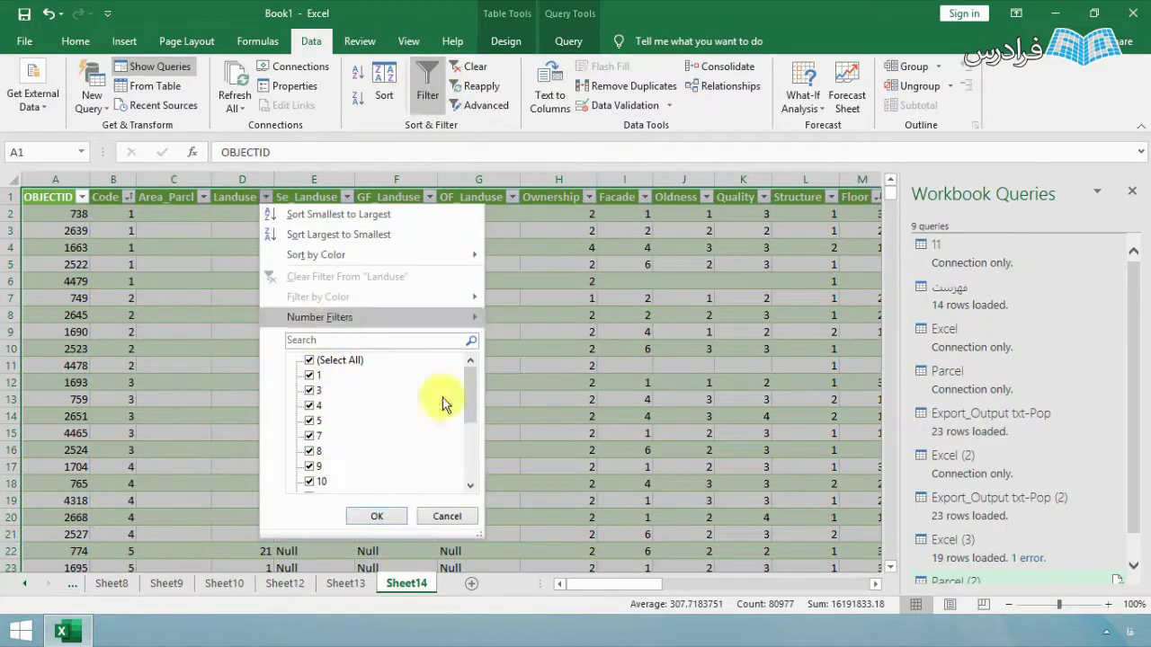
click(446, 518)
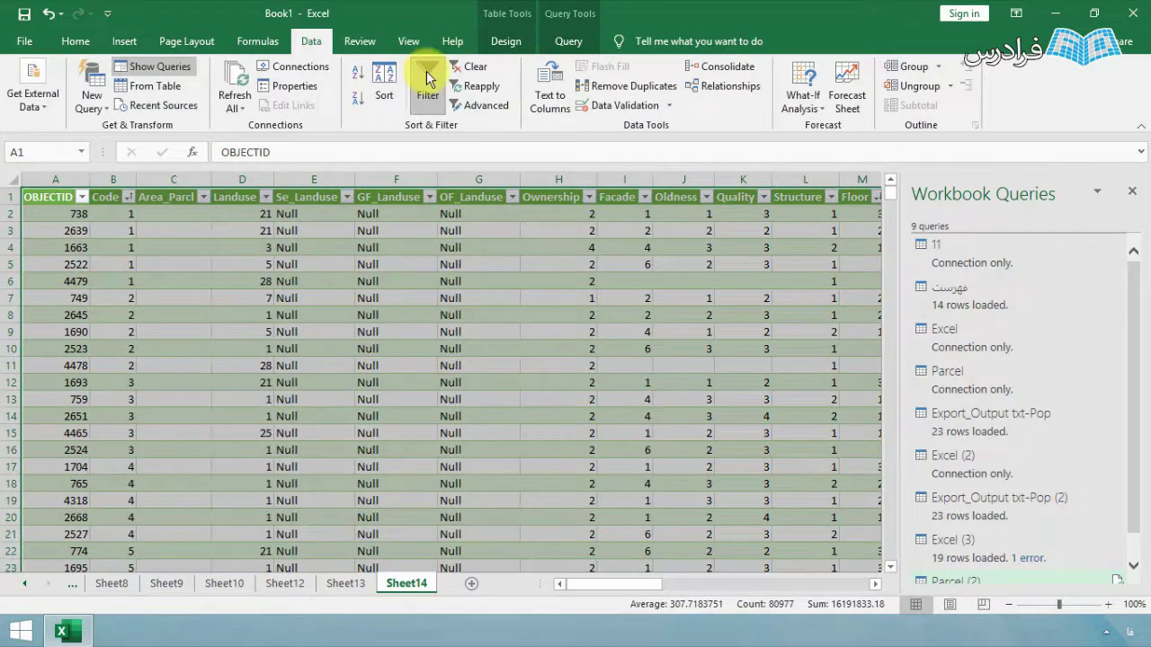
click(427, 71)
click(287, 198)
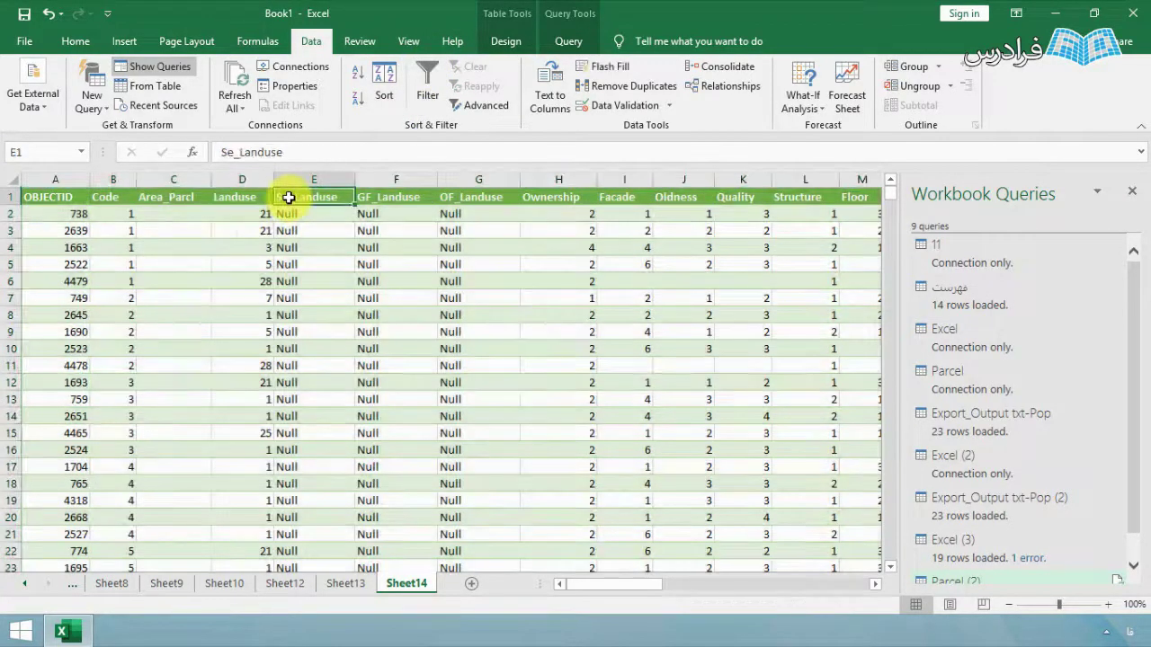
click(430, 86)
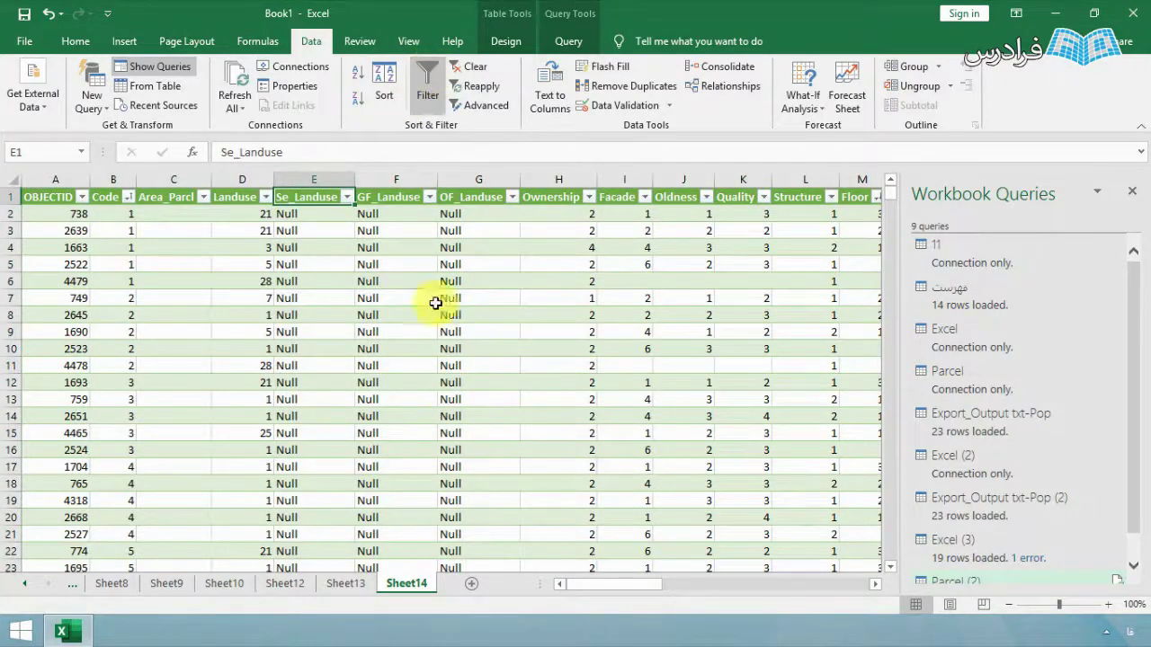
View the Advanced Filter settings for the table and close them without filtering
click(478, 70)
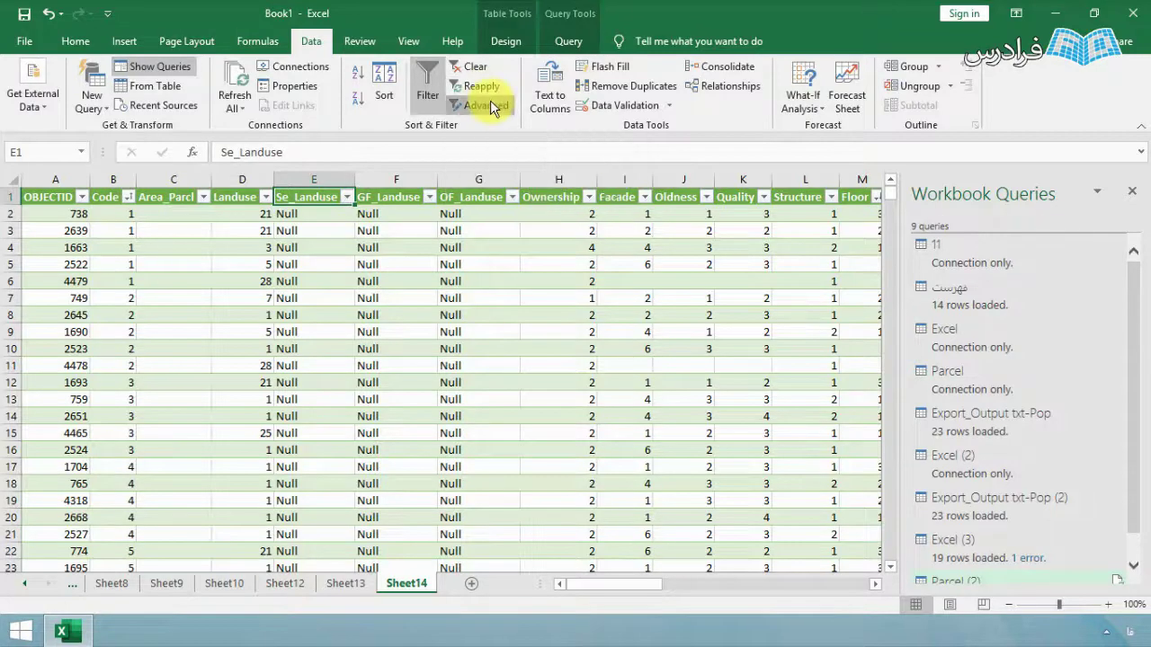
click(487, 104)
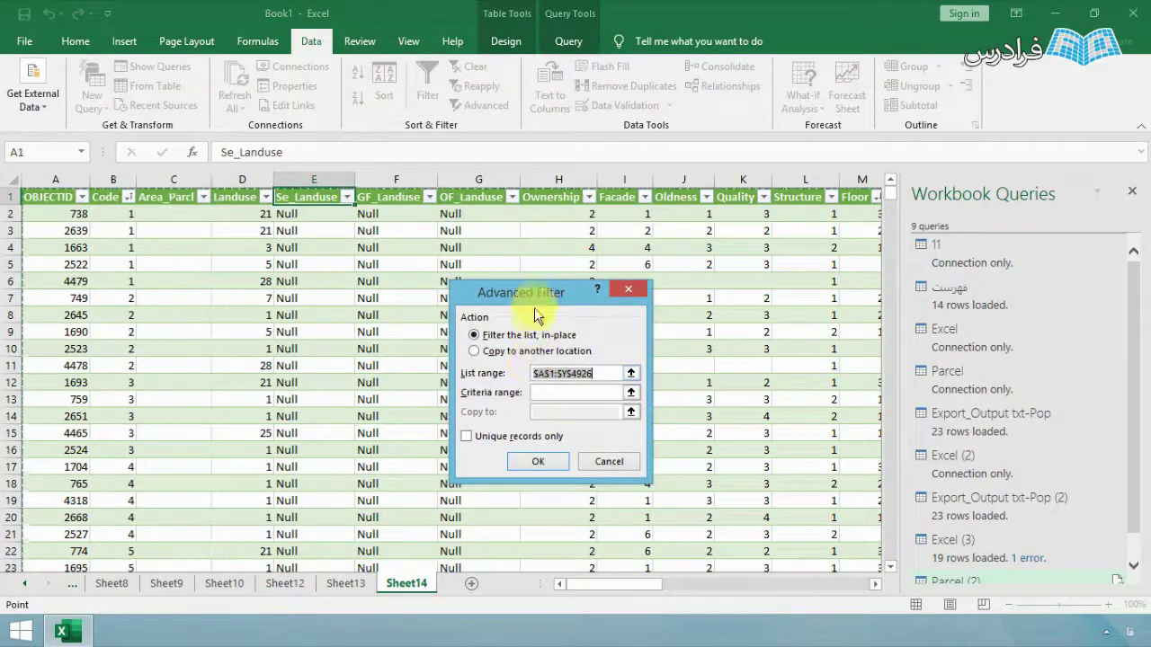
drag(506, 293, 519, 244)
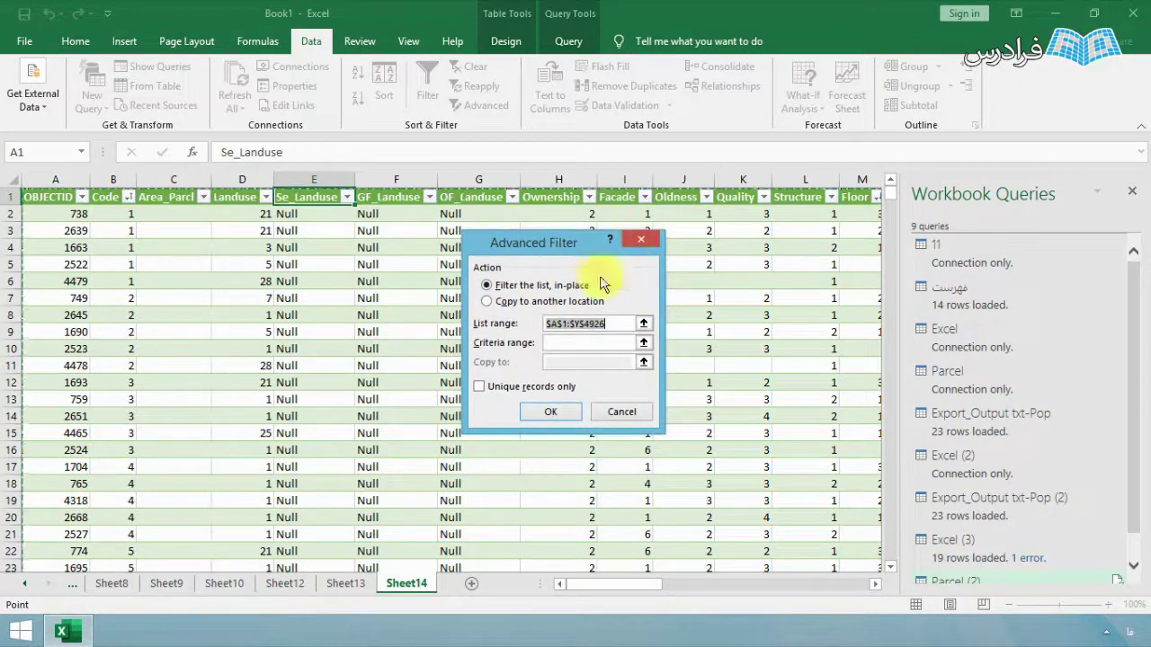
click(640, 239)
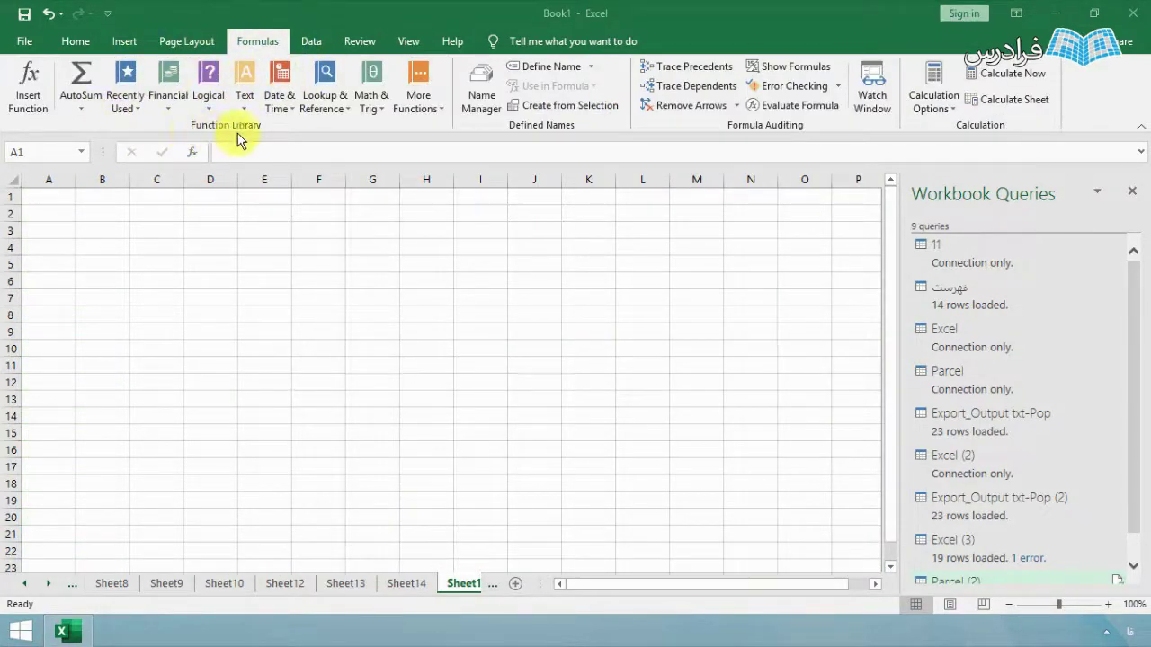
Start inserting a function in cell A1, browse the function categories and the Text functions, and cancel it
click(31, 112)
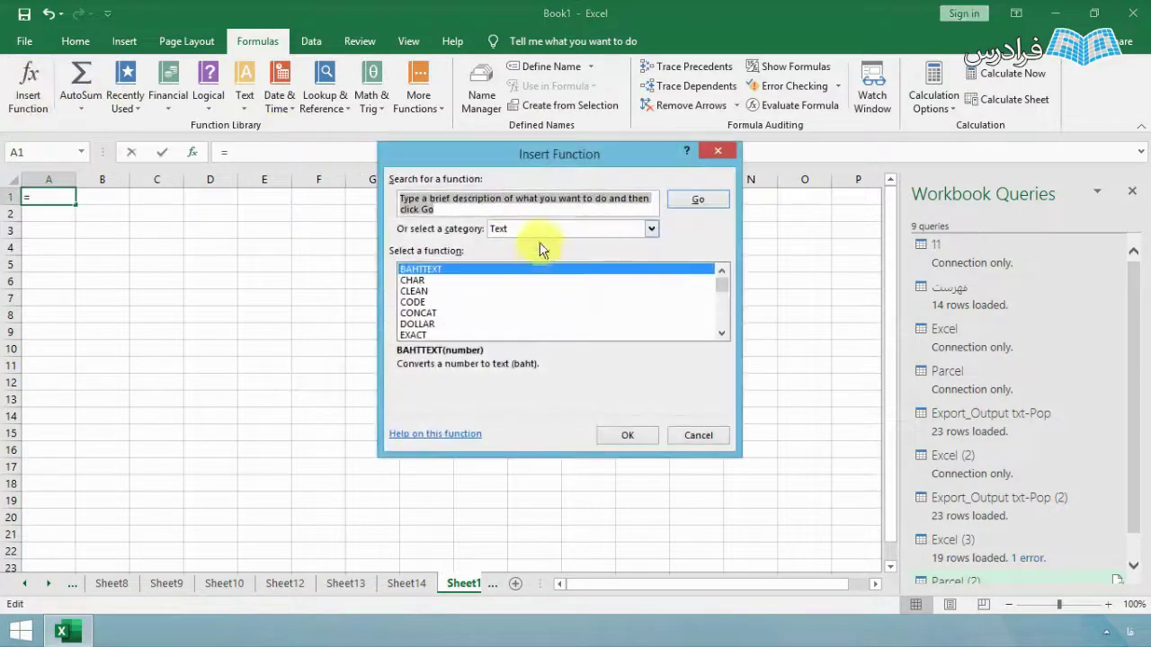
drag(561, 162, 483, 196)
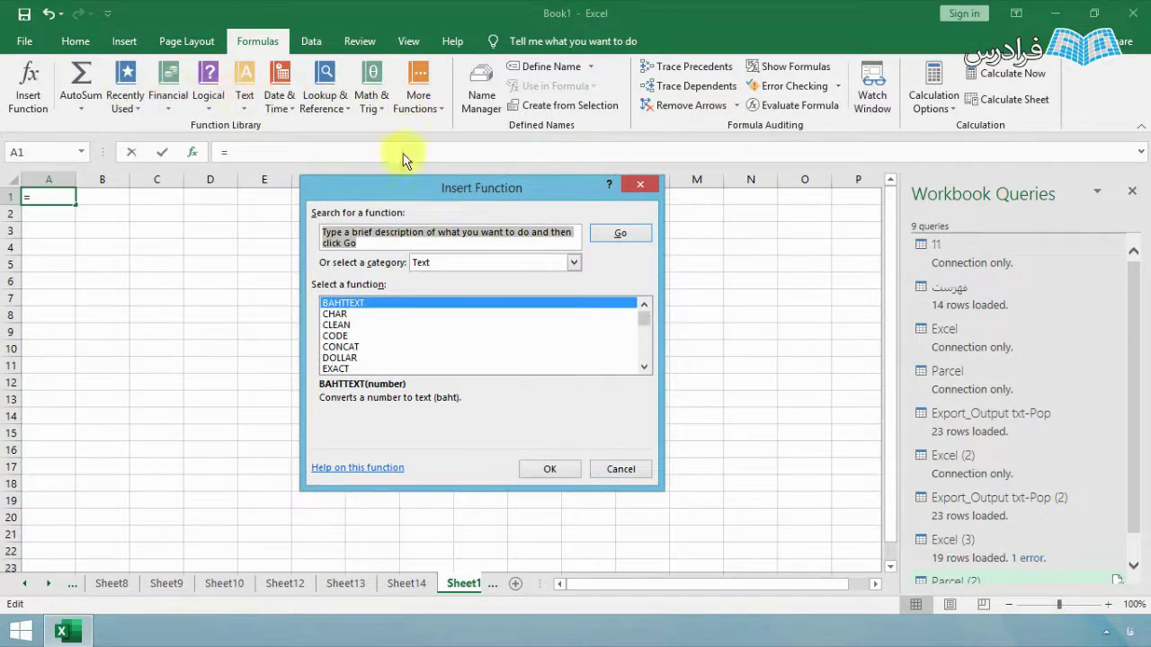
click(575, 263)
drag(580, 300, 580, 259)
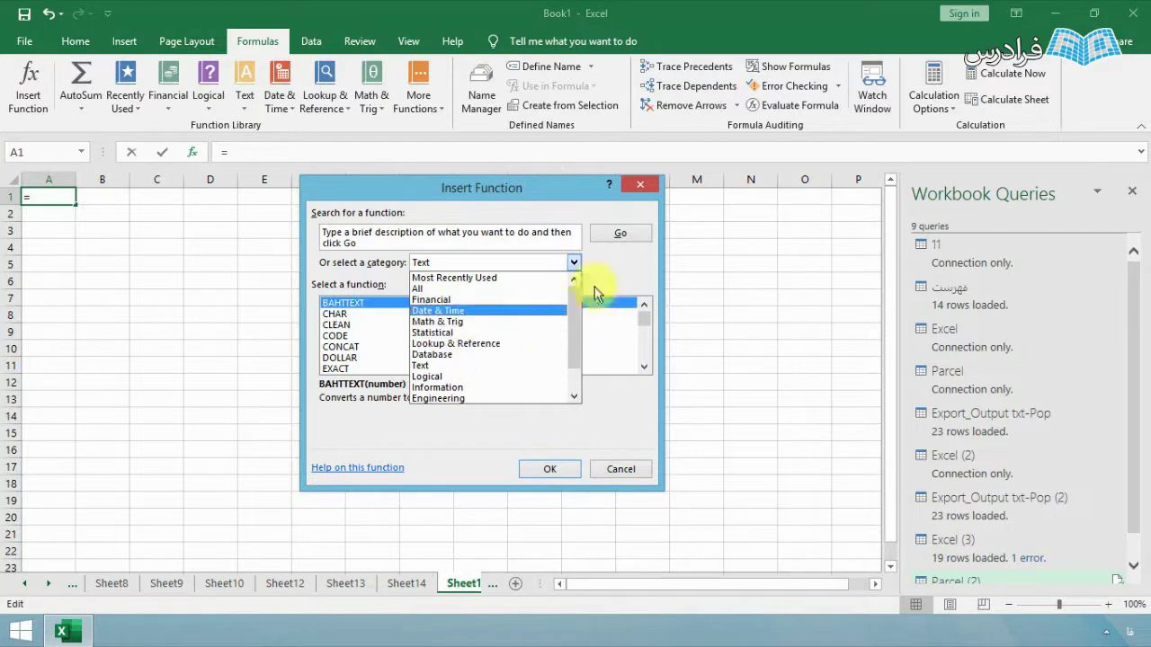
click(573, 263)
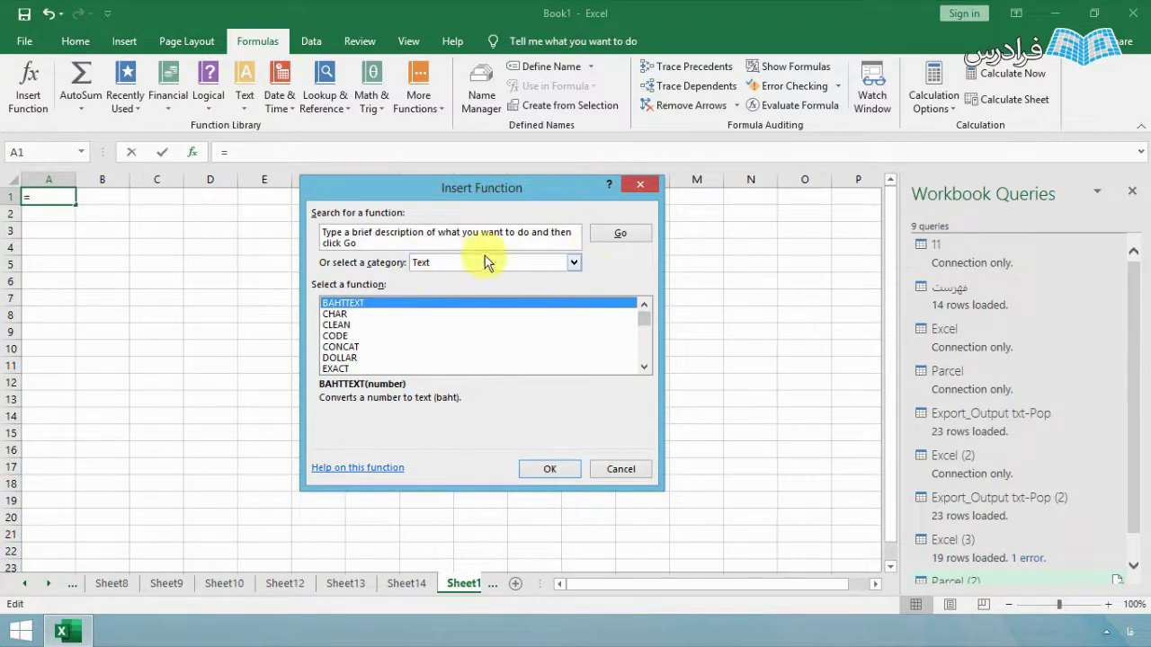
click(360, 336)
click(631, 185)
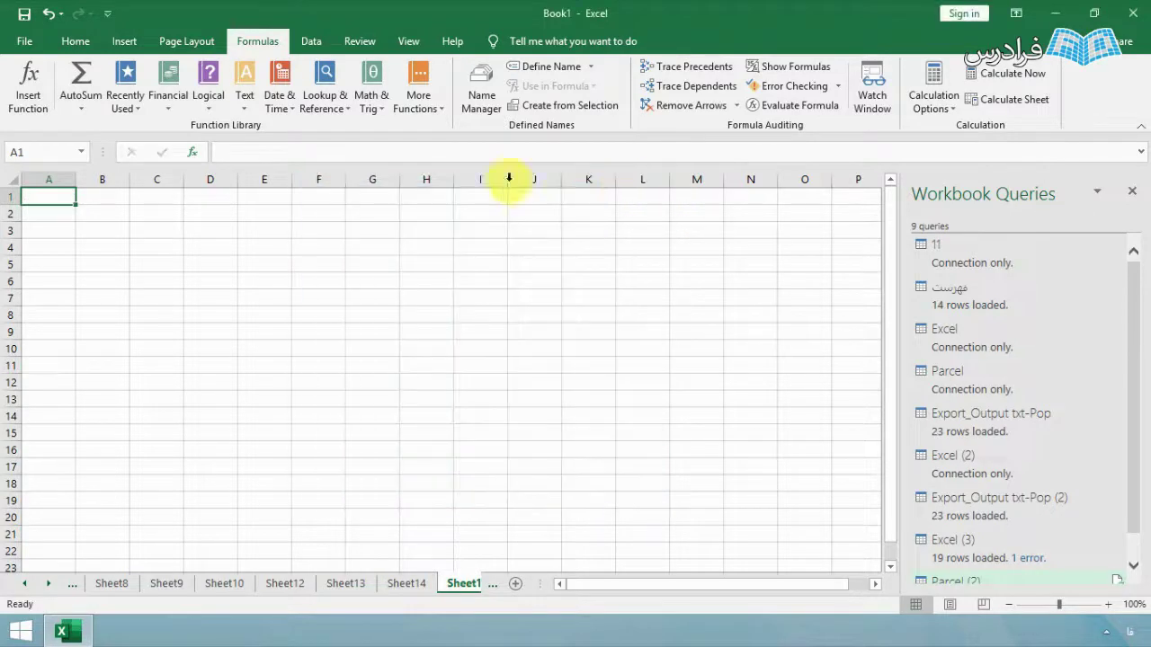
Reopen Insert Function for cell A1 from the formula bar, view its category list, and close it
click(76, 42)
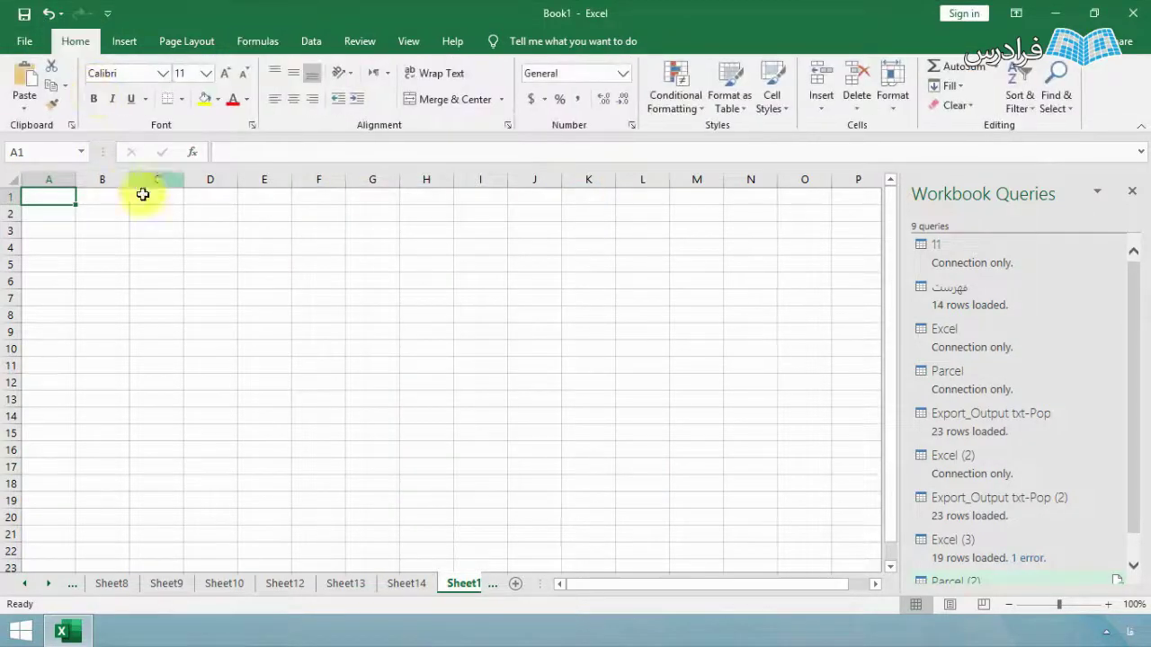
click(193, 159)
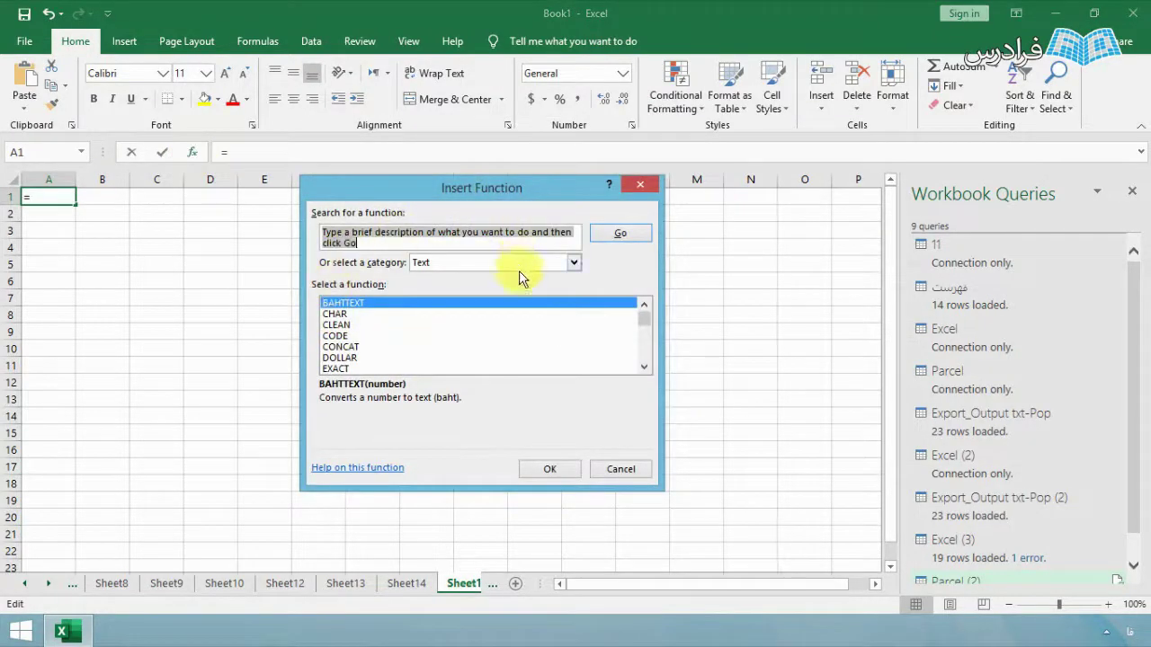
click(578, 264)
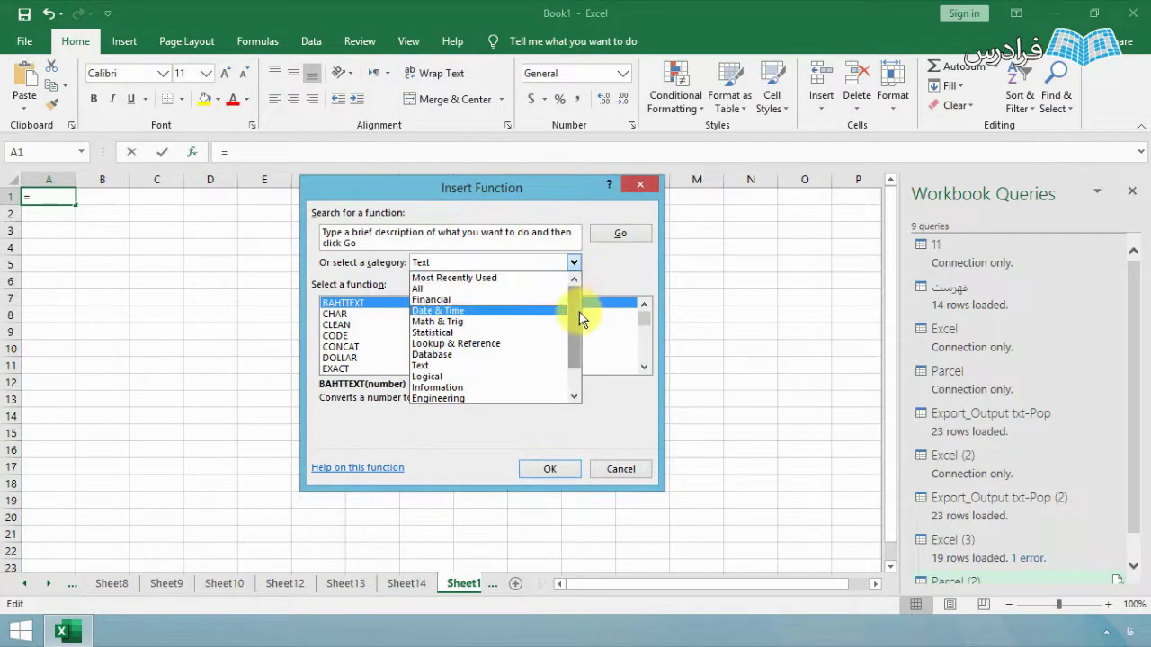
click(645, 183)
click(643, 184)
View the AutoSum function choices, open Insert Function from them for cell A1, and close it without inserting anything
click(251, 42)
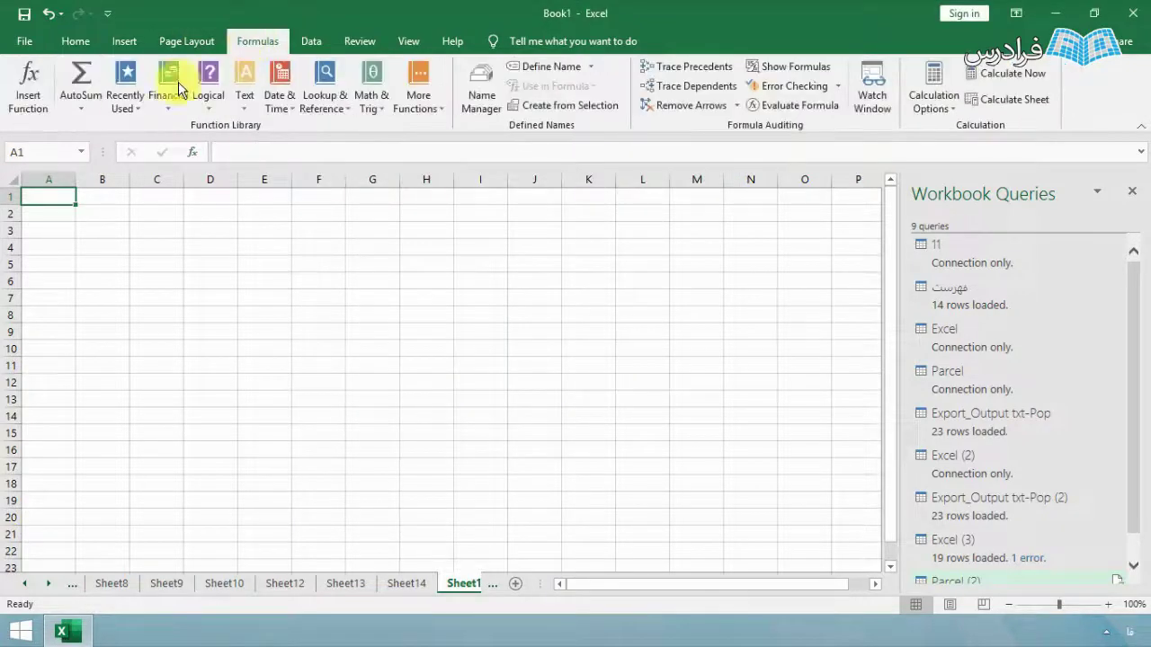
click(87, 110)
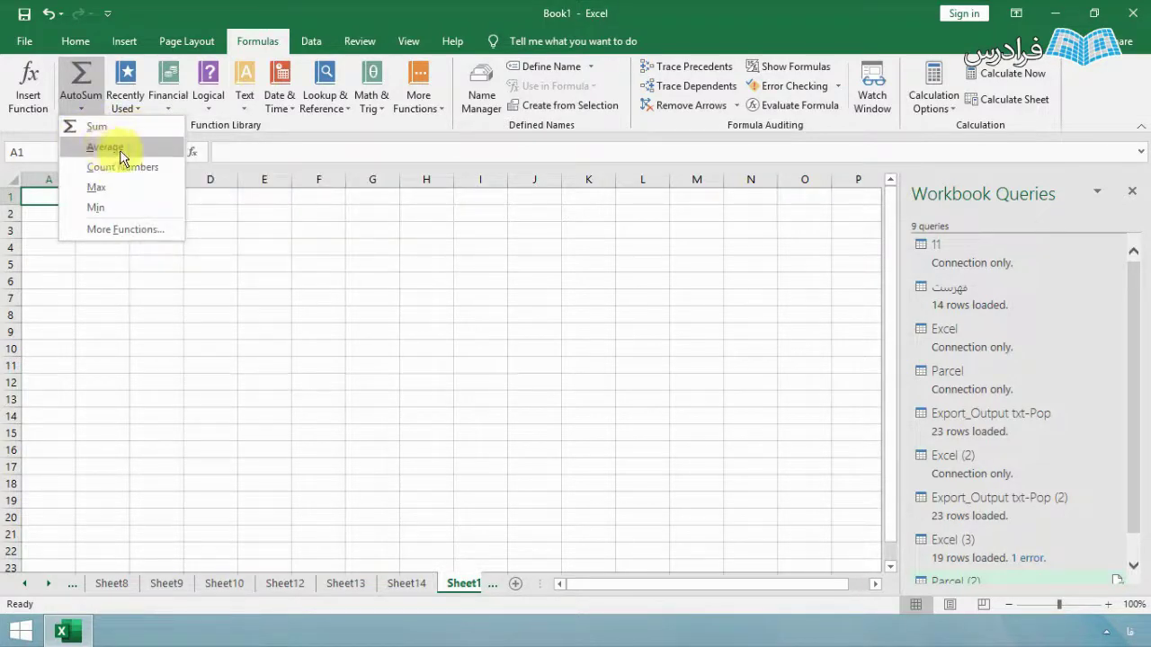
click(134, 232)
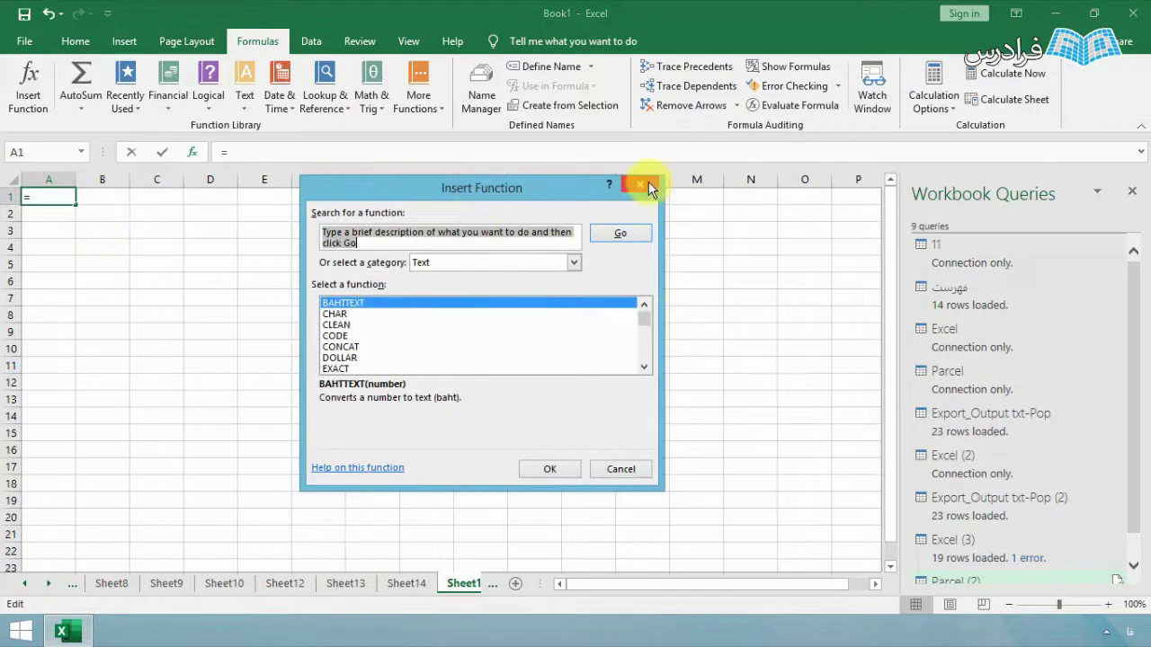
click(649, 185)
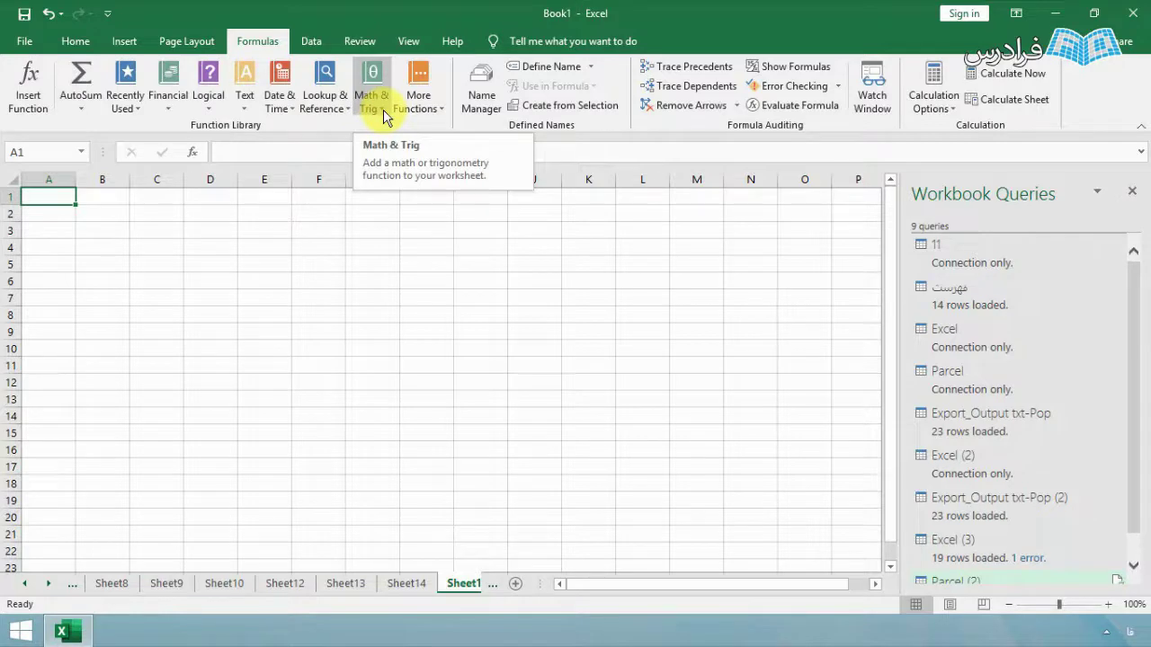
Examine the function library's Text, Math & Trig, Date & Time, Lookup & Reference and More Functions lists without inserting a function
click(249, 110)
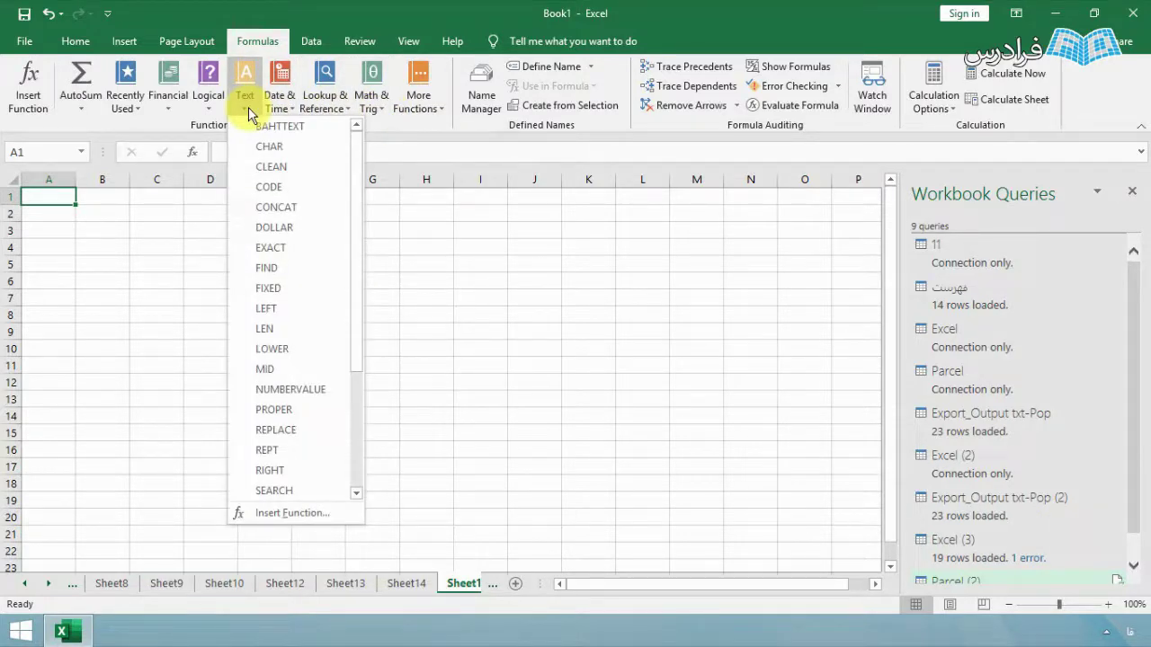
click(248, 110)
click(382, 108)
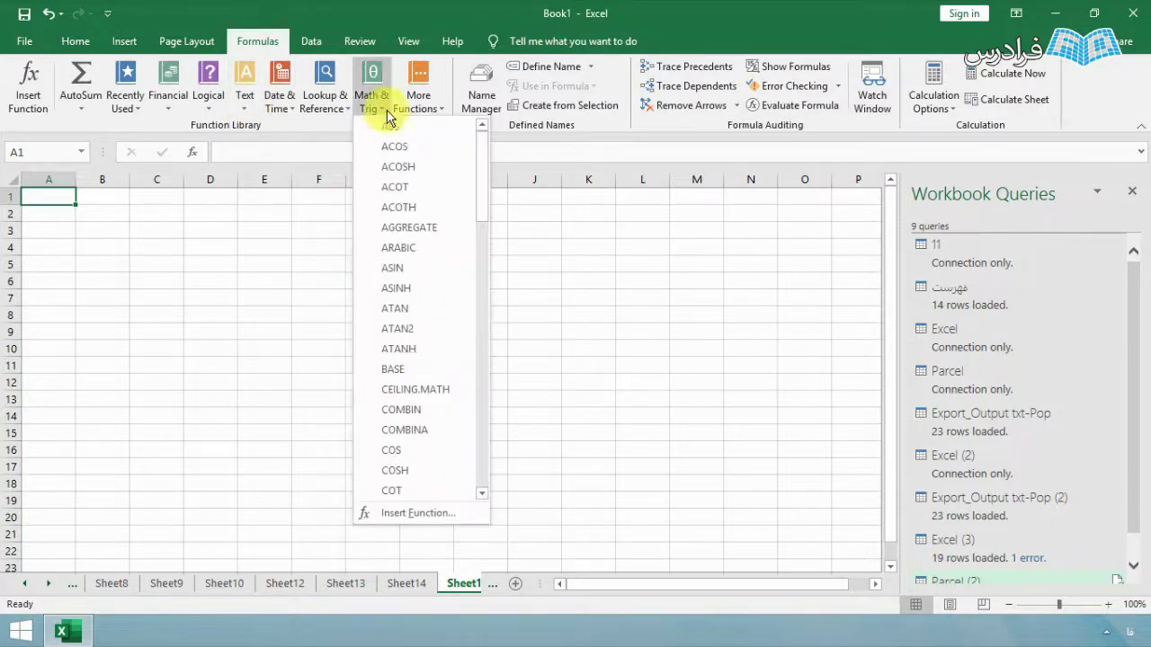
click(384, 110)
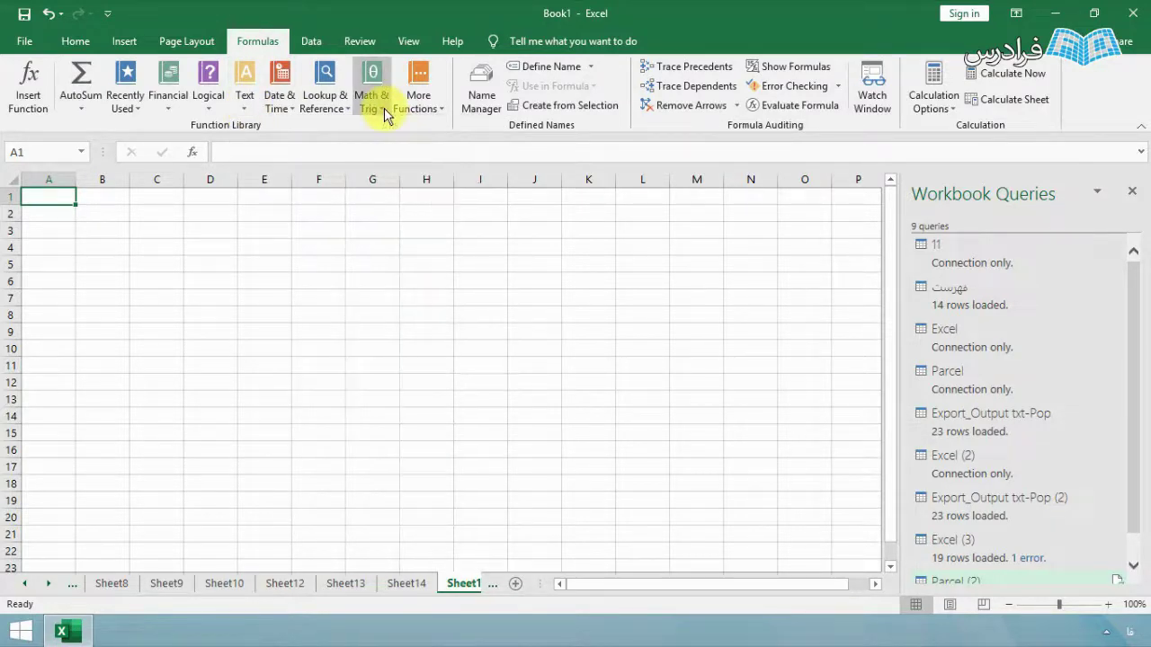
click(296, 109)
click(296, 109)
click(347, 115)
click(333, 115)
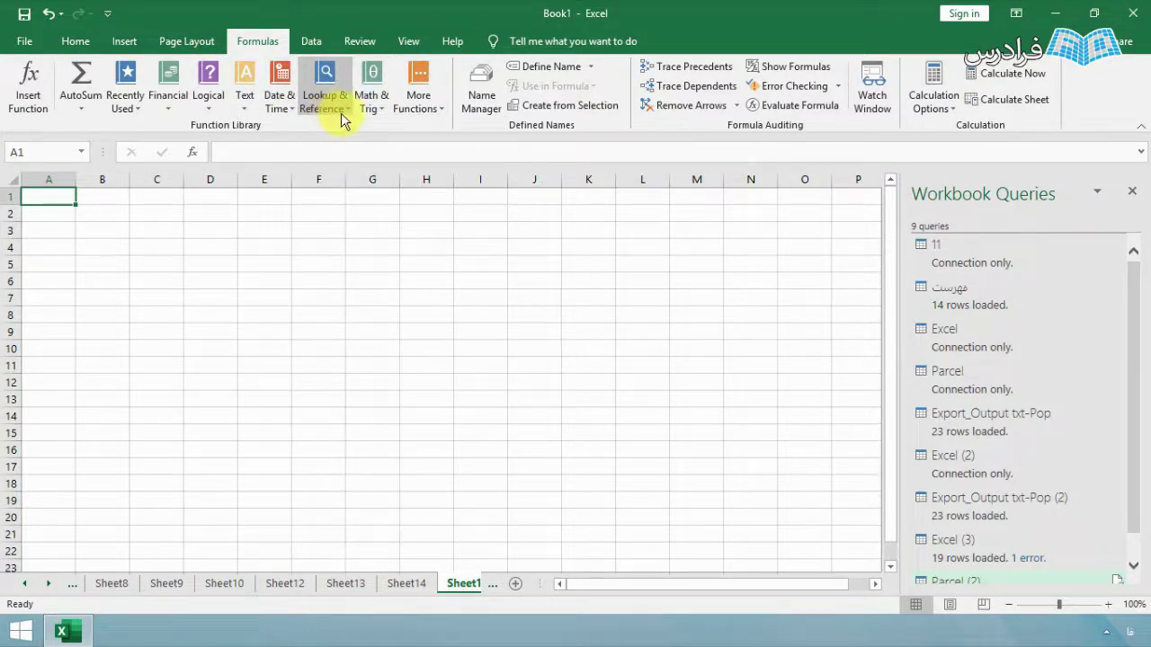
click(441, 112)
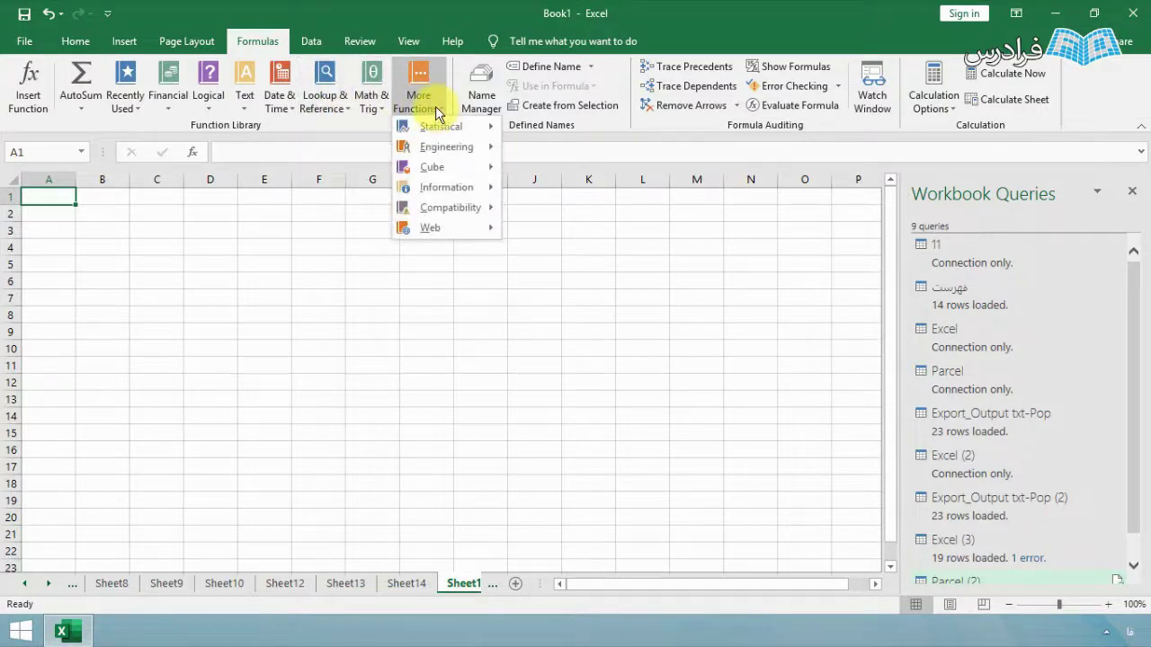
click(434, 110)
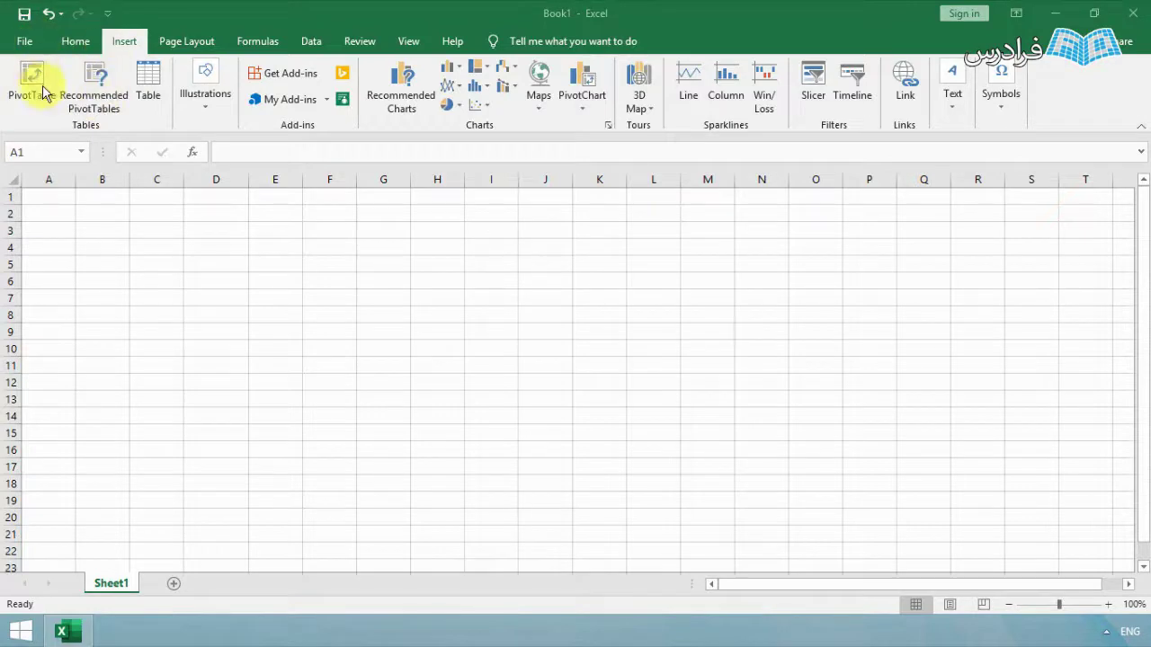
View the illustration options and the gallery of shapes that can be inserted, without adding any
click(207, 106)
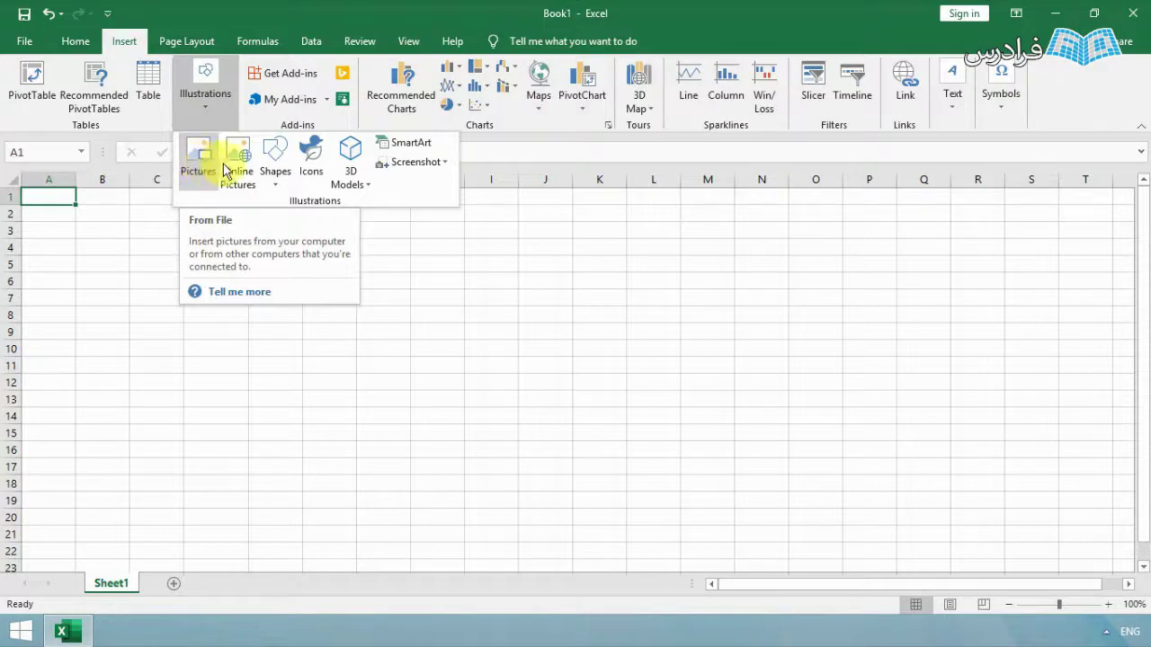
click(283, 183)
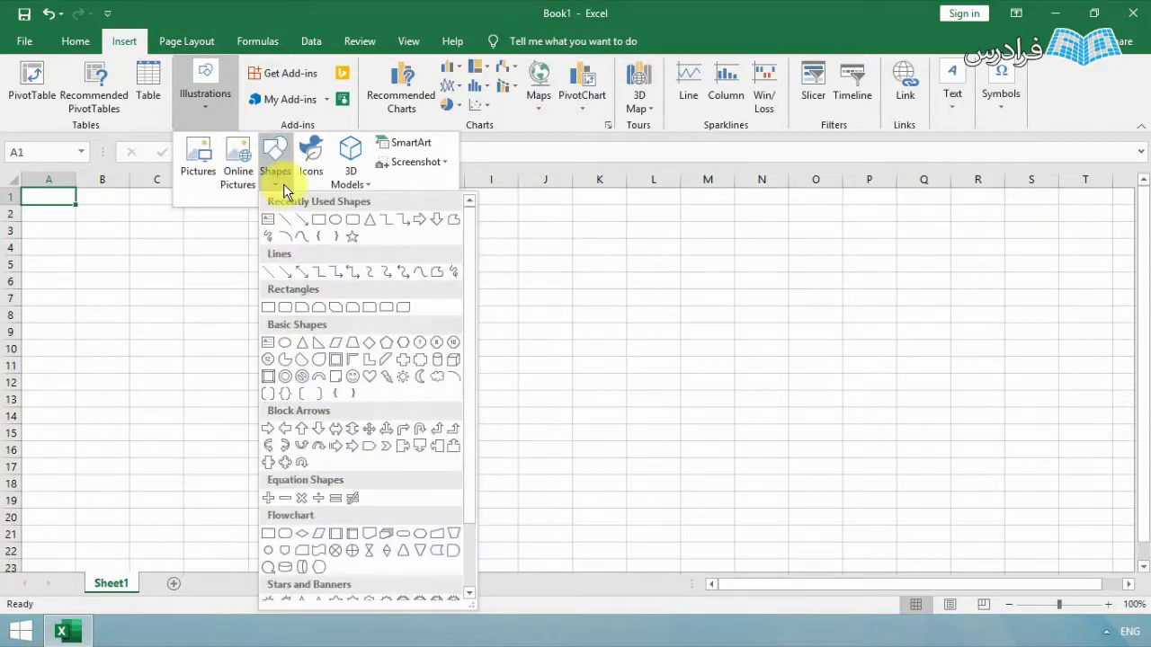
click(283, 184)
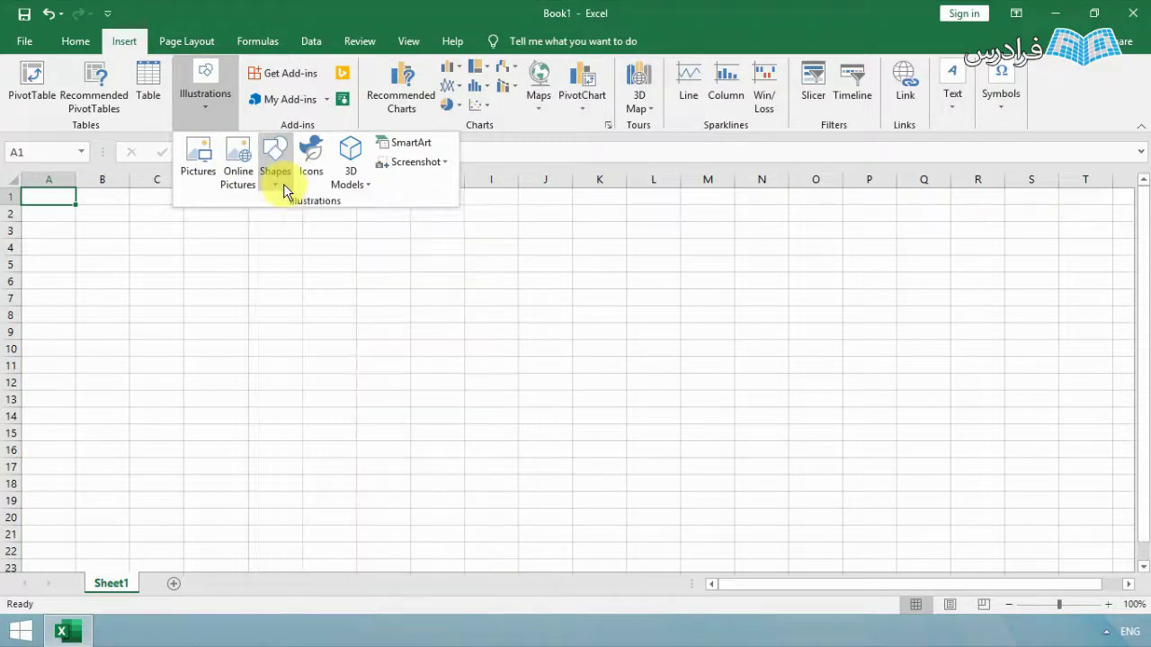
click(206, 117)
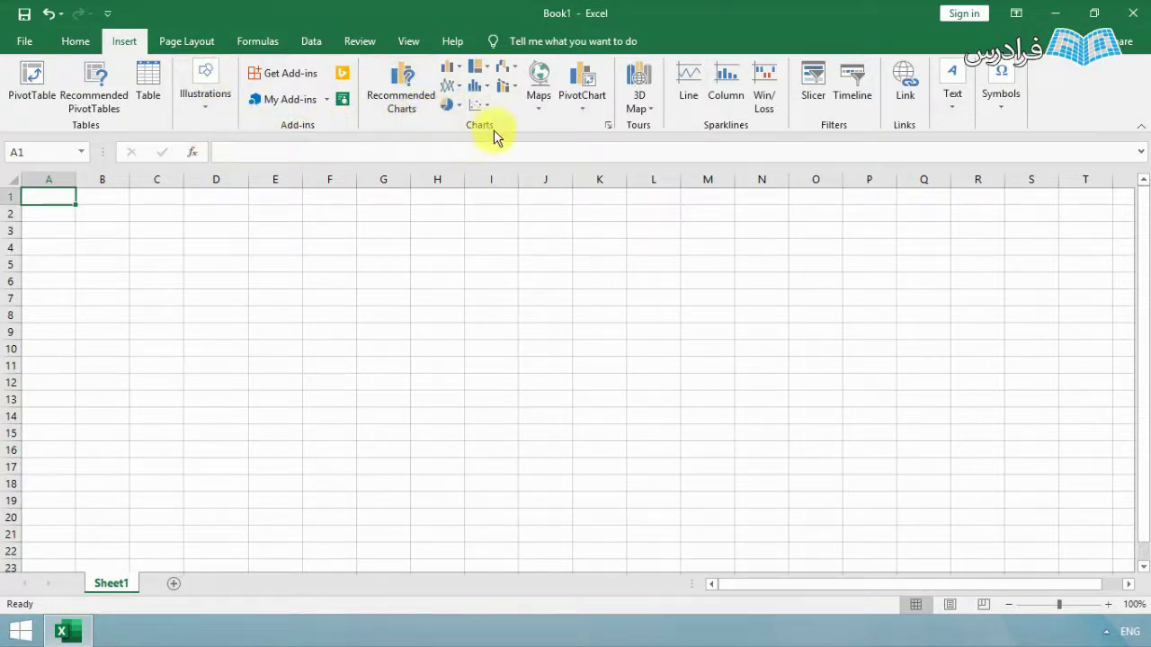
View the column and bar, line, and pie chart choices without inserting a chart
click(450, 68)
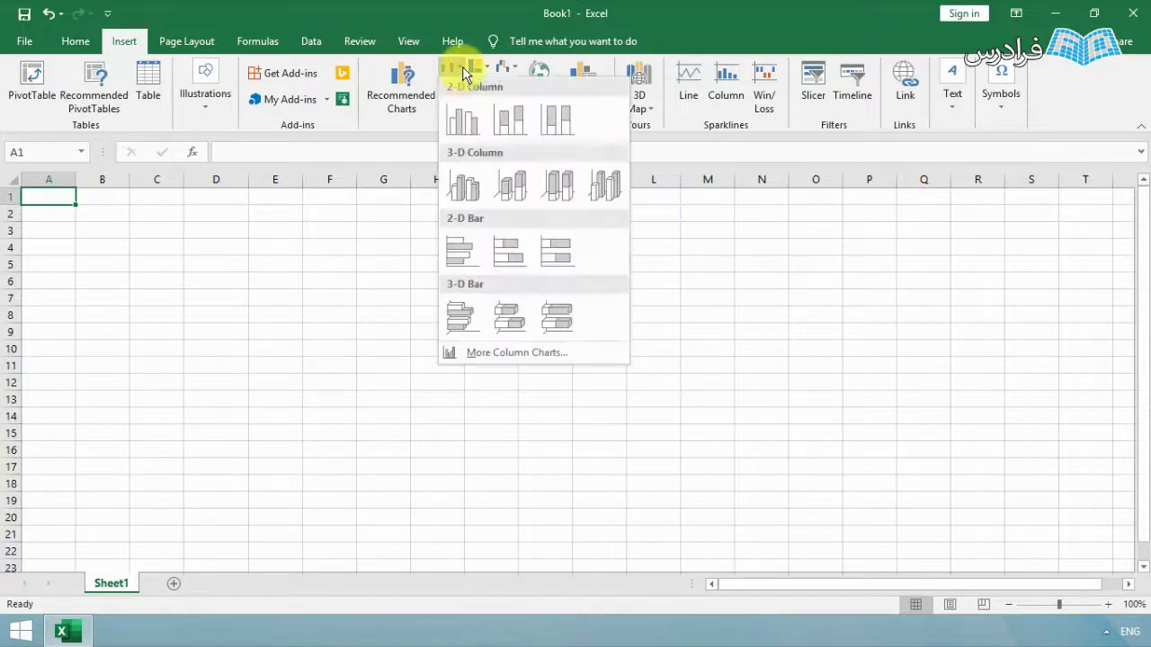
click(452, 69)
click(461, 91)
click(461, 90)
click(449, 105)
click(462, 109)
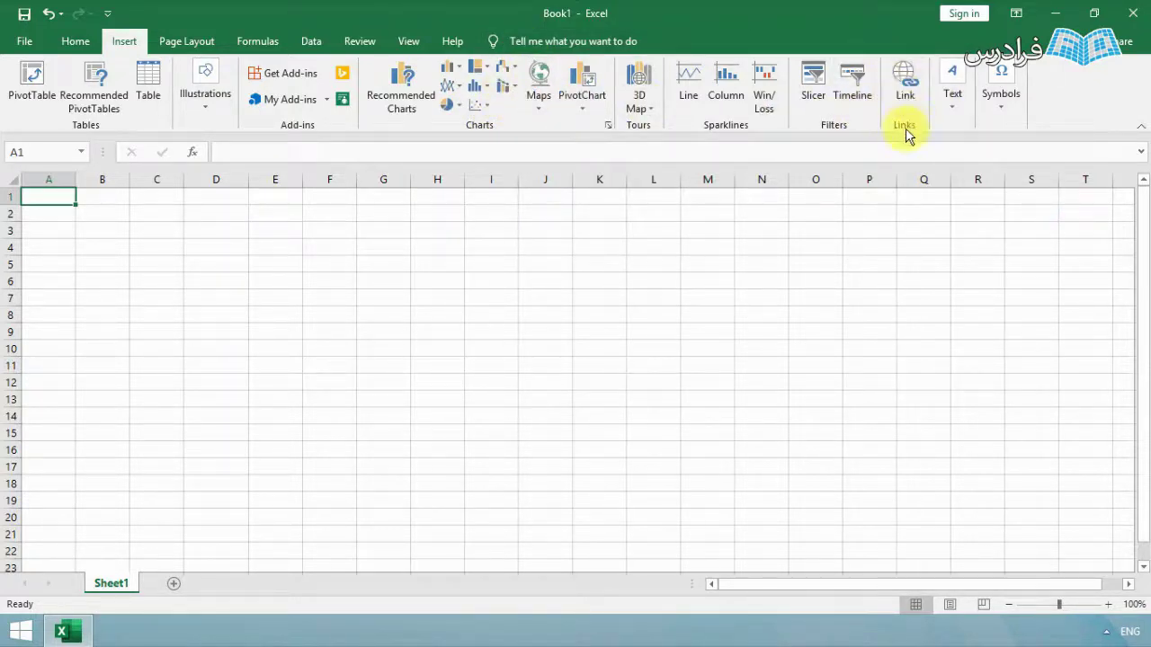
View the text and symbol objects available for insertion without adding any
click(955, 112)
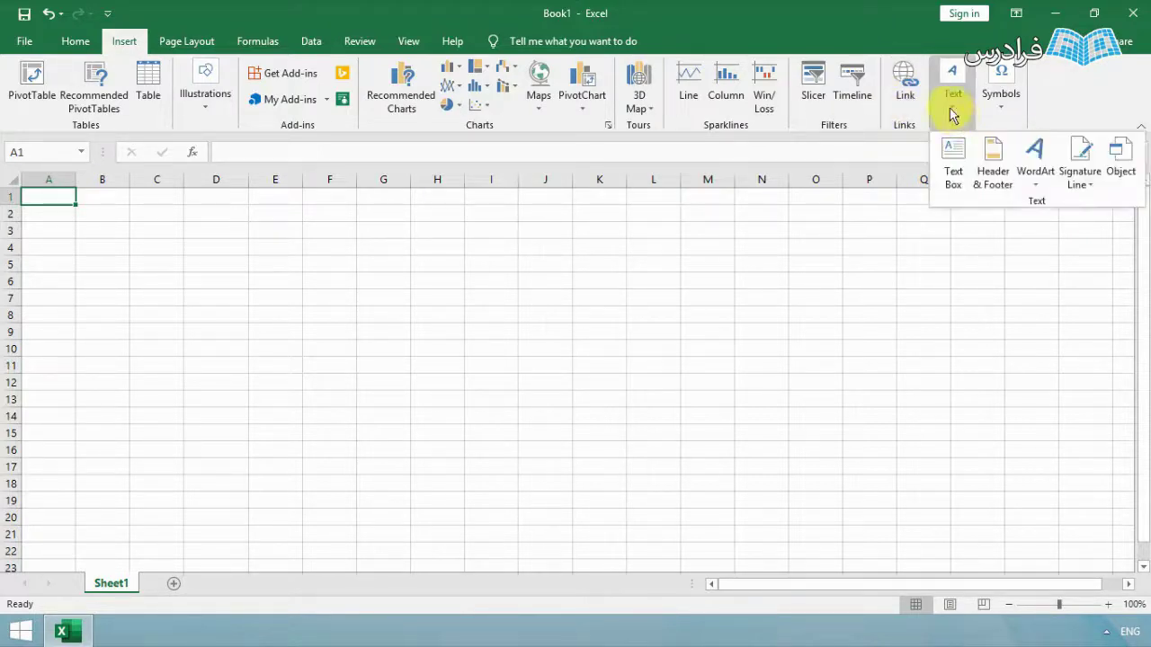
click(954, 117)
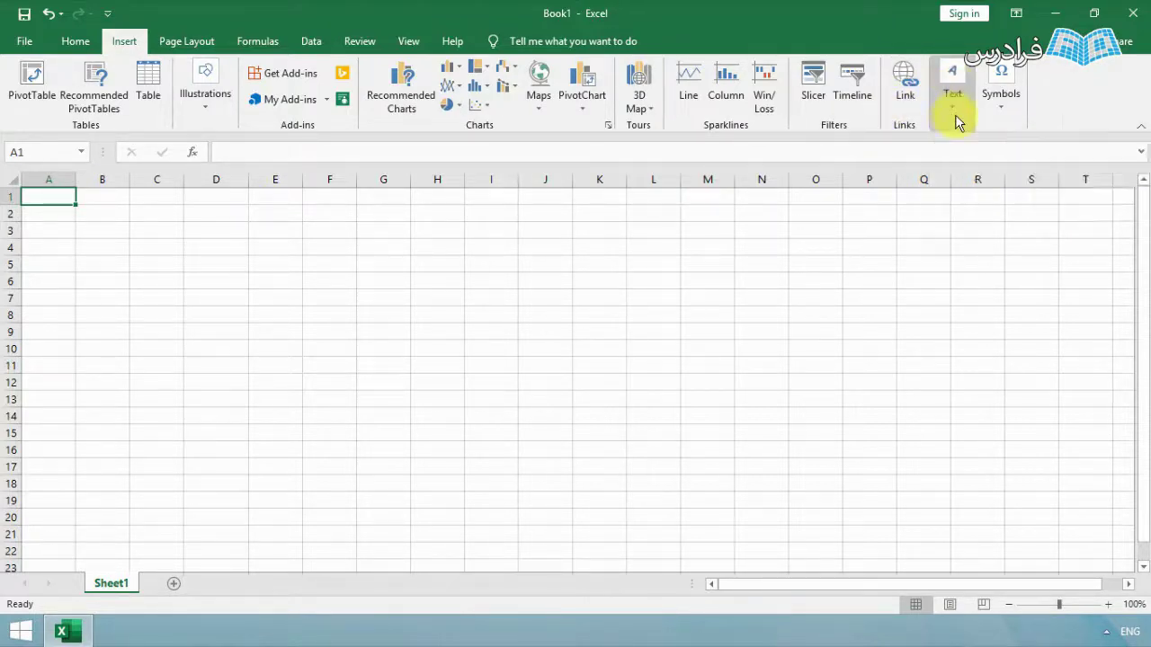
click(1008, 124)
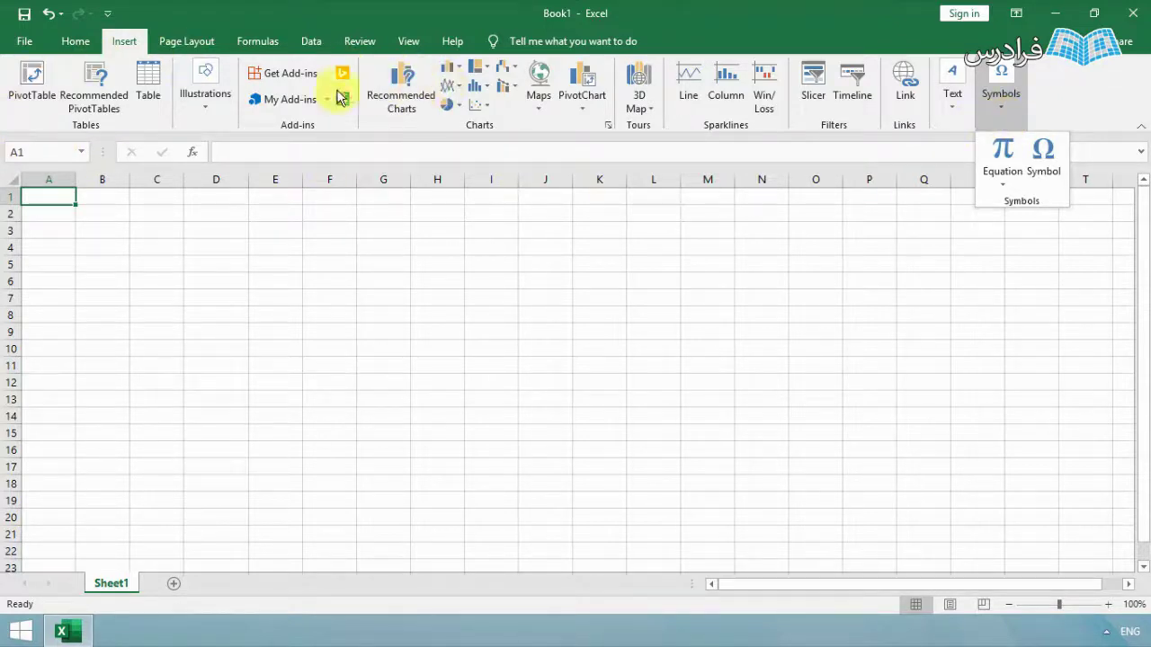
click(1037, 105)
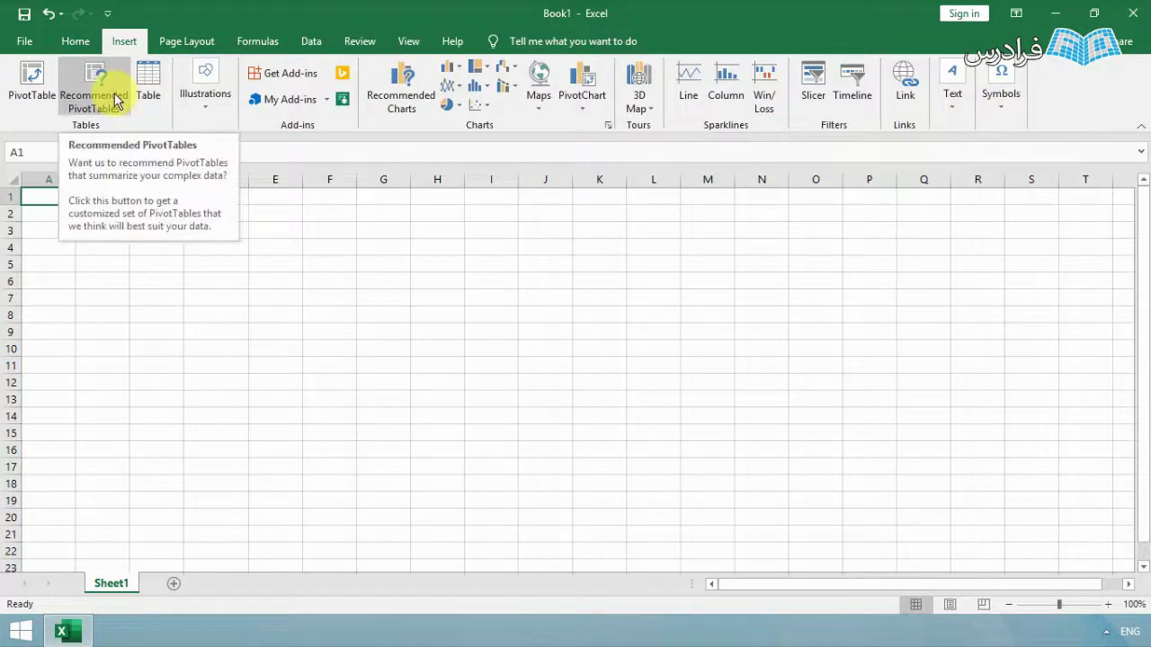